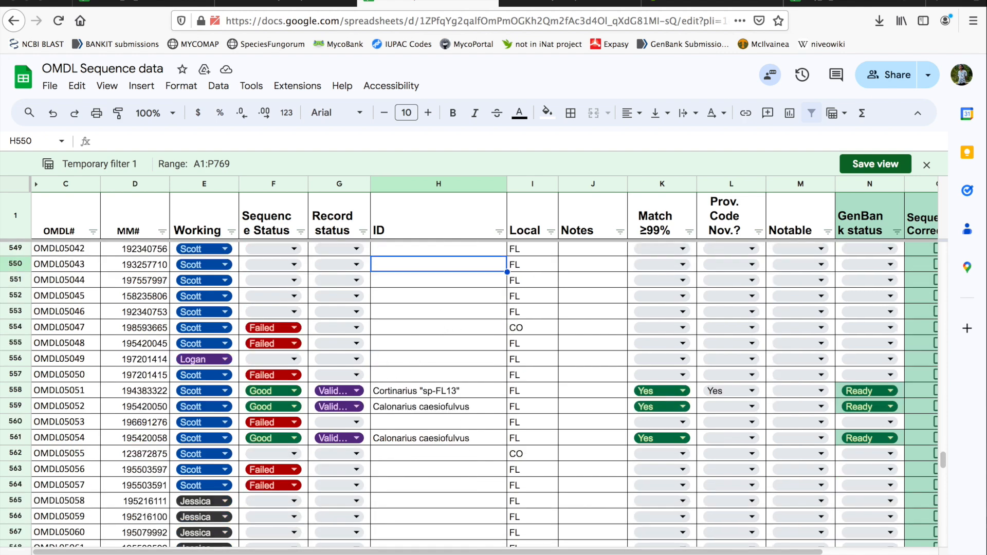
Step: Switch to MycoMap and open the project omdl12 in place of ONT043
left_click(549, 2)
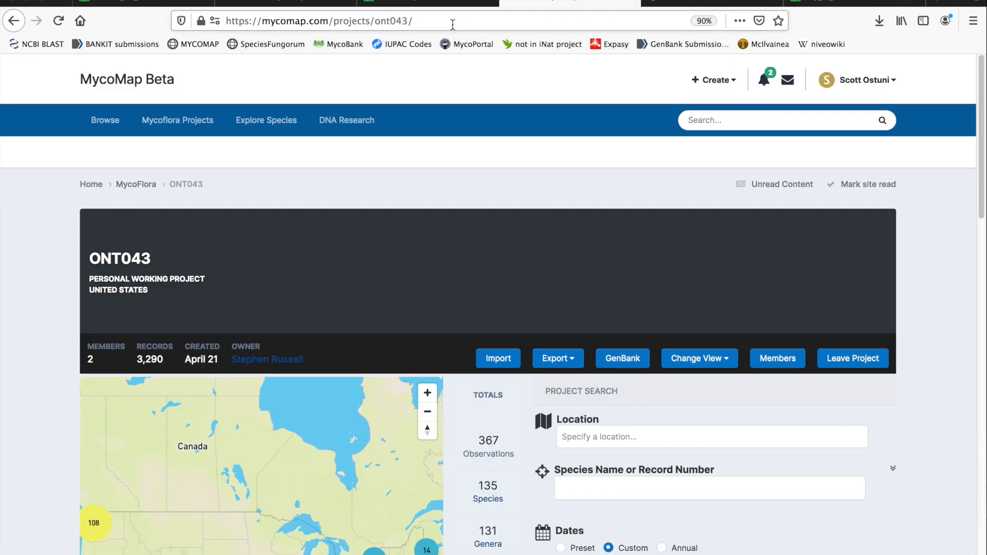
left_click_drag(375, 21, 514, 34)
type("omdl12")
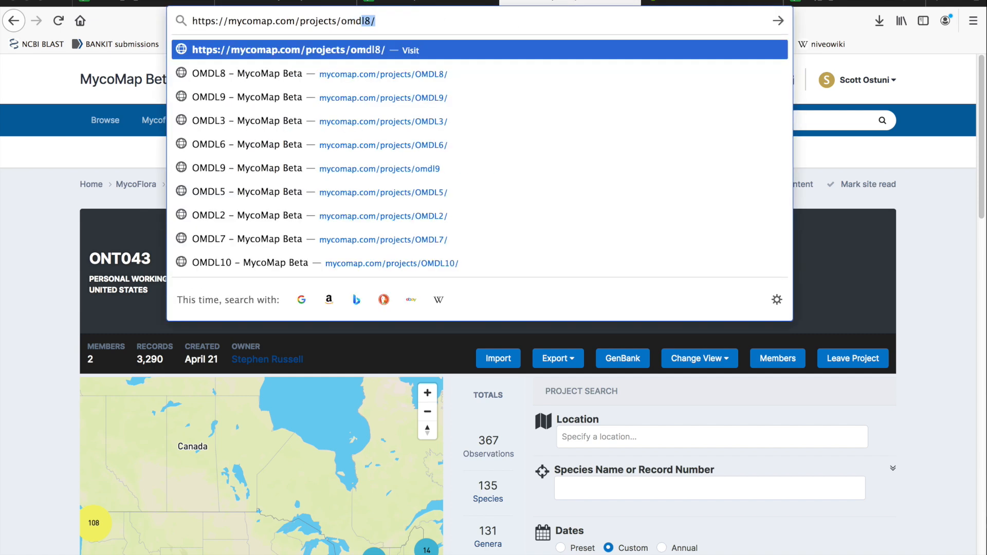
key("Return")
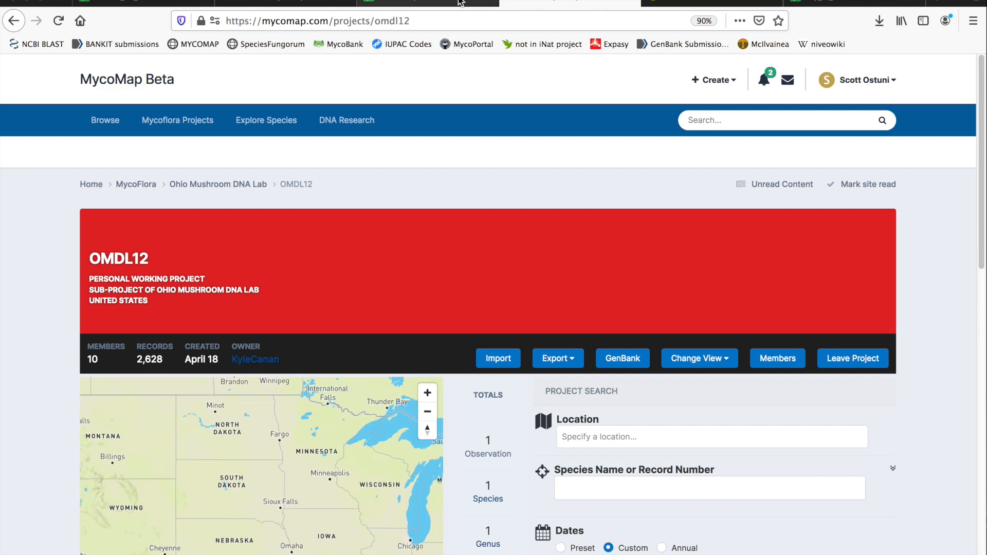
Step: Switch to the OMDL Sequence data spreadsheet and create a new filter view covering all of its data
left_click(445, 2)
left_click(695, 2)
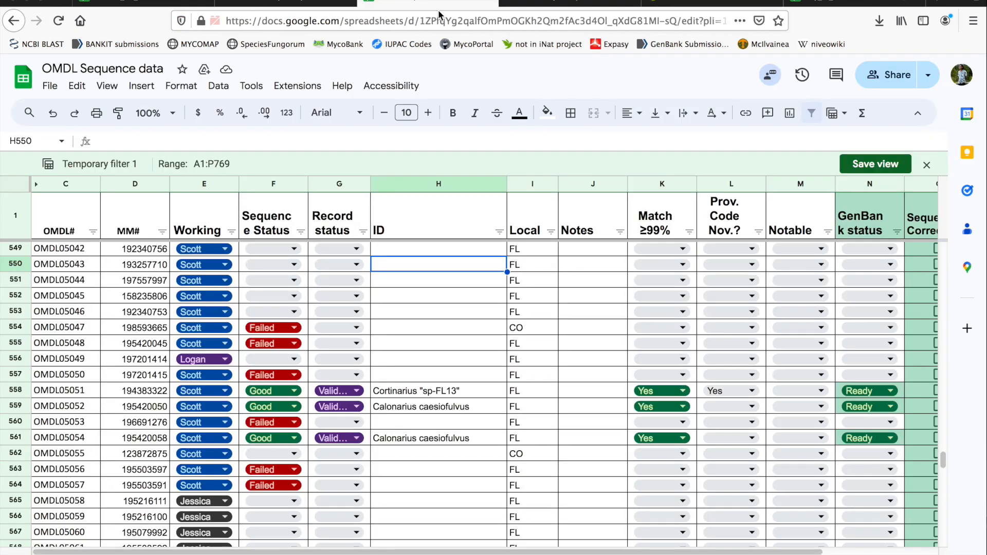
left_click(432, 4)
key("ctrl+a")
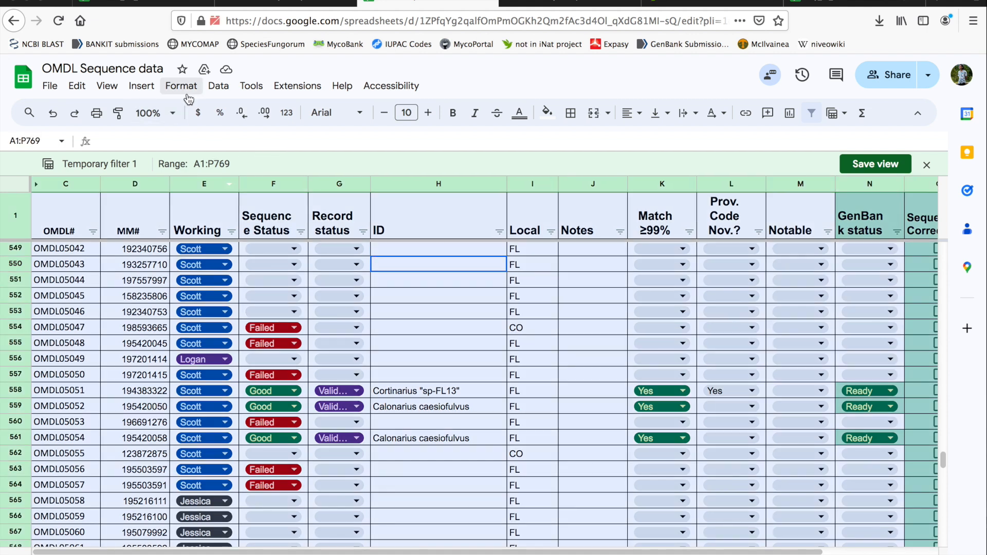
left_click(218, 86)
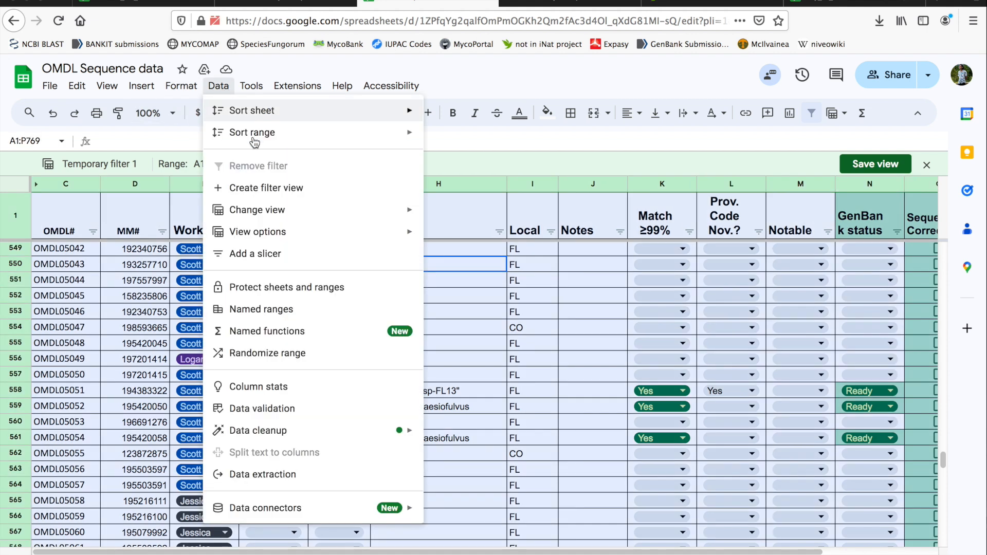
left_click(281, 190)
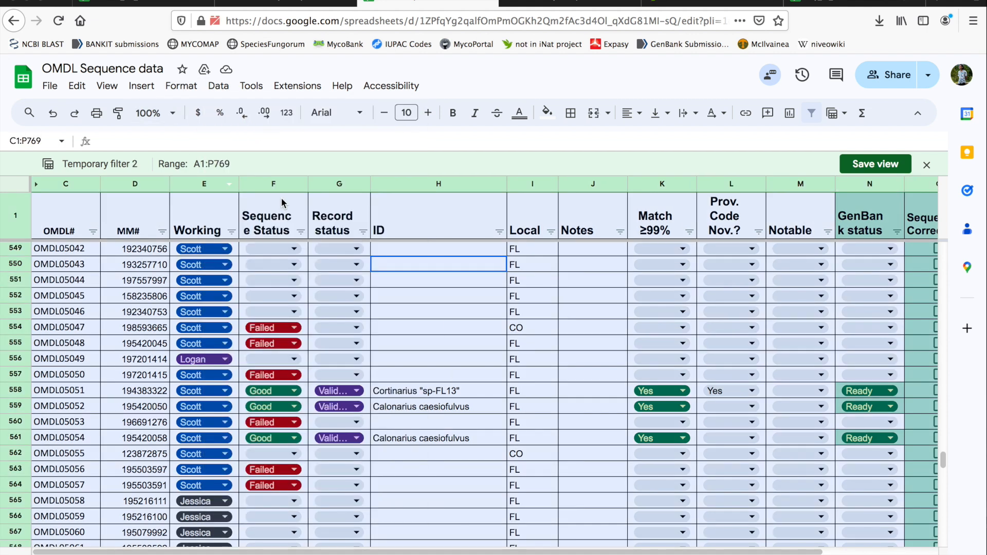
Step: Filter the Record status column to blanks only, excluding Already Sequenced, Come Back, Other, Review and Validated
left_click(363, 233)
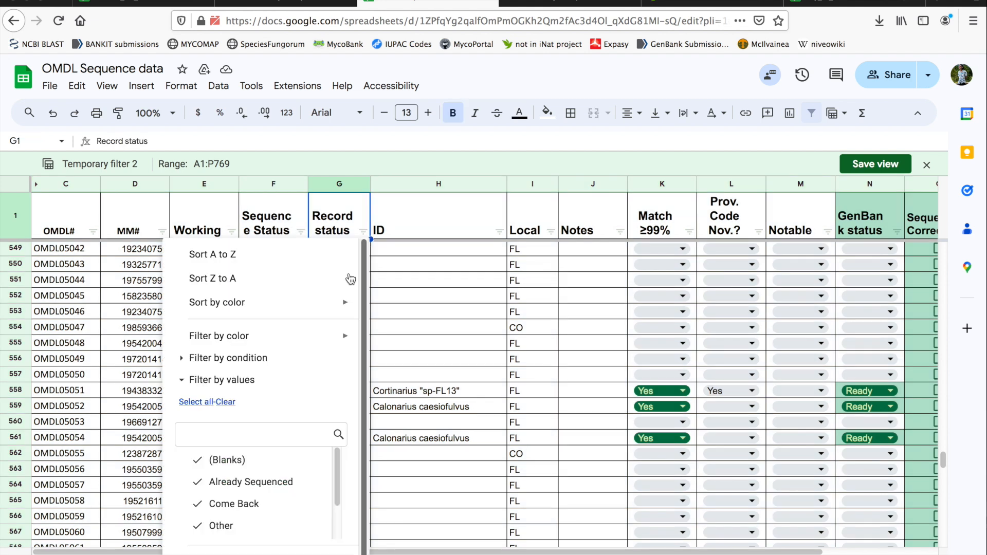
left_click(286, 483)
left_click(280, 505)
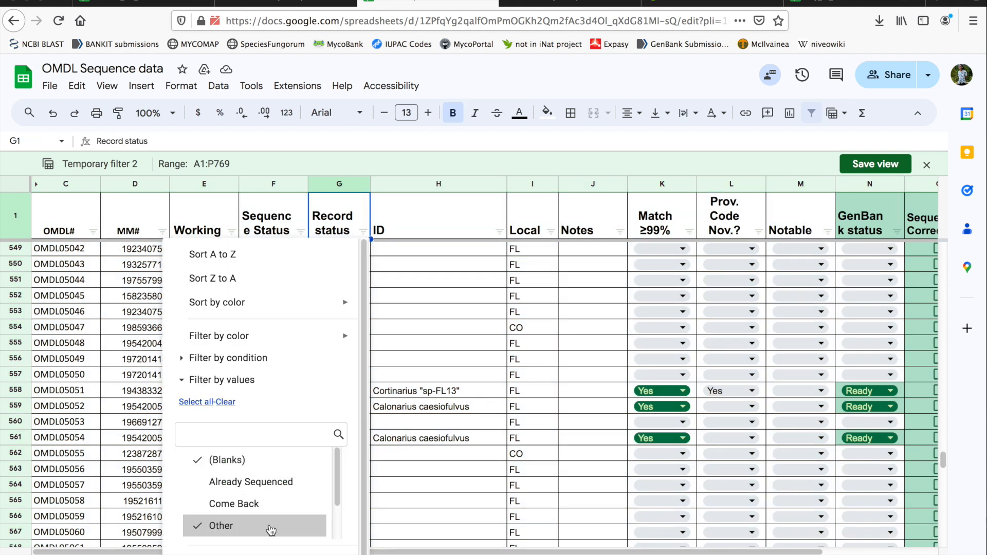
left_click(269, 527)
scroll(283, 520, "down", 2)
left_click(283, 509)
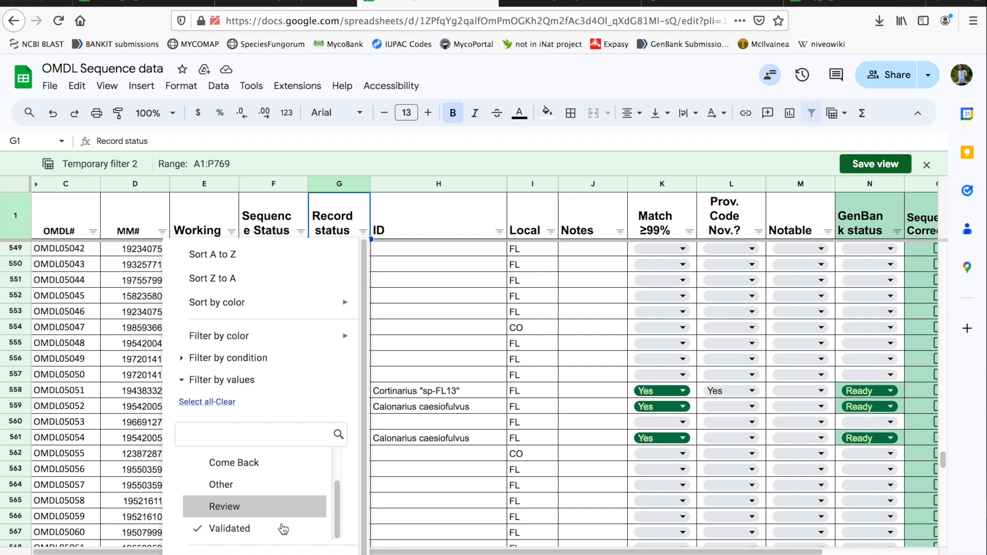
left_click(282, 528)
left_click(330, 554)
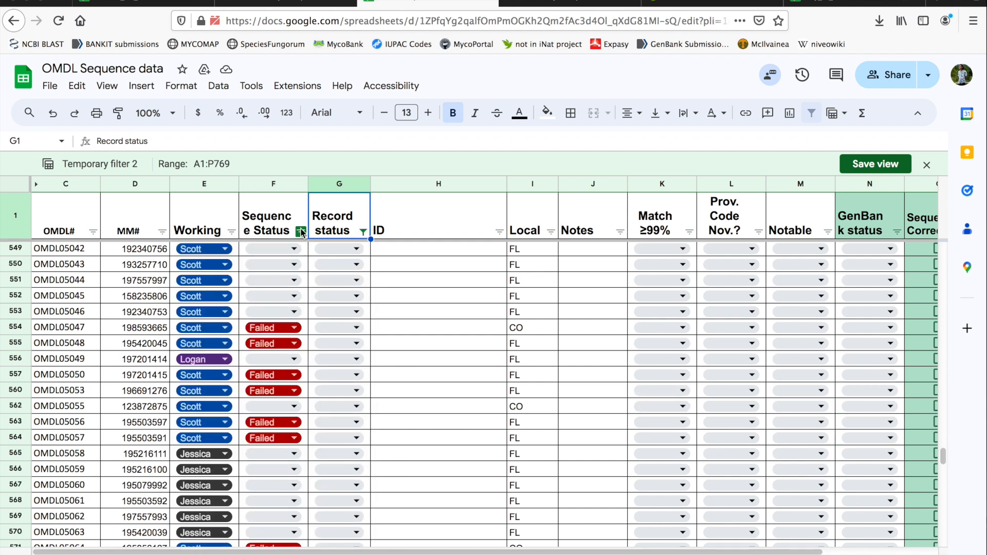
Step: Filter the Sequence Status column to exclude records marked DUPLICATE or Failed
left_click(301, 232)
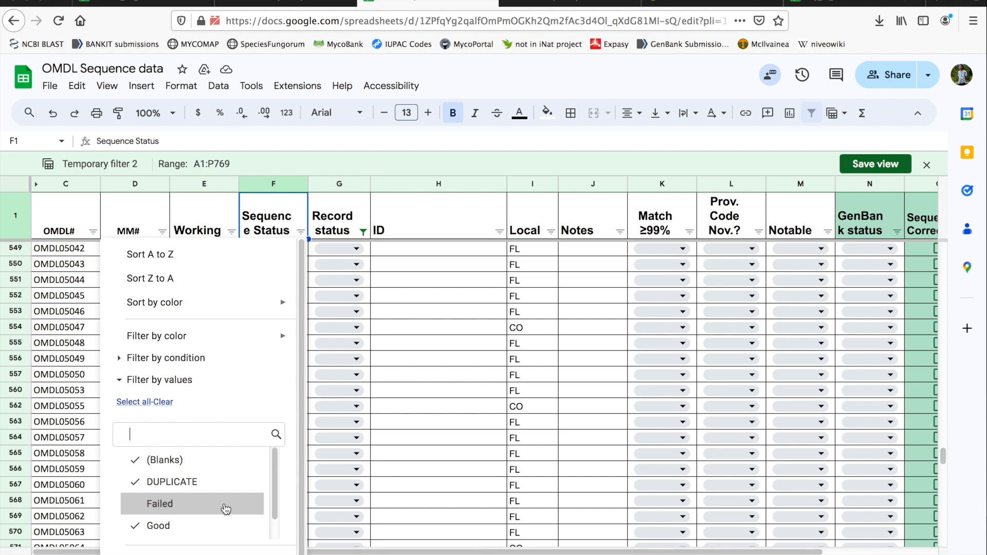
left_click(230, 484)
left_click(275, 553)
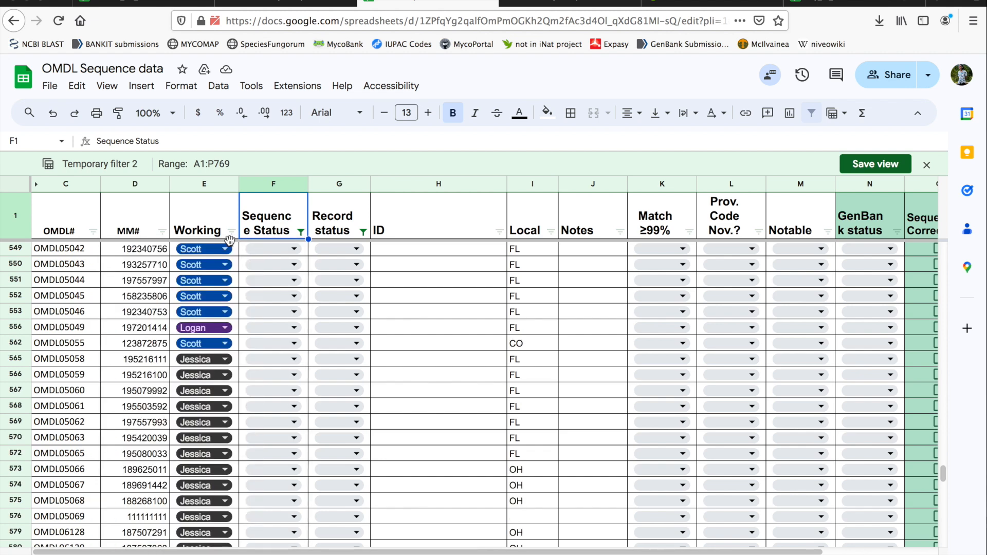
Step: Filter the Working column to your own assigned records, excluding blanks and the other workers
left_click(231, 232)
left_click(159, 503)
left_click(161, 481)
left_click(162, 460)
scroll(172, 487, "down", 1)
left_click(152, 530)
left_click(201, 551)
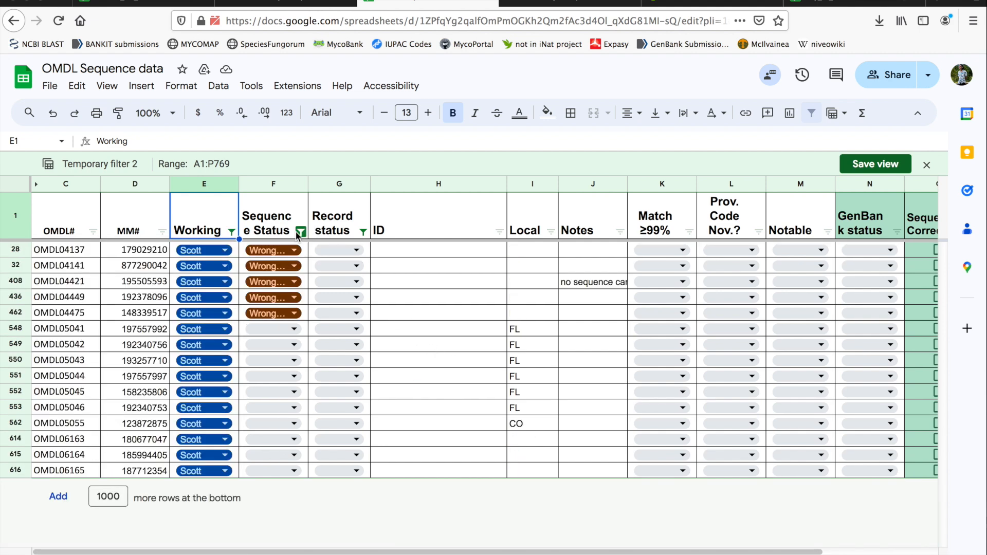
Step: Exclude the Wrong iNat records from the Sequence Status filter as well
left_click(301, 232)
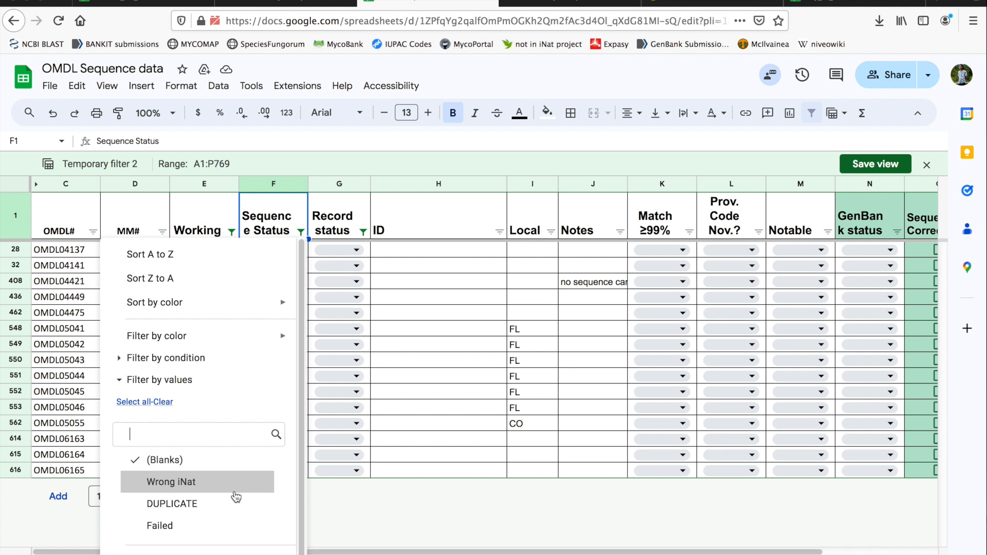
left_click(360, 421)
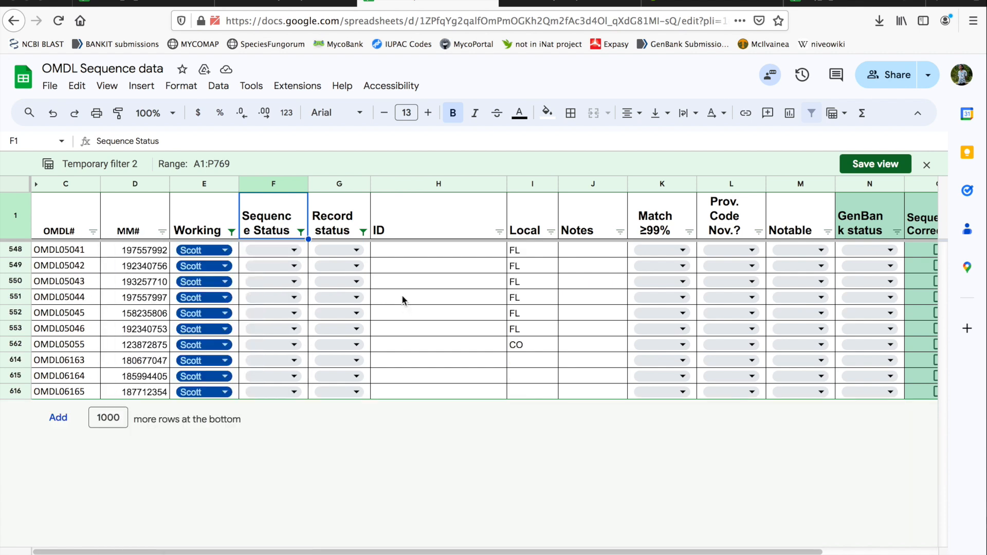
left_click(445, 273)
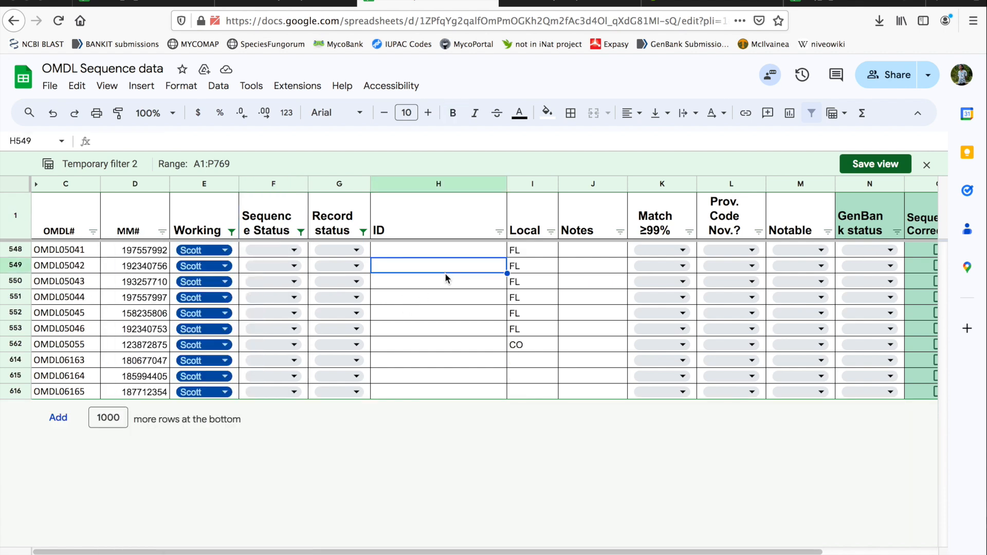
Step: Copy the MM# of OMDL05041 and open the iNaturalist observation 197557992 with it
double_click(143, 249)
key("ctrl+c")
left_click(712, 3)
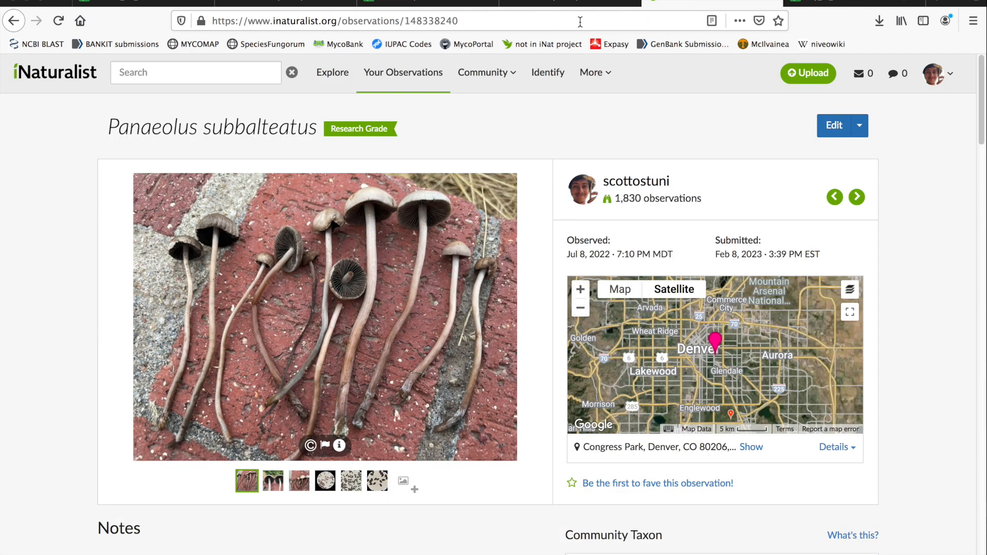
left_click_drag(405, 21, 532, 36)
key("ctrl+v")
key("Return")
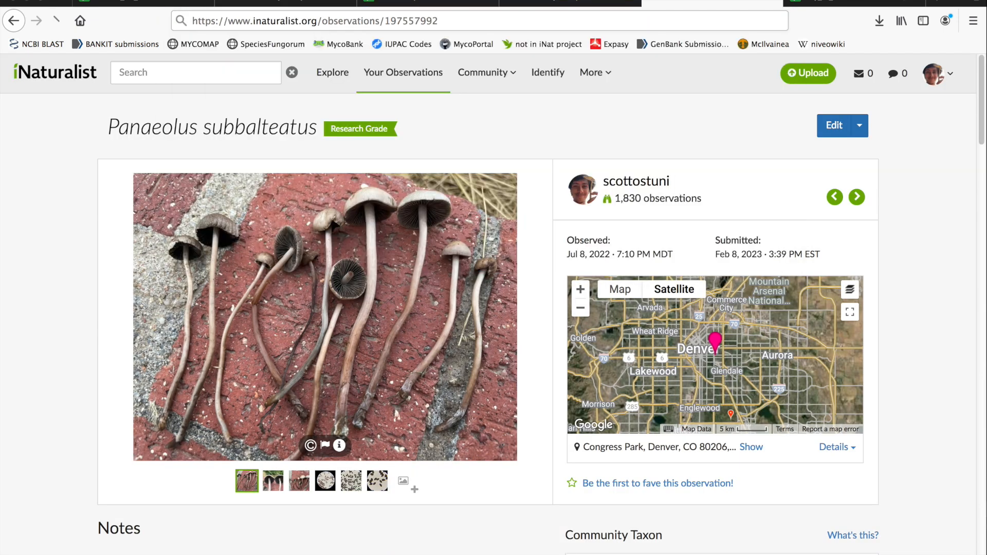
Step: Switch to MycoMap and search the OMDL12 project for record number 197557992, refreshing the report list
left_click(435, 3)
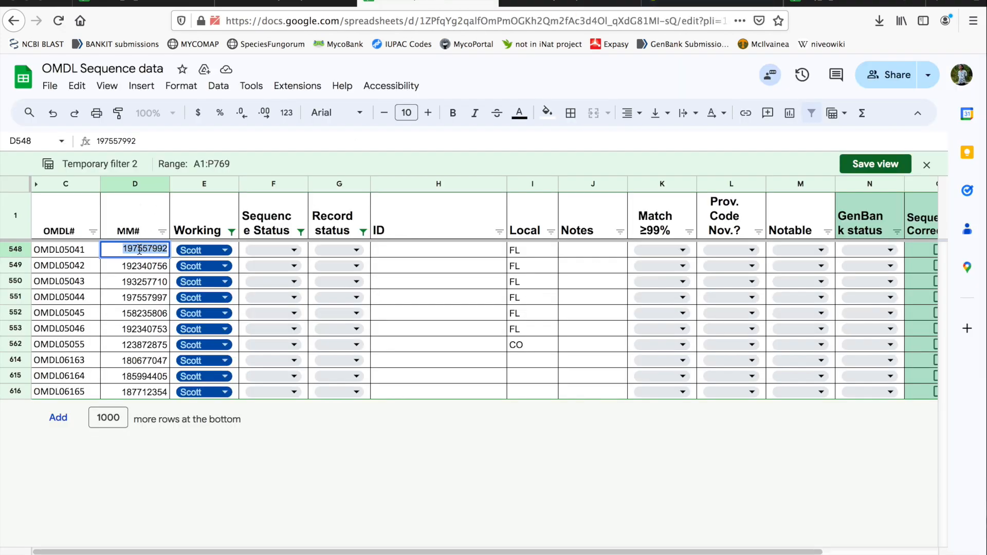
left_click(575, 2)
scroll(577, 229, "down", 4)
key("super+v")
key("Return")
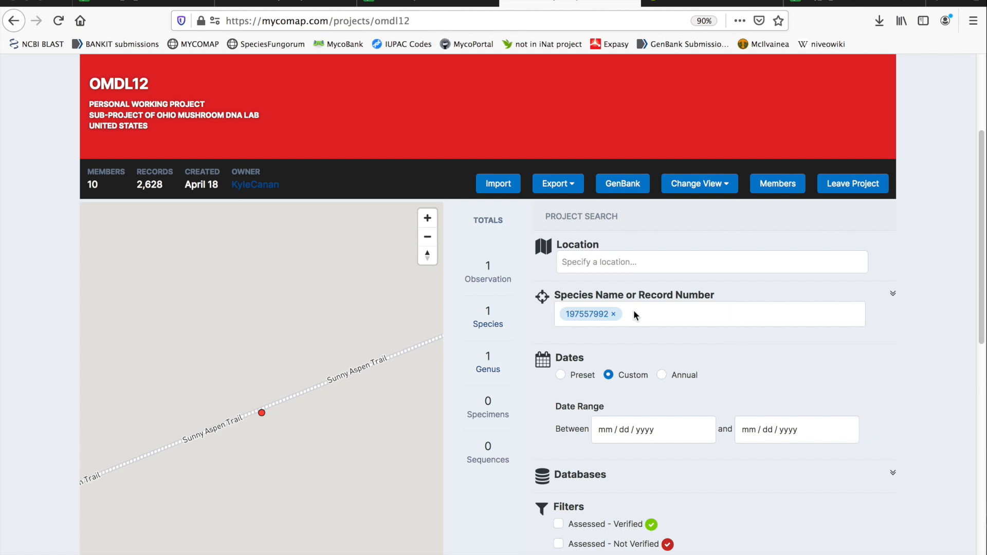
scroll(418, 276, "up", 3)
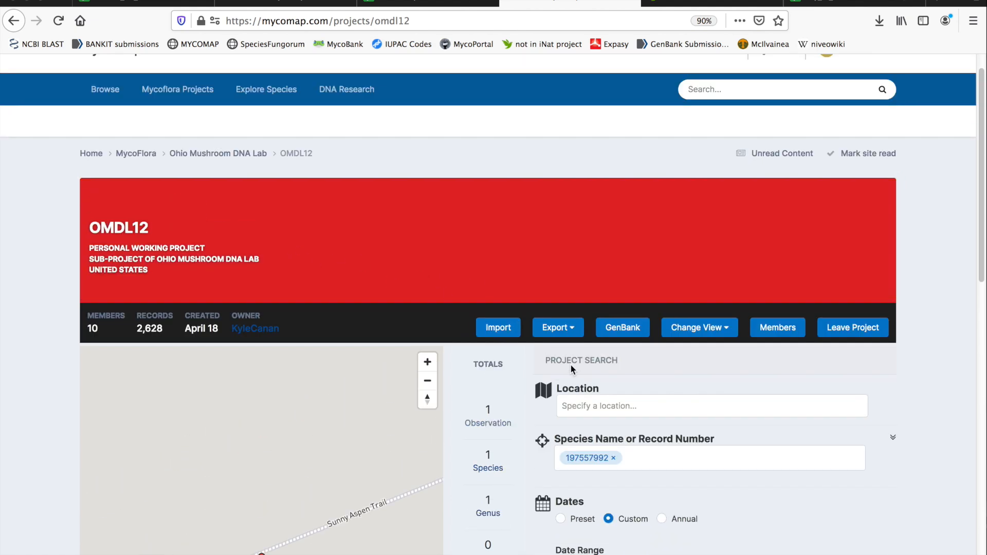
scroll(569, 247, "down", 3)
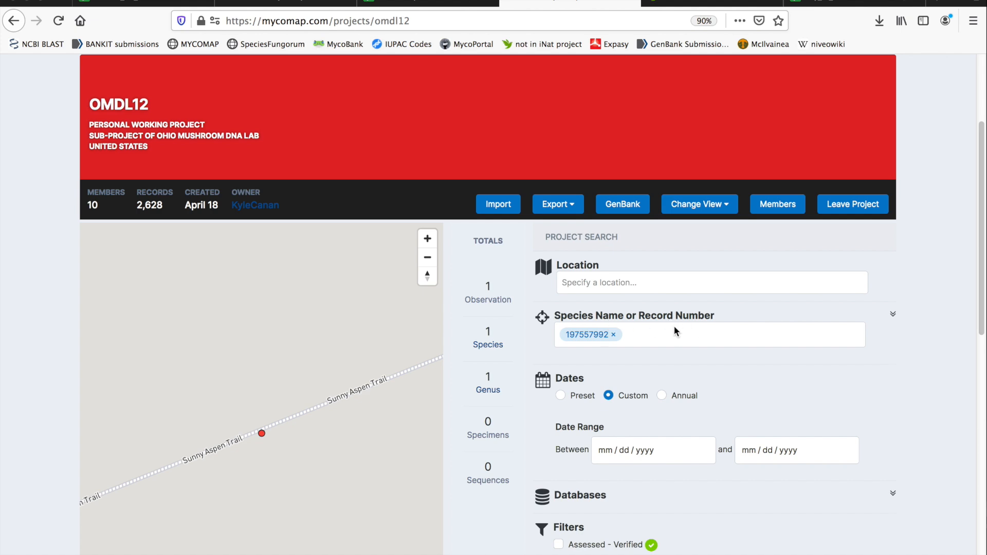
scroll(701, 332, "down", 3)
left_click(710, 543)
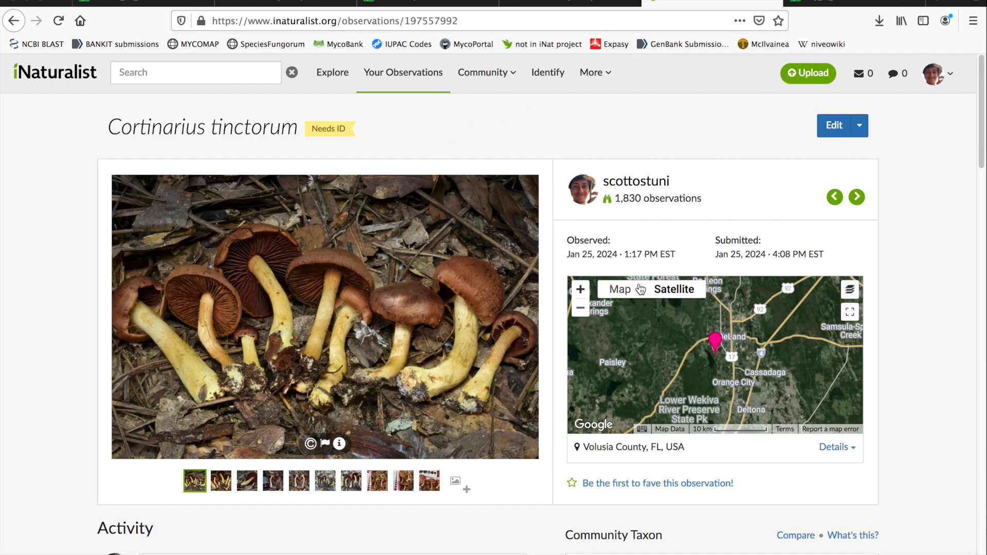
Step: Examine the Cortinarius tinctorum observation on iNaturalist, including its identification, projects and observation fields, and return to MycoMap
scroll(544, 278, "down", 10)
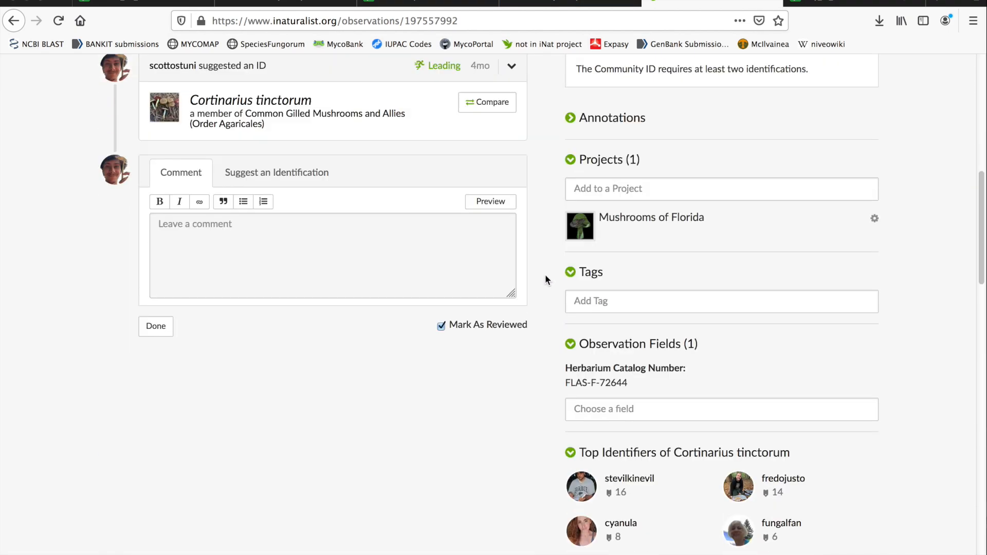
scroll(545, 281, "up", 10)
left_click(568, 8)
Step: Open the sequence details of report 197557992, review the ONT Trash sequences and their problem flags, and close the details
scroll(513, 227, "down", 12)
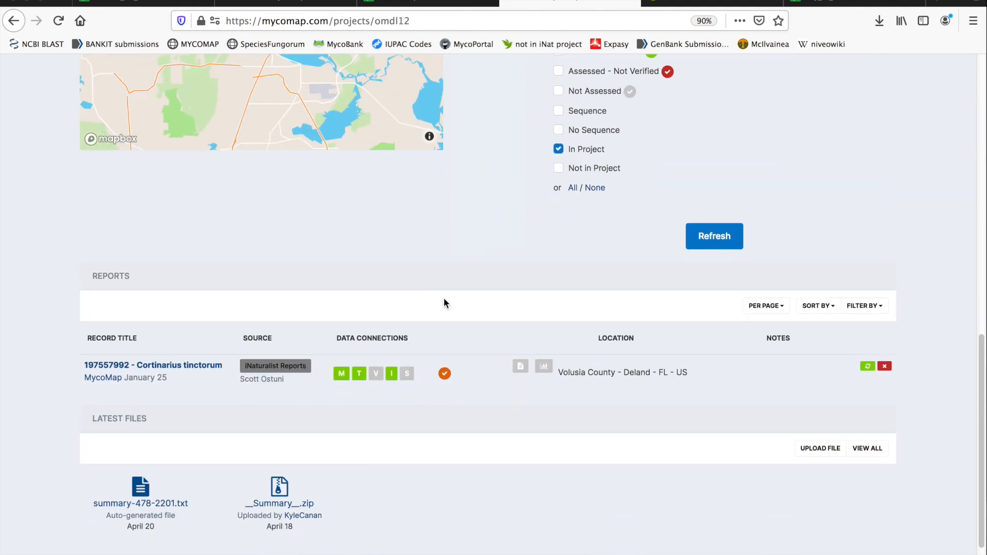
left_click(406, 374)
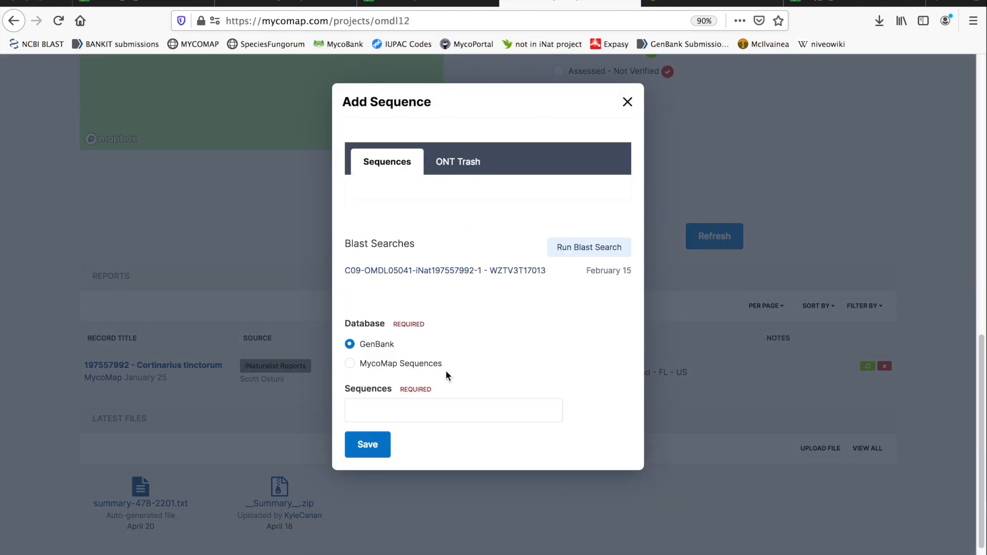
left_click(468, 174)
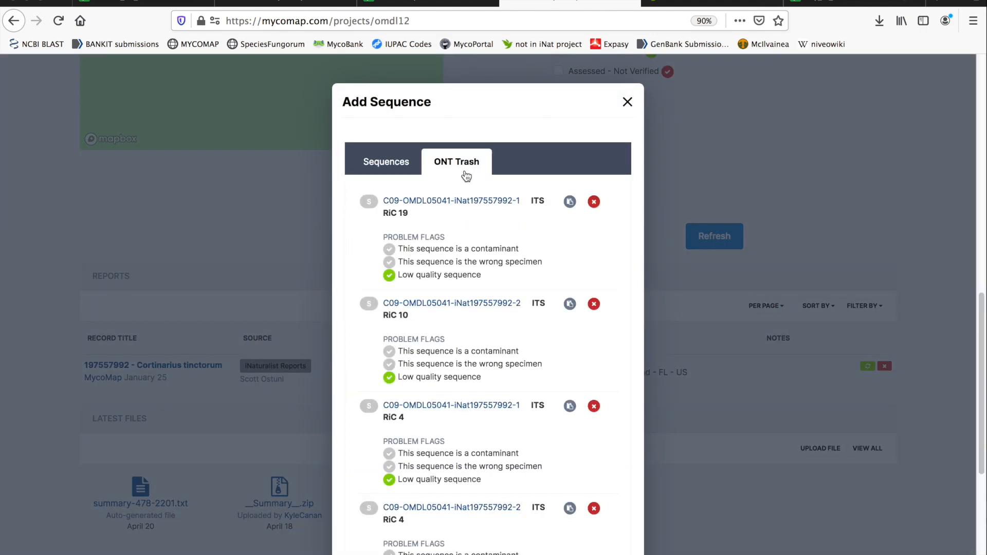
scroll(523, 310, "down", 5)
scroll(522, 310, "up", 7)
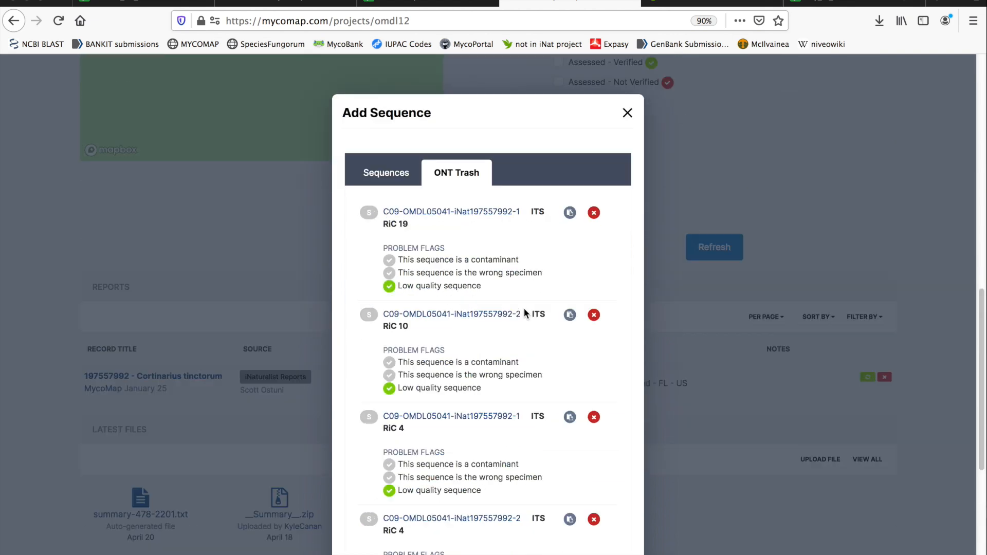
left_click(388, 249)
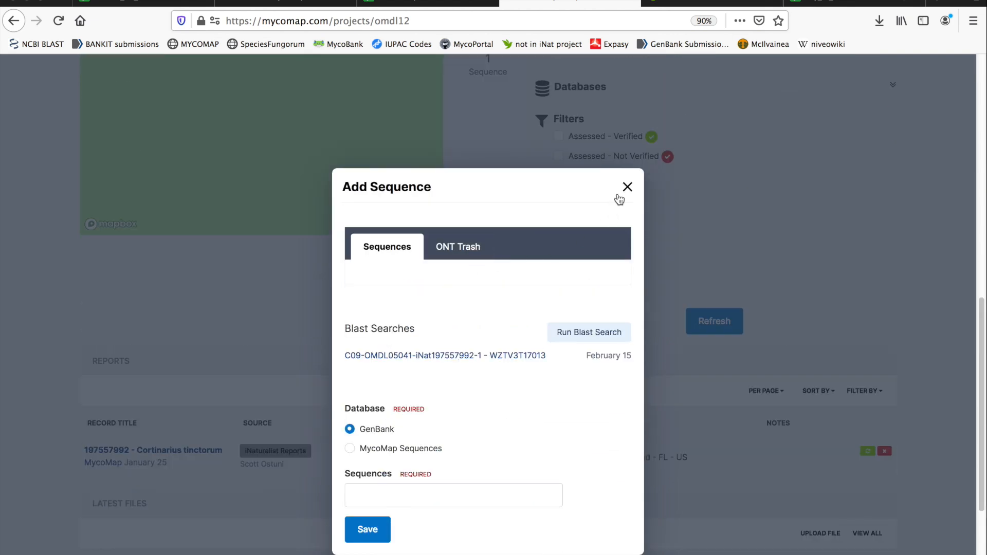
left_click(627, 188)
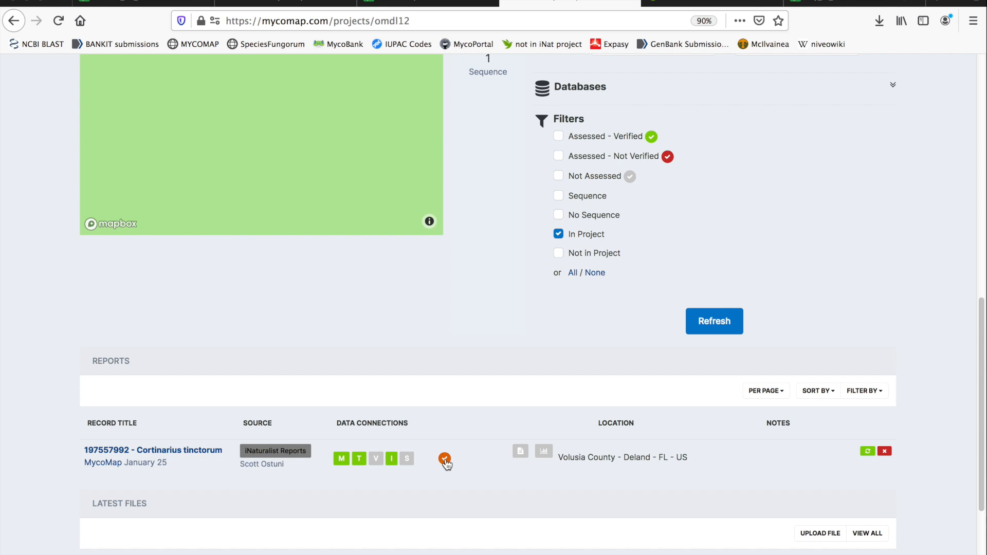
Step: Update the verification mark of the 197557992 Cortinarius tinctorum report in the OMDL12 project
mouse_move(446, 462)
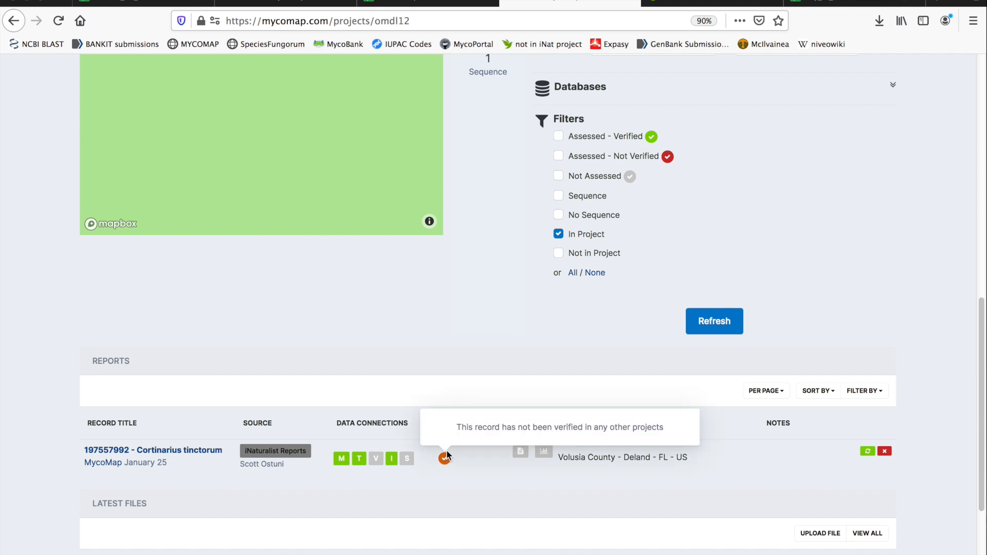
left_click(445, 460)
left_click(446, 459)
Step: Switch to the OMDL Sequence data spreadsheet and set OMDL05041's sequence status to Failed and its ID to Cortinarius
left_click(437, 5)
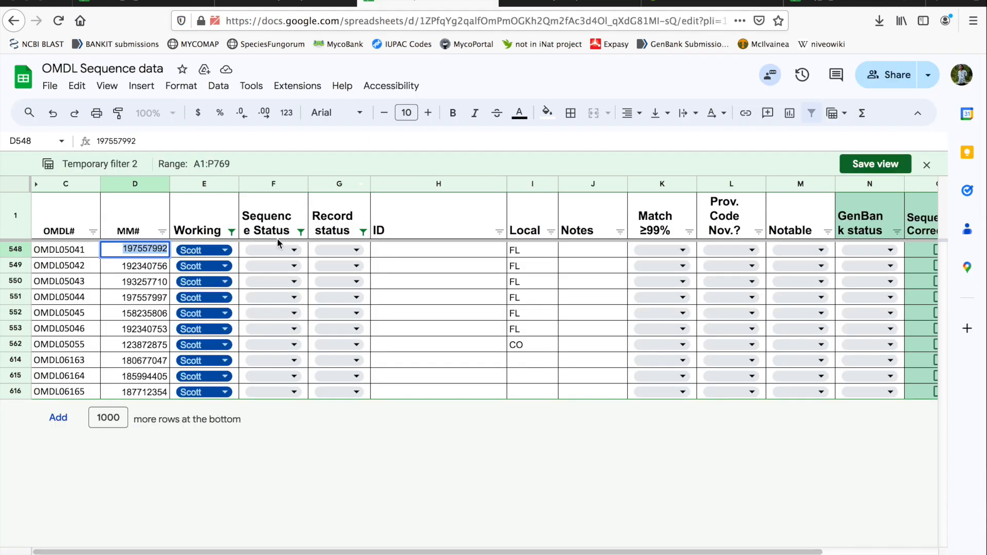
left_click(287, 250)
left_click(289, 289)
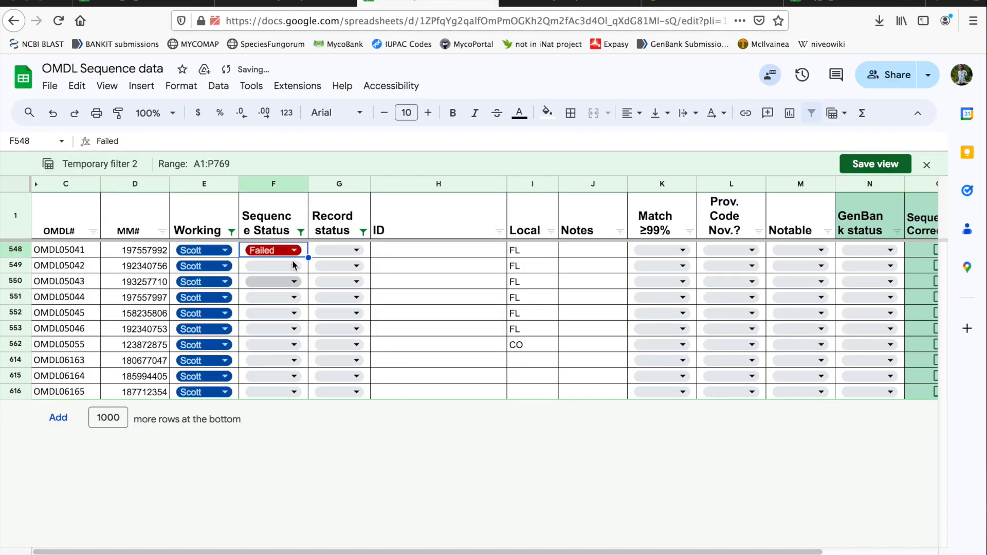
left_click(403, 250)
type("Cortinarius")
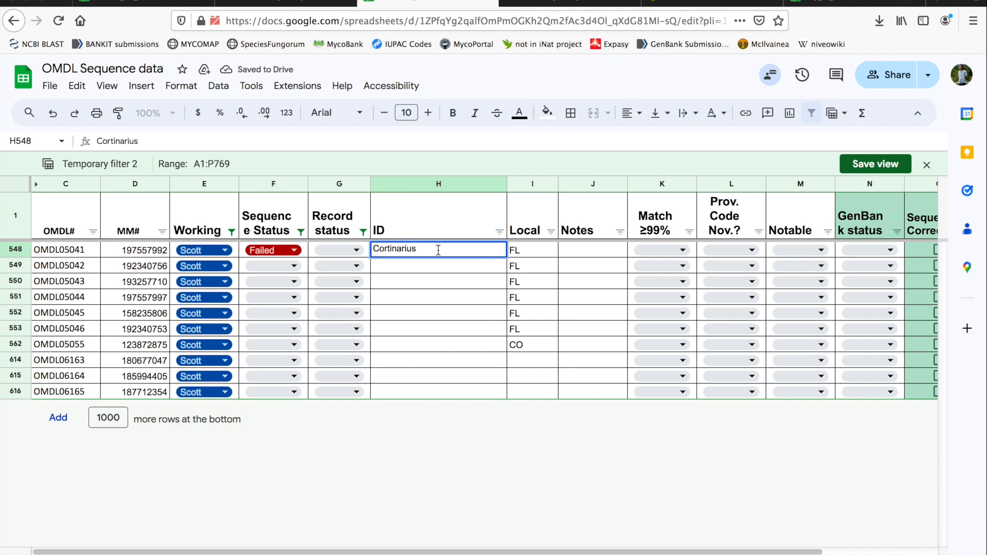
left_click(468, 266)
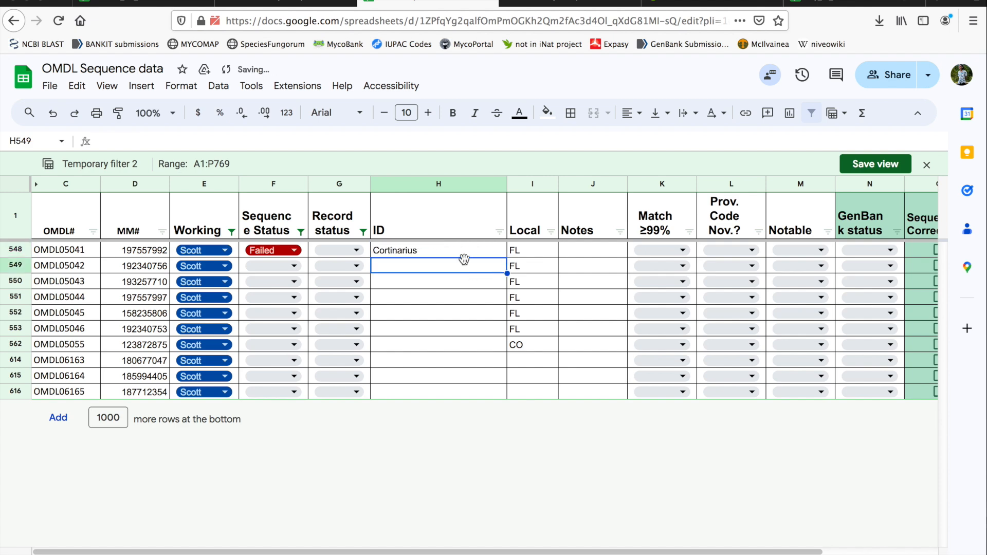
Step: Copy OMDL05042's record number 192340756 from the spreadsheet and open the matching iNaturalist observation
double_click(145, 266)
key("ctrl+c")
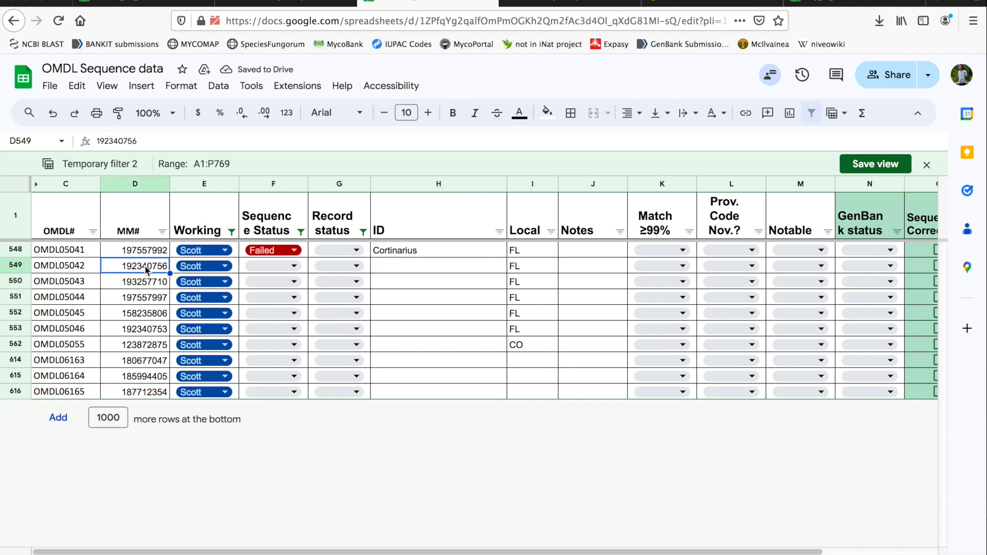
left_click(701, 2)
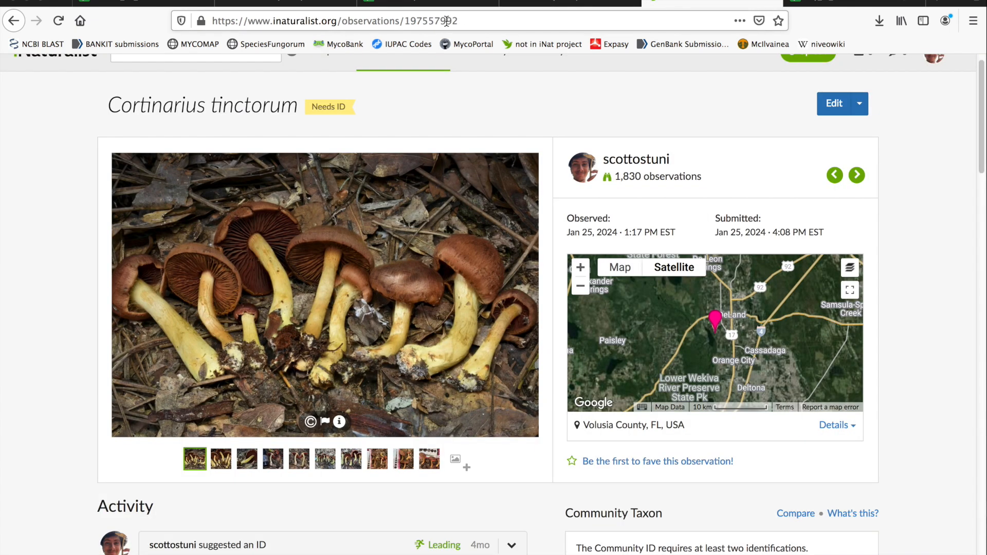
double_click(405, 24)
key("ctrl+v")
key("Return")
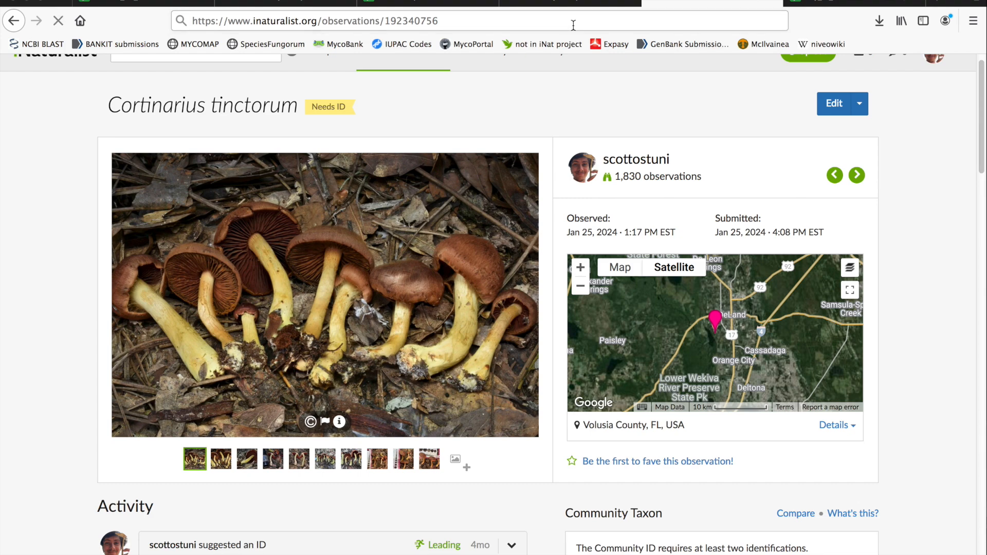
Step: Replace the record number searched in MycoMap's OMDL12 project with 192340756, glancing at its iNaturalist observation before returning to the report list
left_click(550, 3)
scroll(529, 200, "up", 10)
scroll(610, 322, "down", 3)
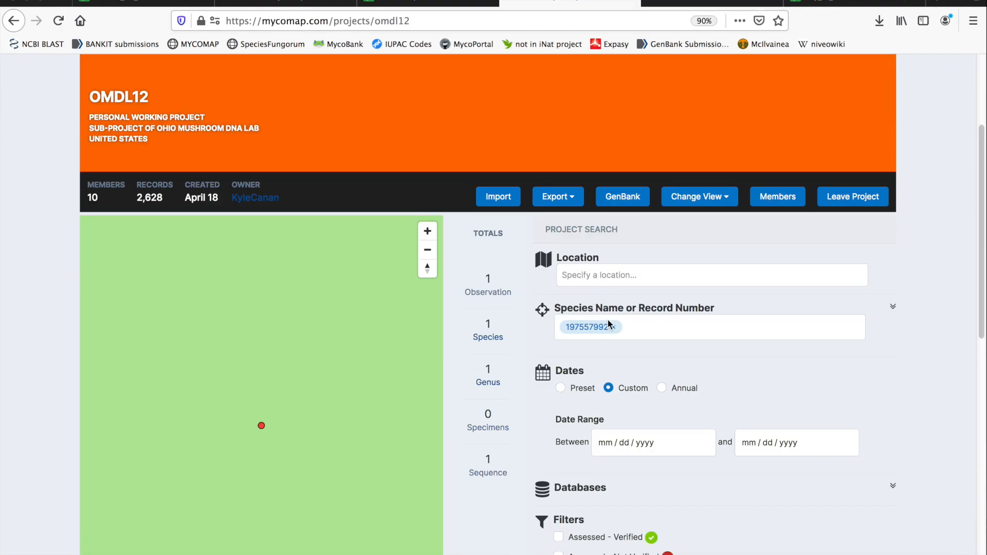
left_click(613, 328)
key("ctrl+v")
scroll(635, 349, "down", 8)
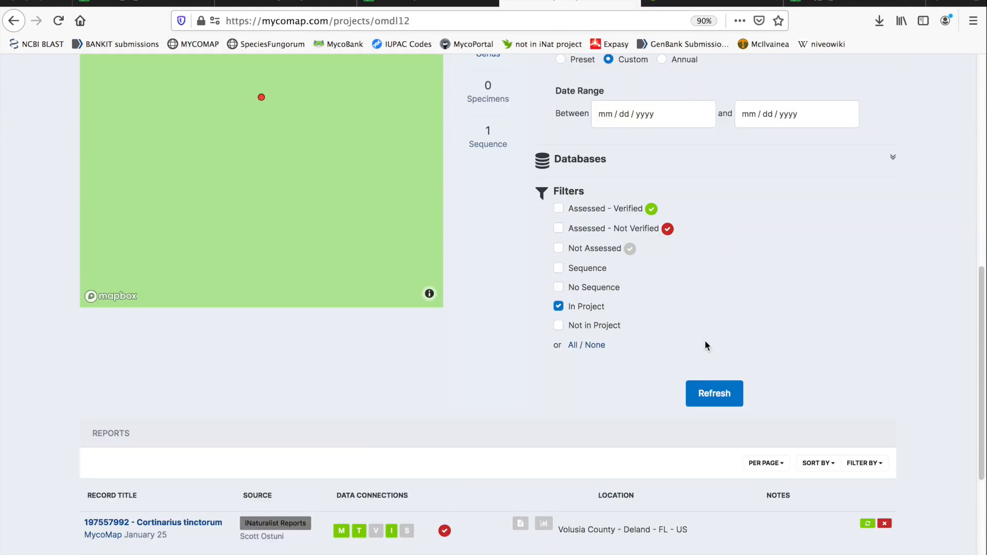
left_click(669, 3)
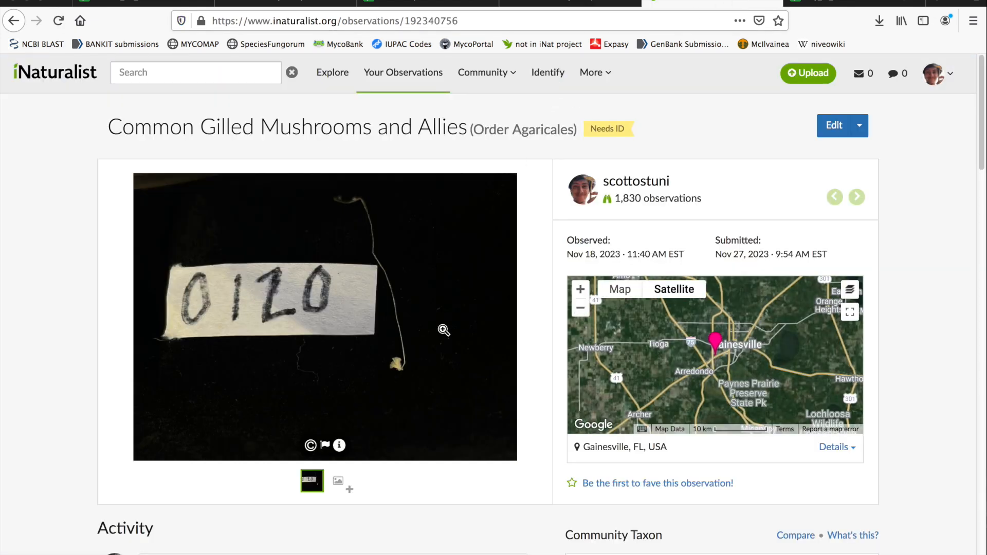
left_click(571, 3)
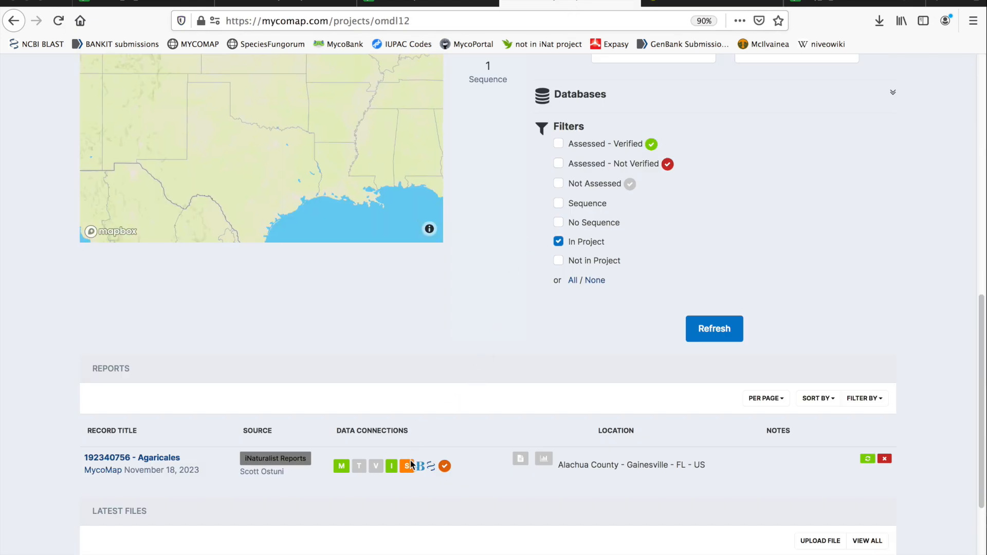
left_click(406, 467)
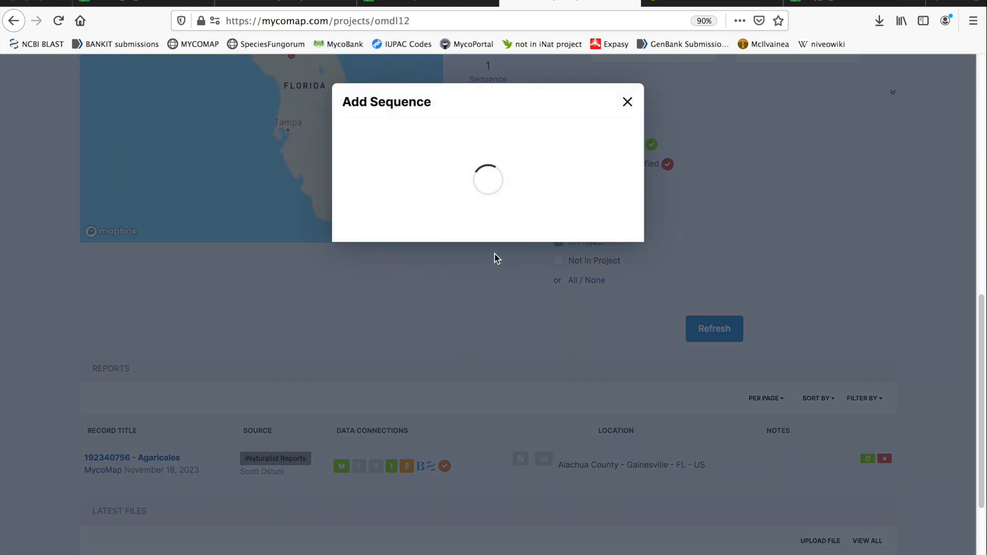
left_click(627, 102)
left_click(407, 466)
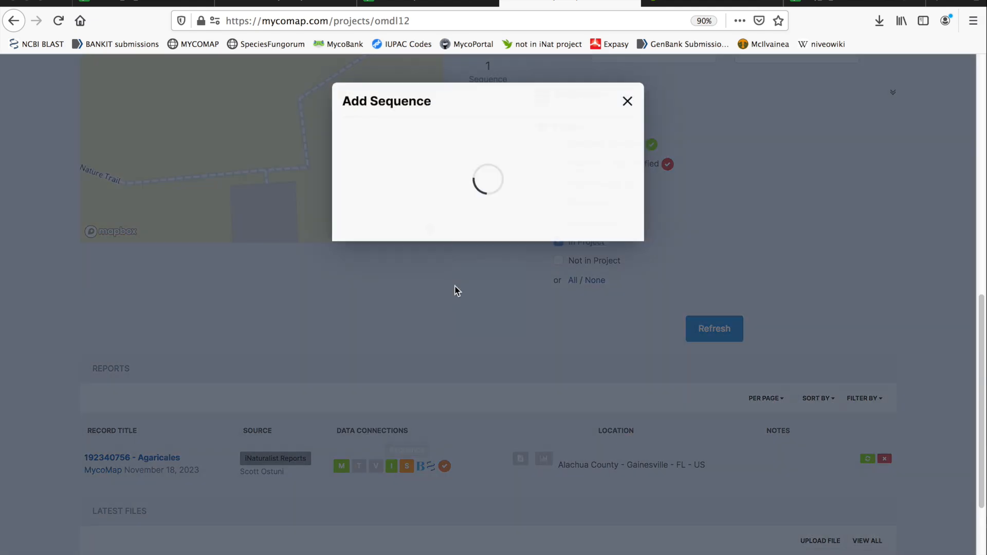
right_click(449, 253)
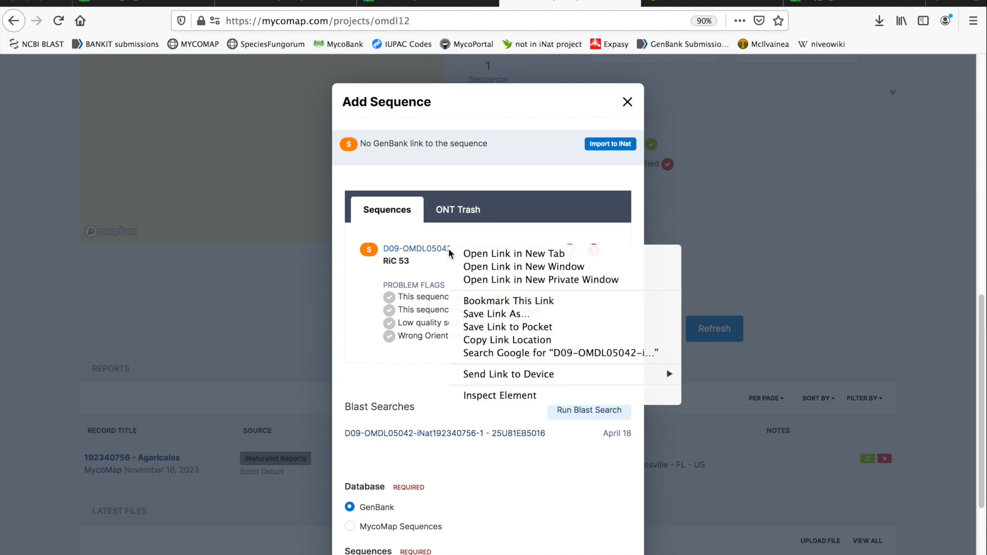
left_click(489, 253)
left_click(640, 13)
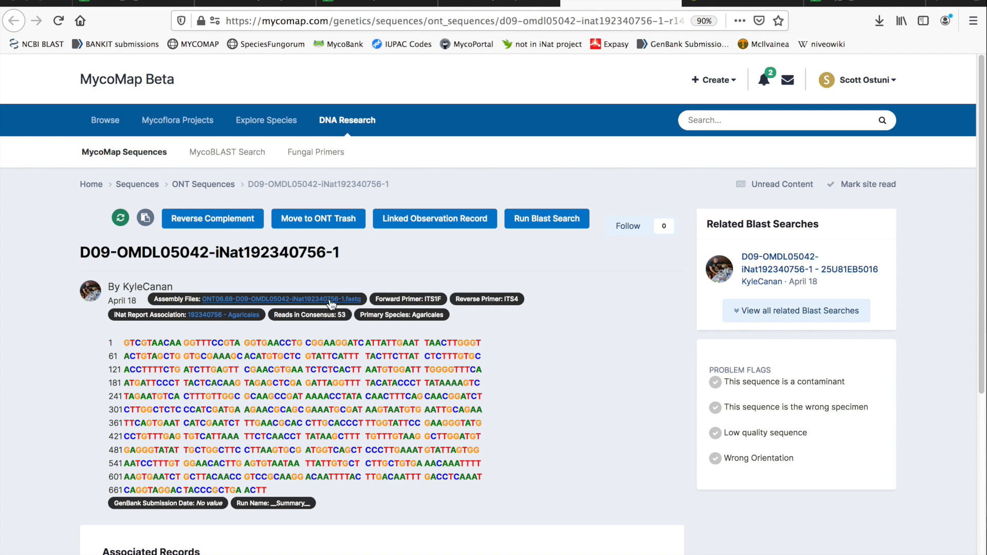
right_click(758, 261)
left_click(752, 261)
left_click(666, 6)
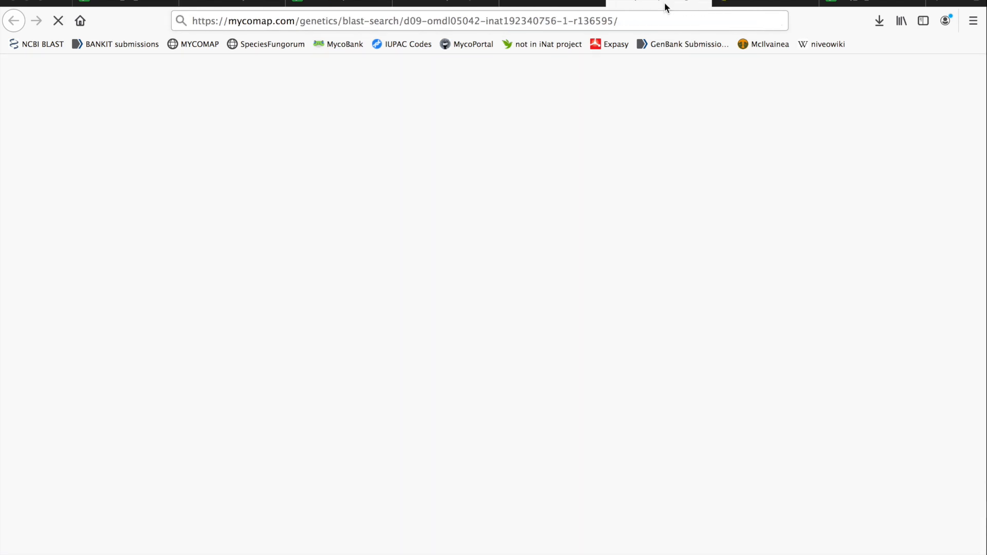
Step: Examine iNaturalist observation 192340756, enlarging its photo to inspect the specimen beside the 0120 label, and close the photo
left_click(755, 4)
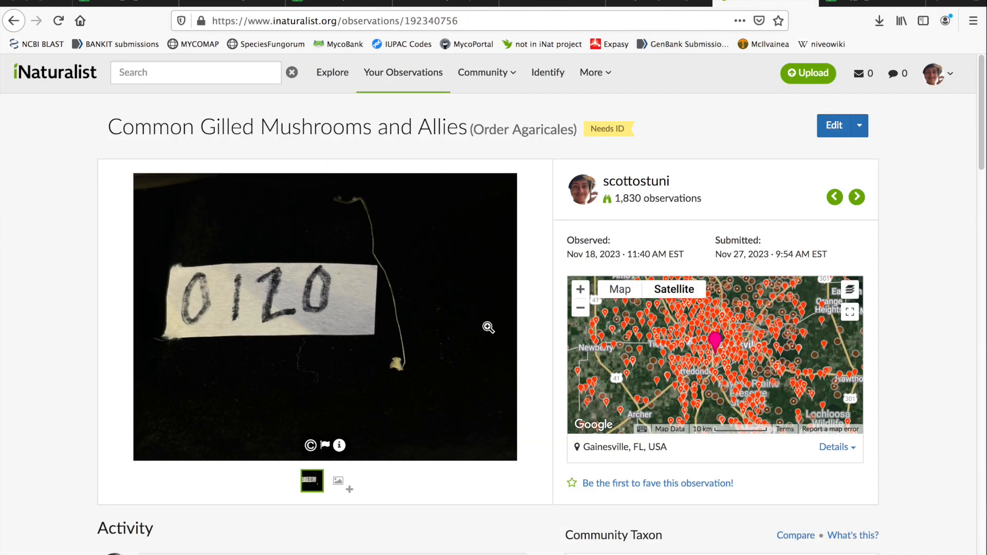
scroll(533, 343, "down", 6)
scroll(530, 342, "up", 6)
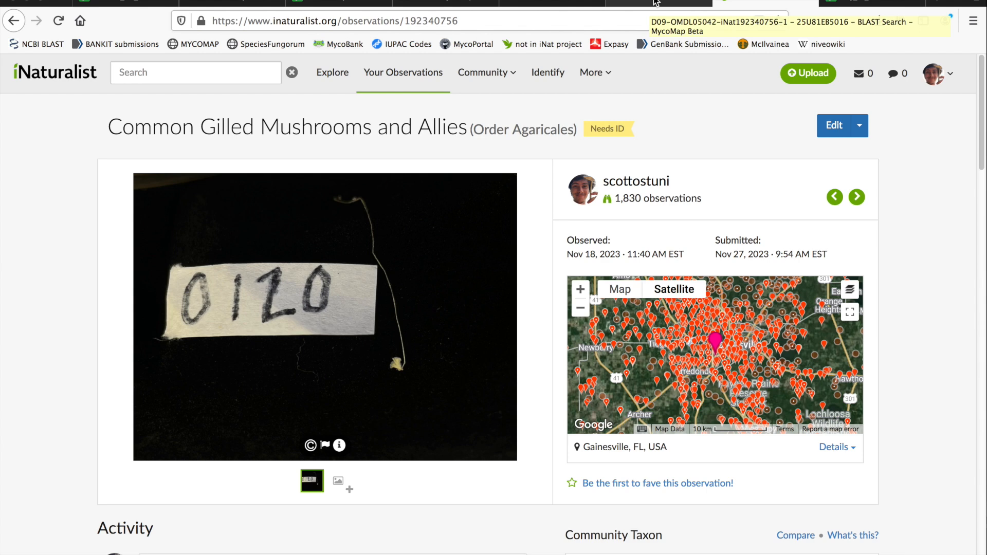
left_click(410, 335)
left_click(632, 428)
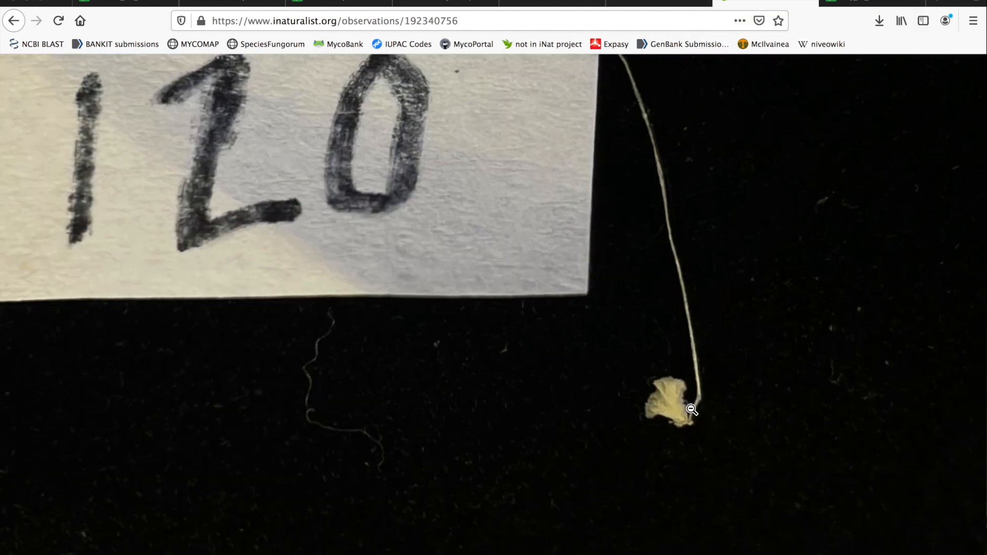
left_click(690, 411)
left_click(972, 68)
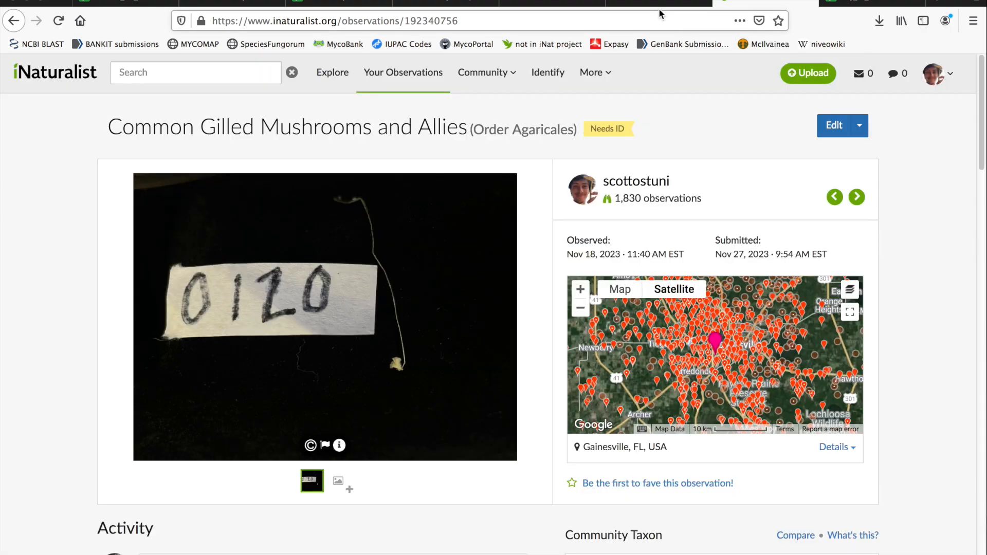
Step: Return to the BLAST search and review the matching species names and NCBI hits by identity, coverage and location
left_click(659, 6)
scroll(529, 195, "down", 8)
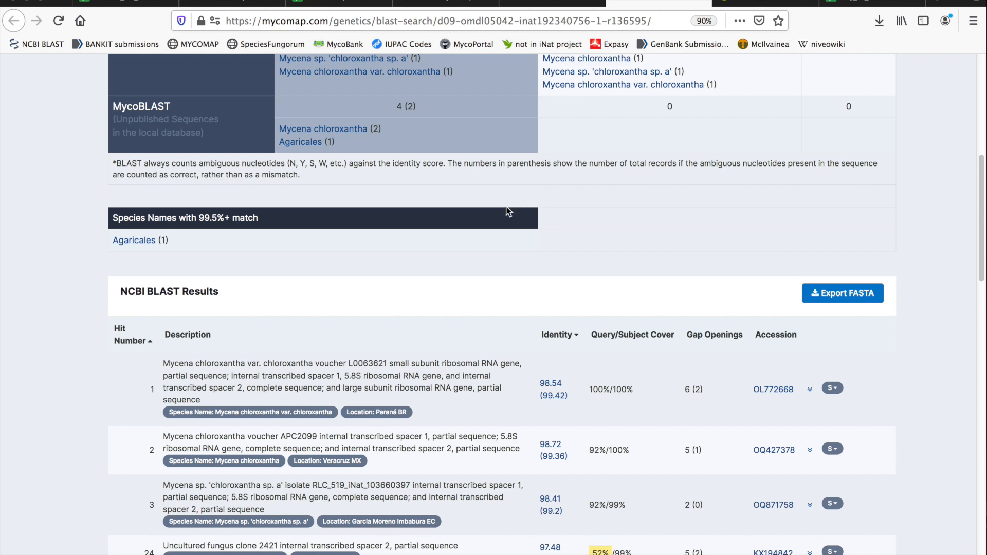
scroll(525, 233, "down", 2)
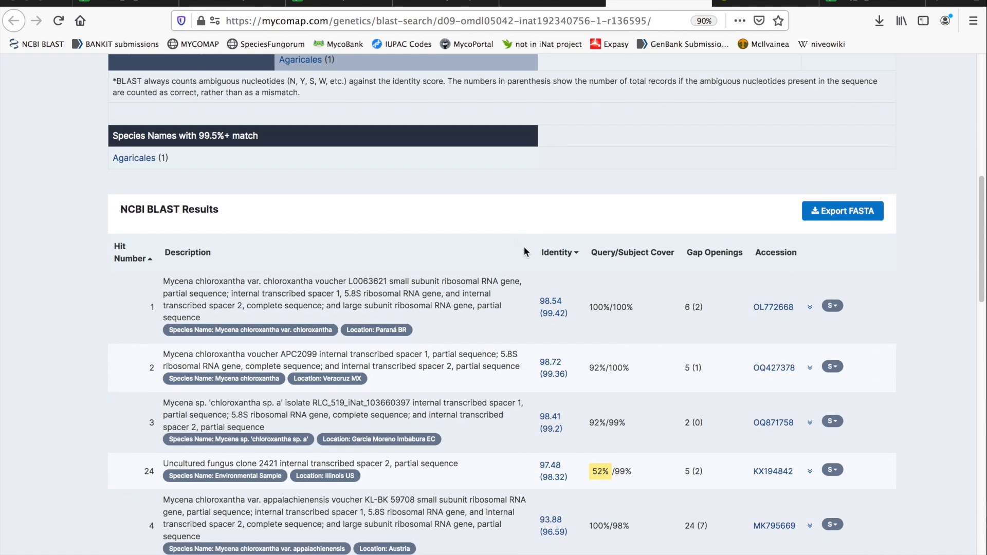
scroll(523, 246, "down", 15)
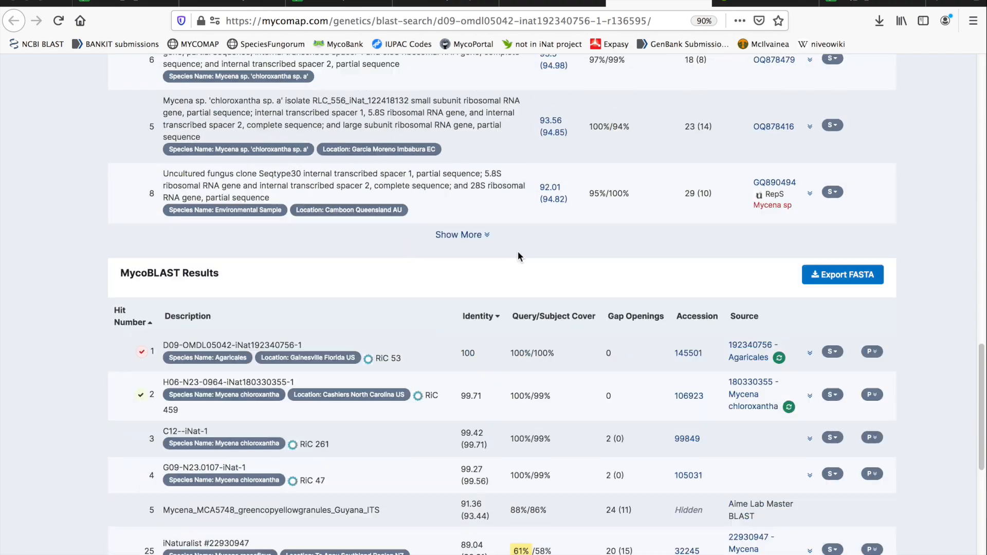
scroll(406, 240, "up", 15)
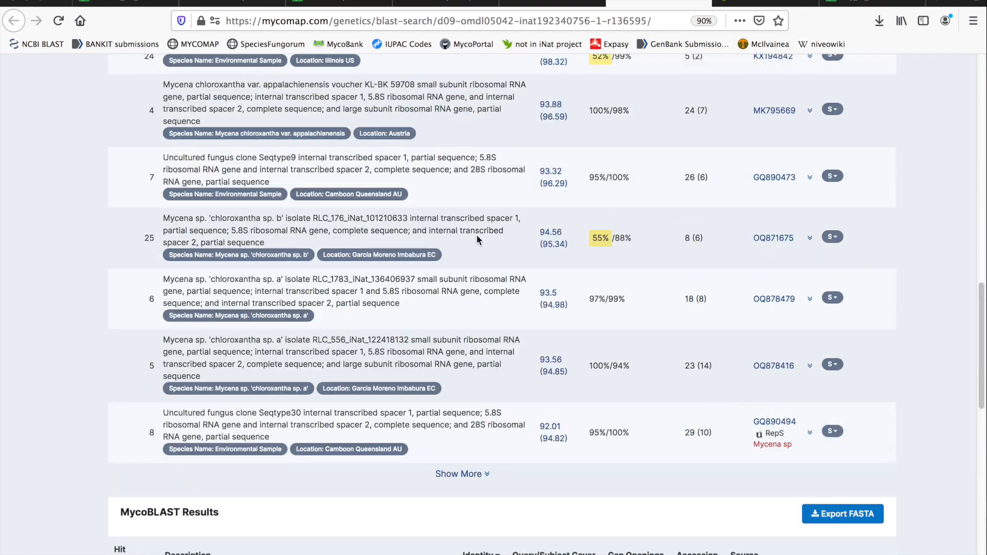
scroll(303, 206, "up", 3)
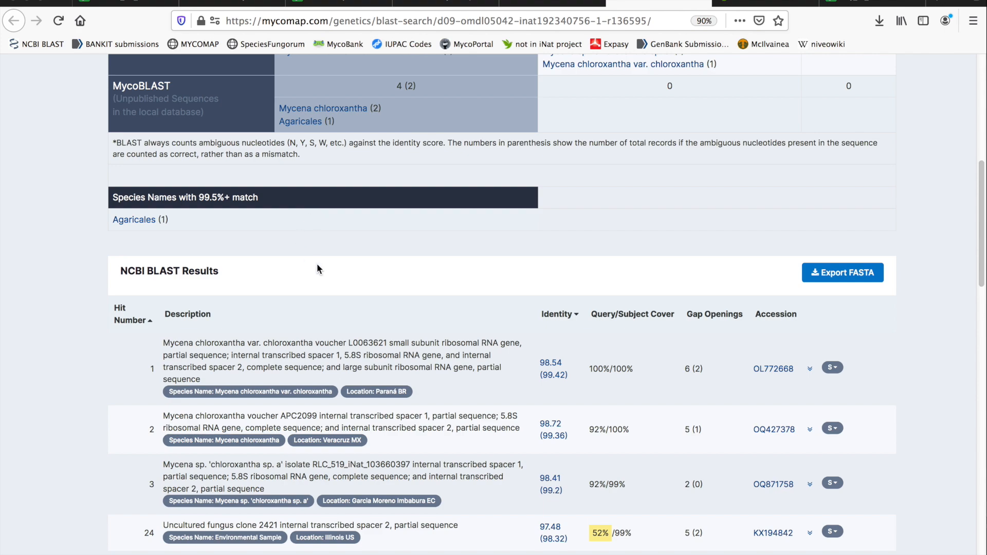
scroll(360, 265, "down", 8)
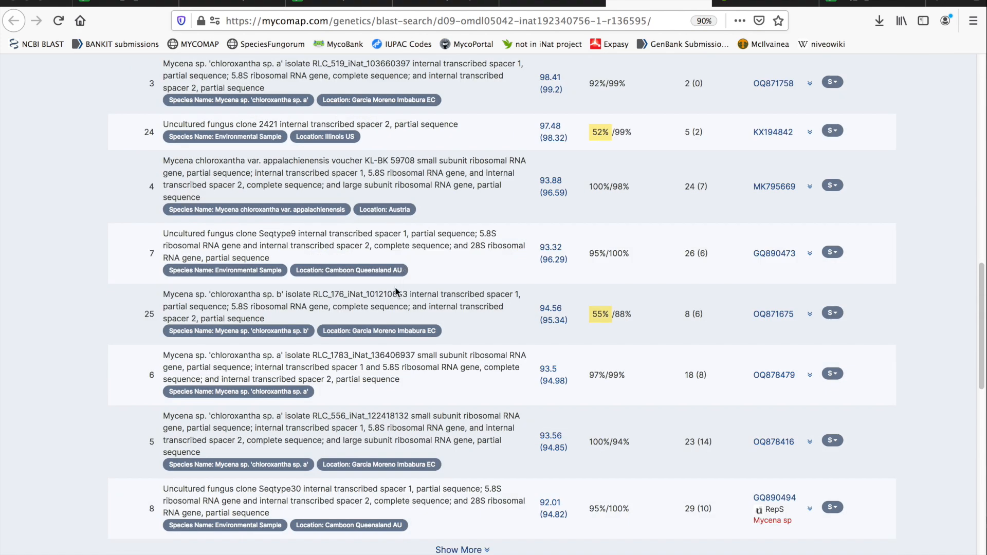
scroll(395, 286, "up", 5)
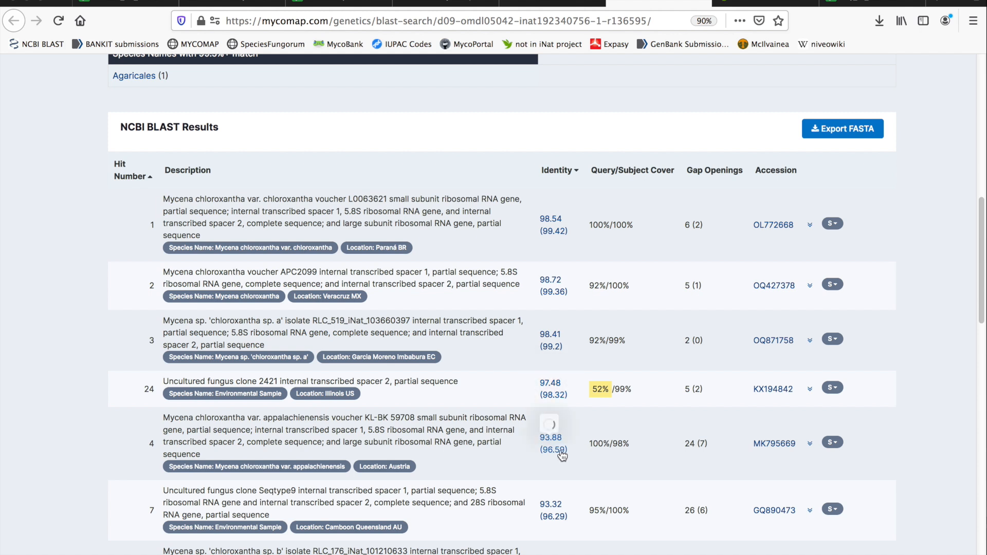
mouse_move(543, 456)
Step: Review the MycoBLAST hits, comparing the identity, location and source of the Mycena chloroxantha matches and the Aime Lab record
scroll(501, 394, "down", 12)
scroll(499, 391, "down", 2)
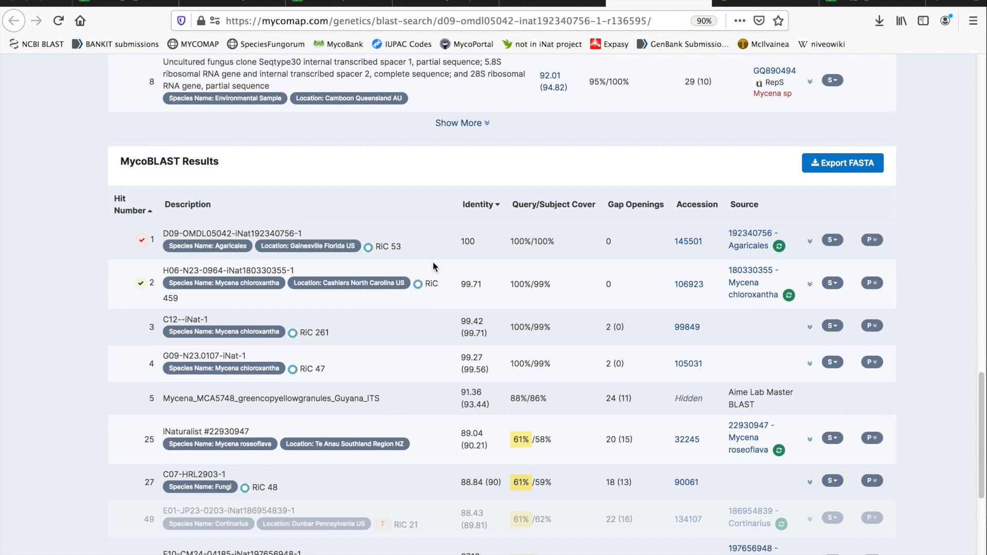
scroll(655, 318, "down", 3)
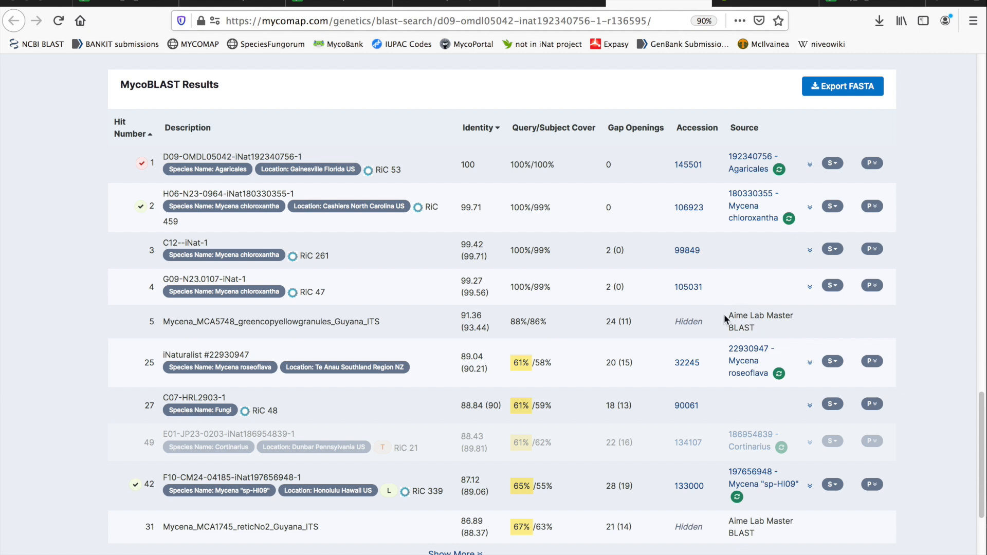
left_click_drag(724, 314, 787, 328)
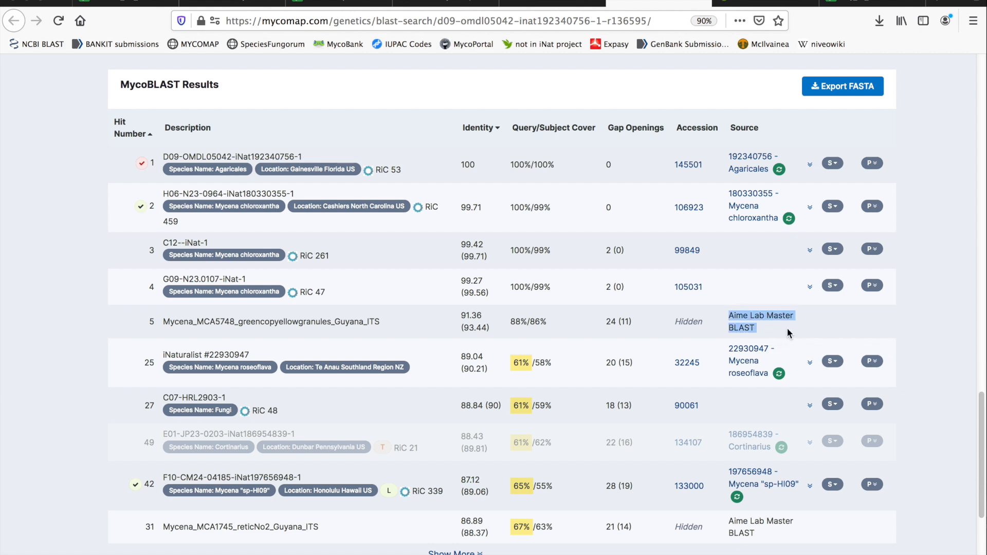
left_click(781, 327)
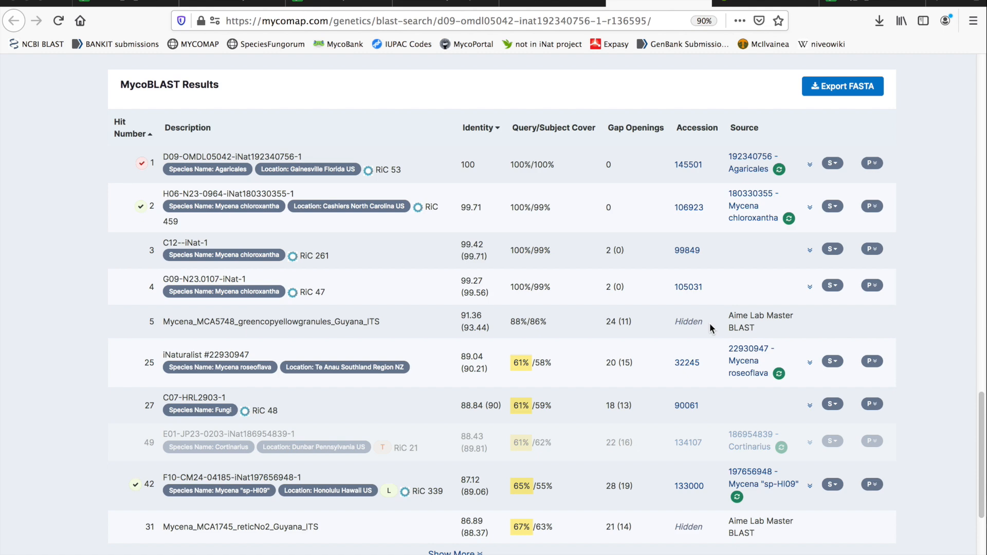
scroll(461, 278, "down", 3)
scroll(461, 280, "up", 2)
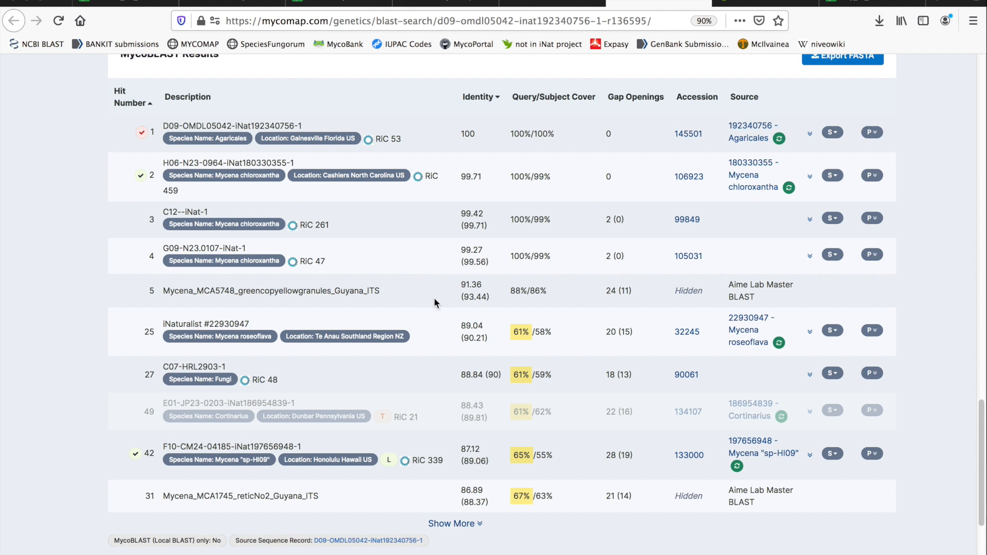
scroll(391, 276, "up", 2)
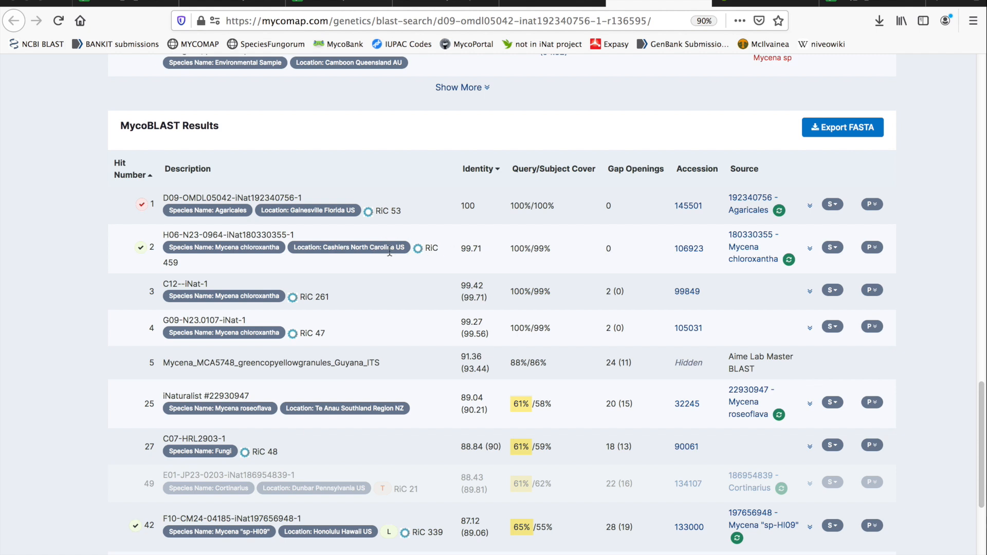
Step: Open source record 180330355, the Mycena chloroxantha from Cashiers, North Carolina, from the MycoBLAST results in a new tab
right_click(735, 240)
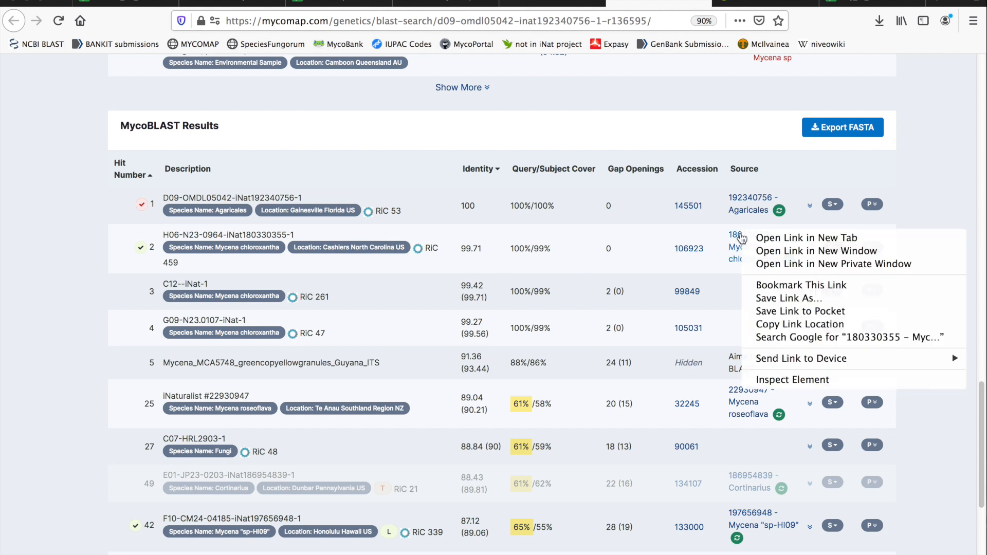
left_click(749, 236)
left_click(689, 3)
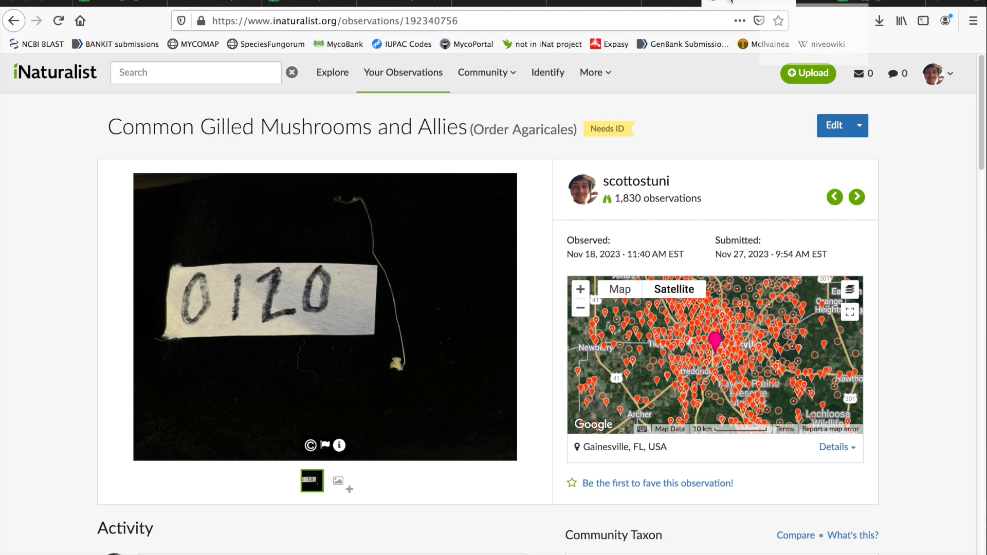
Step: Review the four photos of iNaturalist observation 180330355, the Mycena chloroxantha record, including the field slip and the specimen in hand
left_click(771, 2)
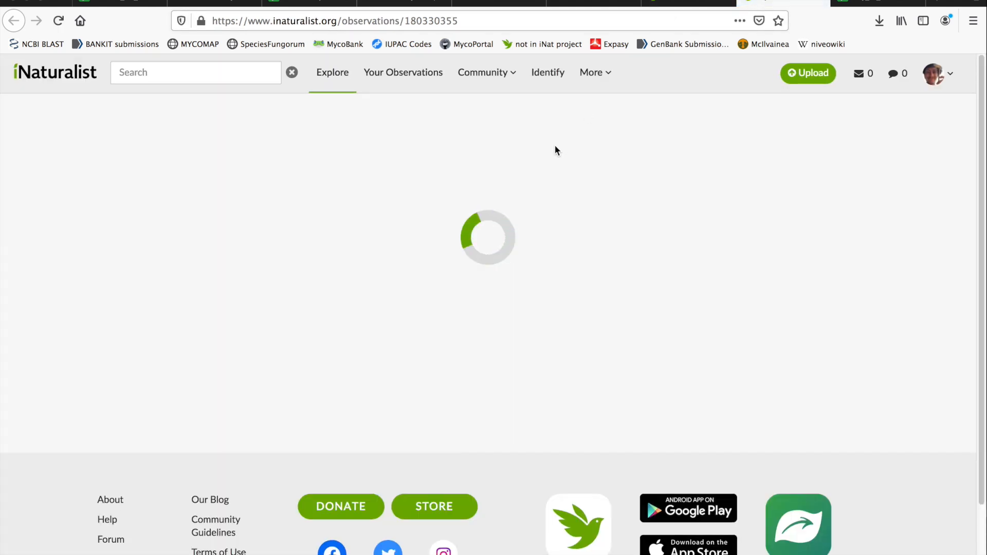
left_click(671, 3)
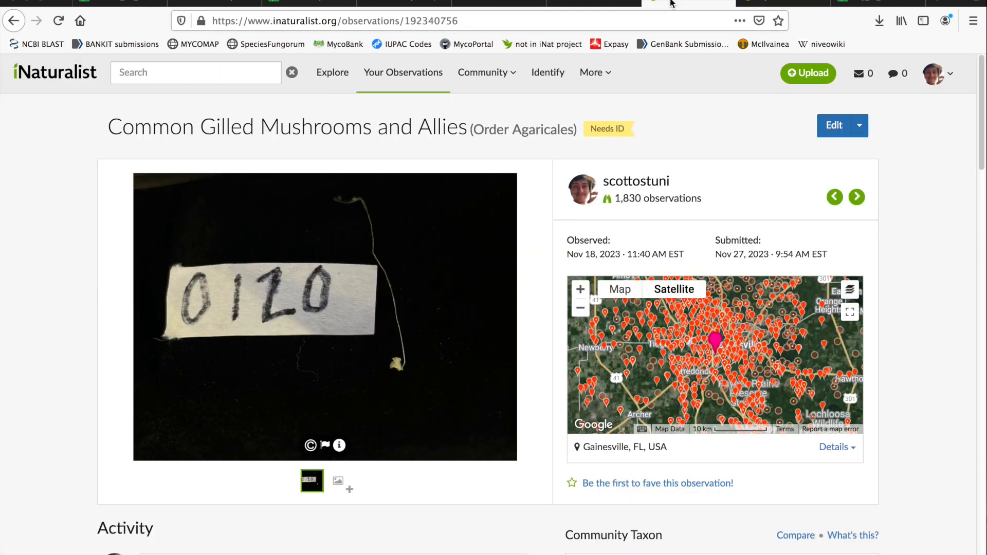
left_click(781, 2)
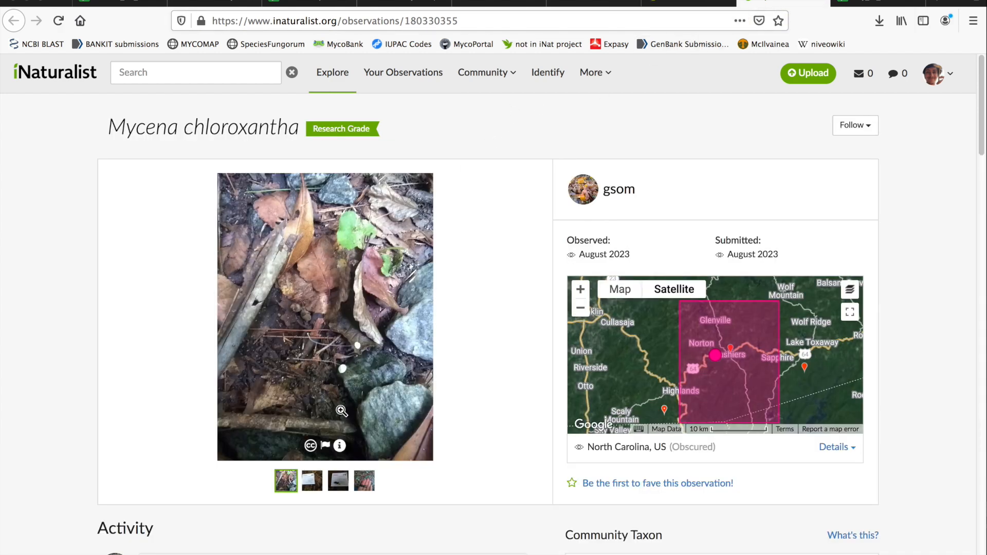
left_click(310, 489)
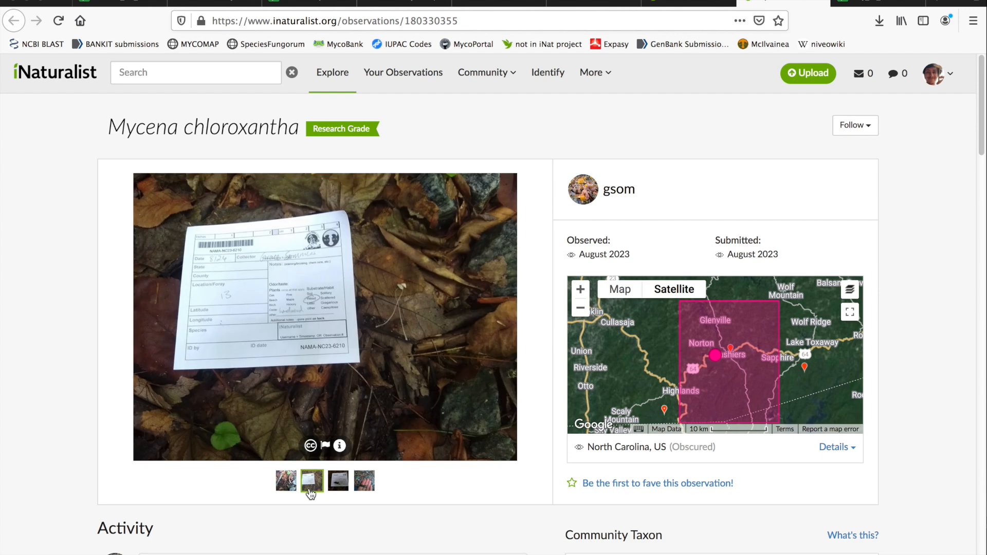
left_click(340, 489)
left_click(364, 489)
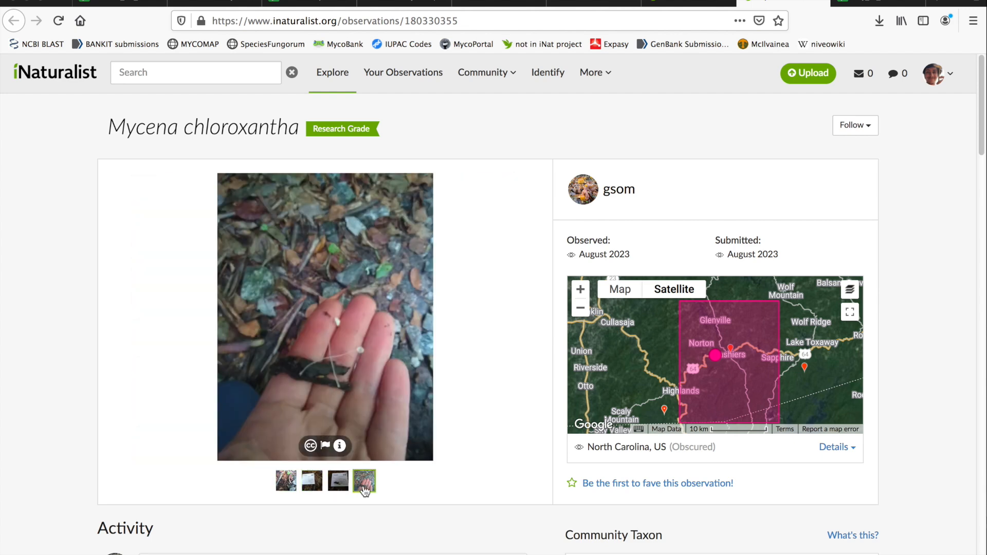
left_click(338, 488)
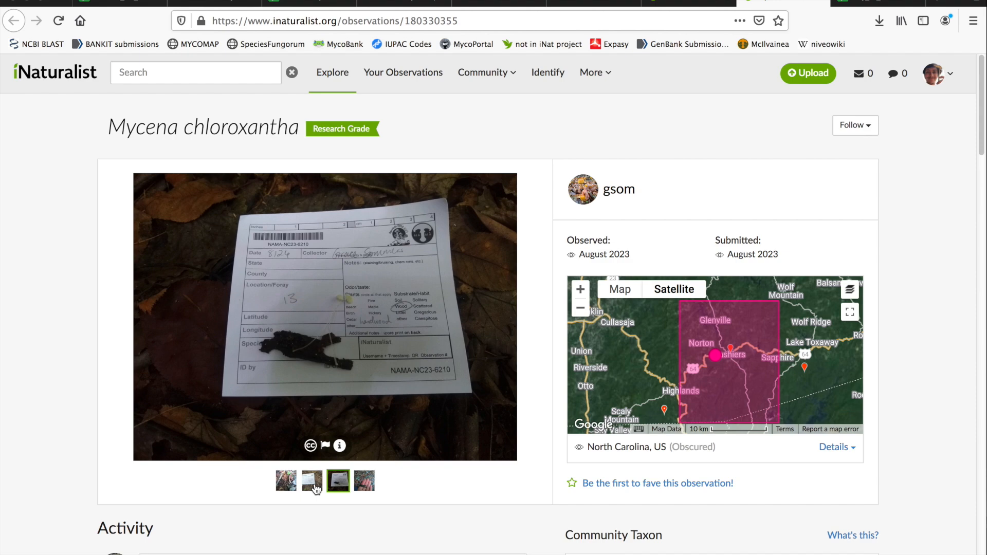
left_click(316, 486)
left_click(286, 482)
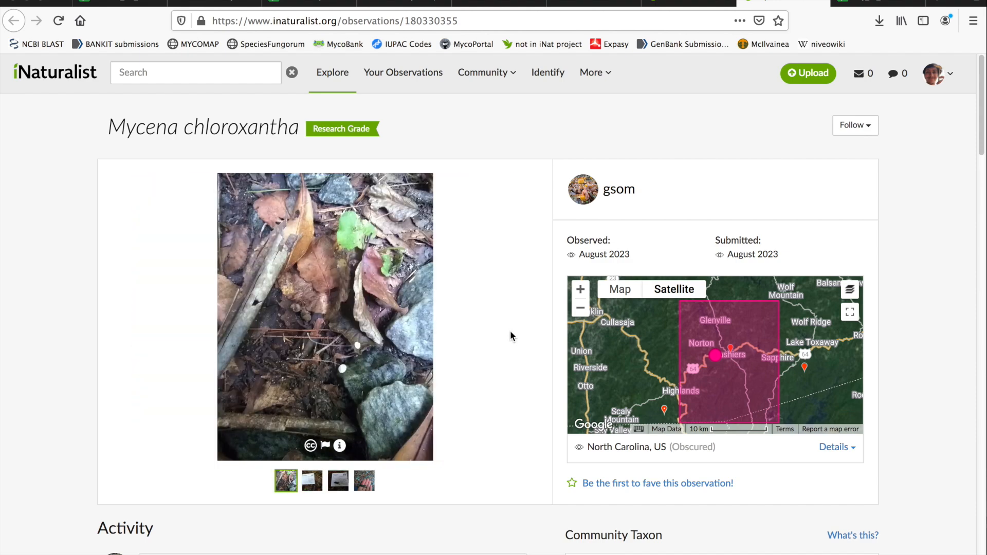
Step: Look through the rest of observation 180330355 below its photos and return to the field slip photo
scroll(511, 335, "down", 6)
scroll(508, 340, "down", 3)
scroll(509, 342, "up", 9)
left_click(312, 482)
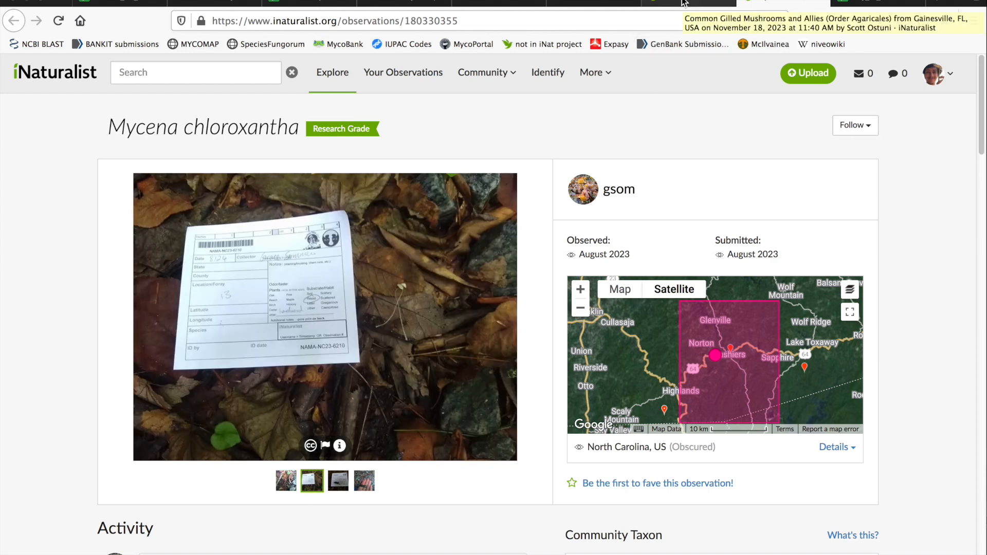
Step: Return to observation 192340756 to compare, enlarge the photo of the 0120 specimen, and close it
left_click(683, 3)
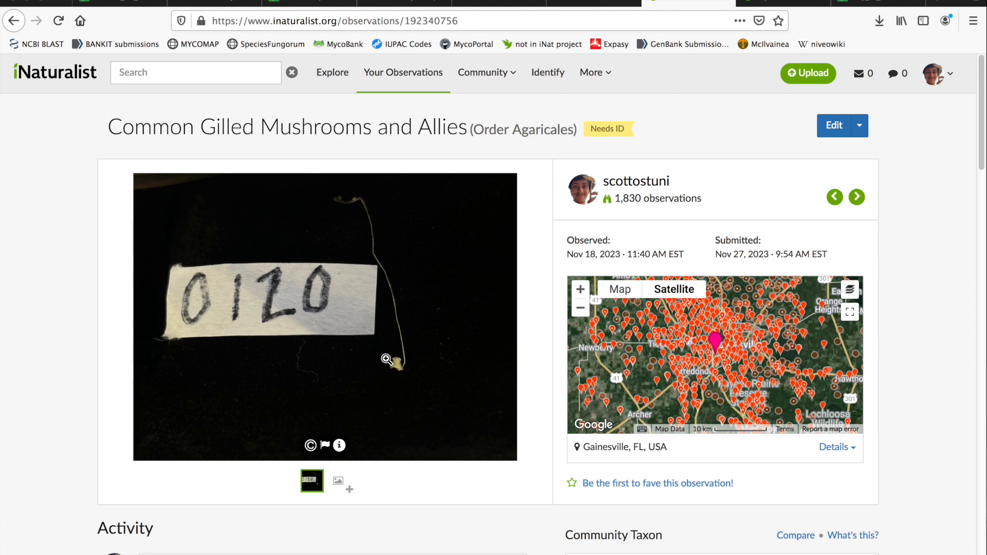
left_click(395, 320)
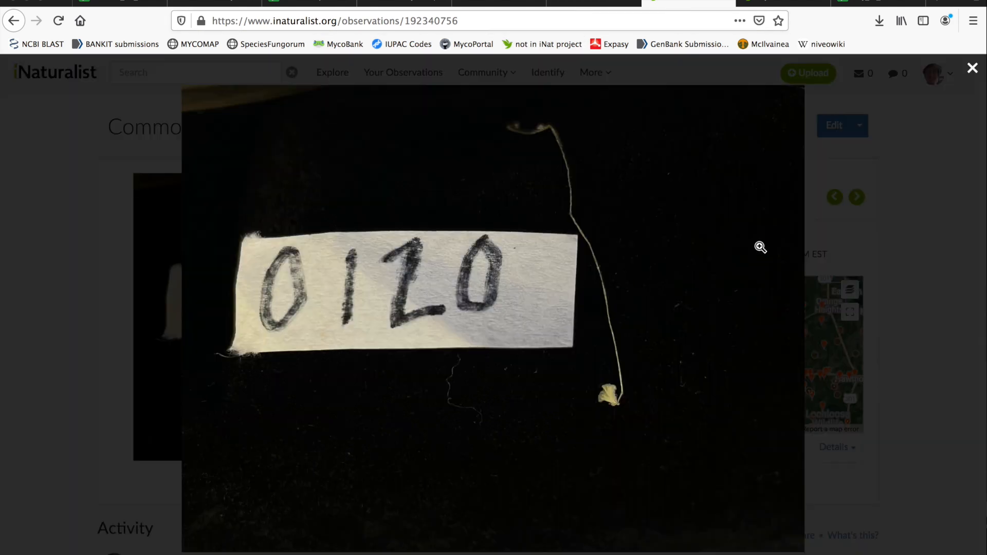
left_click(974, 71)
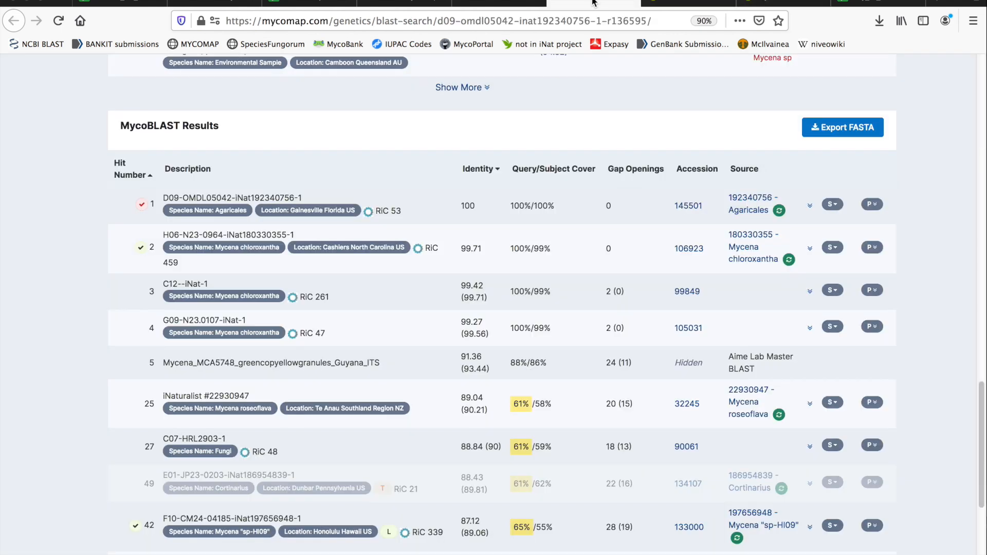
Step: In the MycoBLAST results, expand the sequence alignment for hit 180330355 and examine its highlighted query and subject mismatches
left_click(597, 3)
left_click(470, 262)
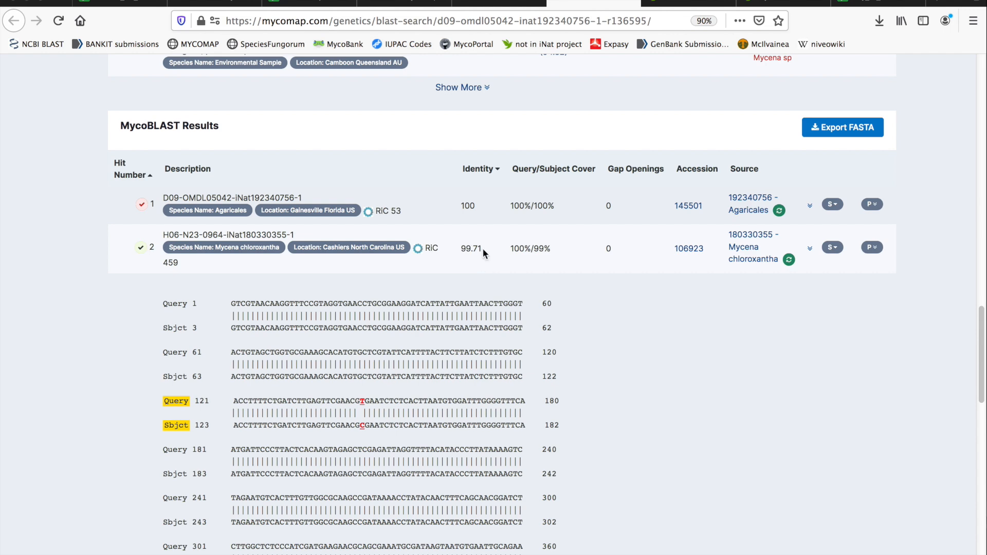
scroll(496, 266, "down", 8)
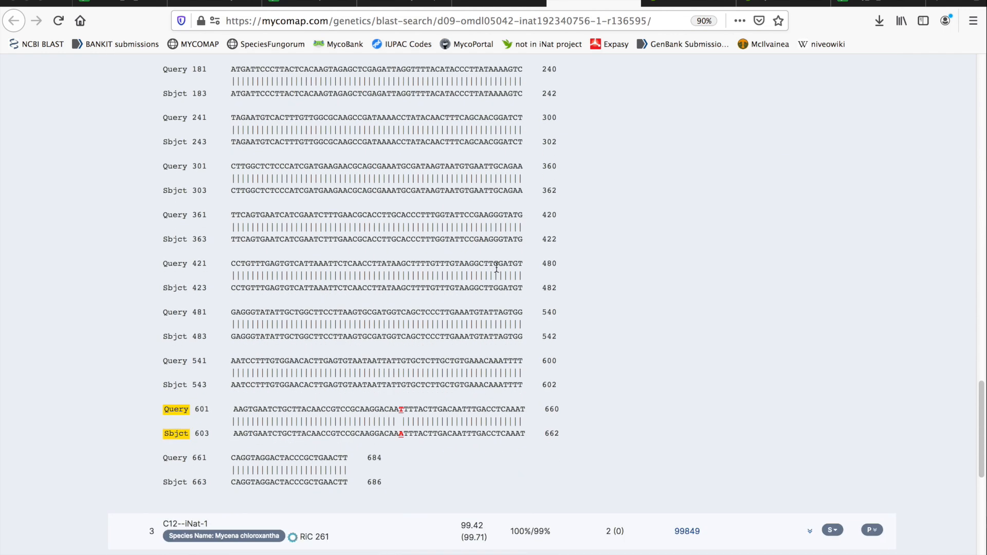
scroll(484, 271, "up", 3)
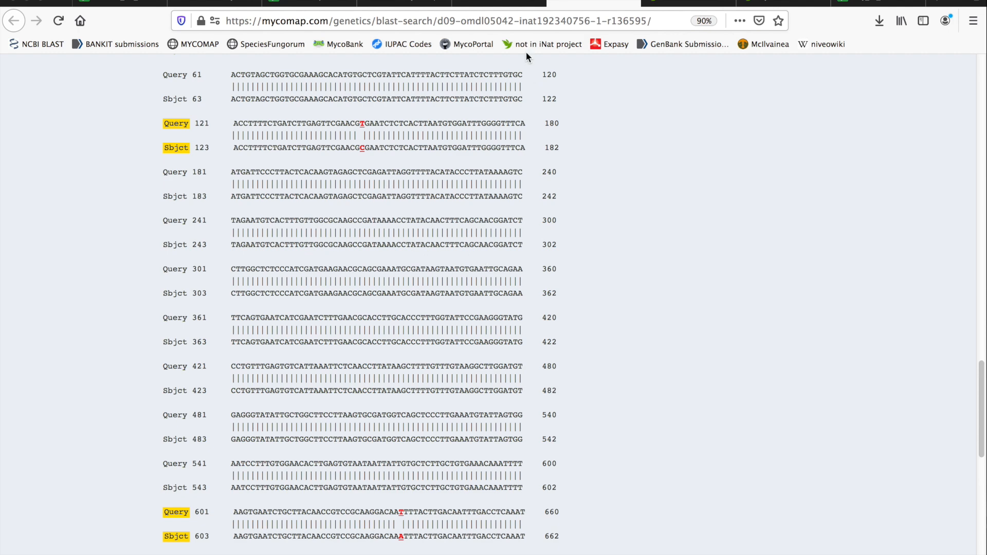
scroll(525, 103, "up", 3)
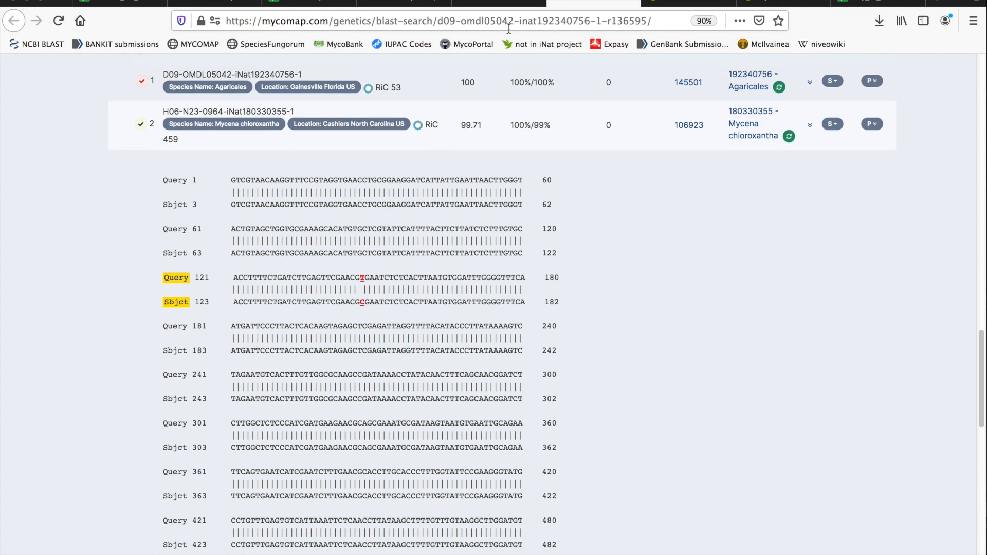
Step: From the D09-OMDL05042 sequence record, open the assembly FASTQ file in Unipro UGENE, joining the sequences into a multiple alignment
left_click(503, 3)
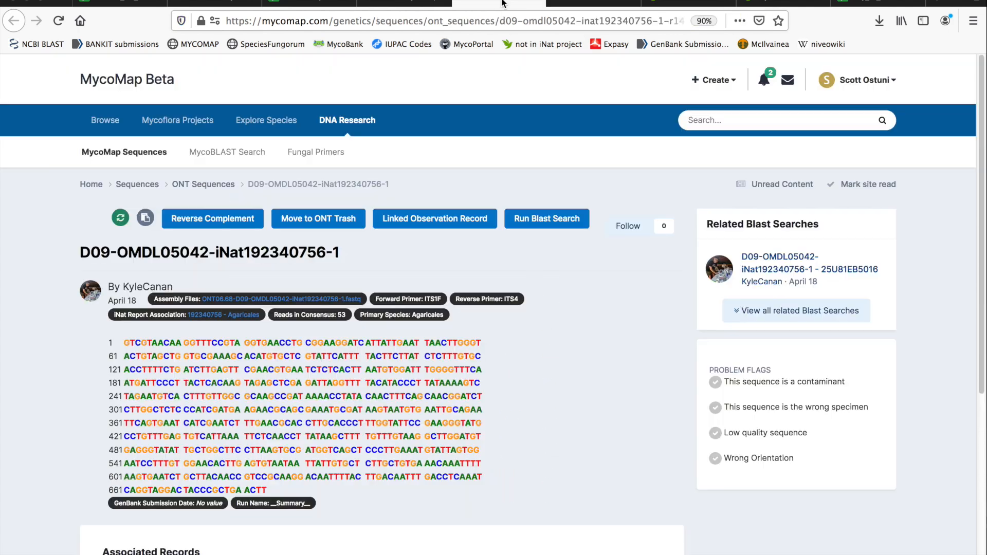
left_click(343, 300)
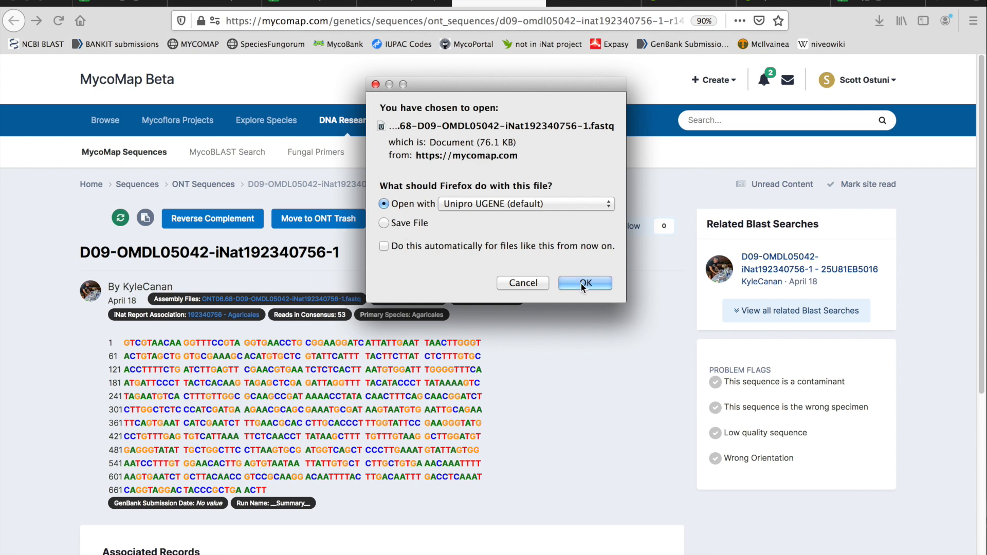
left_click(575, 280)
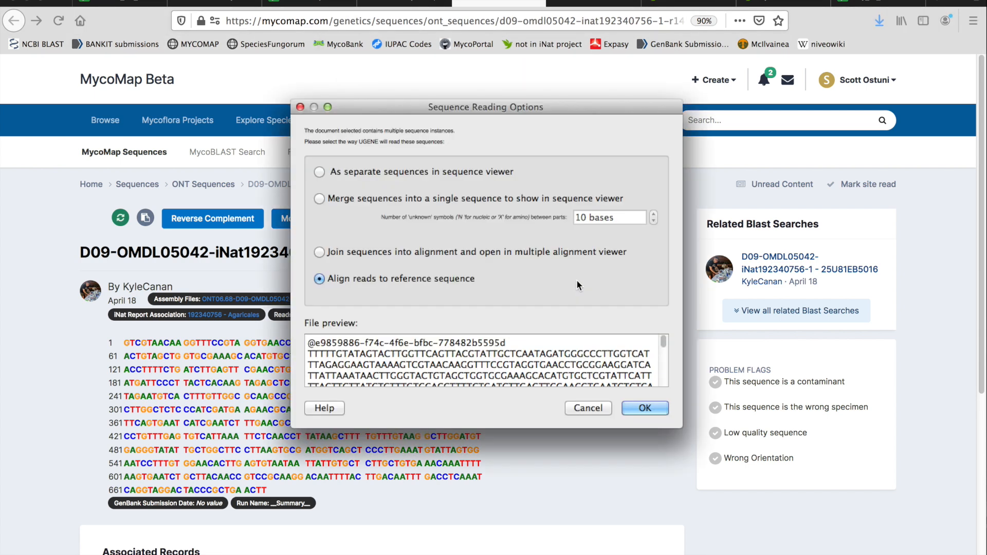
left_click(319, 253)
left_click(650, 406)
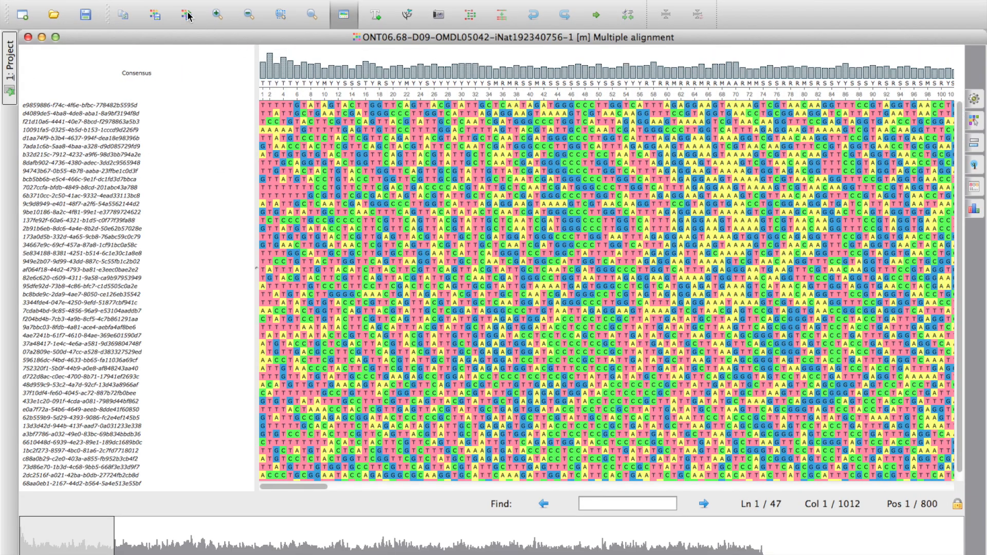
Step: Export the alignment as a FASTA-format copy added to the project, and align the copy's reads with MAFFT
left_click(188, 12)
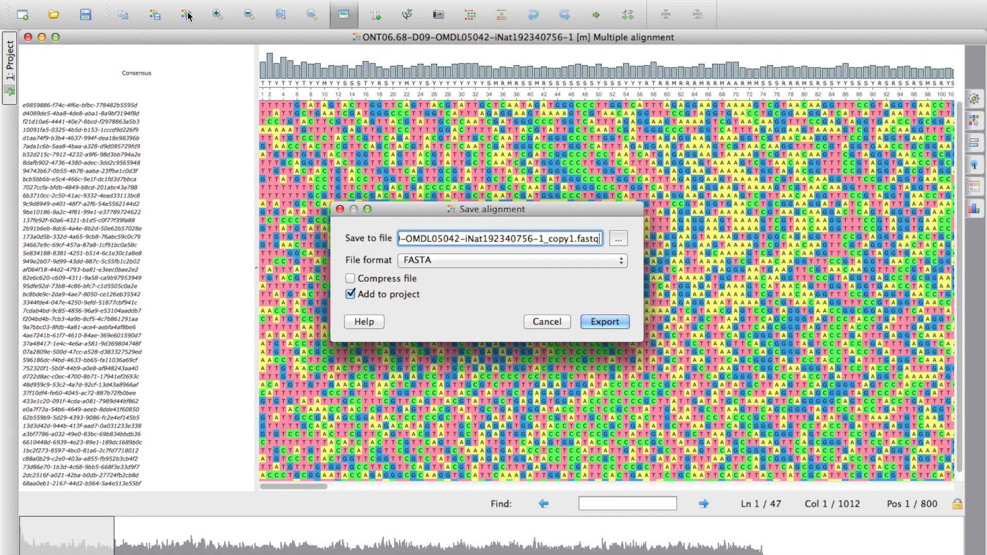
left_click(602, 323)
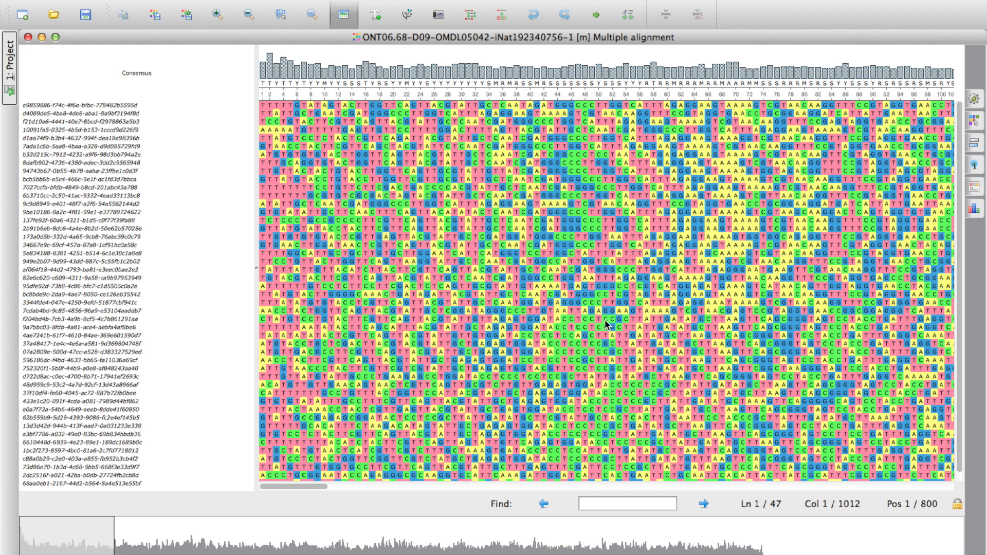
left_click(471, 16)
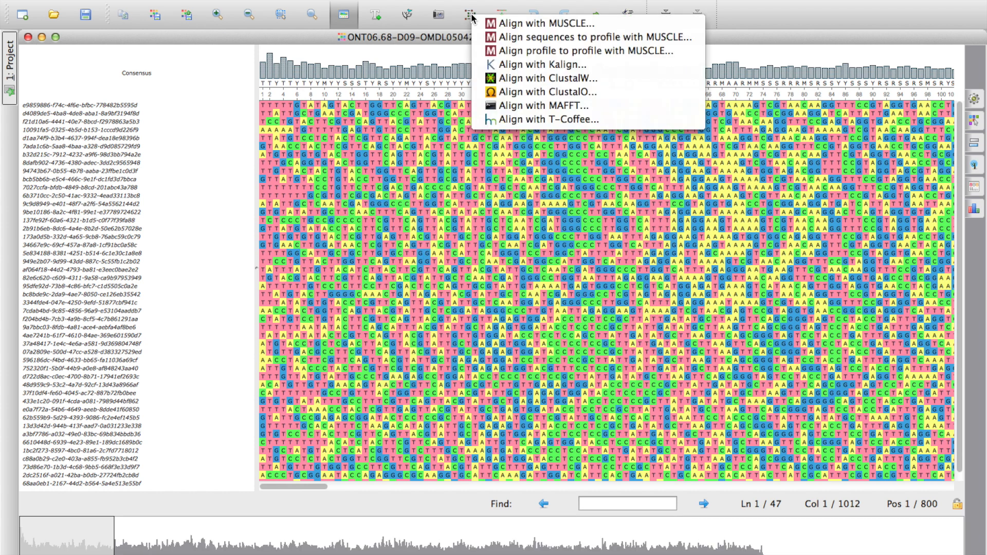
left_click(566, 109)
left_click(607, 333)
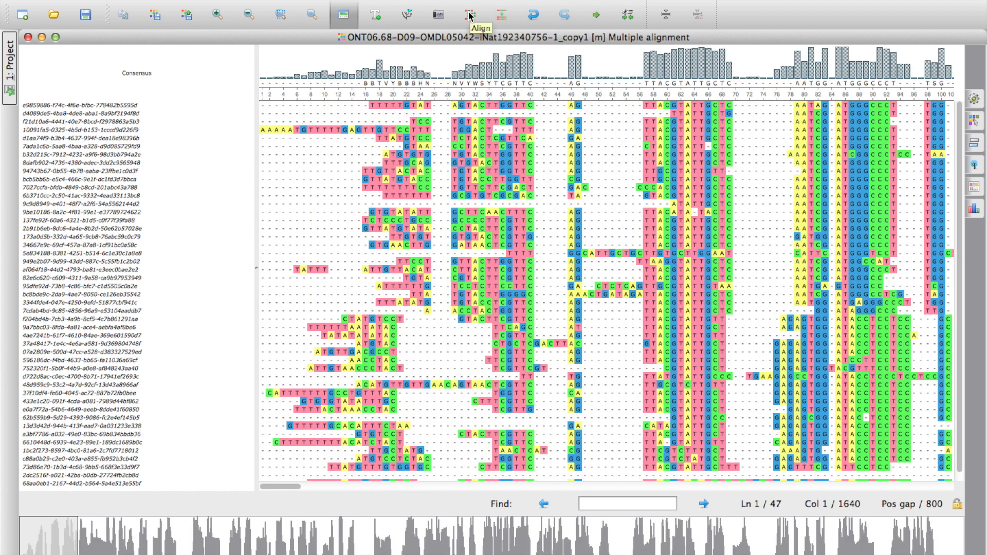
left_click(469, 15)
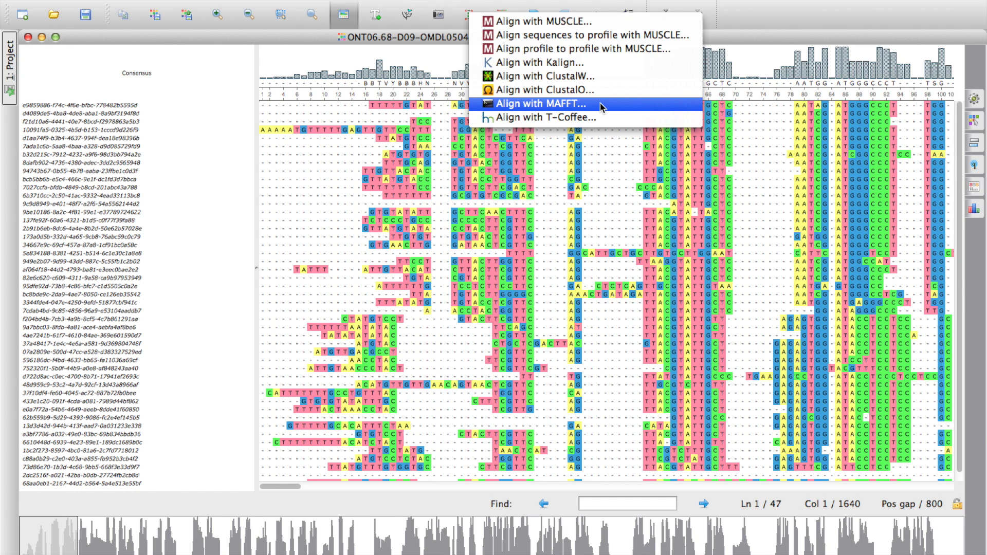
left_click(209, 194)
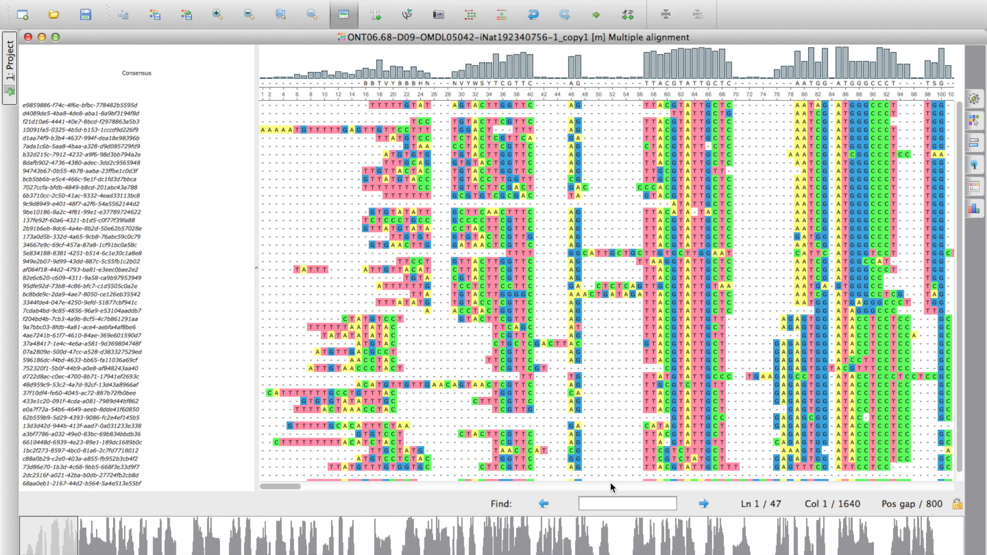
Step: Look over the aligned reads and search the alignment for the motif aggatcatta
left_click_drag(960, 183, 962, 242)
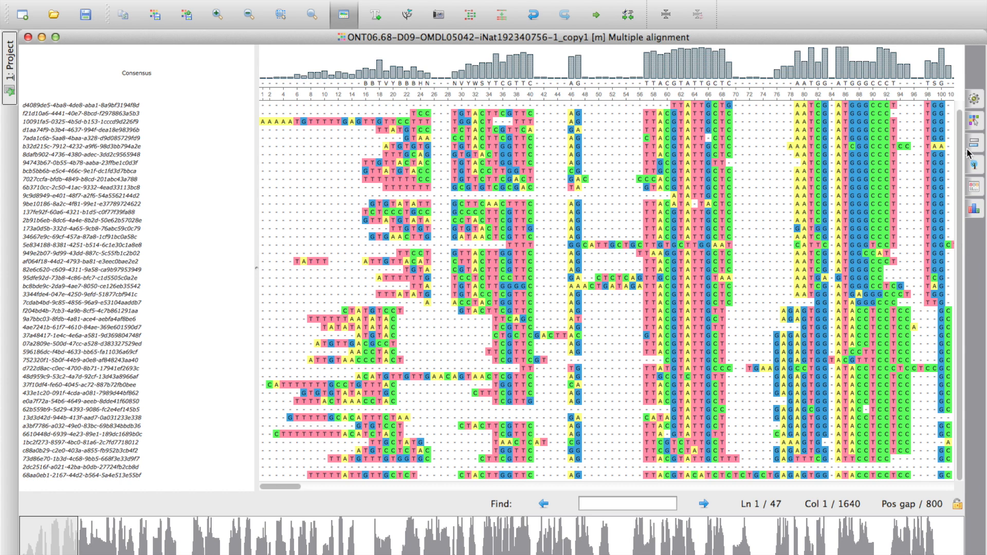
scroll(791, 320, "up", 1)
left_click(643, 502)
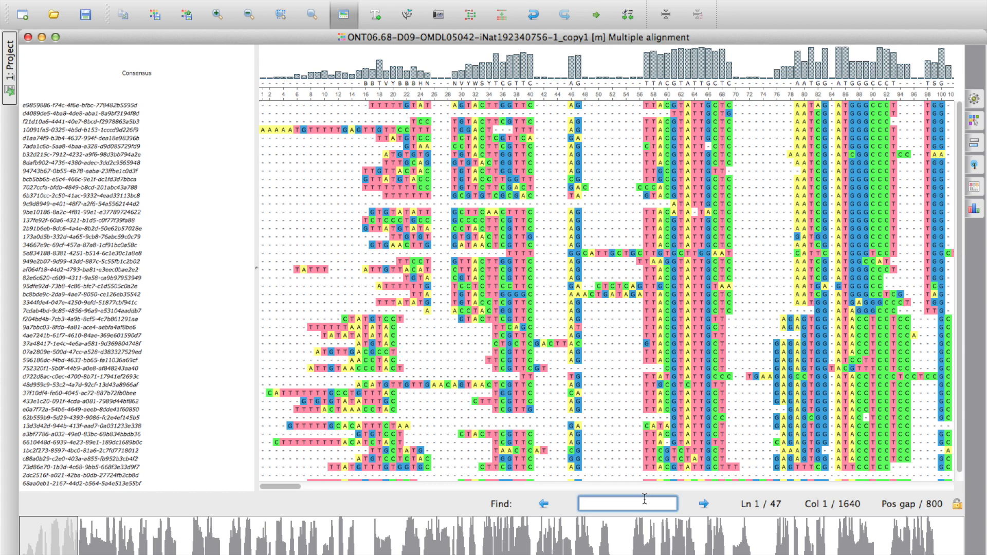
type("aggatcatta")
key("Return")
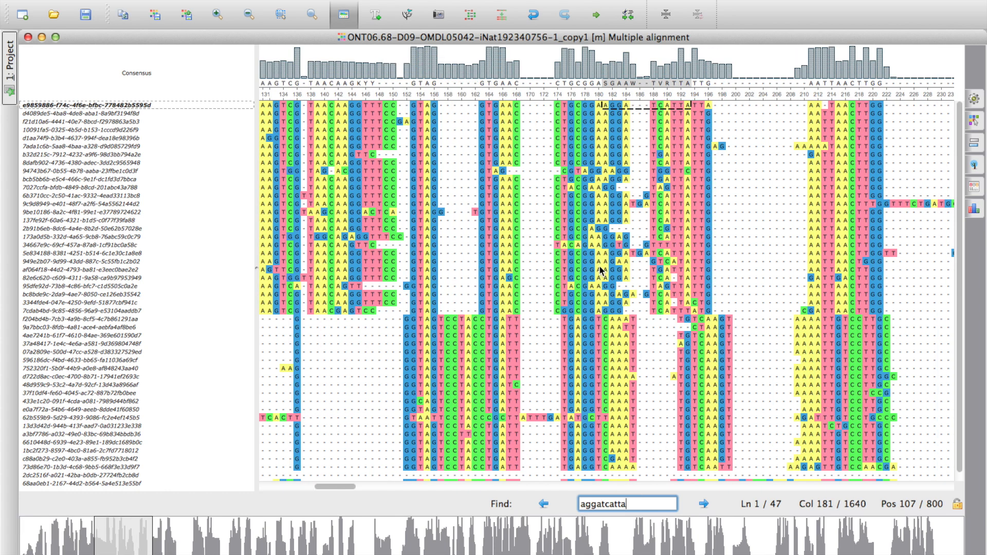
Step: Step through the successive aggatcatta matches to check which reads share the motif's orientation
left_click(961, 220)
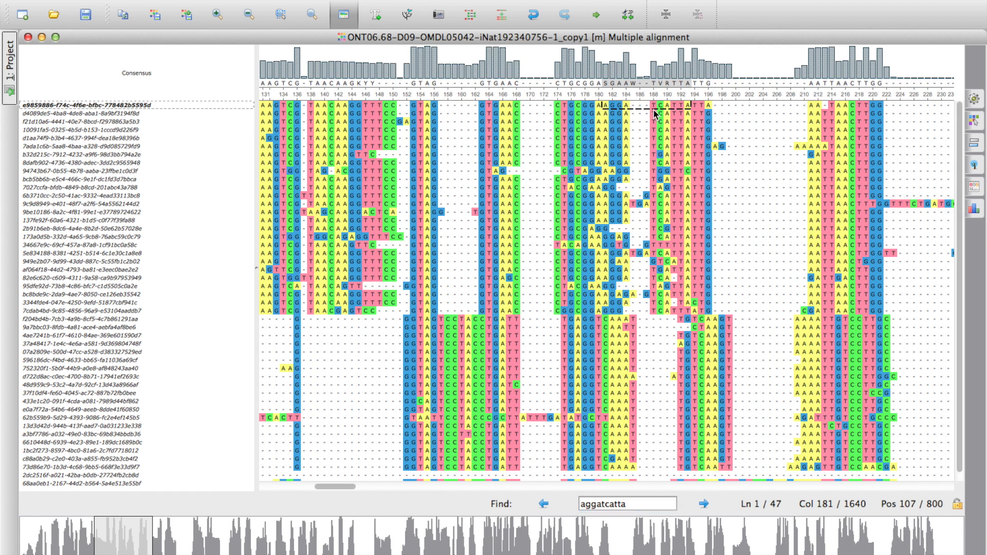
left_click(703, 504)
left_click(704, 504)
left_click(703, 504)
left_click(703, 504)
left_click(703, 504)
left_click(704, 504)
left_click(704, 506)
left_click(704, 506)
left_click(703, 506)
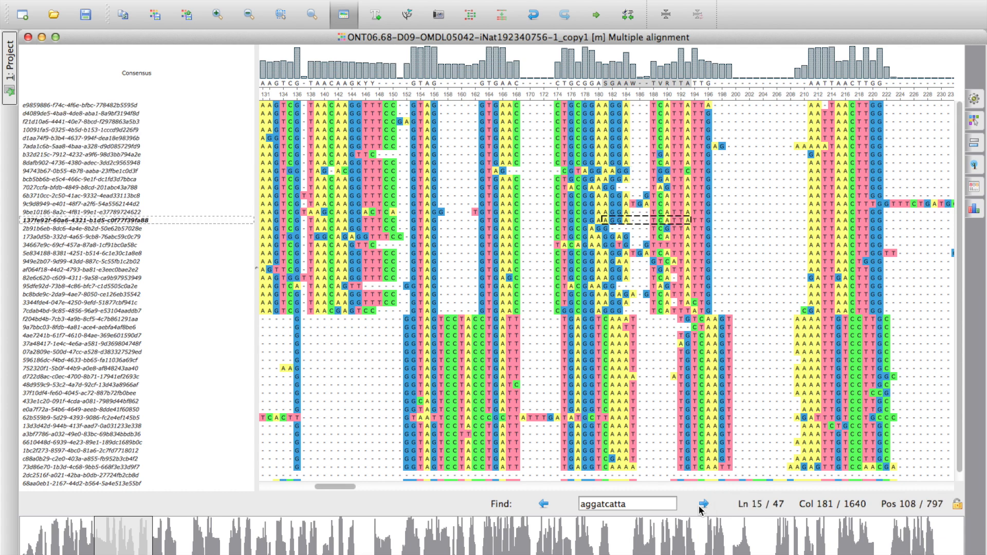
Step: Select the oppositely oriented reads from f204bd4b through the last read, 68aa0eb1, and replace them with their reverse complements
left_click(646, 319)
scroll(958, 304, "down", 1)
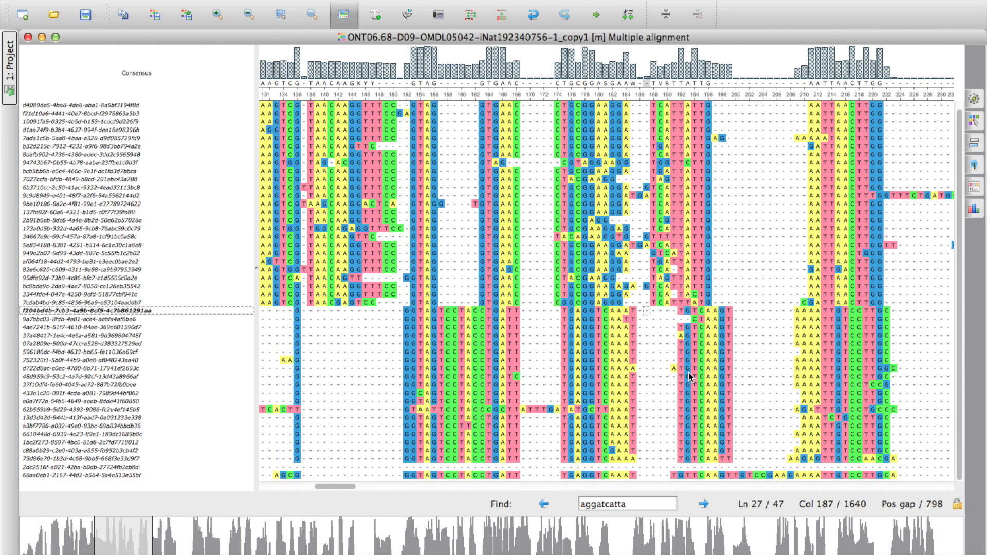
left_click(178, 298)
left_click_drag(168, 308, 189, 488)
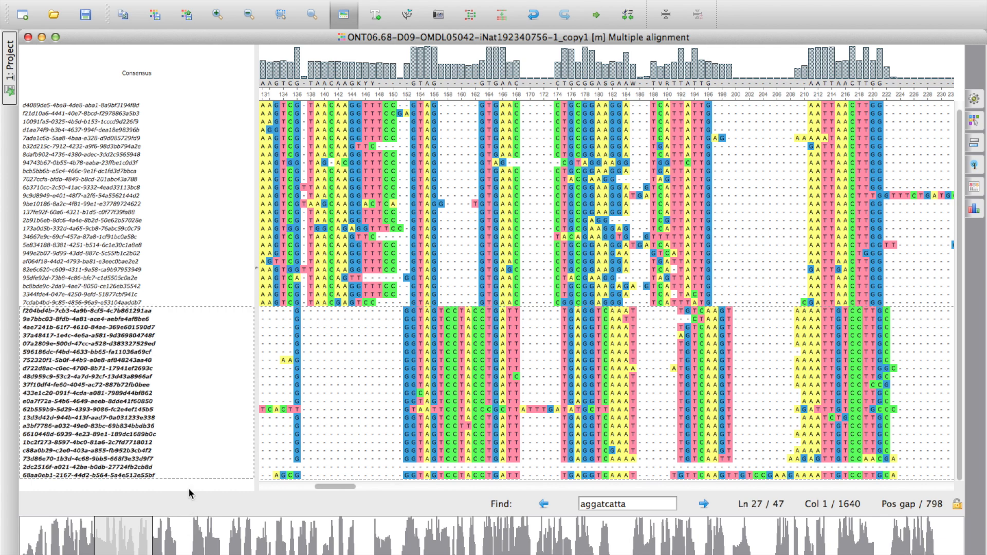
right_click(211, 378)
mouse_move(276, 247)
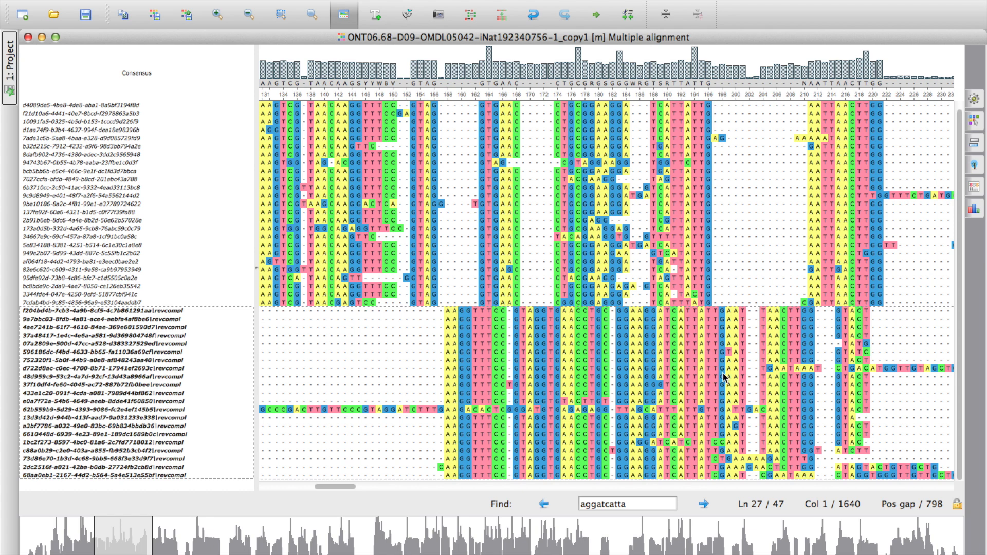
Step: Realign all reads with MAFFT, including the reverse-complemented ones
left_click(470, 19)
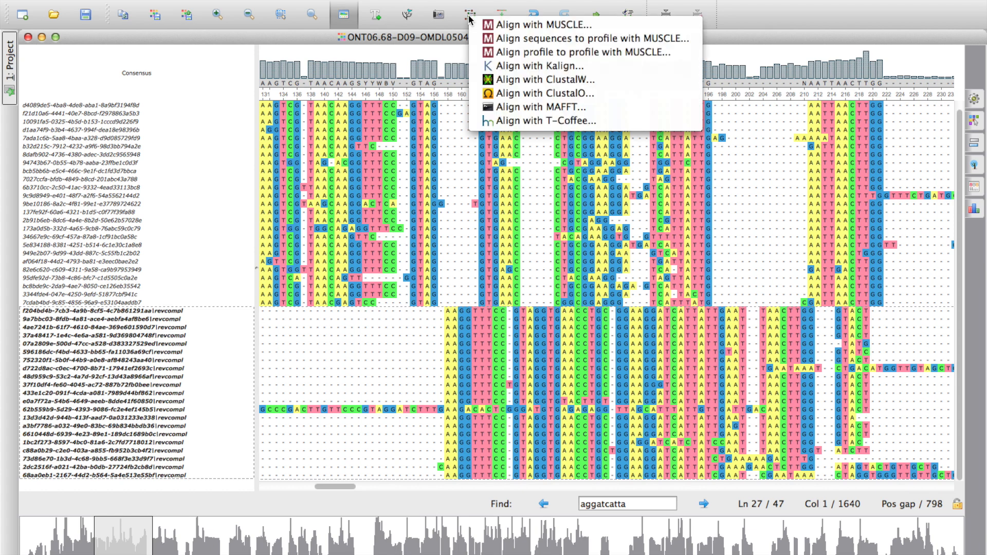
left_click(546, 108)
left_click(614, 333)
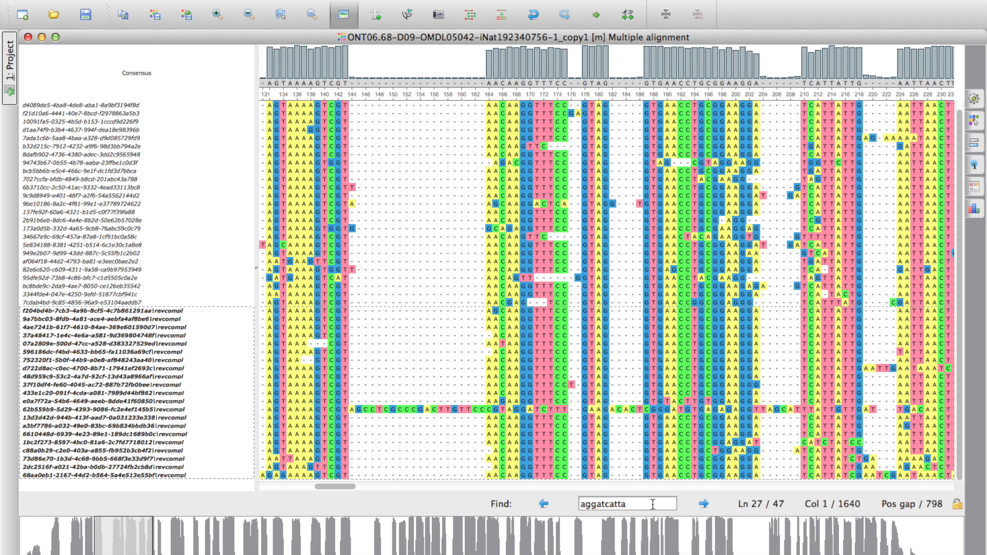
Step: Search the realigned reads for the motif aggatcatta to check that it lines up across all reads
left_click(653, 504)
key("Return")
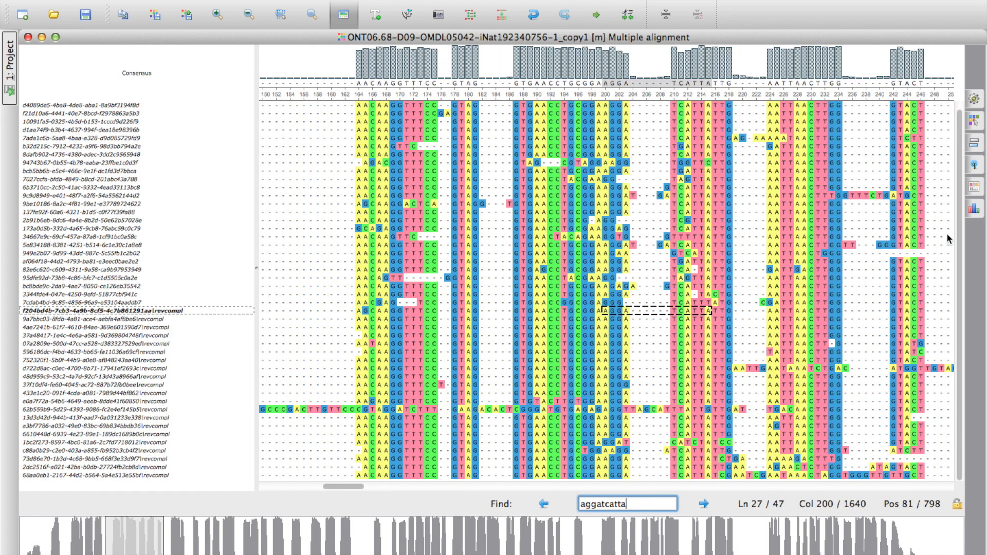
left_click(961, 226)
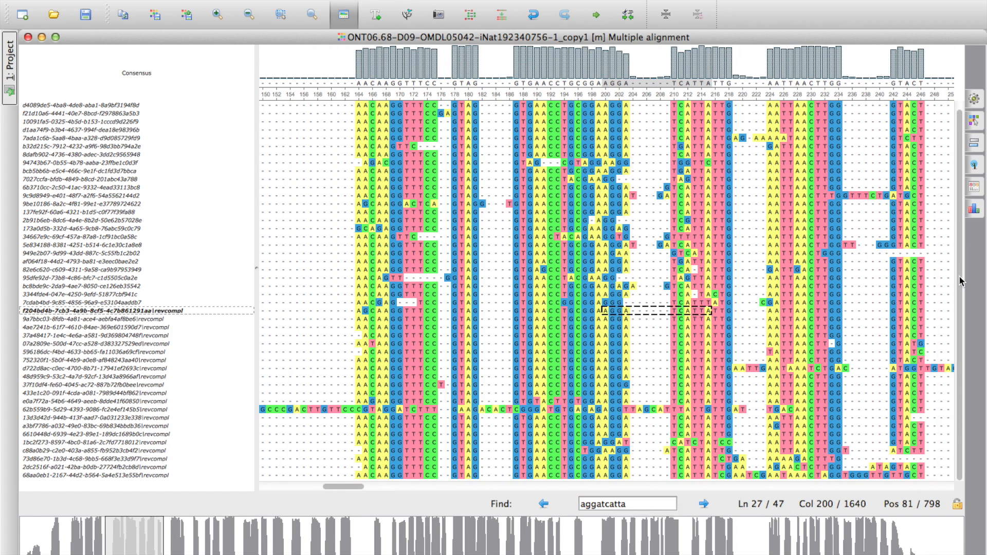
scroll(958, 267, "up", 1)
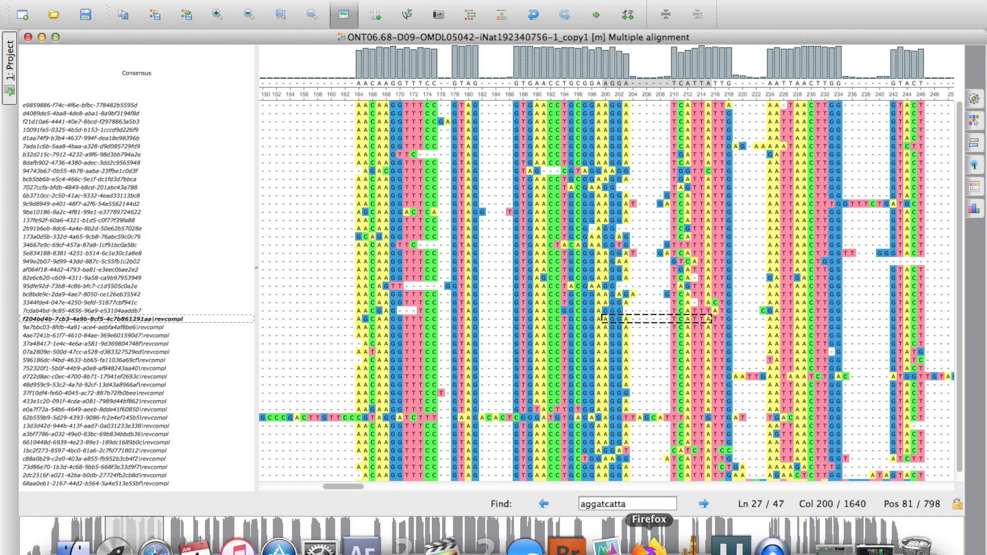
Step: Switch to Firefox, copy GAATCTCTCACTTAATGTGGATT after the first query mismatch in the second BLAST hit's alignment, and search for it in the UGENE reads
left_click(649, 542)
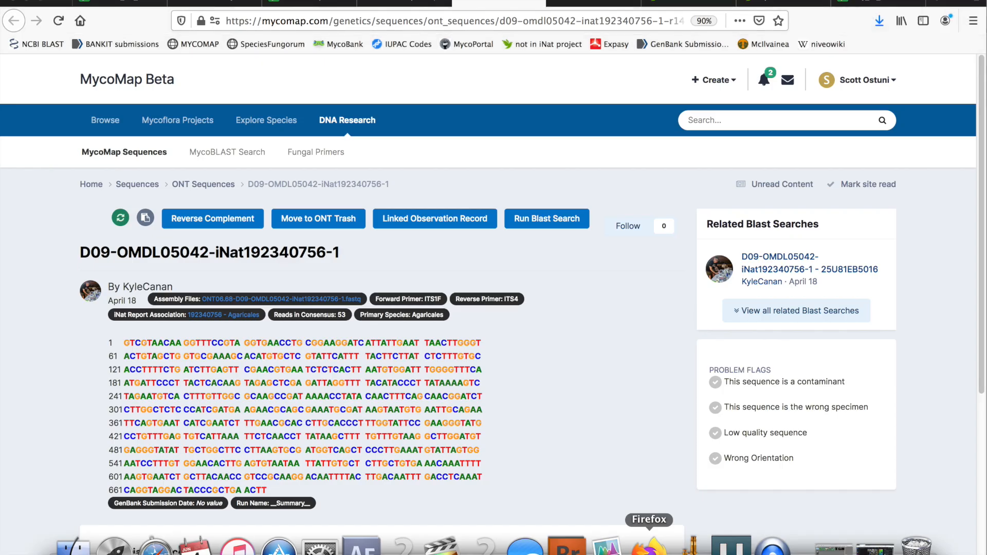
left_click(593, 4)
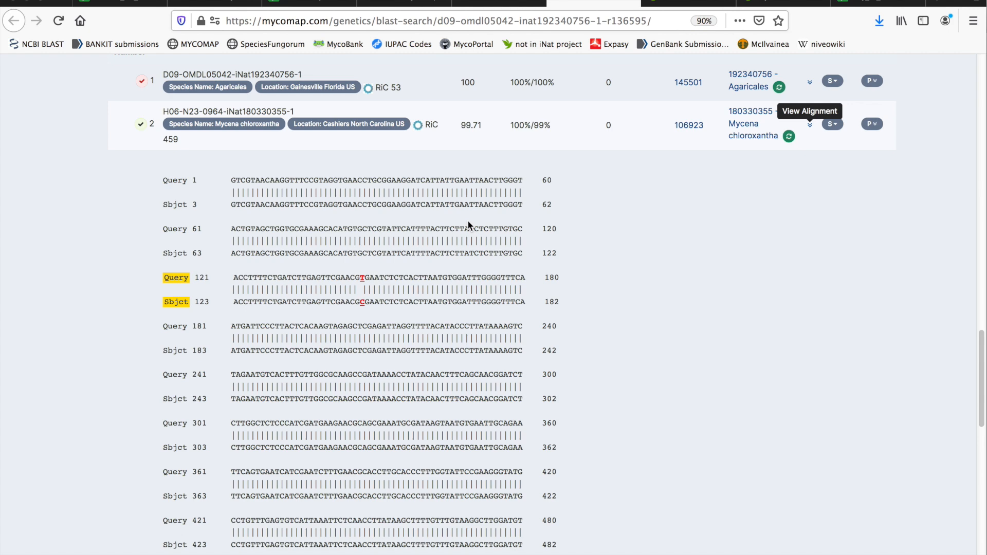
scroll(468, 221, "up", 5)
scroll(469, 226, "down", 6)
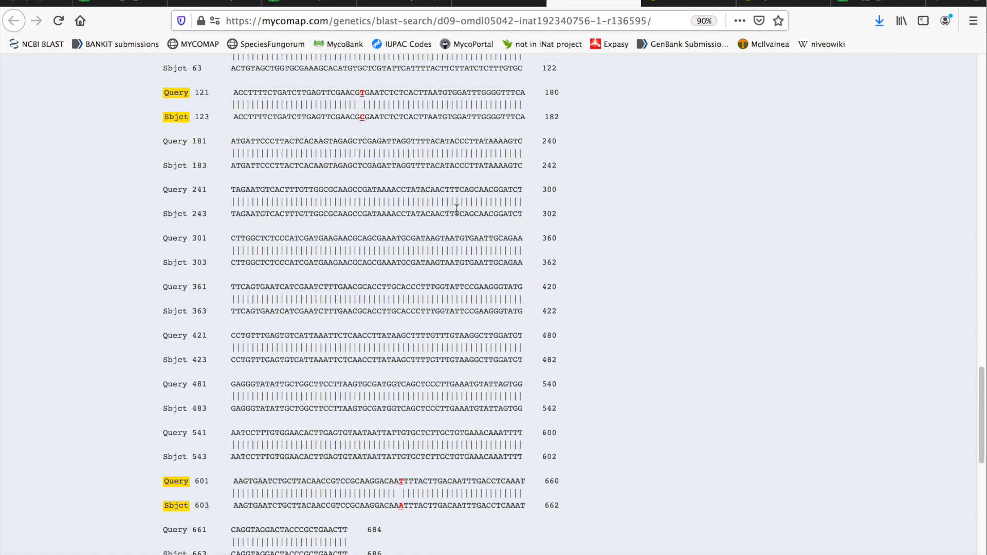
left_click_drag(363, 93, 479, 94)
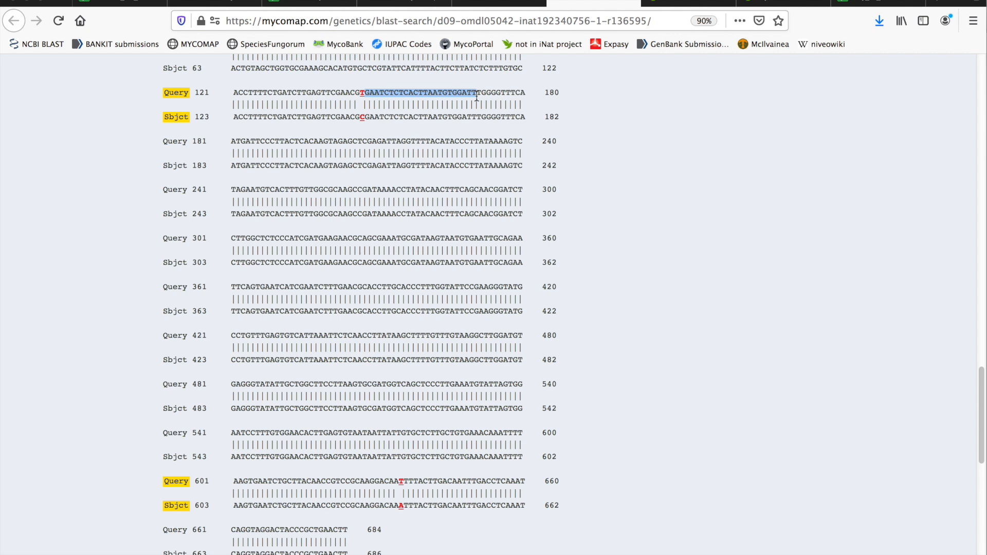
mouse_move(689, 547)
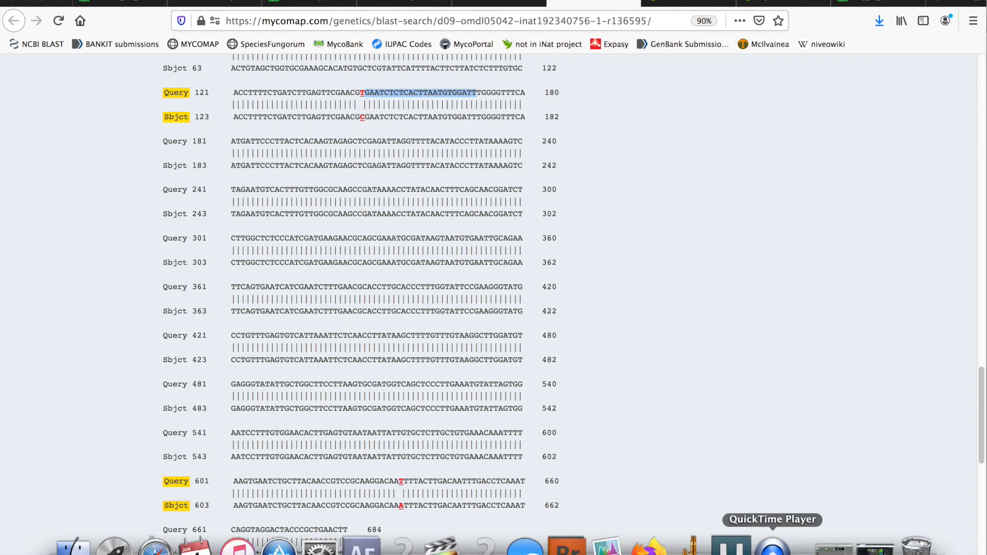
left_click(732, 546)
left_click_drag(629, 504, 563, 507)
type("TCACTTAATGTGGATT")
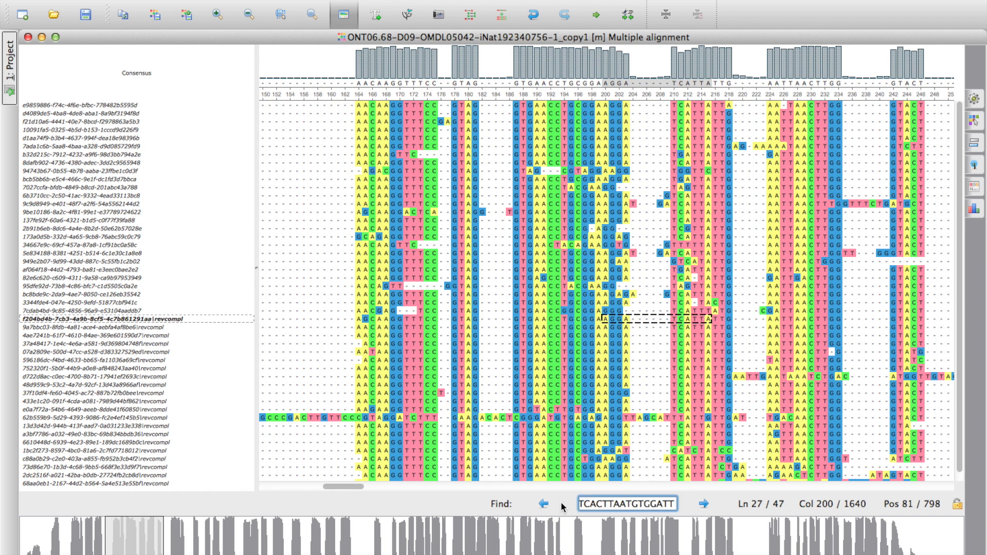
key("Return")
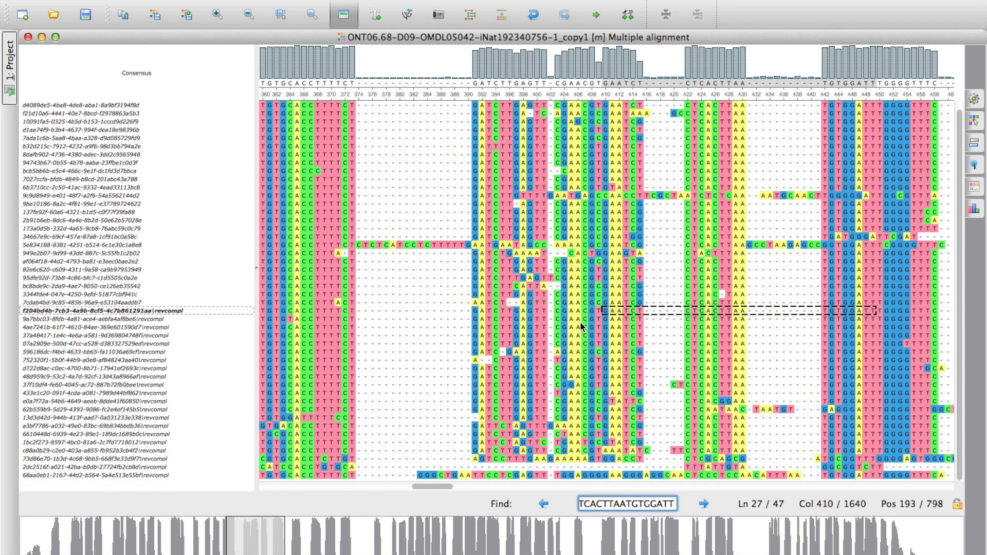
Step: Compare the query and subject bases at the first highlighted mismatch in Firefox's BLAST alignment, then return to the UGENE alignment
mouse_move(606, 548)
left_click(649, 546)
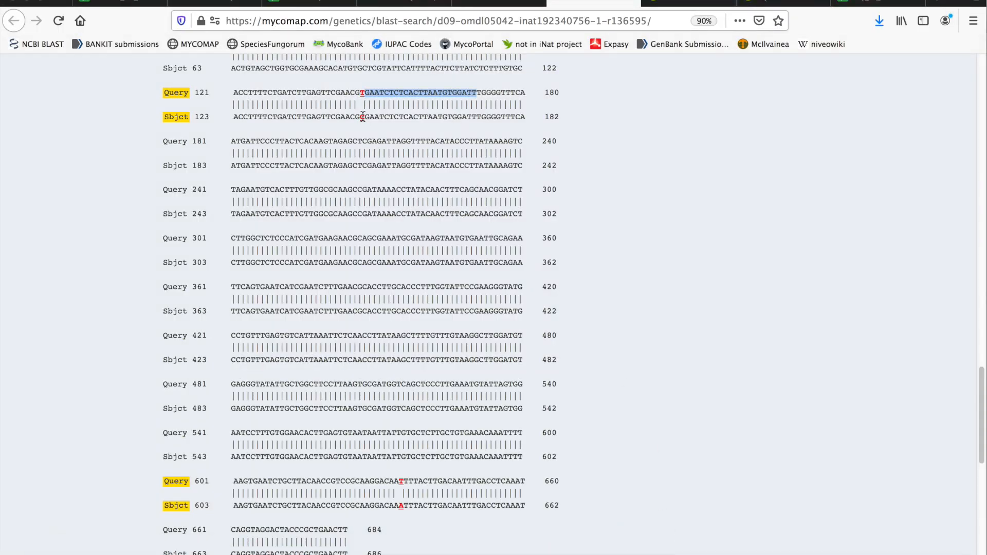
scroll(363, 118, "up", 3)
left_click_drag(361, 188, 365, 188)
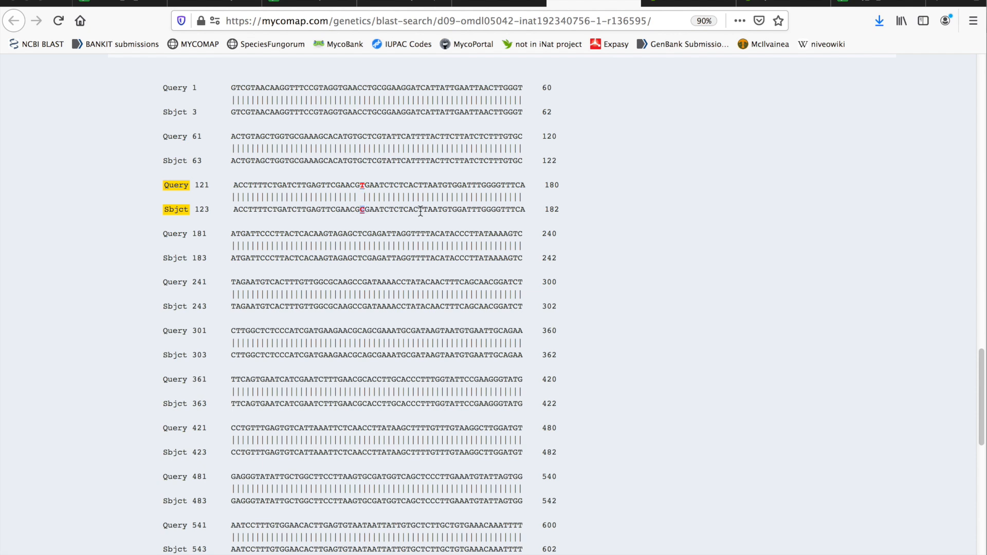
mouse_move(731, 546)
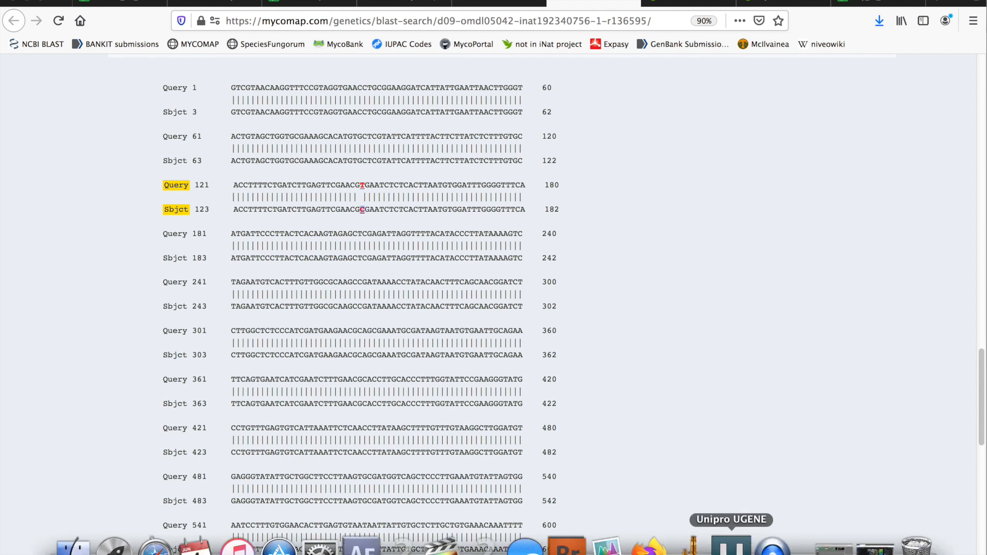
left_click(732, 546)
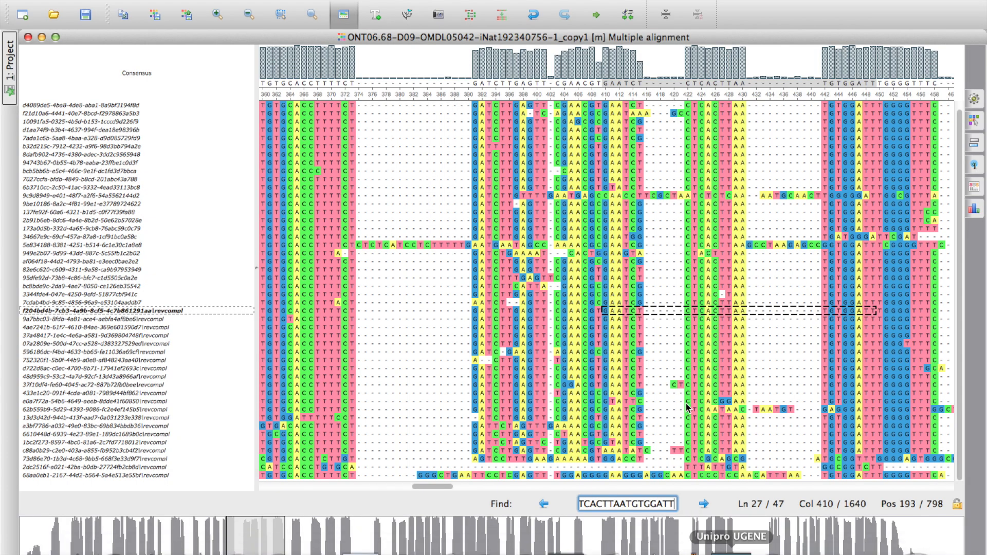
Step: Search for the copied bases from the first read, select column 409 just before the match, and examine that column's base frequencies
left_click(599, 84)
left_click(613, 504)
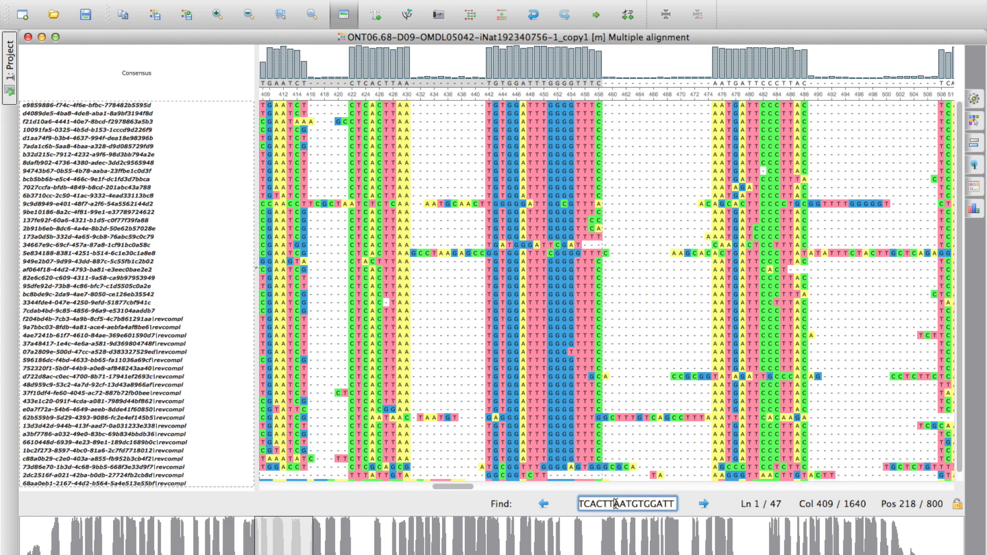
key("Return")
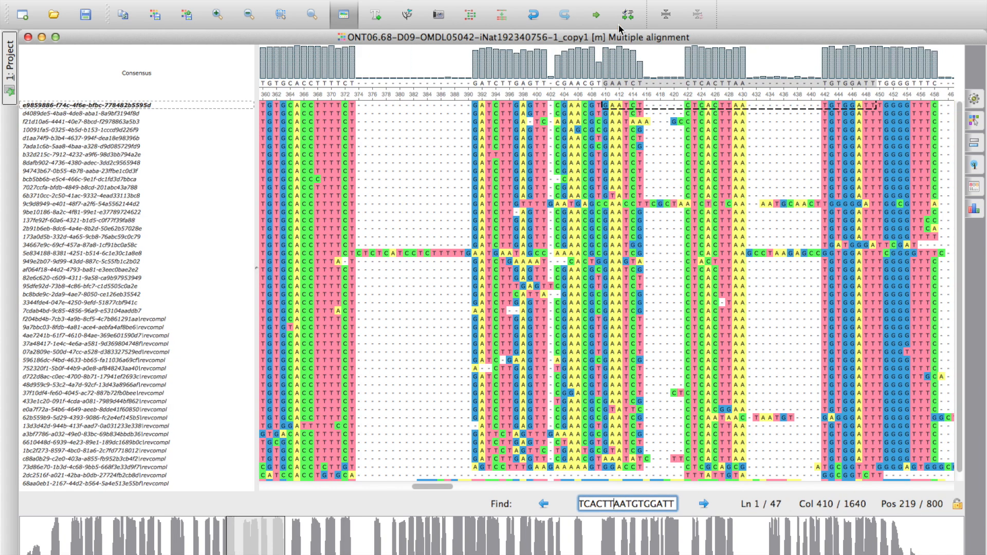
left_click(601, 85)
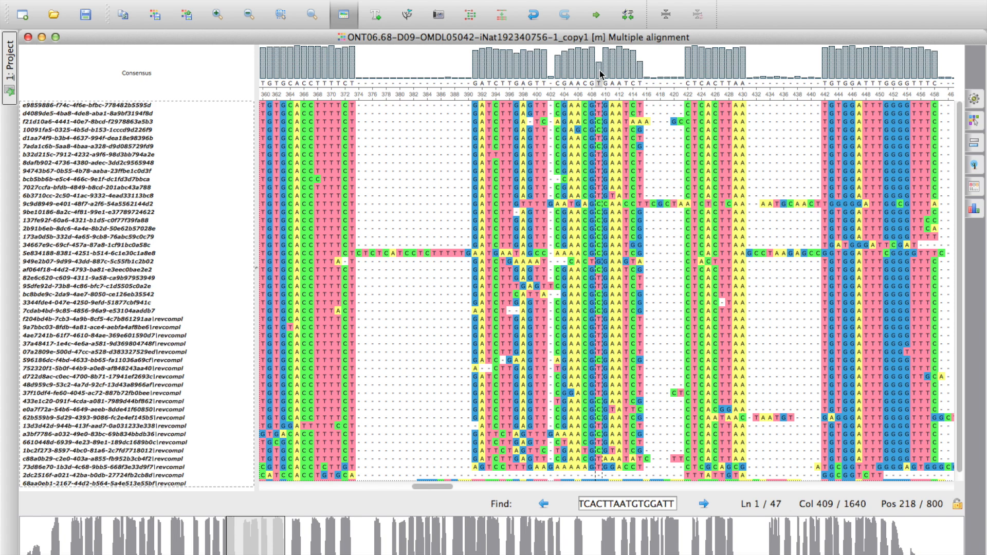
mouse_move(600, 74)
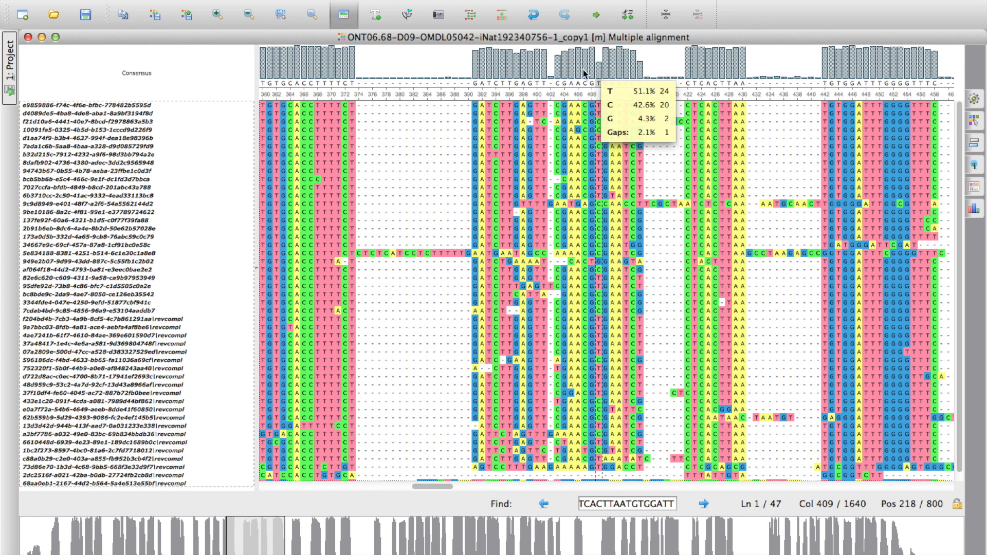
left_click(649, 546)
left_click(500, 3)
scroll(471, 189, "down", 5)
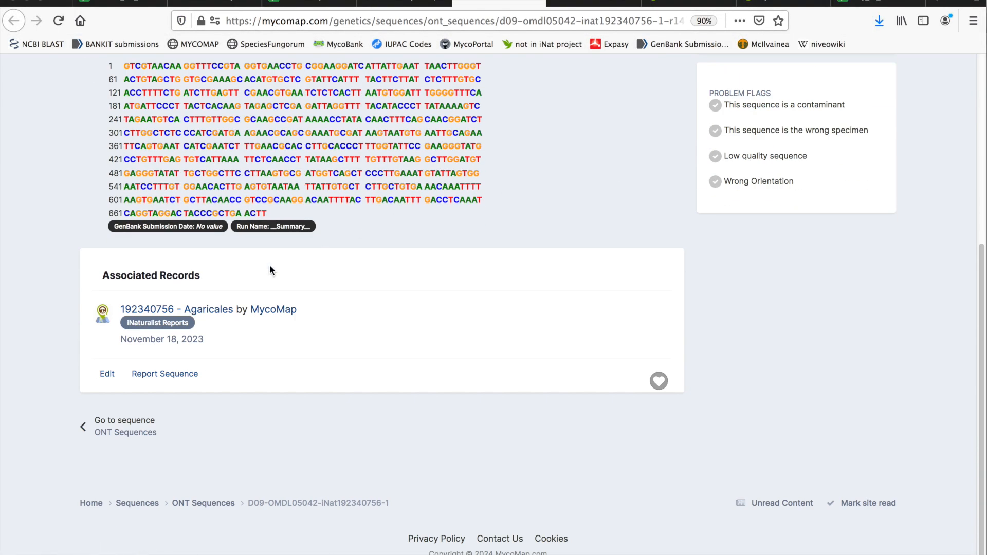
scroll(349, 174, "up", 5)
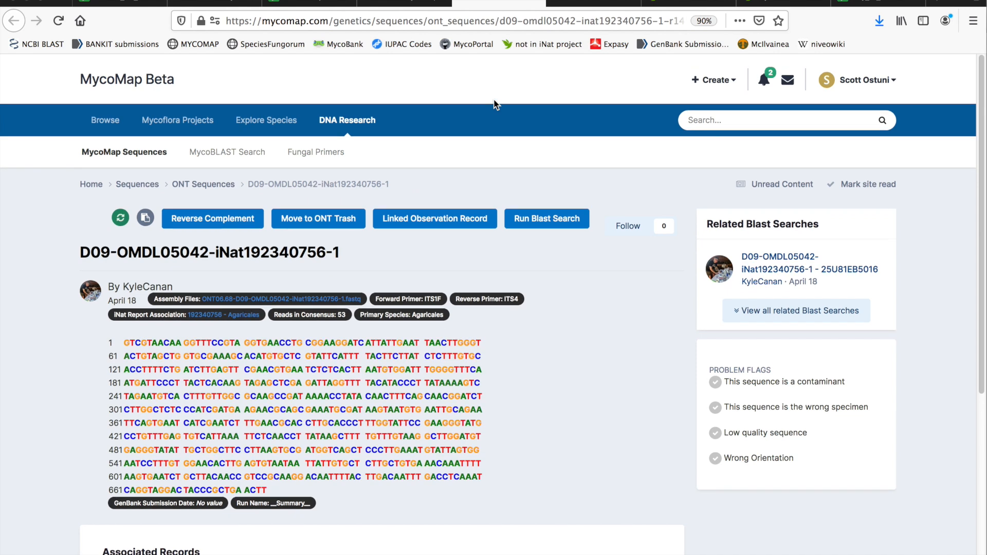
scroll(436, 248, "down", 2)
scroll(436, 248, "down", 3)
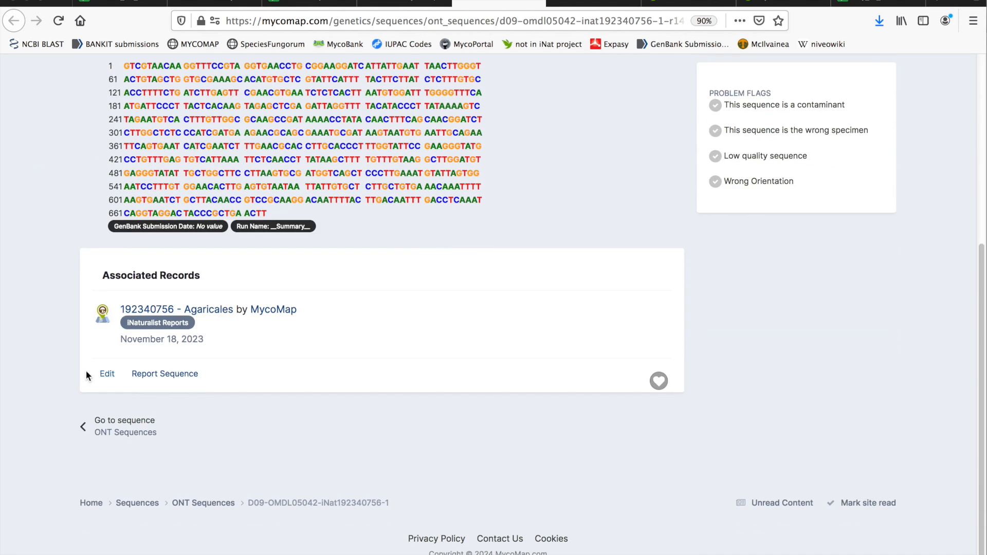
left_click(112, 377)
scroll(420, 239, "down", 15)
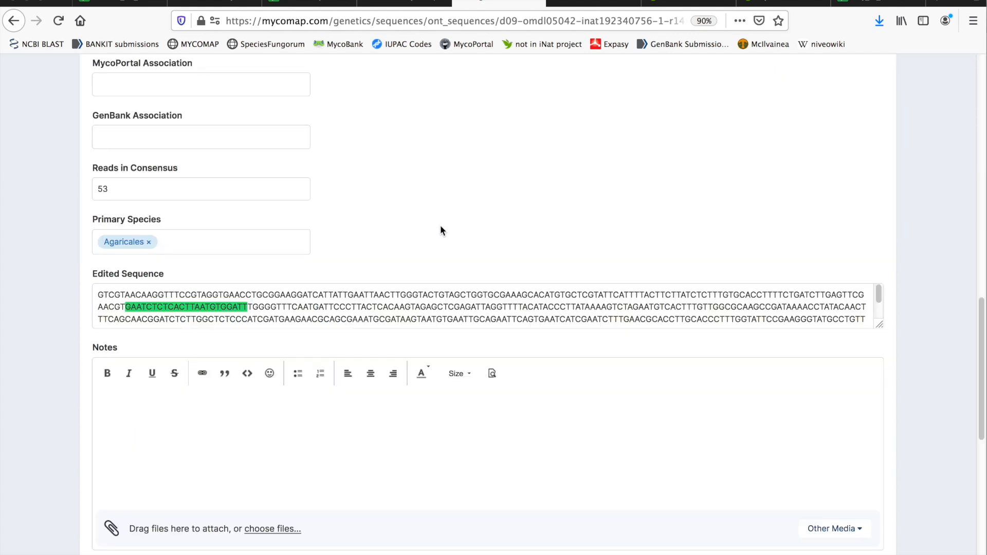
Step: Recheck the mismatch position against the BLAST alignment and look up the ambiguity code for C or T in the IUPAC table
key("ctrl+Tab")
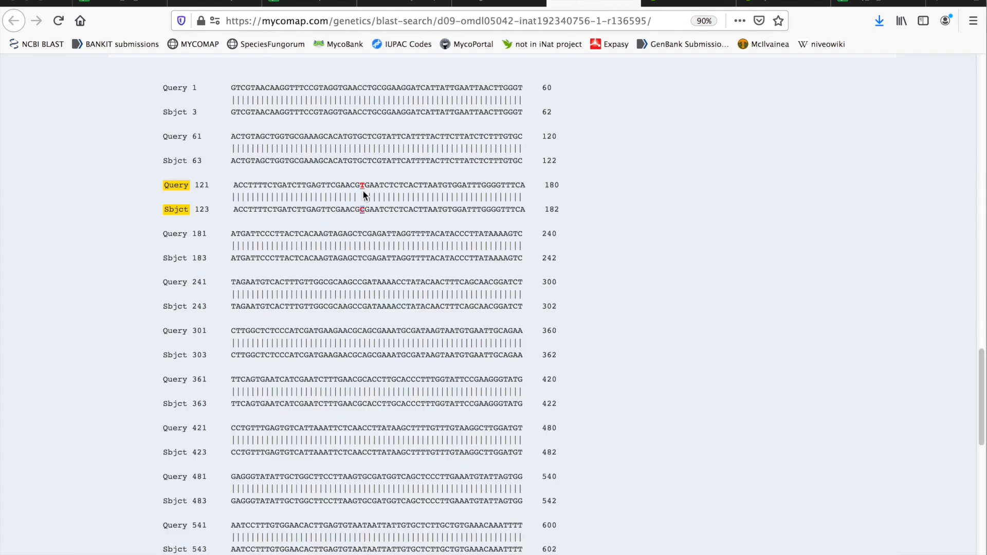
left_click(499, 4)
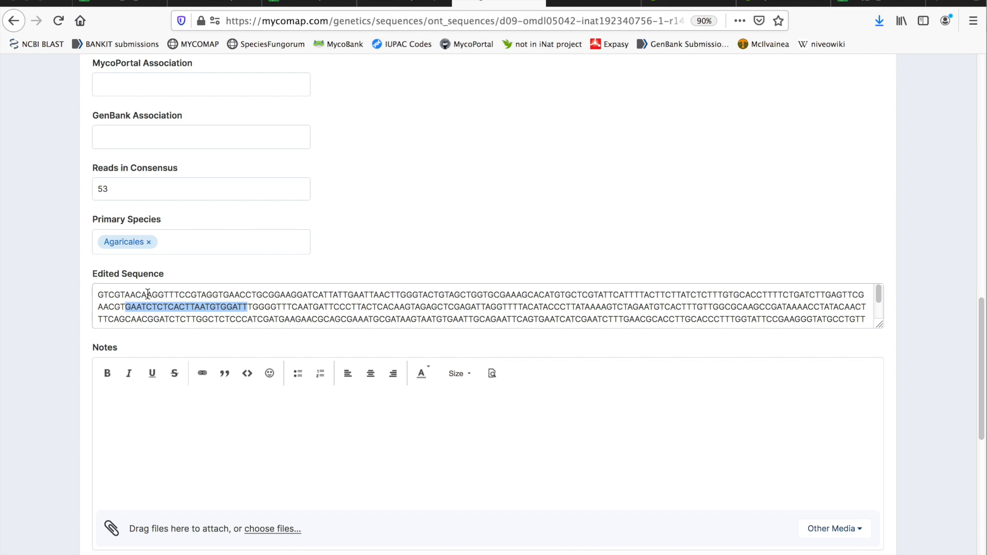
key("ctrl+Tab")
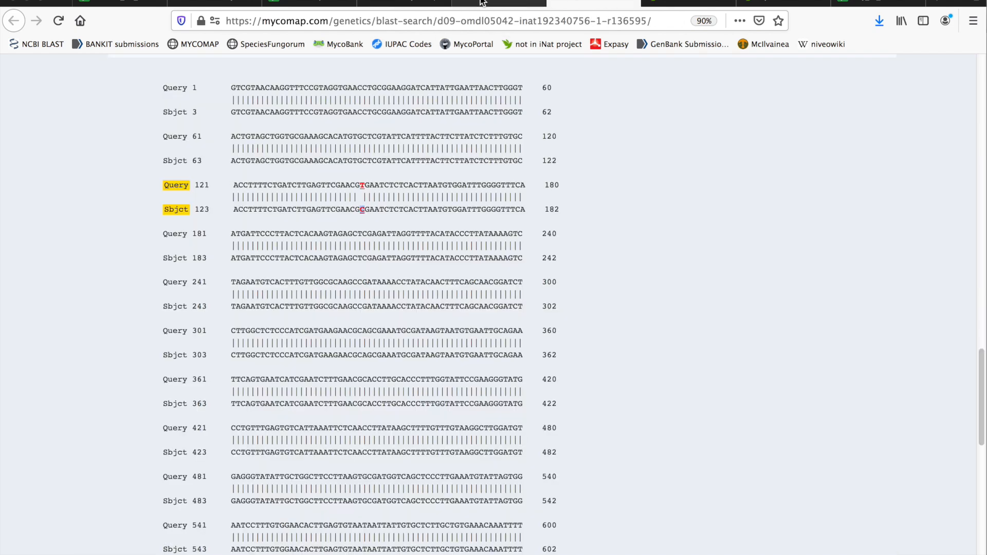
left_click(483, 2)
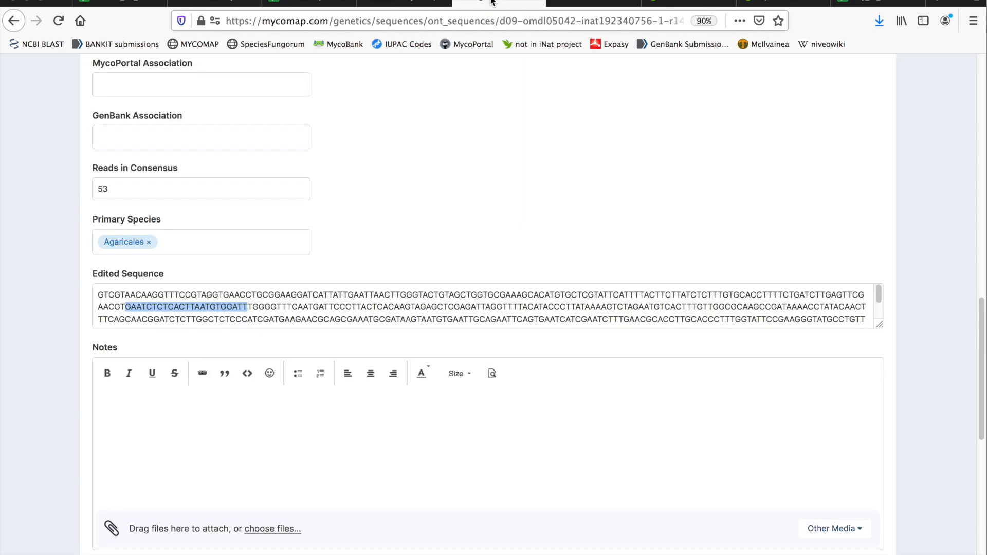
left_click(929, 4)
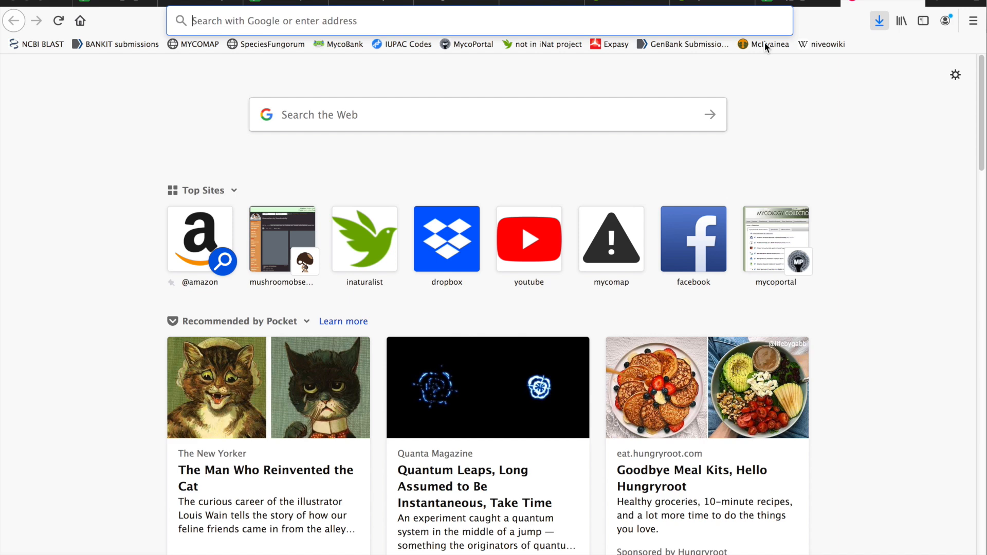
left_click(406, 46)
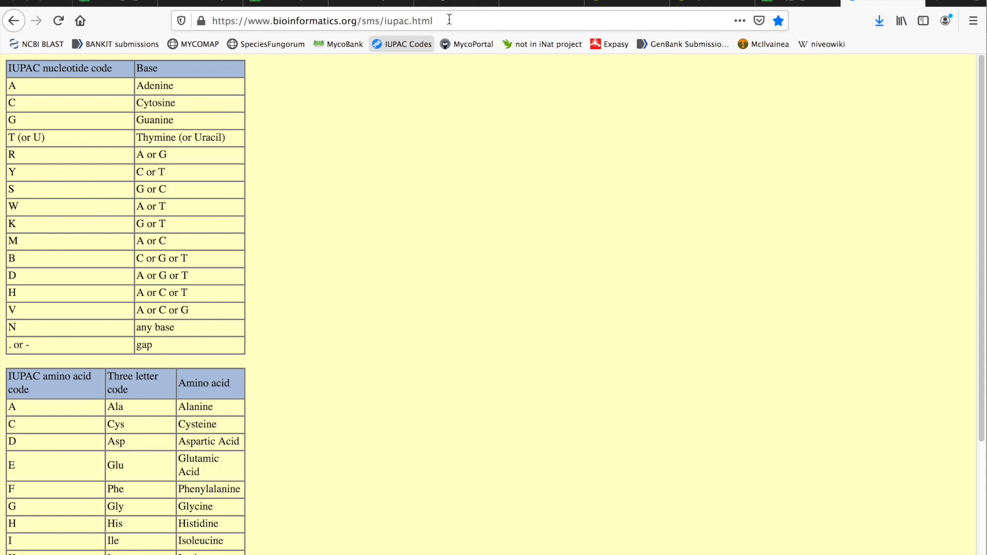
Step: Replace the T directly before GAATCTCTCACTTAATGTGGATT with Y in the record's edited sequence
left_click(456, 3)
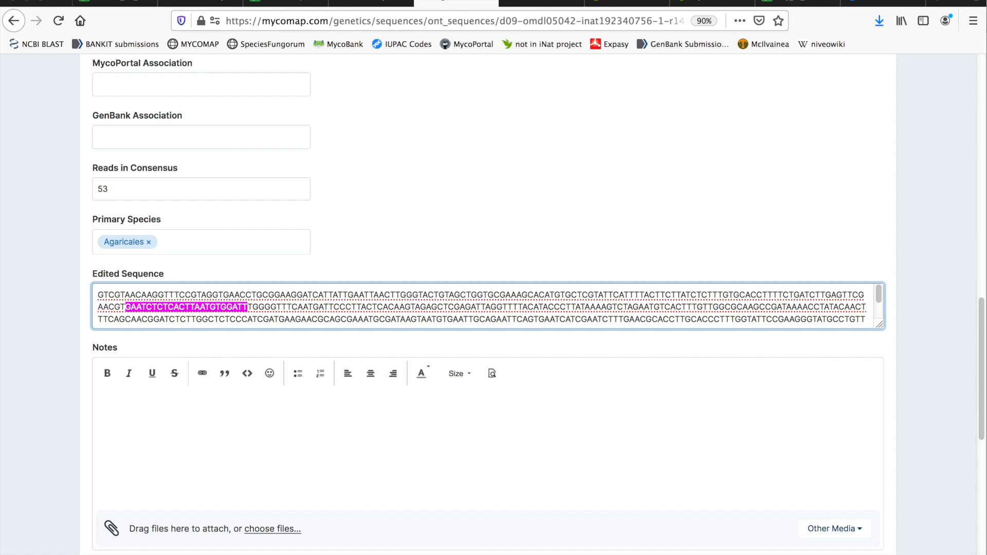
key("BackSpace")
type("Y")
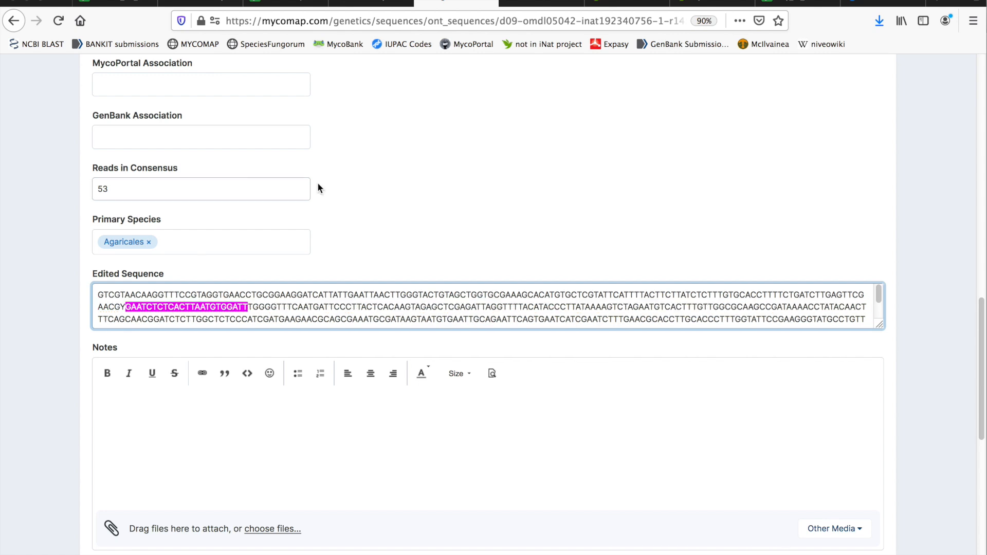
Step: Copy TTTACTTGACAATTTGACCT after the second query mismatch in the BLAST alignment and search for it in the UGENE reads
left_click(542, 4)
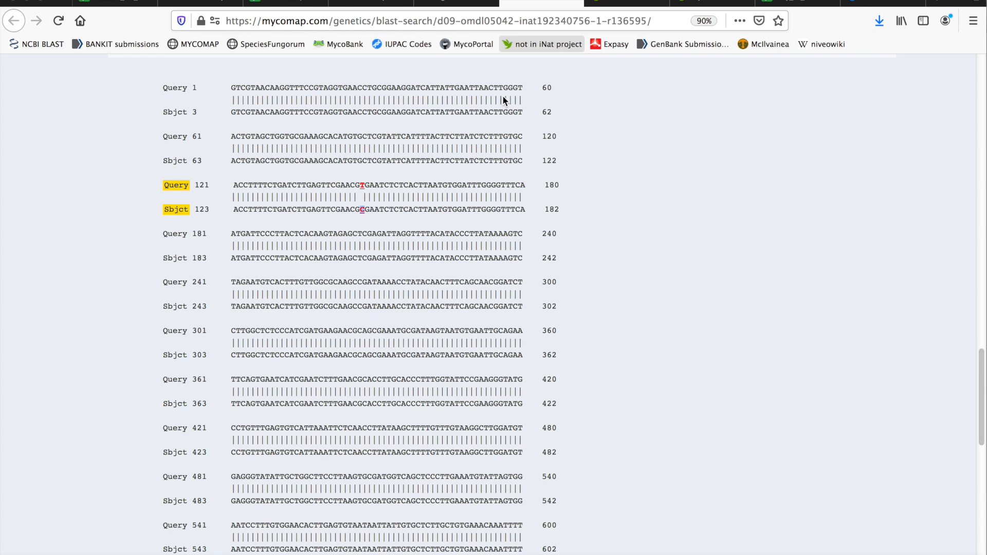
scroll(428, 219, "down", 10)
scroll(406, 278, "down", 3)
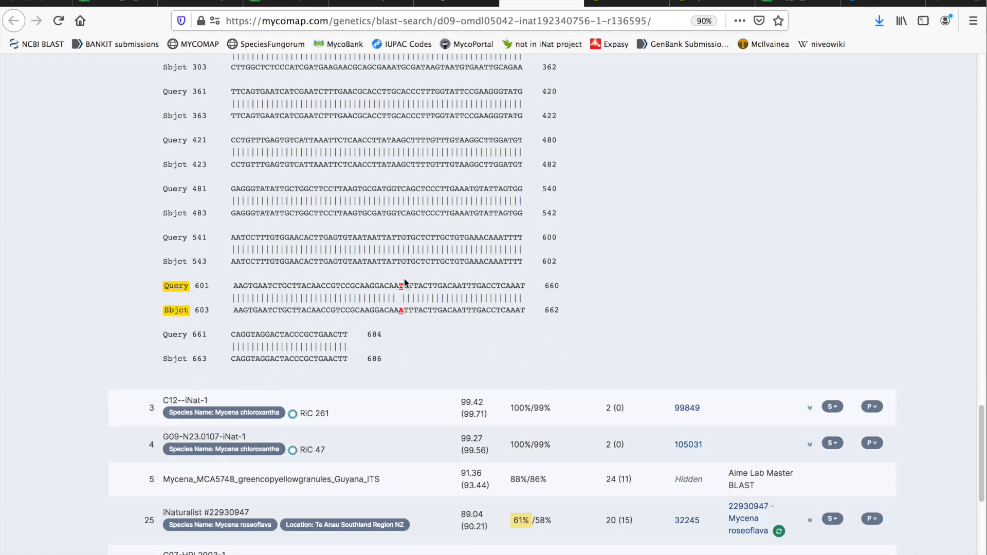
left_click_drag(405, 286, 499, 286)
key("super+c")
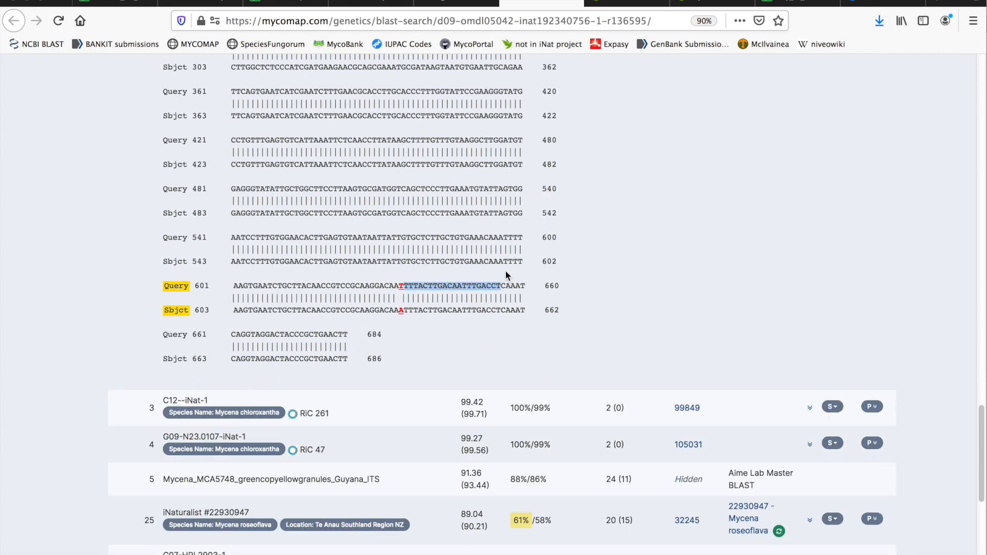
left_click(732, 541)
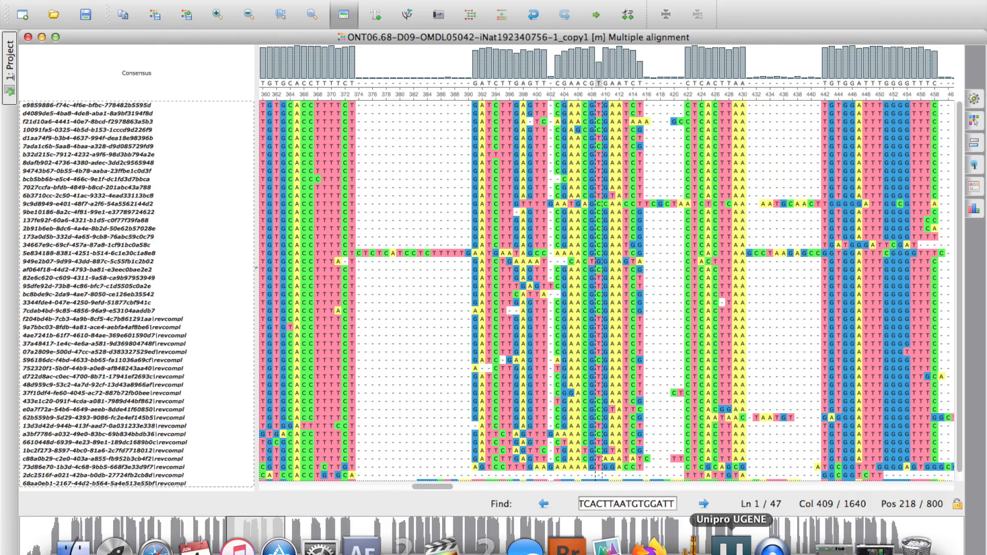
double_click(649, 502)
key("super+v")
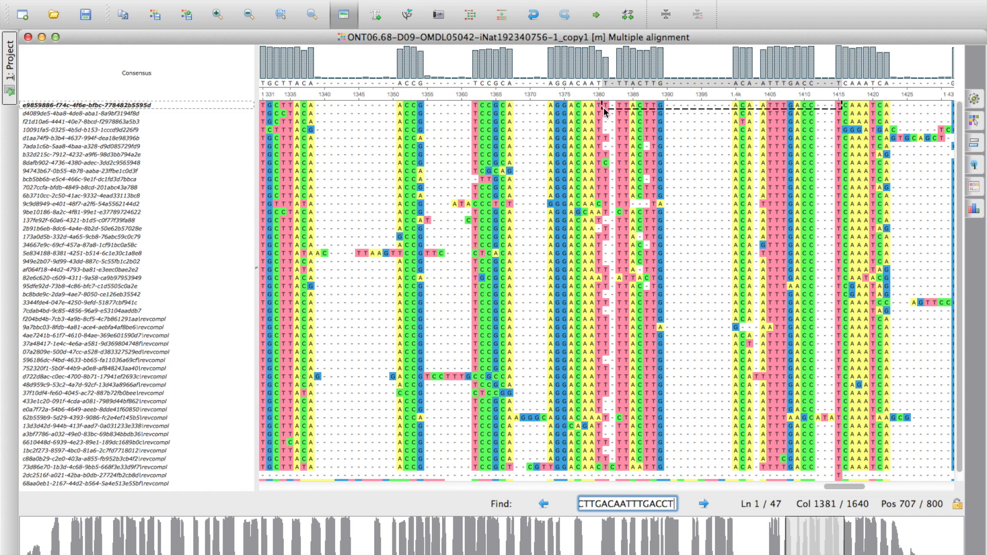
Step: Check the base frequencies at the second mismatch column of the reads and compare the neighbouring bases with the BLAST query
mouse_move(599, 78)
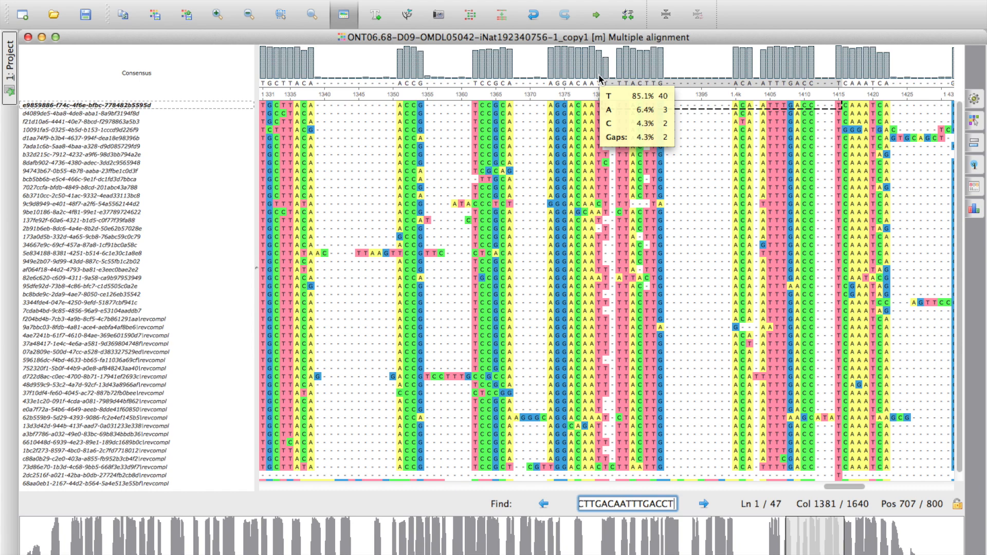
left_click(649, 546)
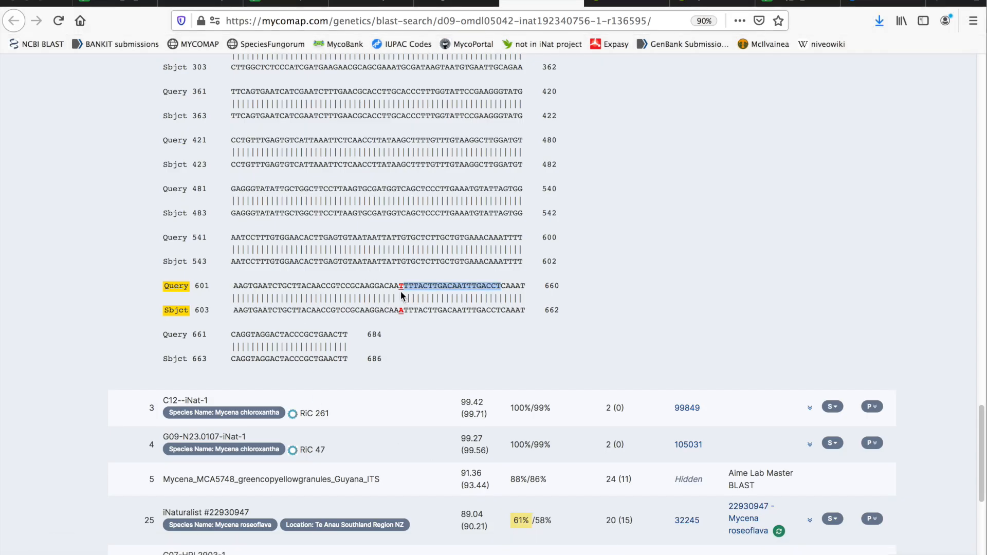
left_click_drag(417, 287, 397, 288)
left_click(428, 295)
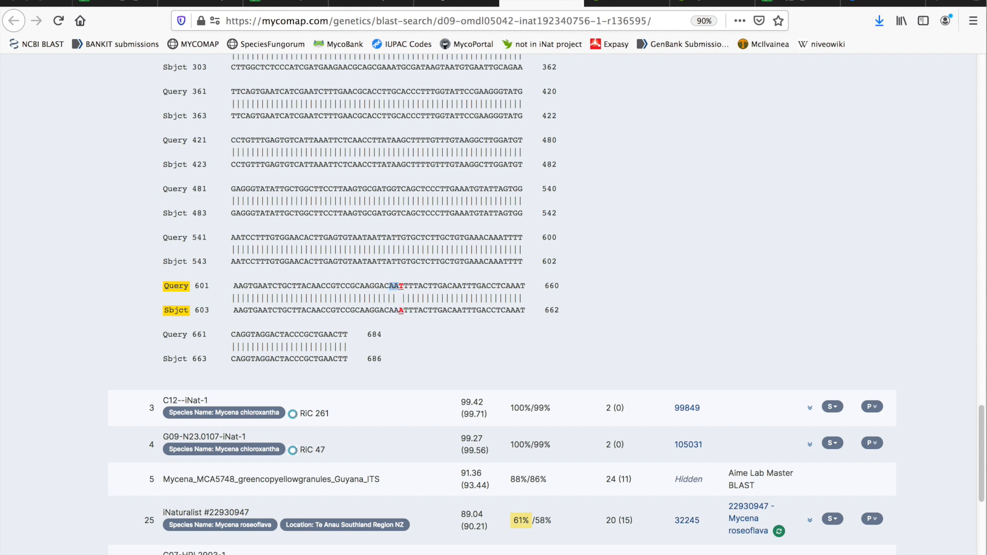
left_click(732, 544)
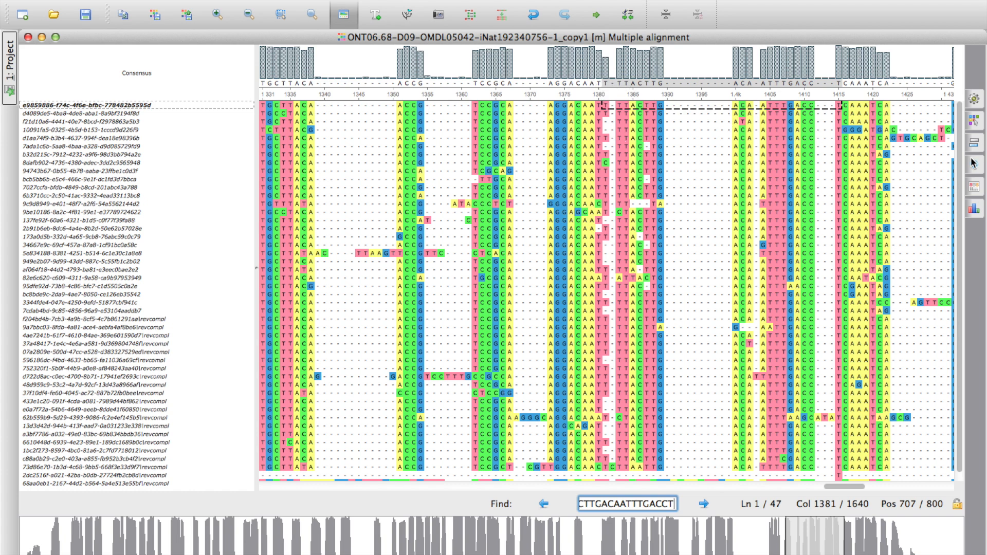
Step: Examine the individual UGENE reads around columns 1380 to 1383 for bases that differ from T at the second mismatch
left_click_drag(960, 165, 959, 211)
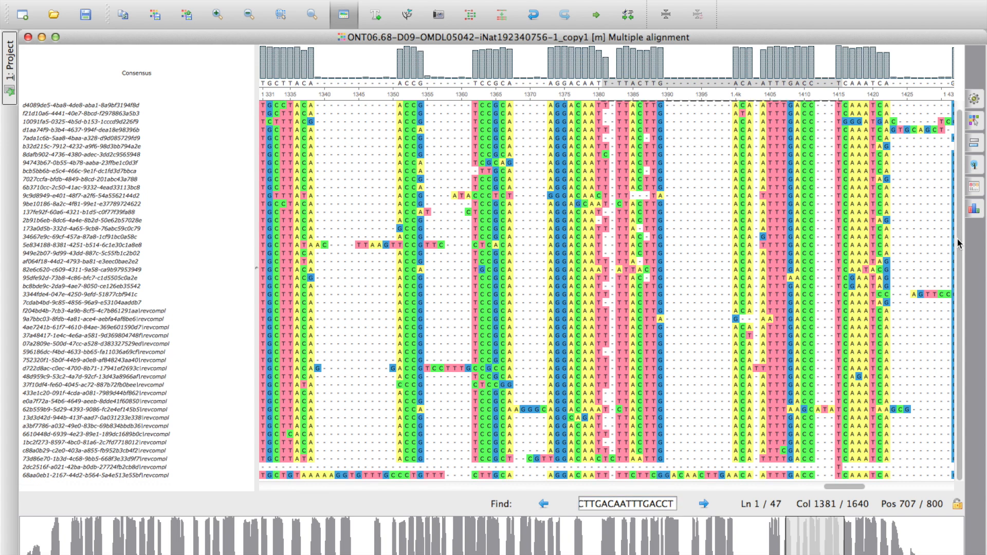
left_click(595, 413)
left_click(598, 414)
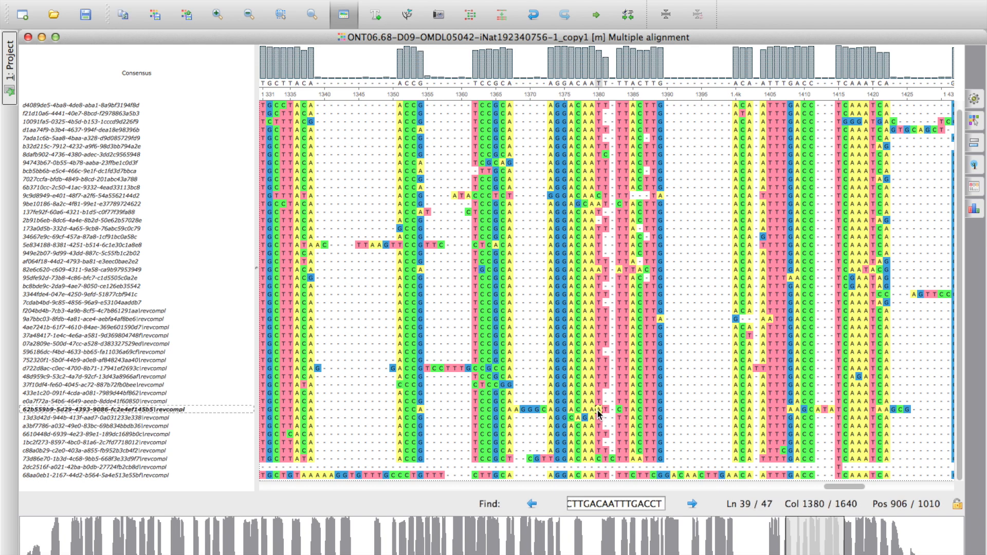
left_click(600, 269)
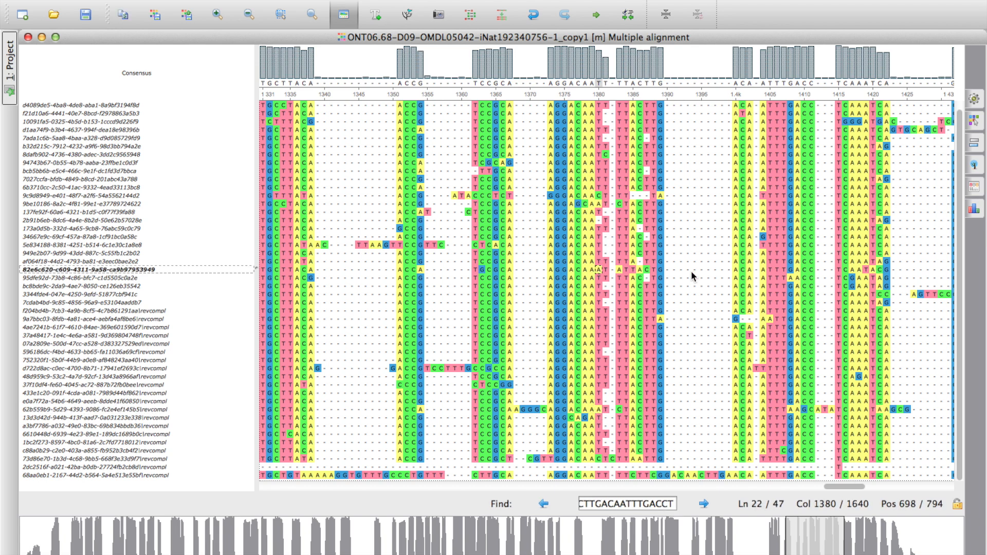
scroll(959, 255, "up", 1)
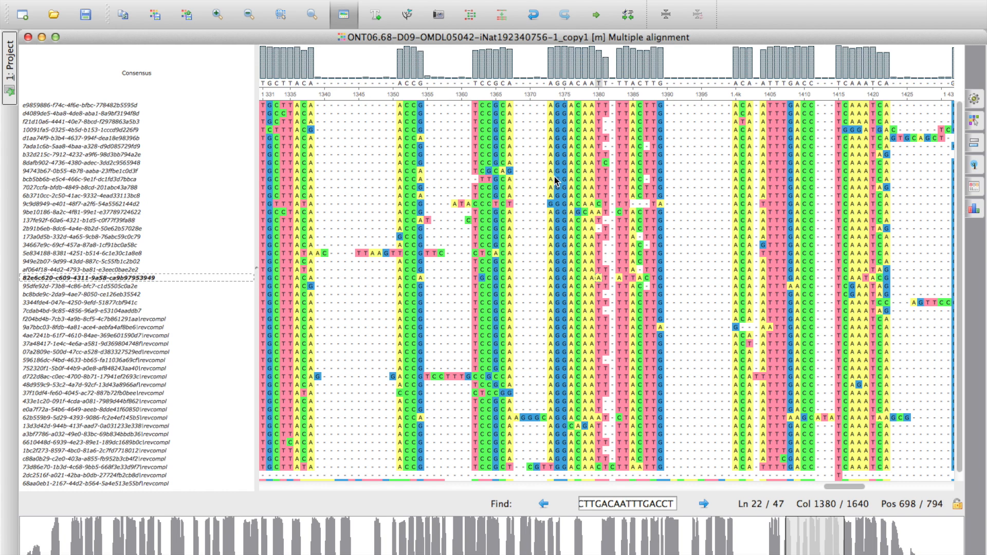
left_click(606, 105)
left_click(606, 122)
left_click(620, 122)
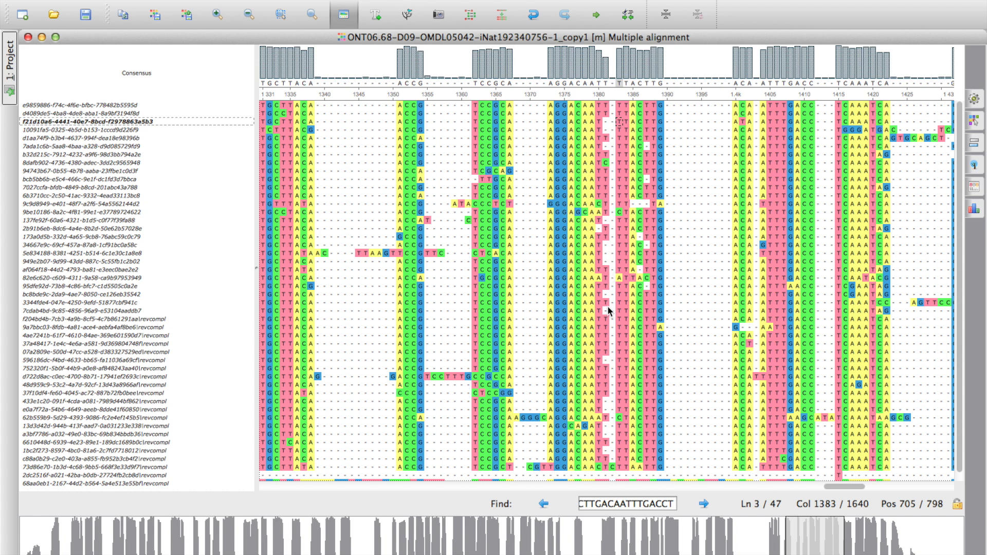
Step: Recheck the T/A mismatch between query and subject in the BLAST alignment row starting at query position 601
left_click(649, 546)
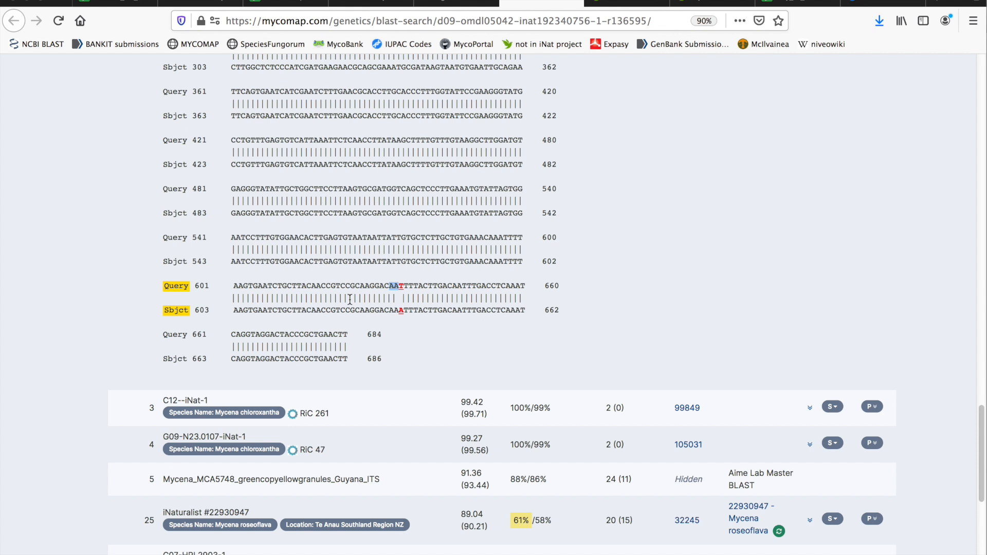
left_click(442, 298)
left_click_drag(402, 287, 407, 309)
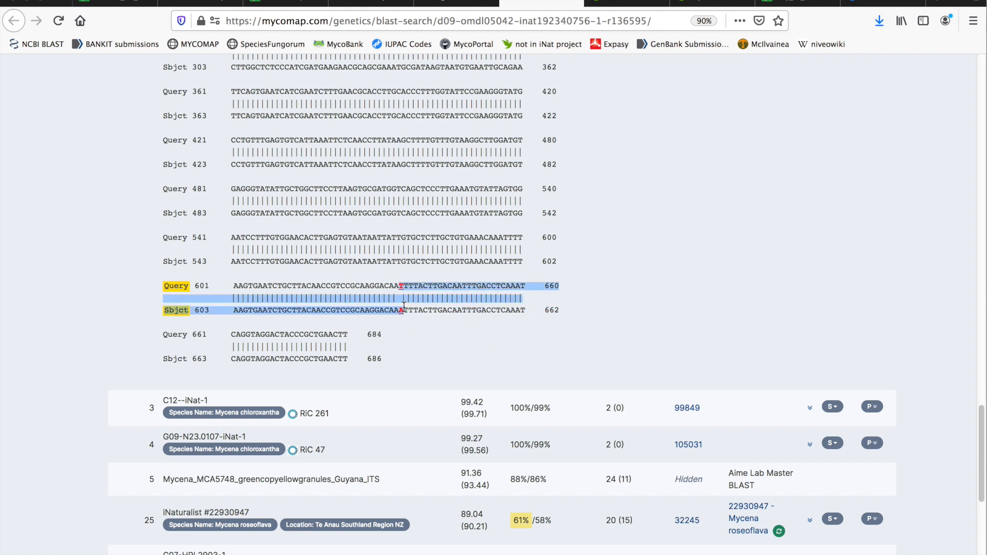
left_click(420, 289)
left_click(456, 4)
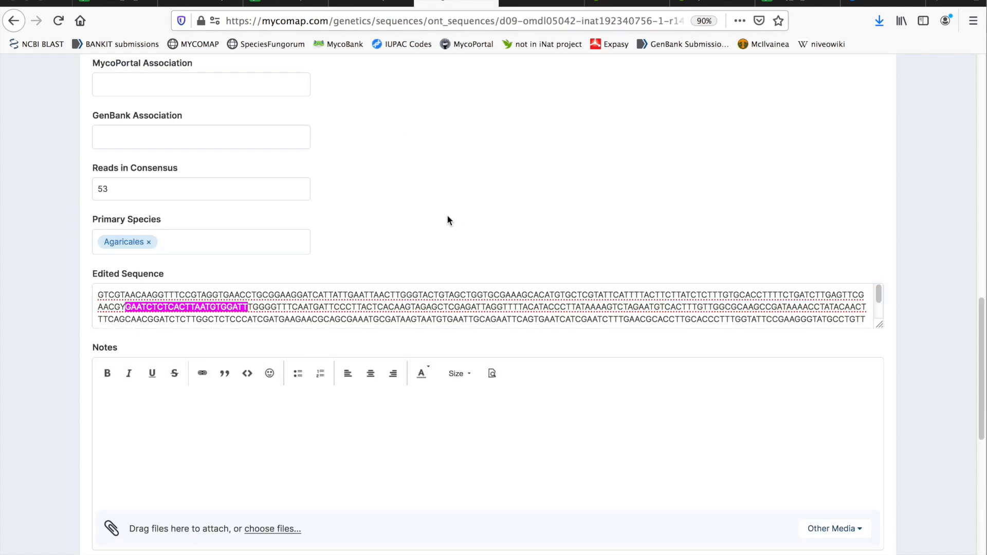
scroll(402, 219, "down", 5)
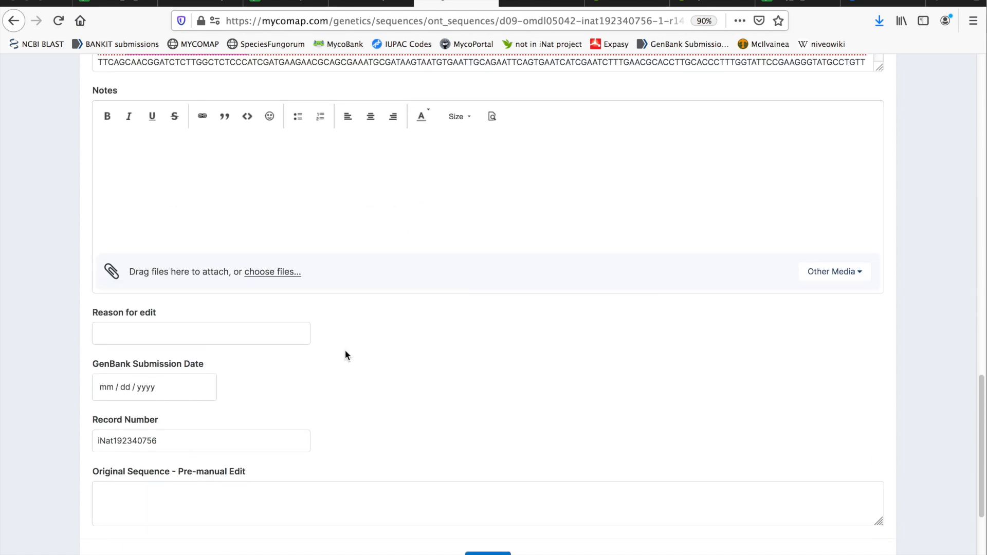
scroll(346, 355, "down", 2)
left_click(487, 463)
scroll(384, 277, "up", 5)
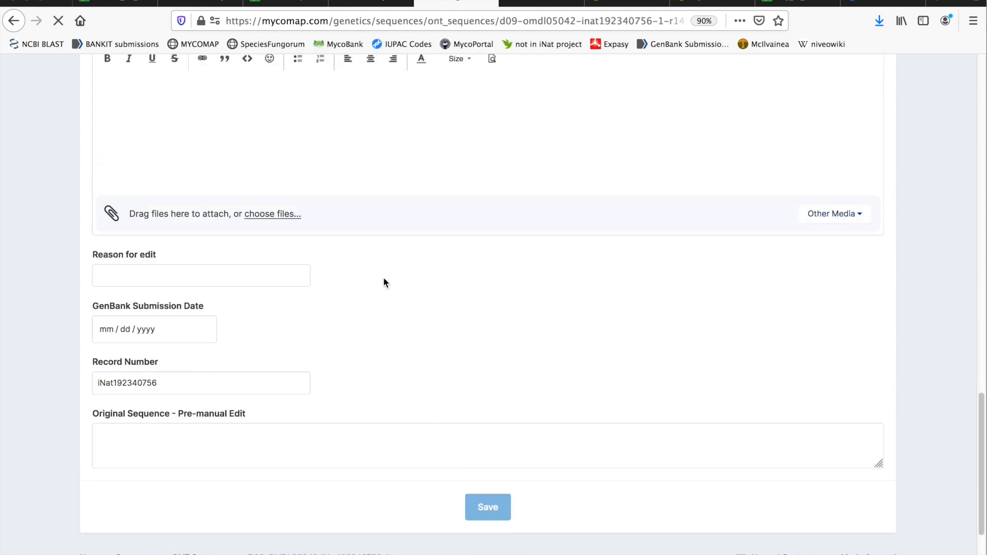
scroll(409, 221, "up", 5)
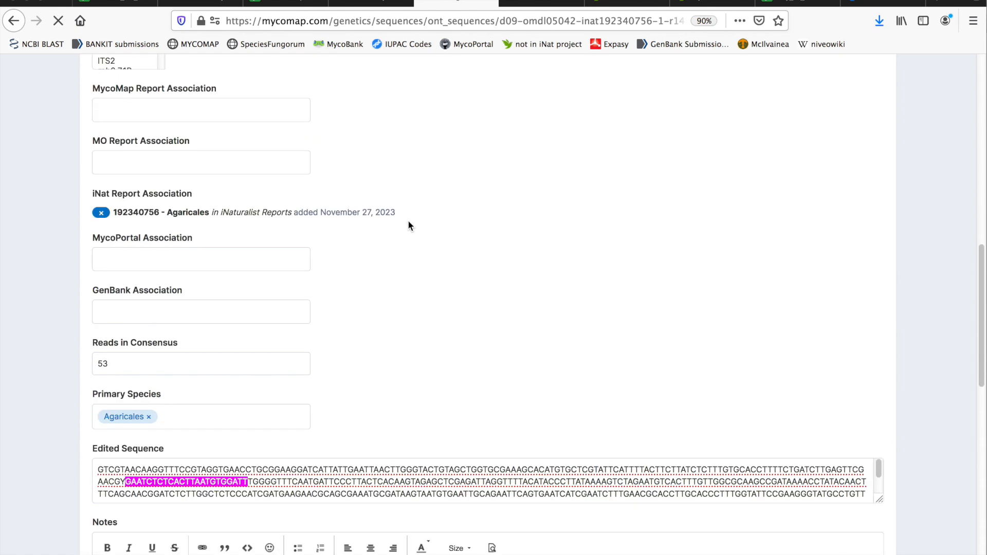
left_click(10, 553)
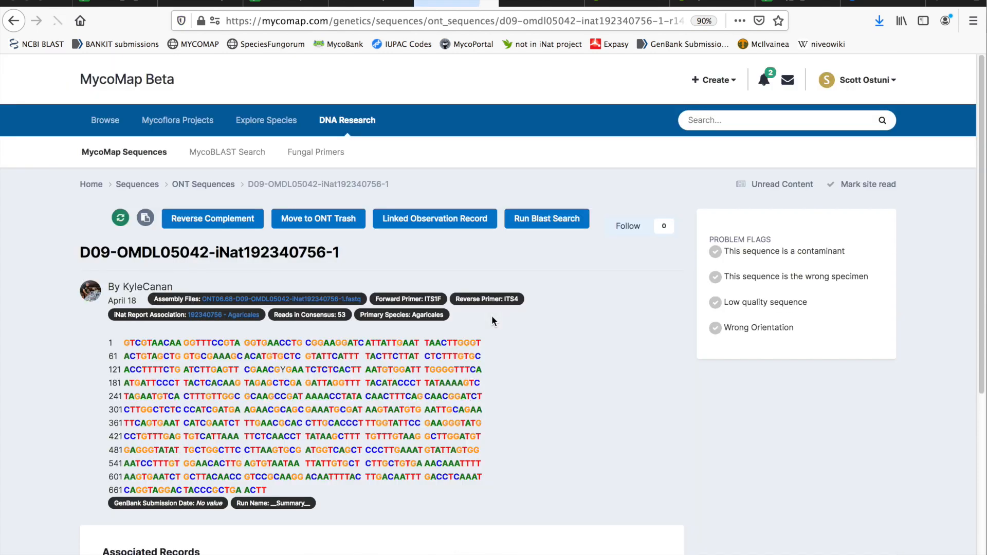
left_click(565, 222)
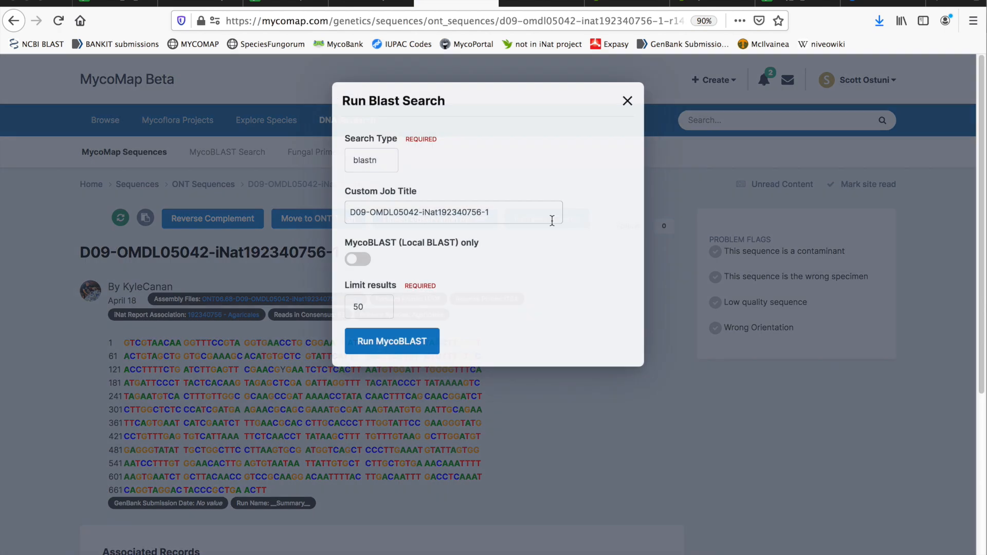
left_click(419, 344)
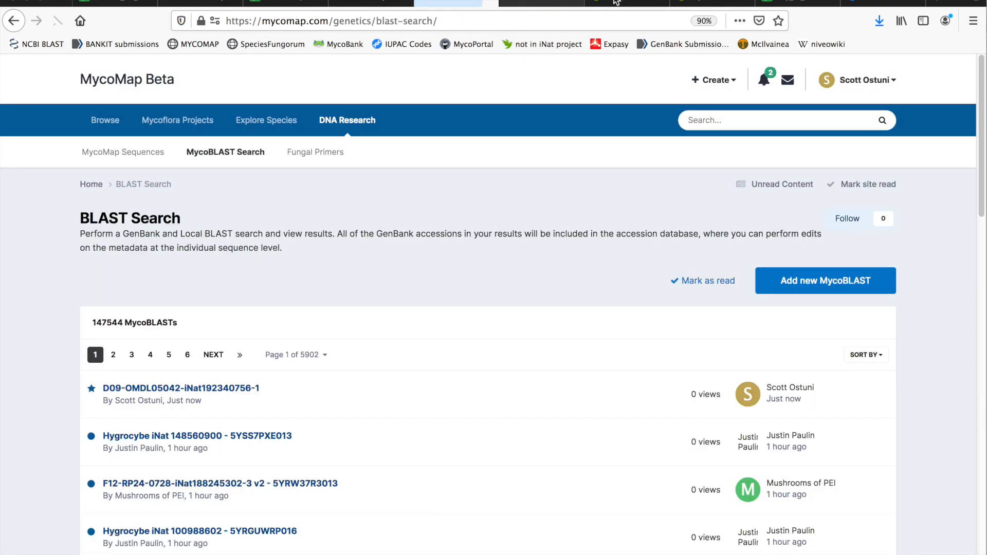
Step: Collapse the alignment of hit 2 in the existing BLAST results and copy its species name, Mycena chloroxantha
left_click(616, 3)
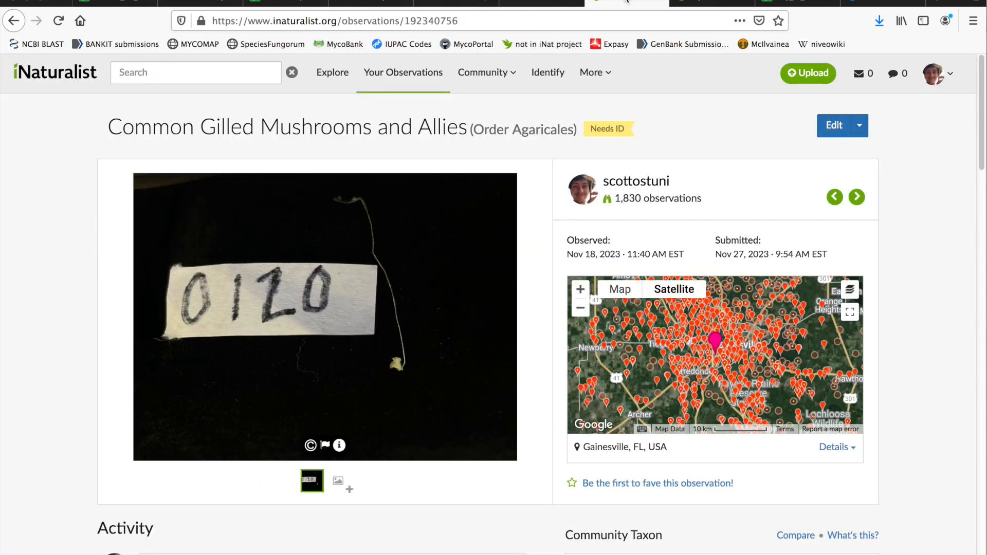
left_click(545, 3)
left_click(377, 4)
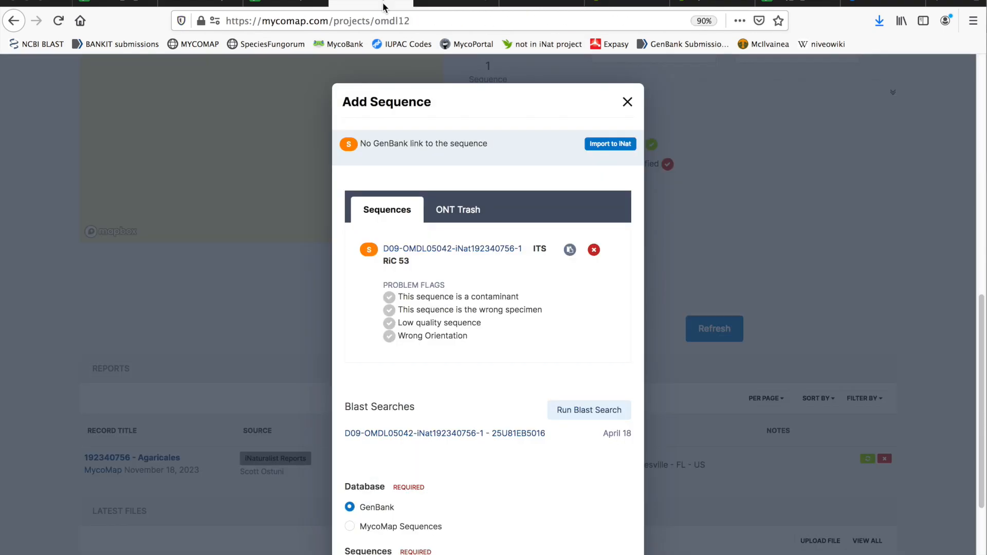
left_click(552, 3)
scroll(639, 196, "up", 8)
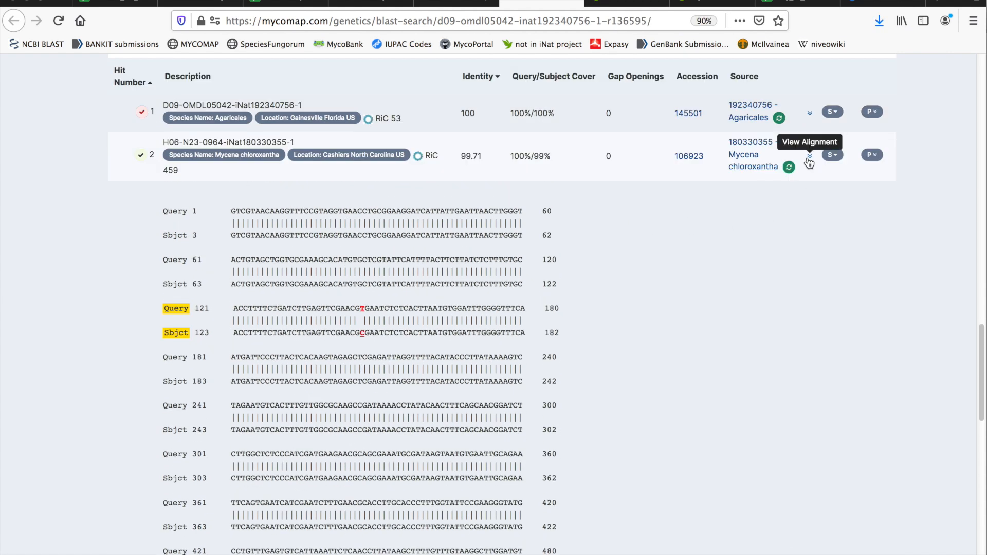
left_click(810, 157)
left_click_drag(271, 160, 215, 156)
key("ctrl+c")
Step: Draft a Mycena chloroxantha identification on iNaturalist observation 192340756 with the remark "DNA - ITS - Nanopore" and "1bp difference with"
left_click(625, 6)
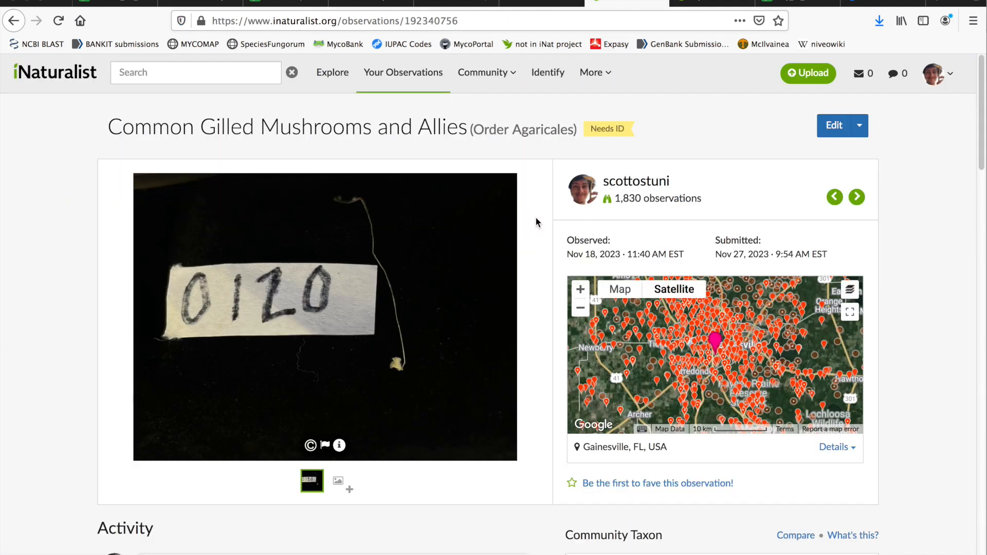
scroll(542, 226, "down", 6)
scroll(332, 326, "down", 3)
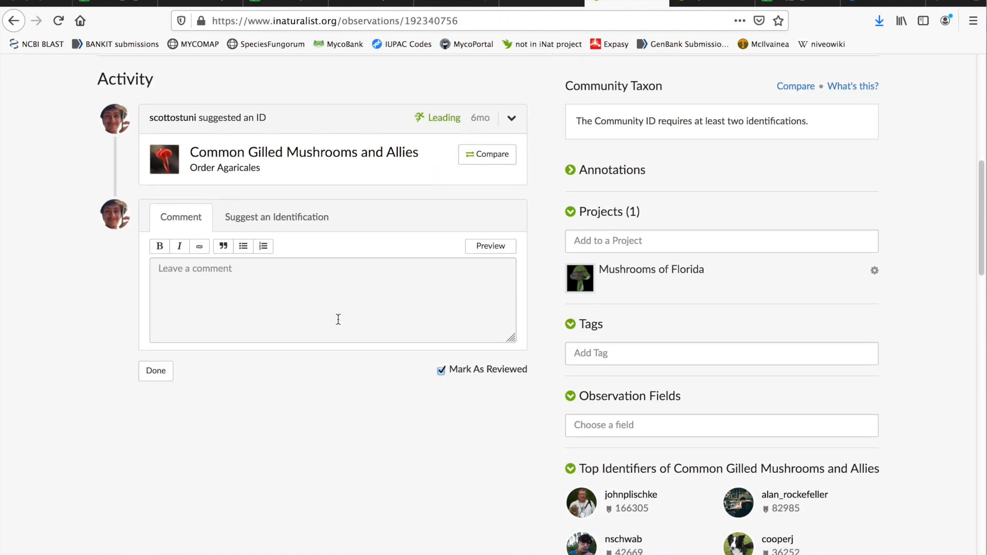
left_click(303, 217)
left_click(304, 248)
key("ctrl+v")
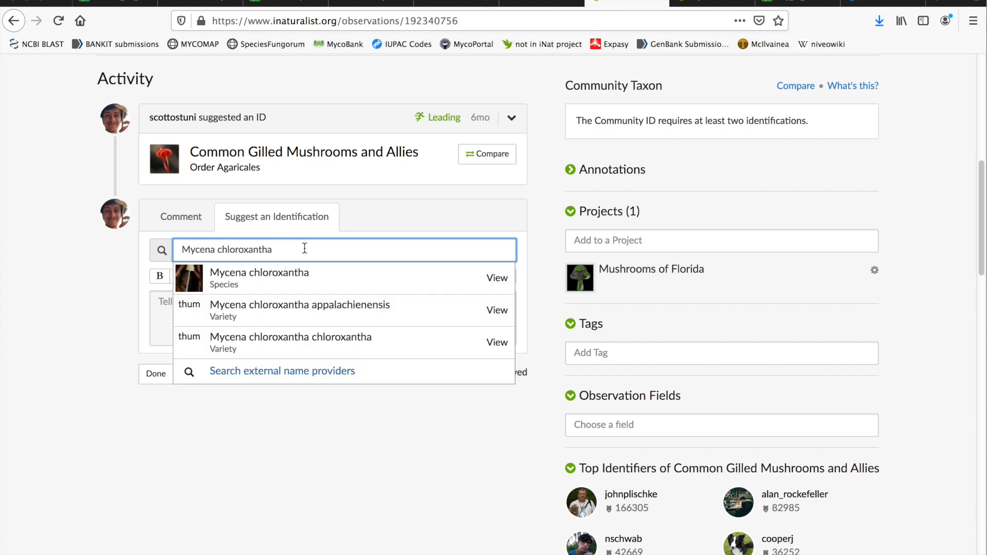
left_click(307, 273)
left_click(318, 315)
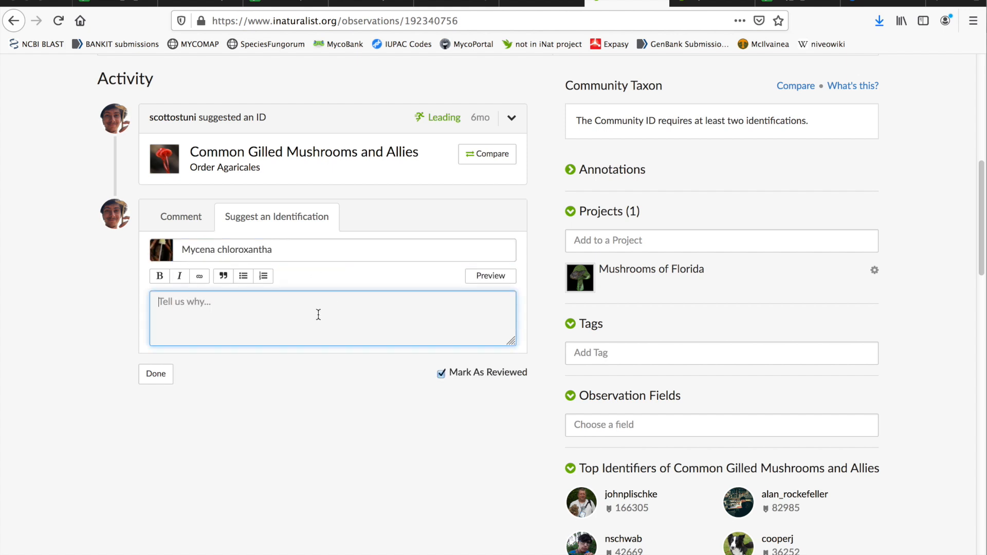
type("DNA - ITS - Nanopore")
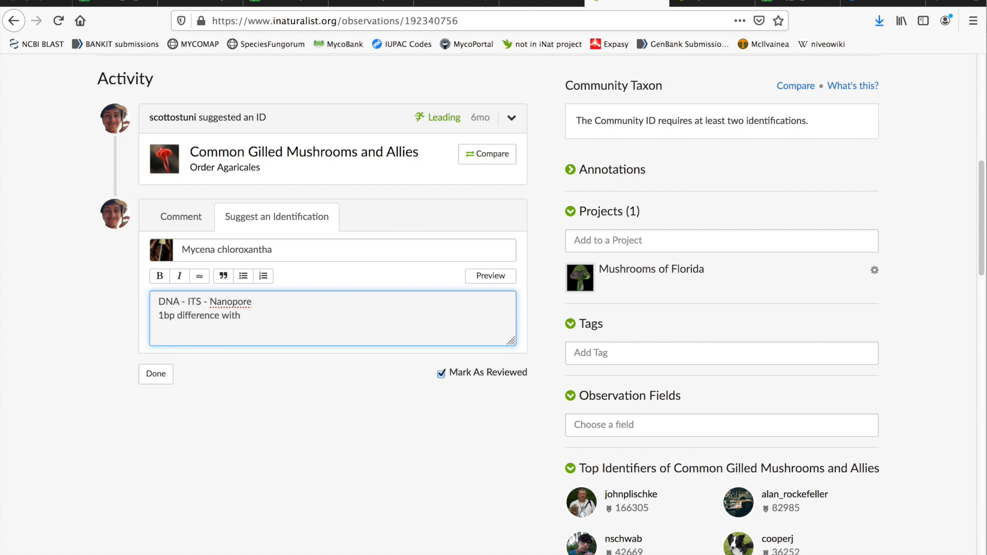
left_click(694, 11)
left_click(571, 21)
key("ctrl+c")
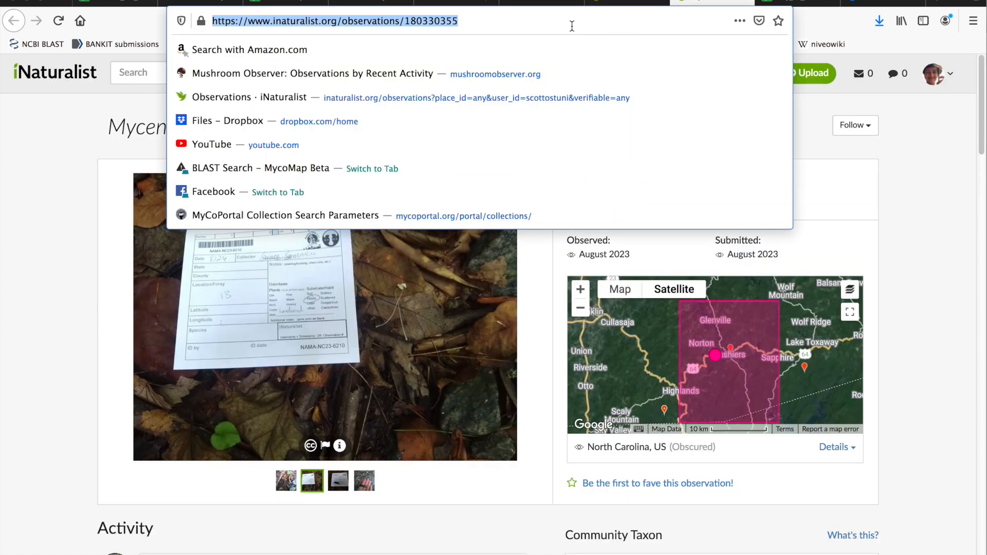
left_click(624, 4)
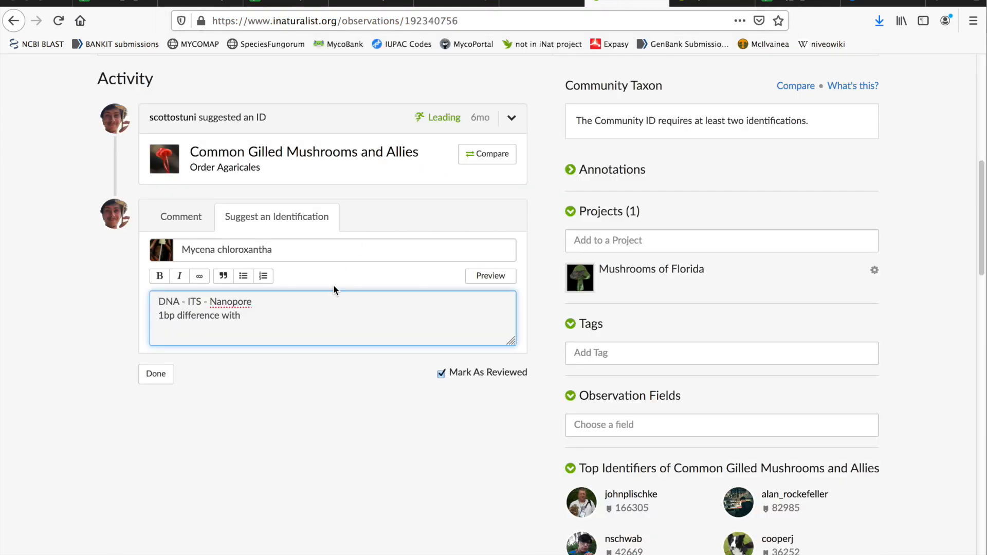
key("ctrl+v")
left_click(156, 374)
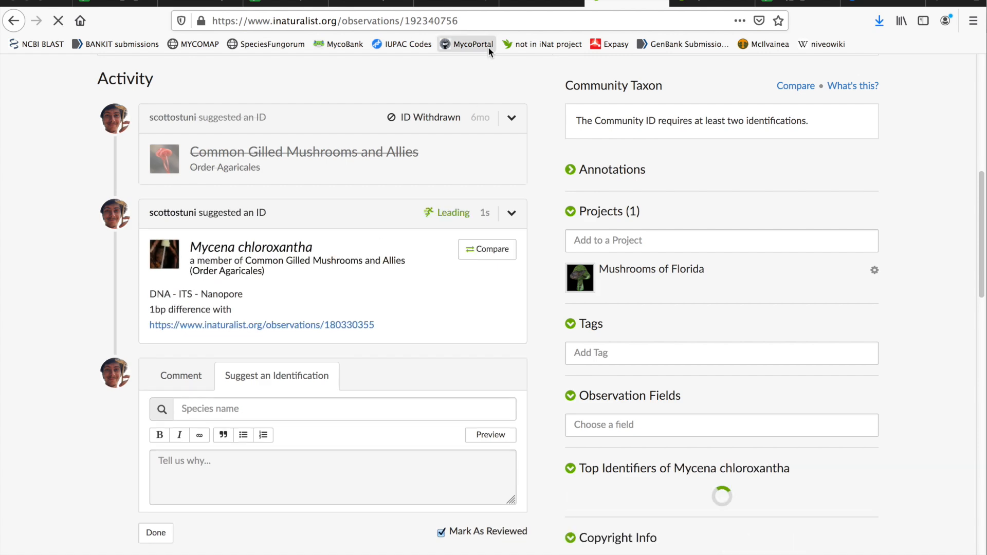
scroll(467, 188, "up", 8)
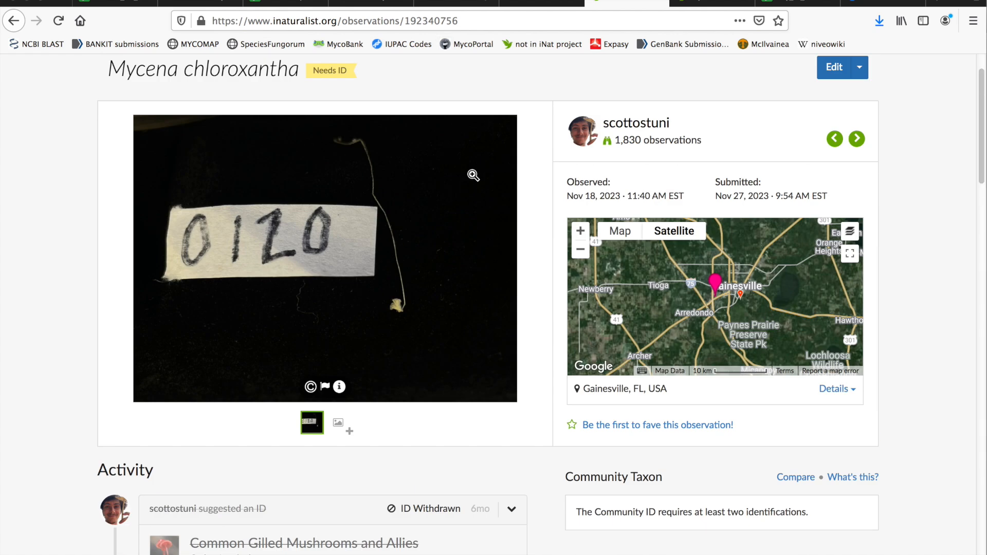
left_click(387, 2)
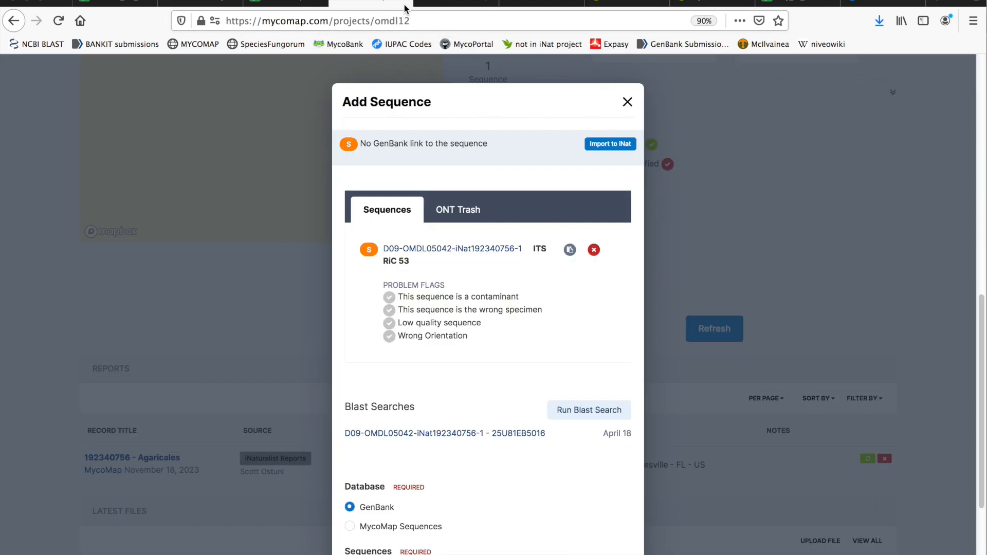
left_click(627, 103)
left_click(406, 462)
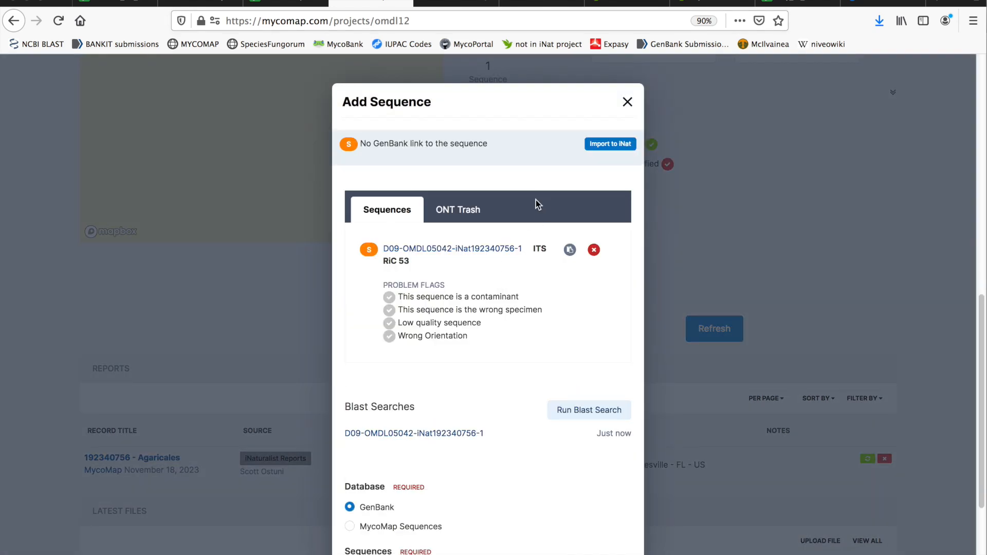
left_click(608, 146)
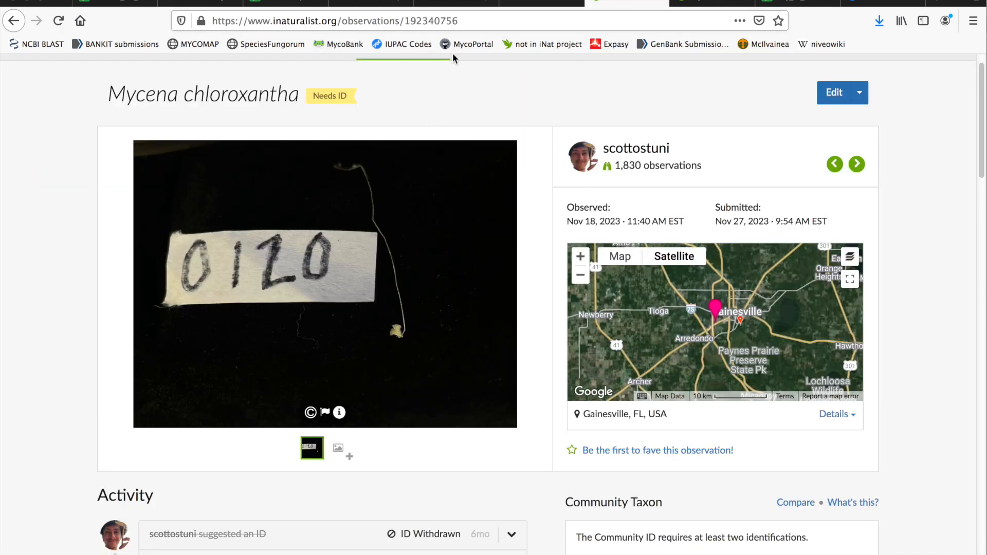
left_click(528, 28)
key("Return")
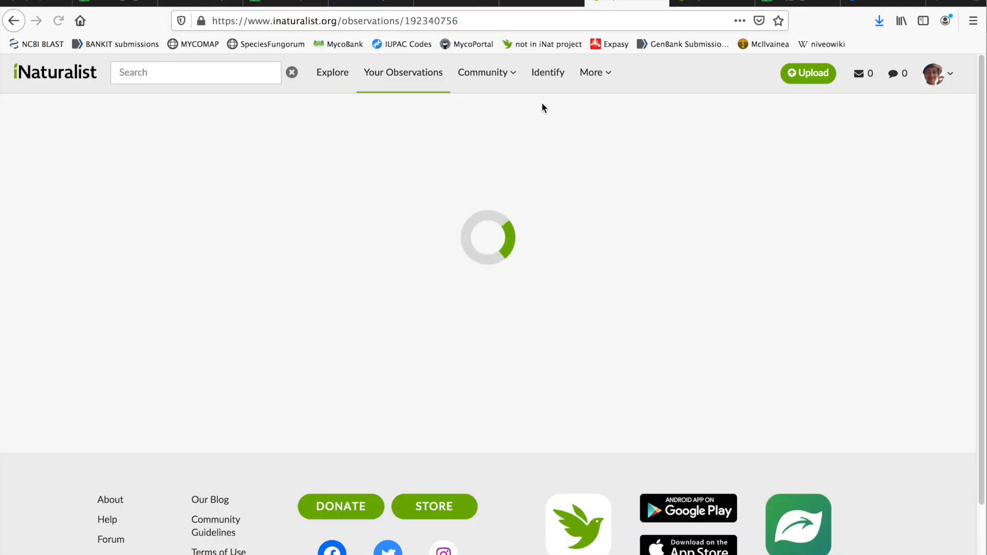
scroll(545, 165, "down", 10)
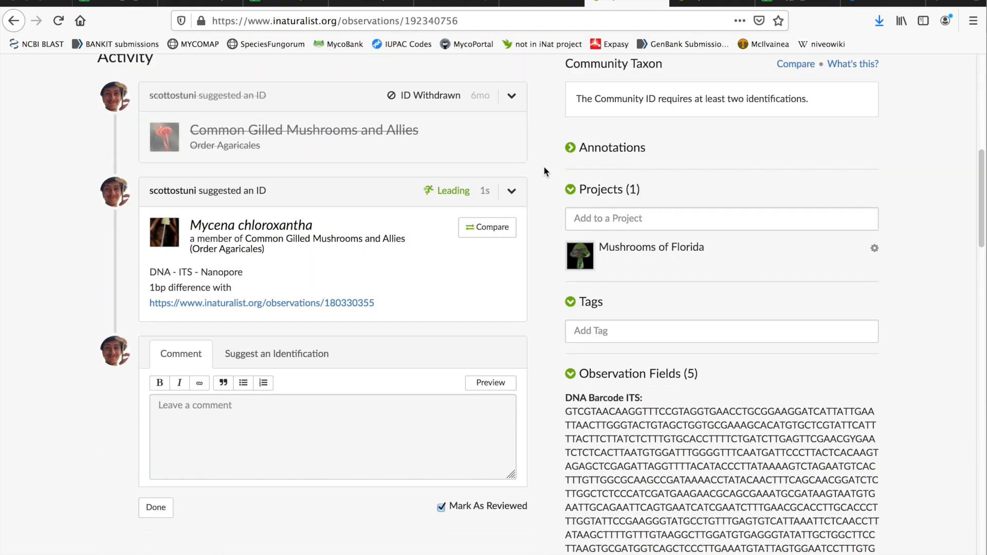
Step: Open the MycoMap BLAST Results link in observation 192340756's fields in a separate tab, check the search page, and return to the observation
left_click(463, 2)
left_click(619, 2)
scroll(543, 189, "down", 5)
scroll(541, 184, "down", 1)
right_click(652, 304)
left_click(647, 304)
left_click(660, 4)
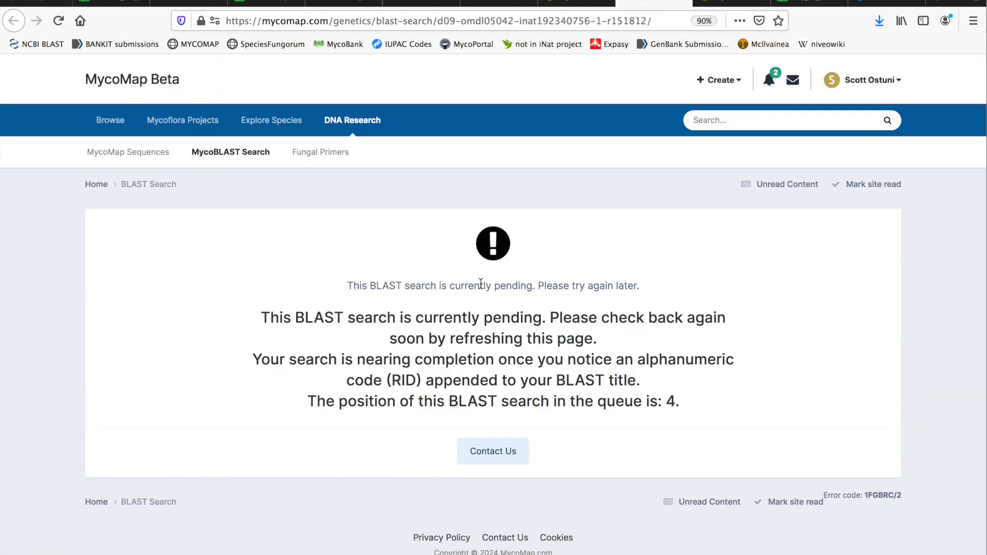
left_click(680, 3)
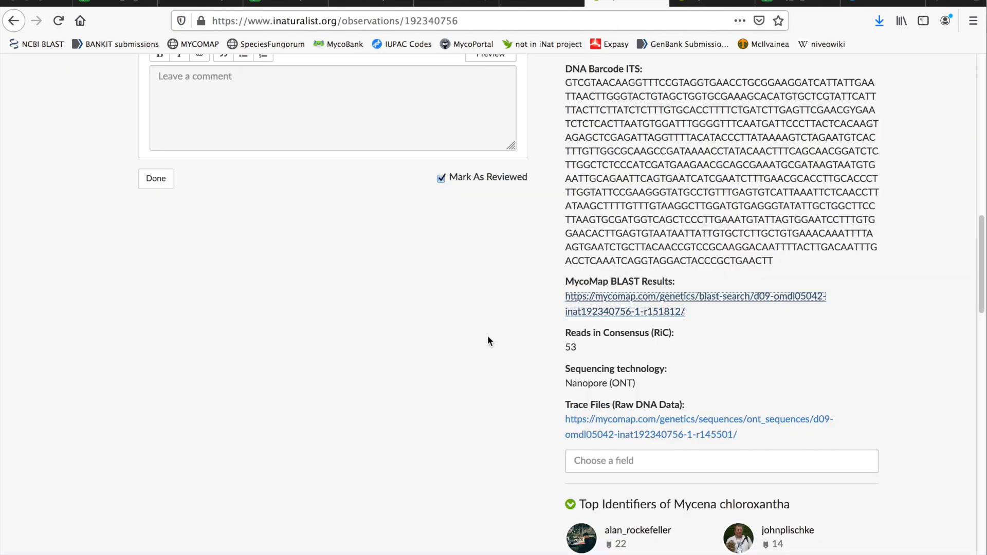
scroll(529, 327, "up", 5)
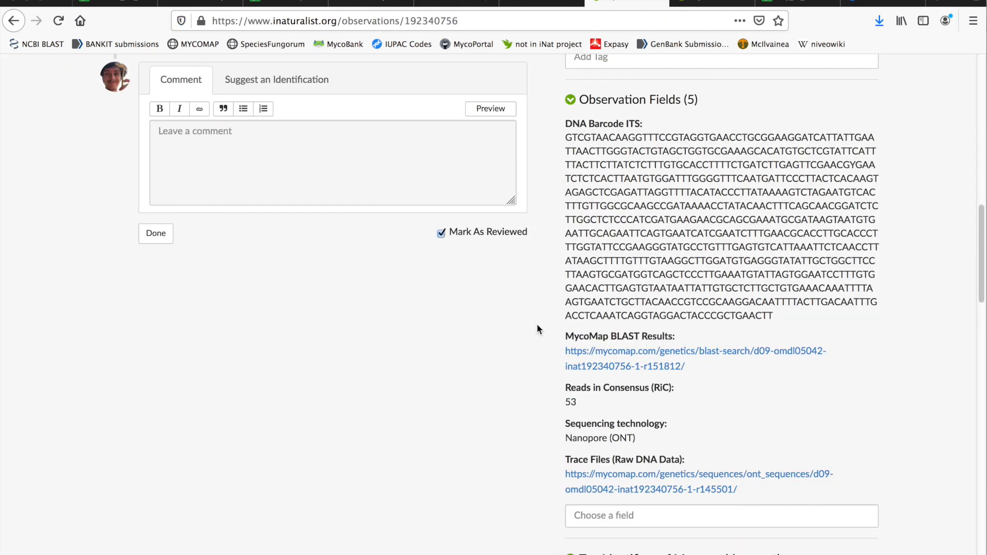
scroll(536, 327, "up", 1)
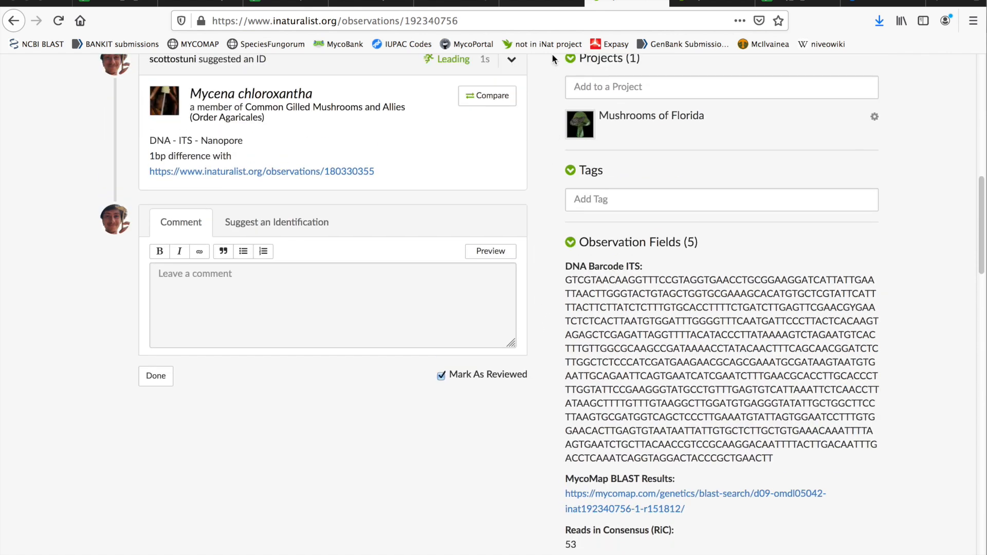
Step: Compare the identity and cover values of the MycoBLAST and NCBI hits in the existing MycoMap BLAST results
left_click(527, 4)
scroll(564, 205, "up", 5)
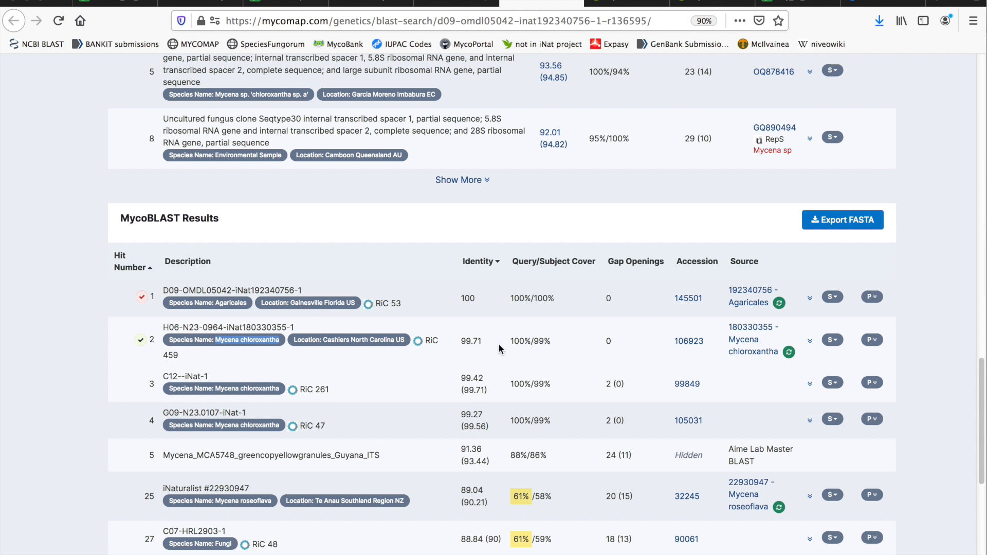
left_click_drag(461, 342, 477, 344)
left_click(491, 346)
scroll(510, 329, "up", 10)
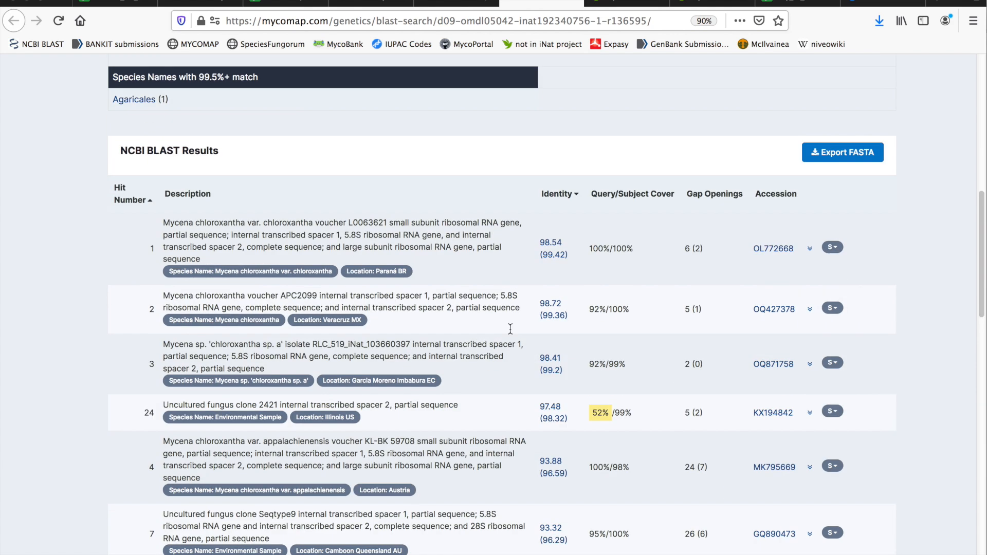
scroll(509, 325, "down", 6)
scroll(509, 324, "up", 3)
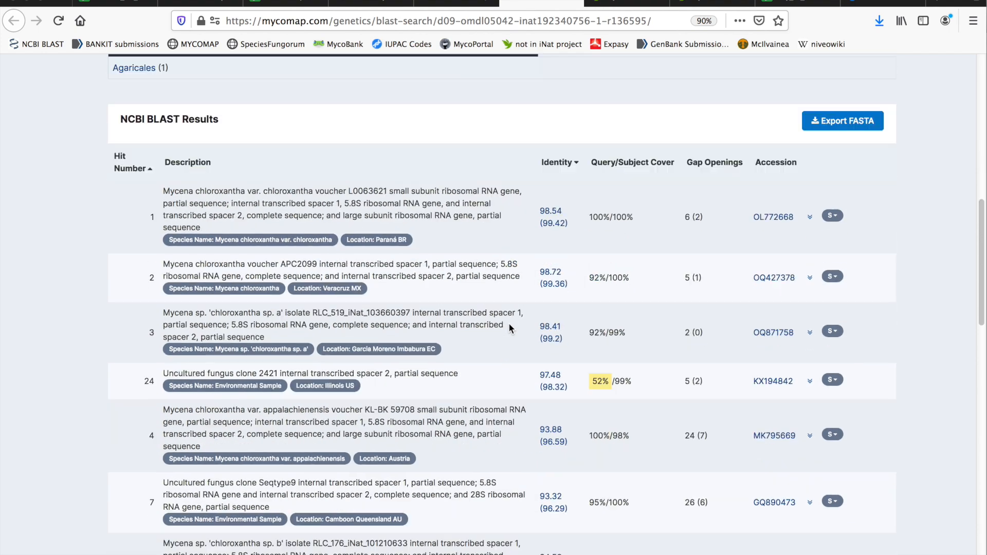
scroll(509, 328, "up", 3)
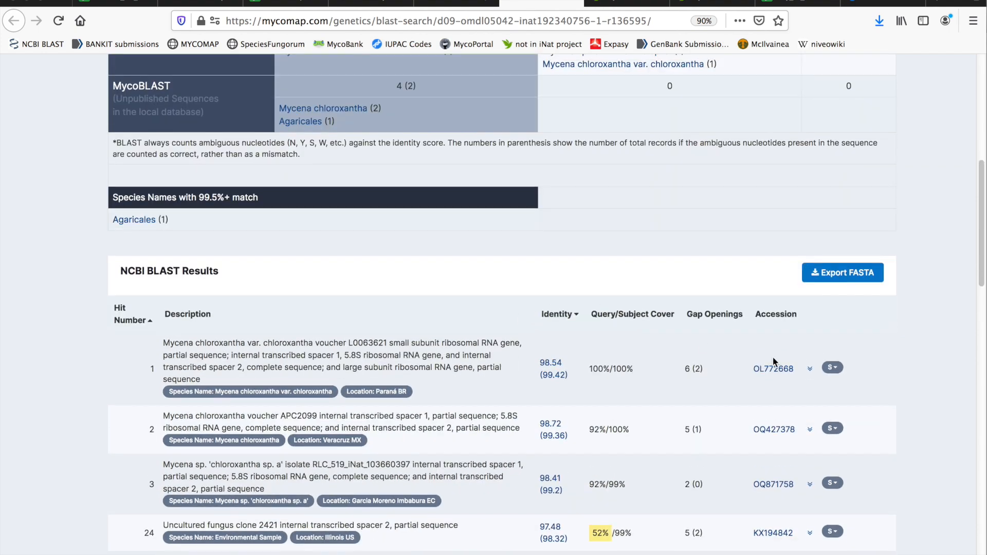
Step: Examine the alignment of NCBI hit OL772668, collapse it, and close the BLAST results page
left_click(810, 369)
scroll(484, 359, "down", 5)
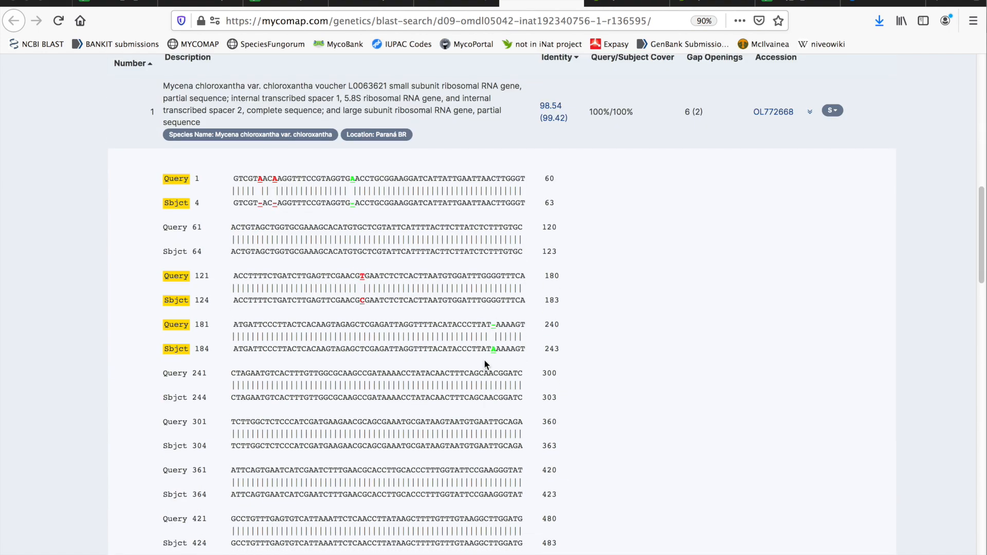
scroll(483, 359, "down", 4)
scroll(484, 355, "up", 7)
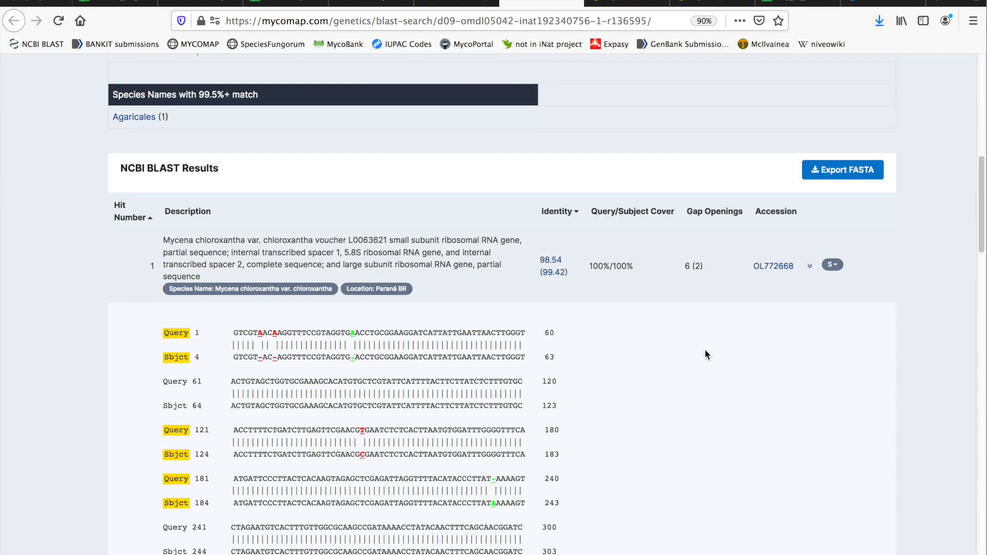
left_click(809, 266)
left_click(481, 3)
left_click(489, 2)
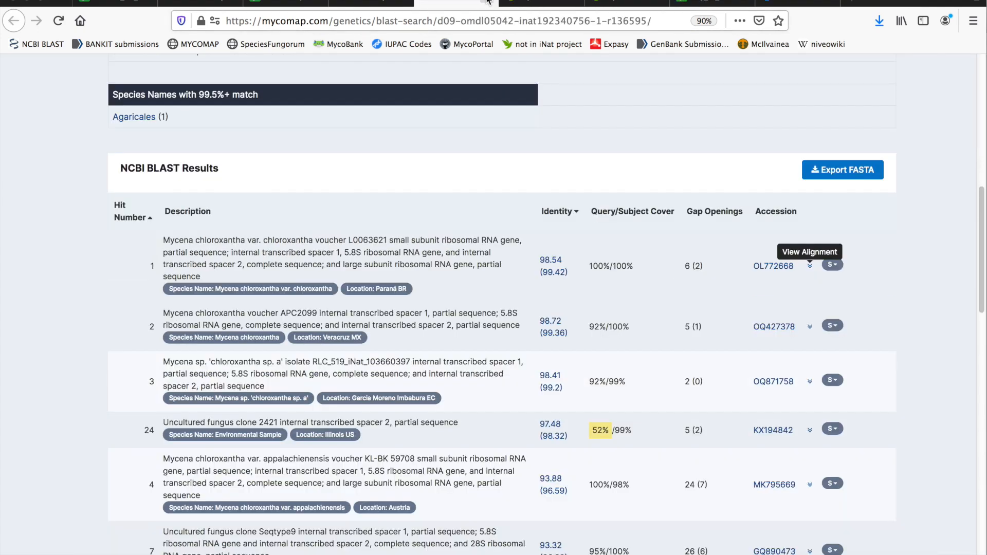
left_click(489, 2)
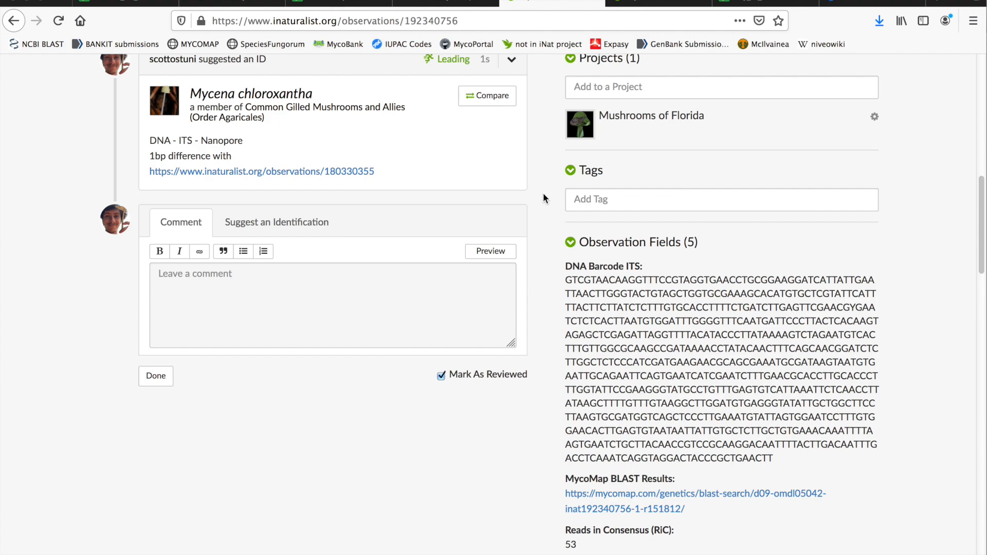
Step: Add iNaturalist observation 192340756 to the project "Fungi with DNA barcode data"
scroll(543, 193, "up", 10)
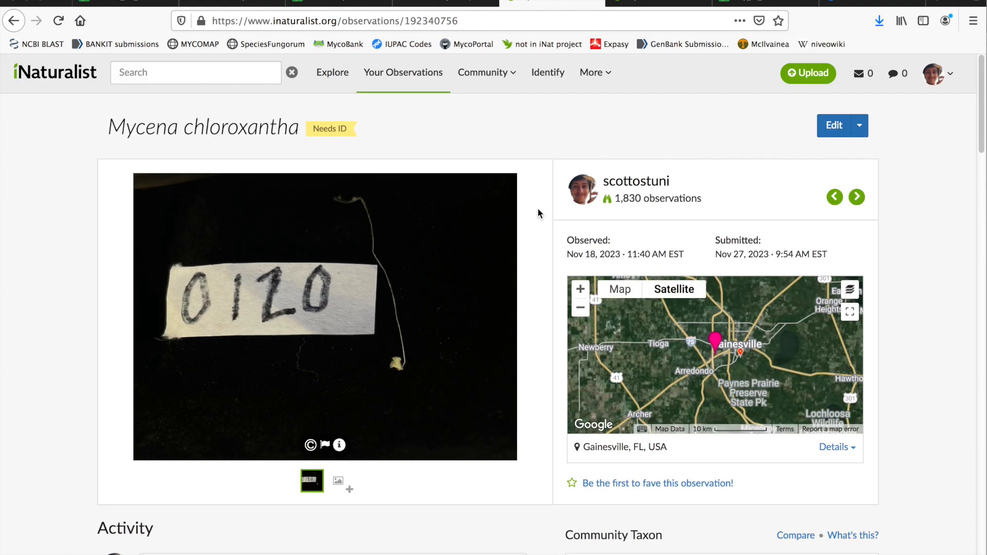
scroll(539, 213, "down", 12)
scroll(535, 208, "up", 4)
left_click(623, 240)
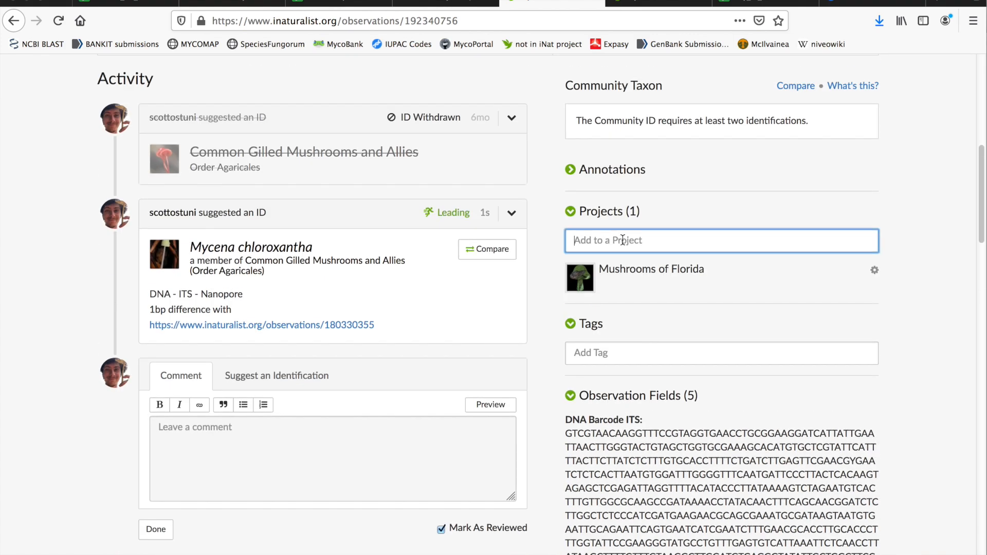
type("dna")
left_click(666, 261)
left_click(659, 503)
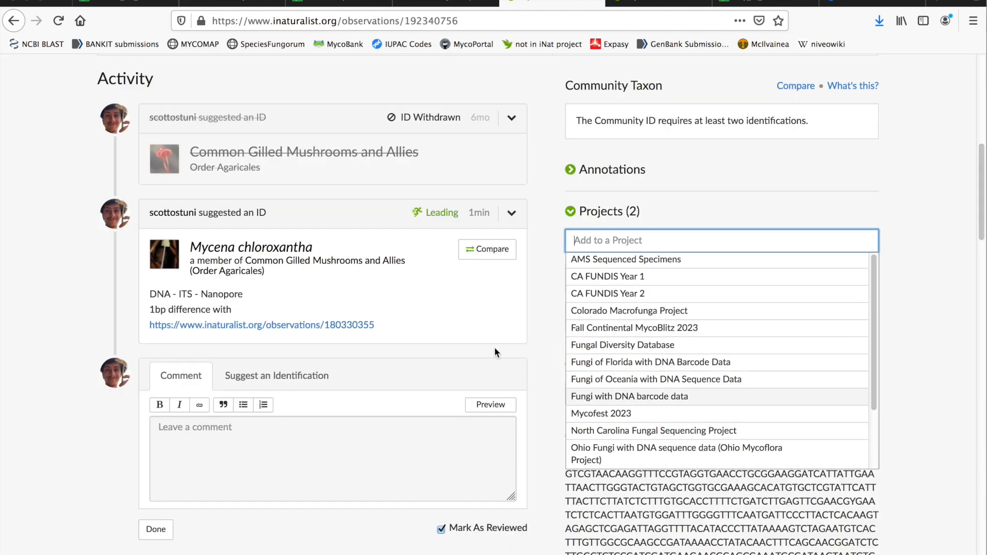
left_click(535, 297)
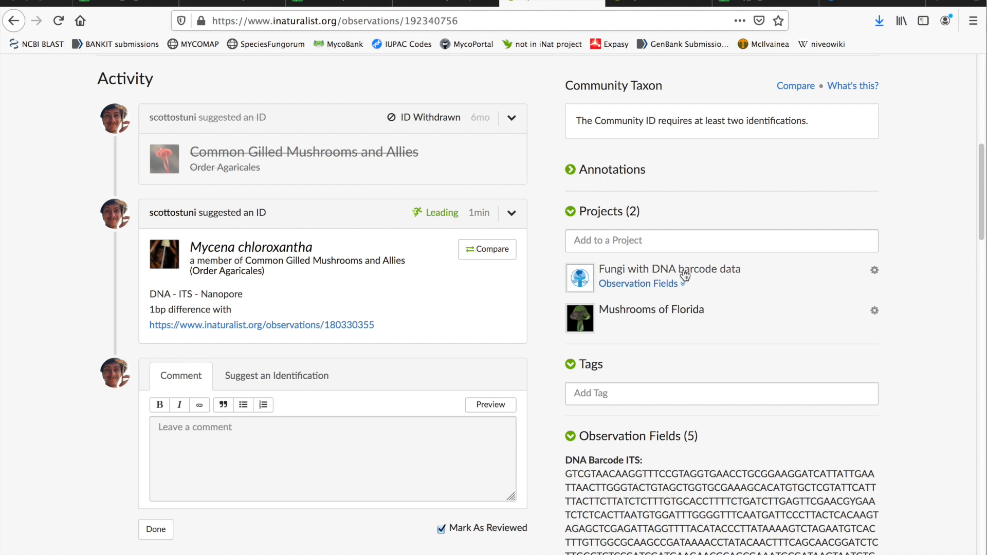
Step: Add the observation to the project "Fungi of Florida with DNA Barcode Data", keeping the prefilled ITS sequence
left_click(660, 245)
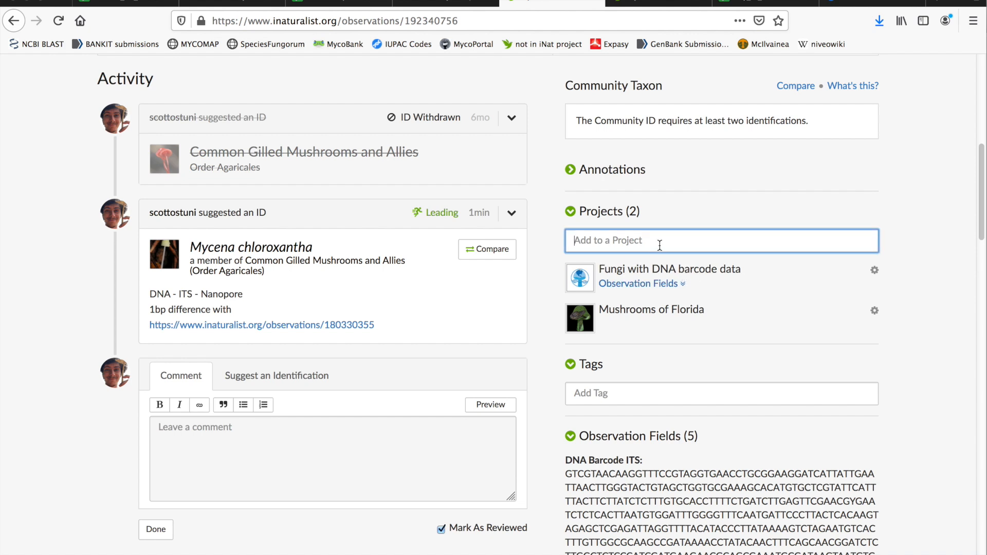
type("dna")
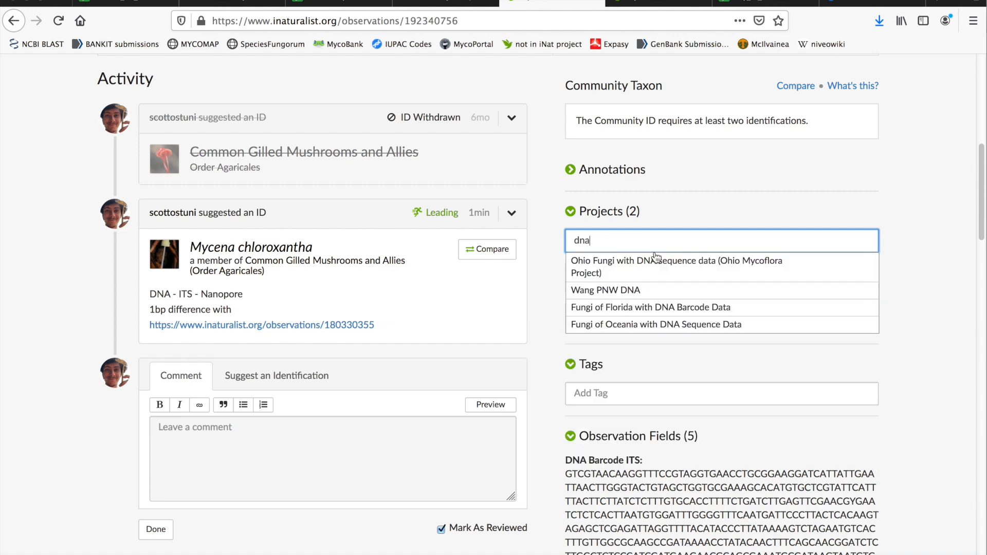
left_click(661, 307)
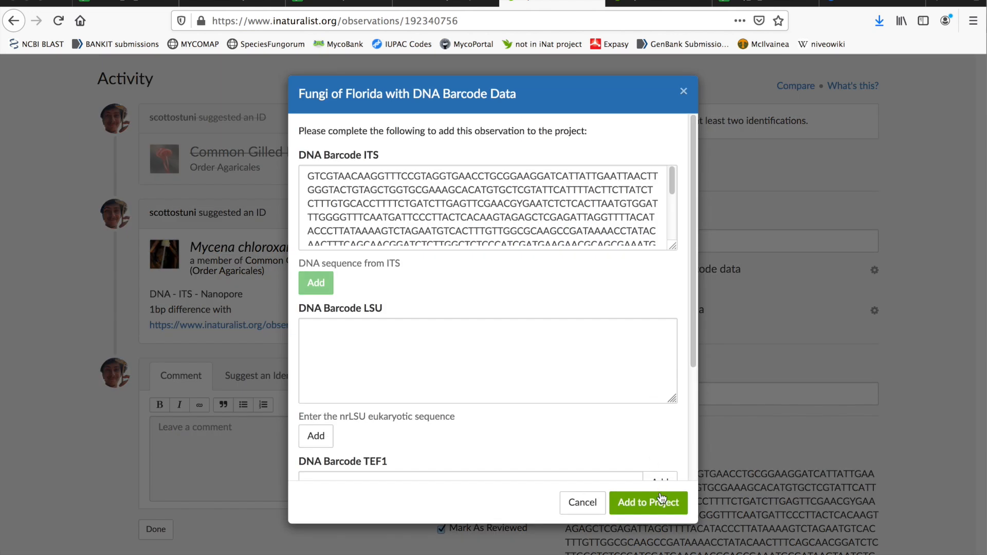
left_click(662, 502)
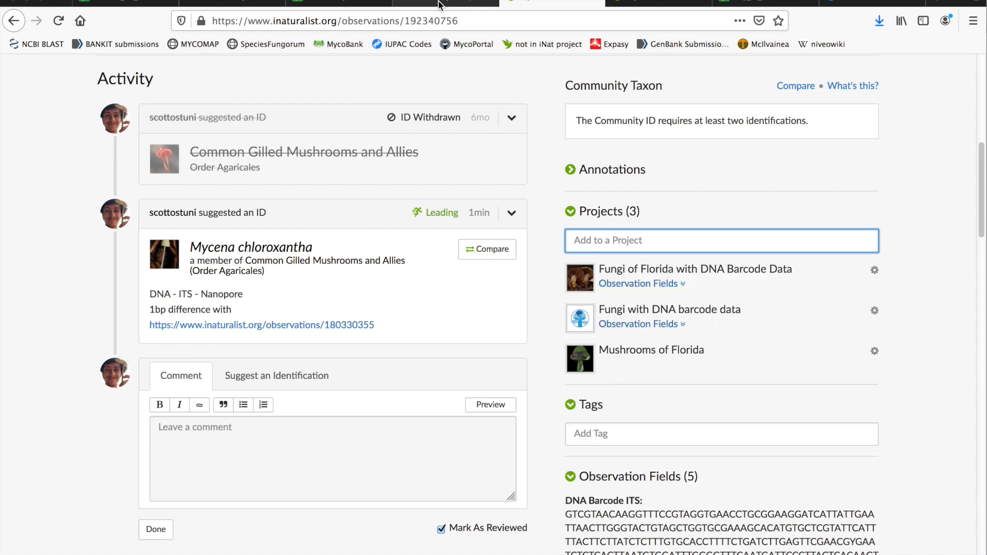
Step: Look over the observation's title, identification and project list on iNaturalist
left_click(438, 5)
left_click(542, 3)
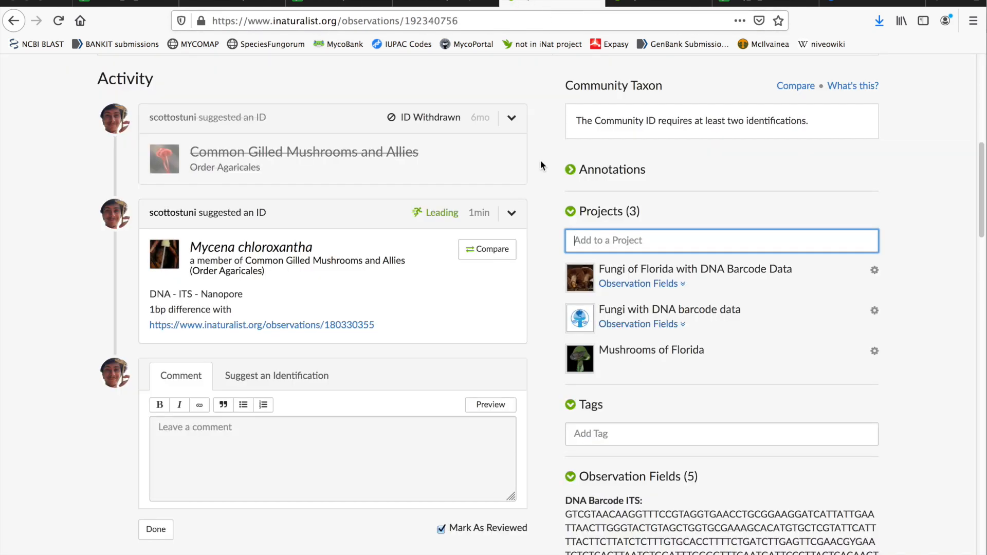
scroll(526, 175, "up", 10)
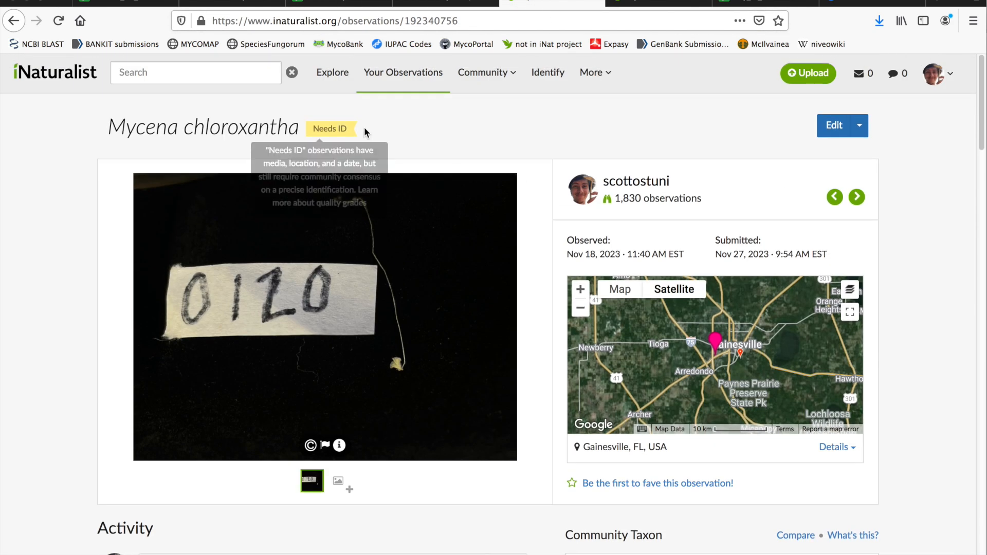
scroll(537, 133, "down", 4)
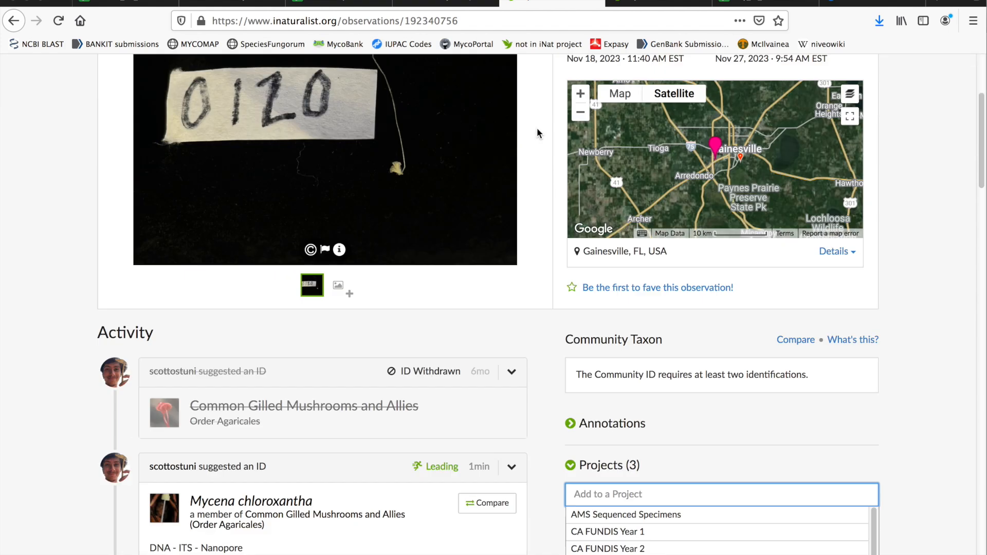
scroll(537, 130, "down", 8)
left_click(539, 165)
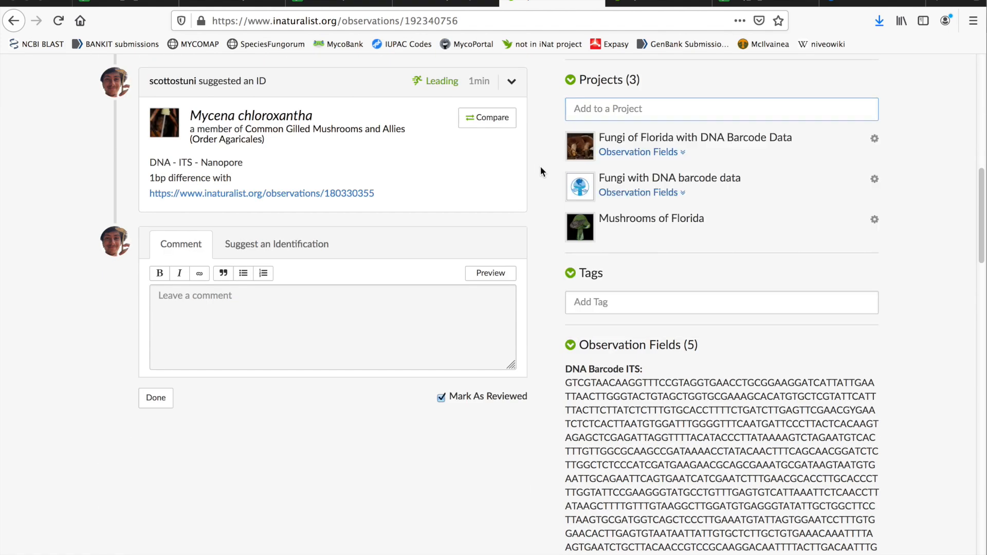
Step: Refresh the external data of record 192340756 in the MycoMap OMDL12 project
left_click(444, 1)
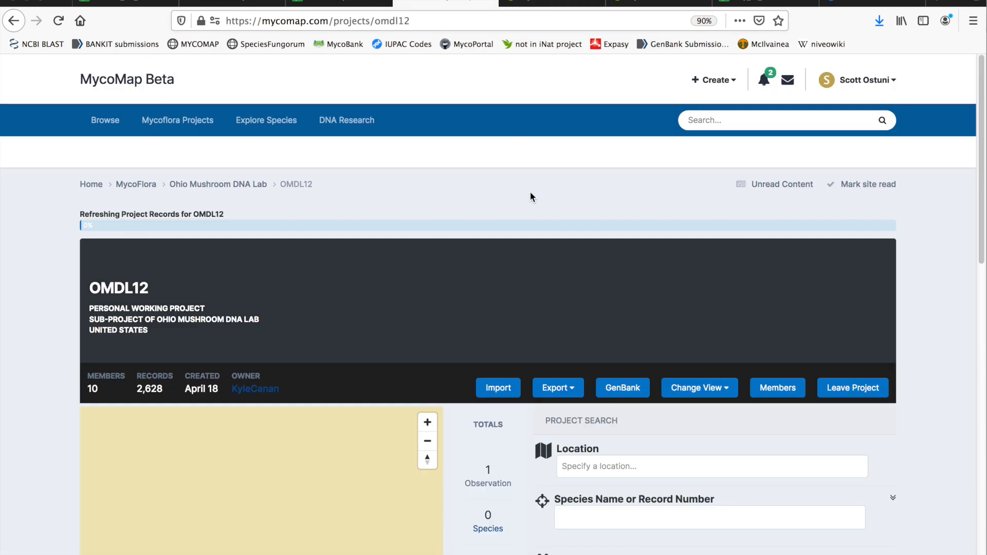
scroll(520, 193, "down", 11)
scroll(486, 221, "down", 3)
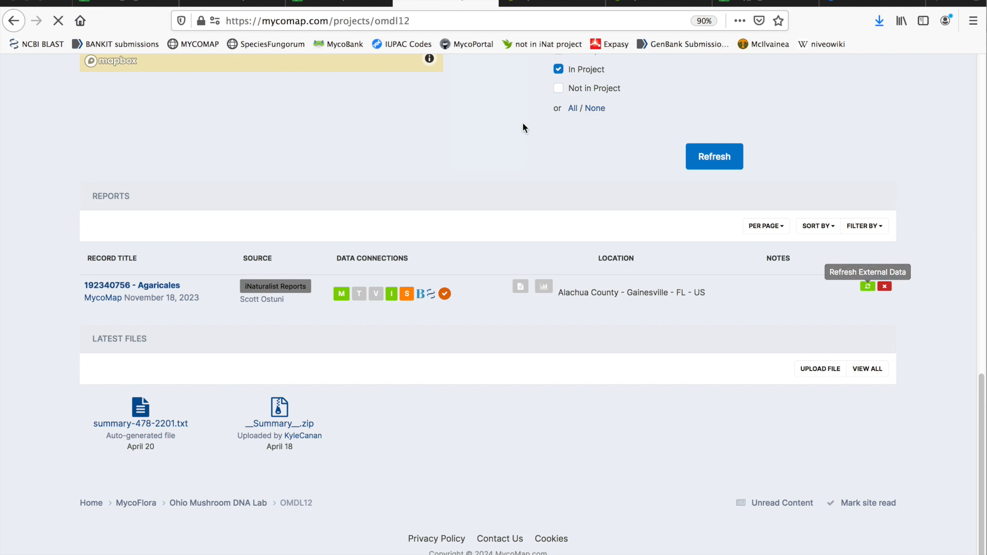
Step: Copy the species name Mycena chloroxantha from the iNaturalist identification into the ID cell of OMDL05042 in the OMDL Sequence data spreadsheet
left_click(560, 3)
left_click_drag(325, 115, 190, 118)
key("super+c")
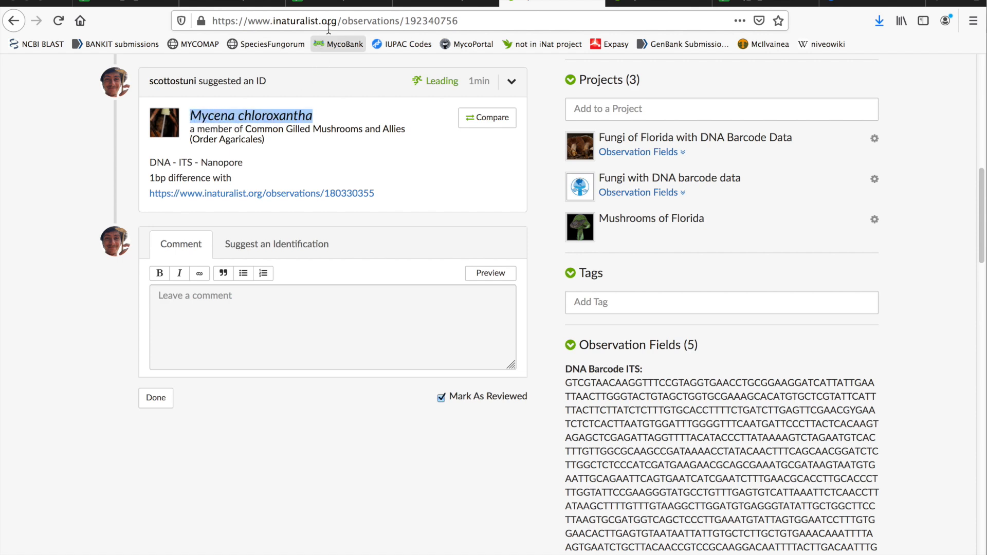
left_click(334, 6)
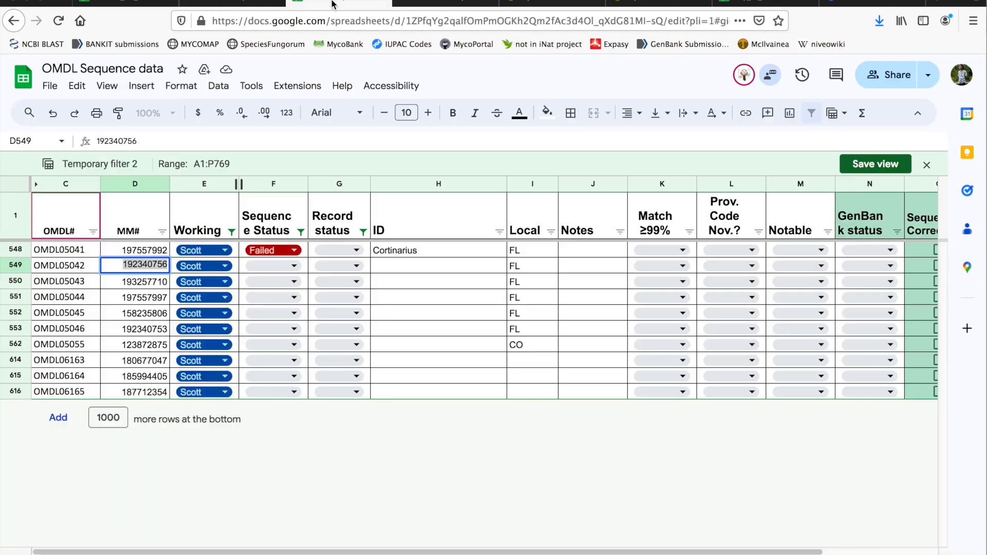
left_click(407, 268)
key("super+v")
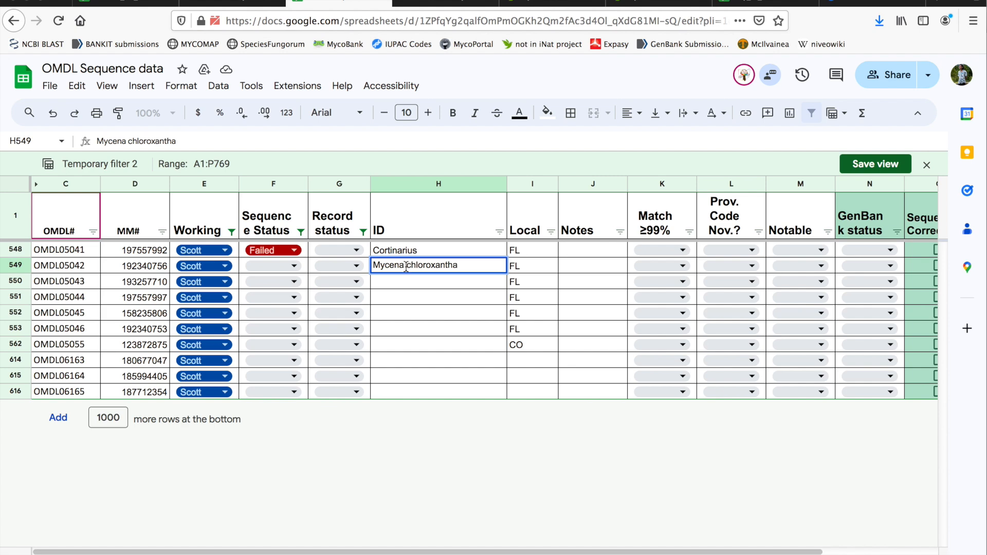
Step: Set OMDL05042's sequence status to Good and record status to Validated, and return to its iNaturalist observation
left_click(284, 267)
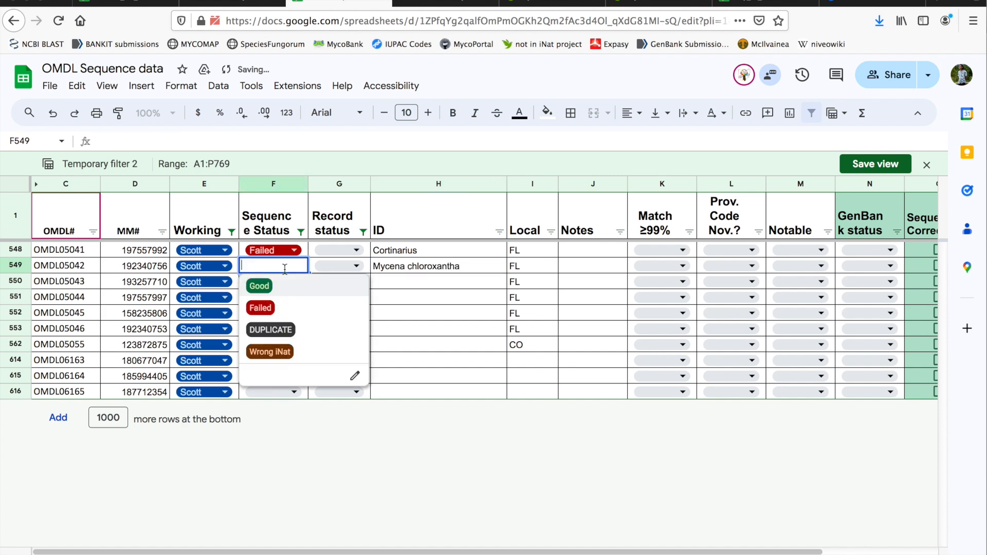
left_click(286, 286)
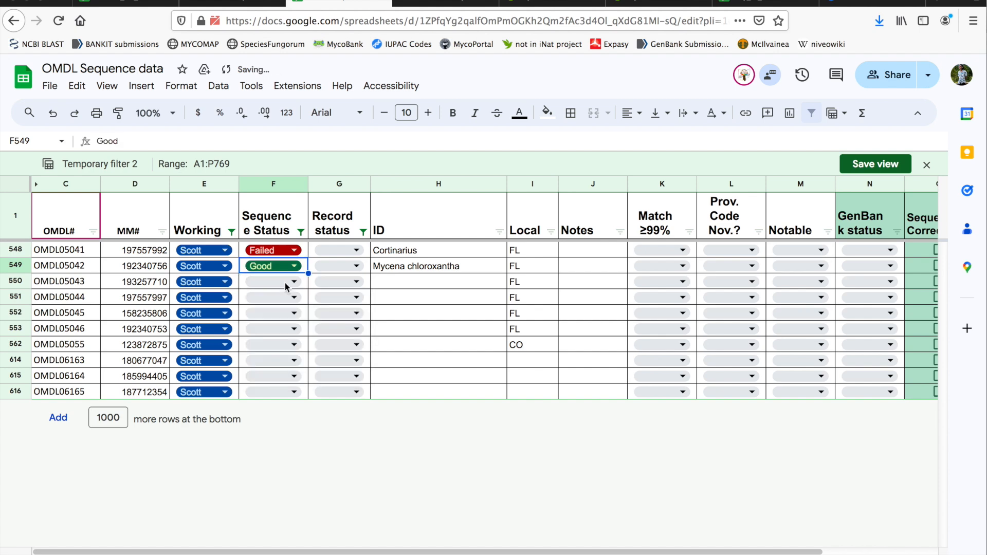
left_click(335, 267)
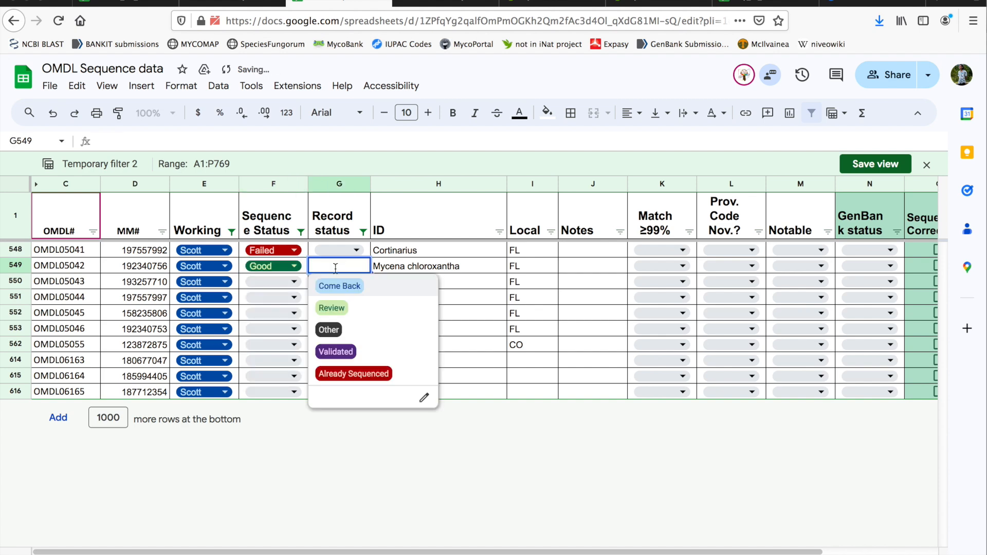
left_click(374, 354)
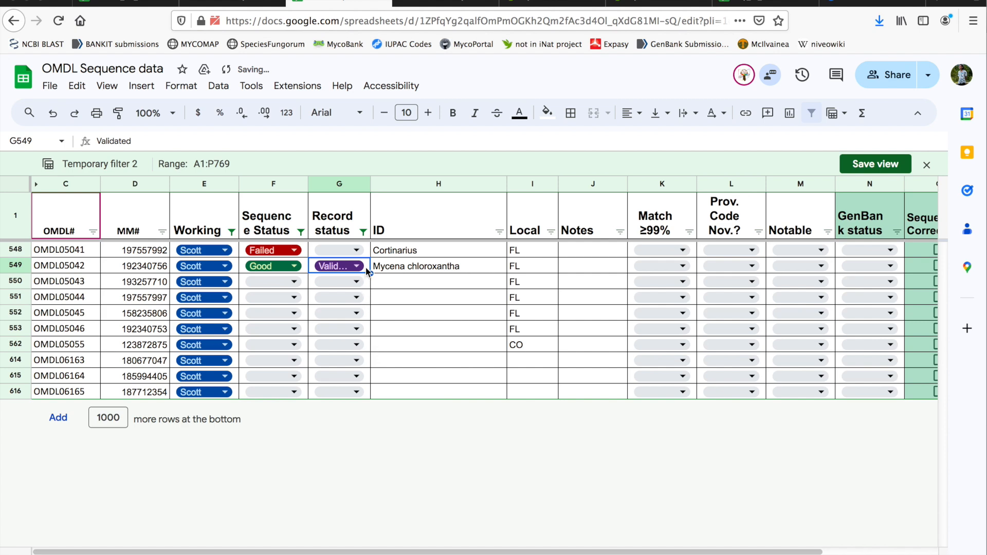
left_click(529, 267)
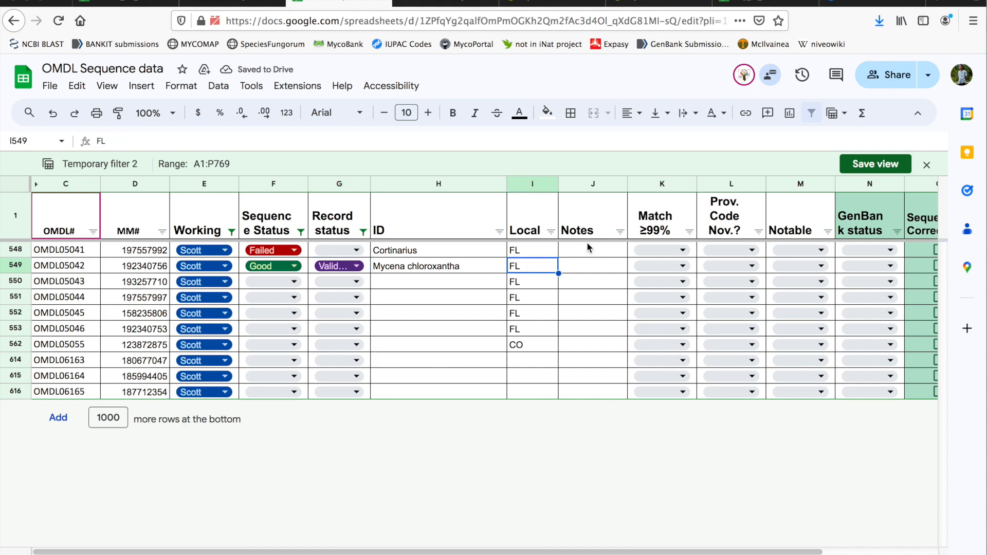
left_click(553, 4)
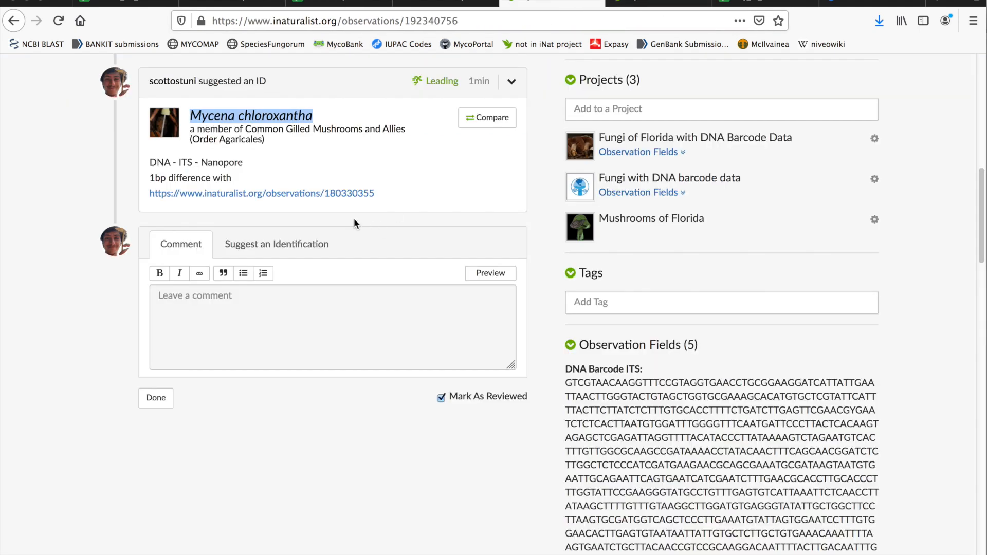
left_click_drag(146, 175, 418, 200)
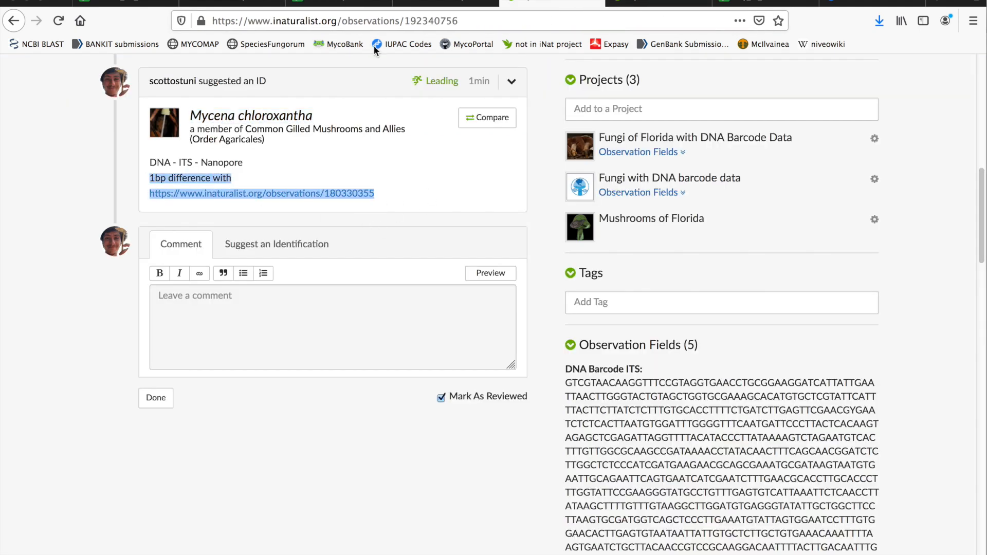
left_click(313, 3)
double_click(594, 266)
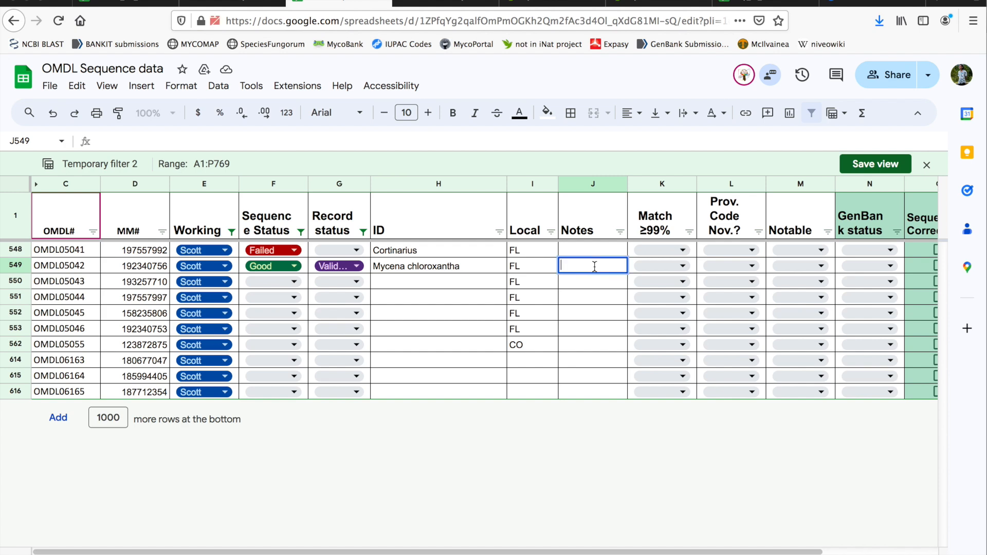
type("1bp difference with https://www.inaturalist.org/observations/192340756")
key("Return")
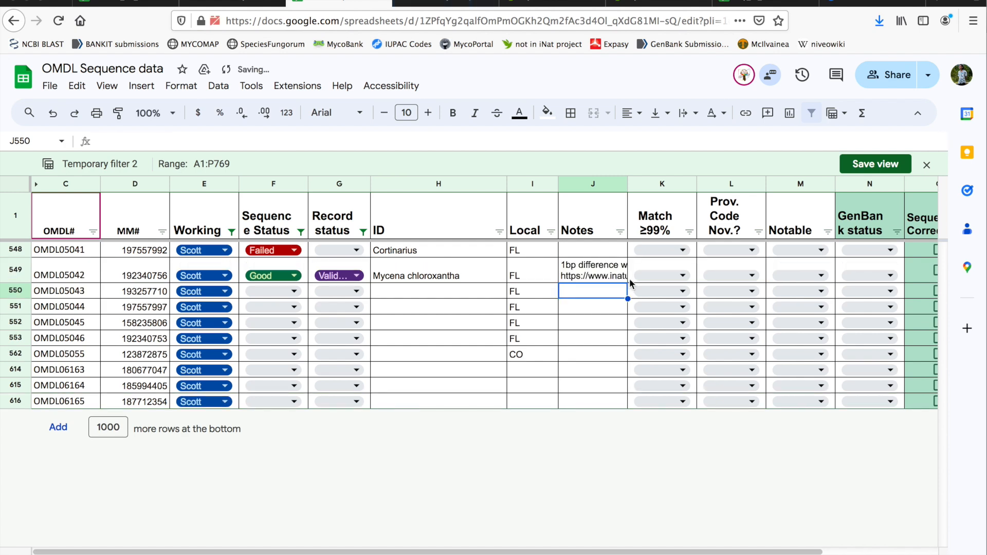
Step: Set Match ≥99% to Yes for OMDL05042
left_click(662, 184)
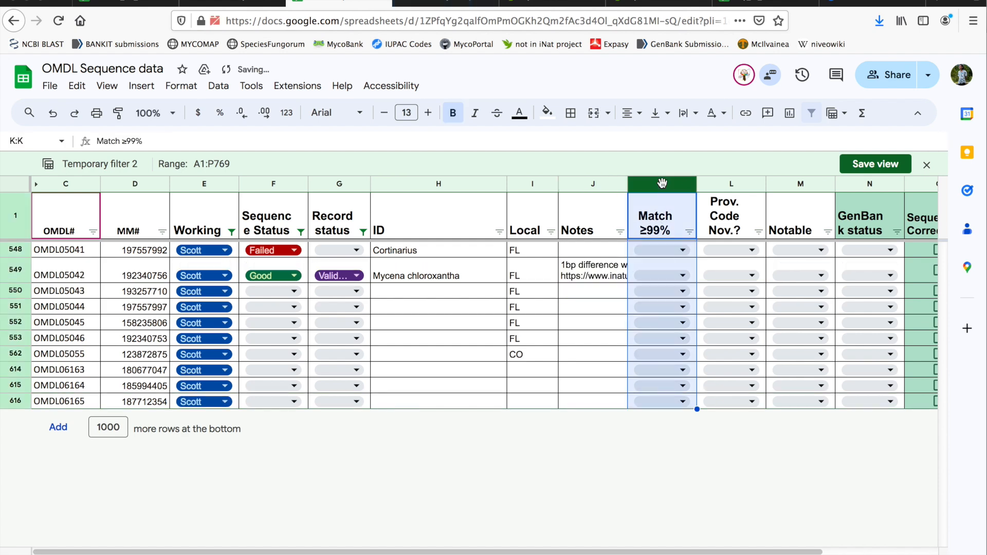
left_click(675, 276)
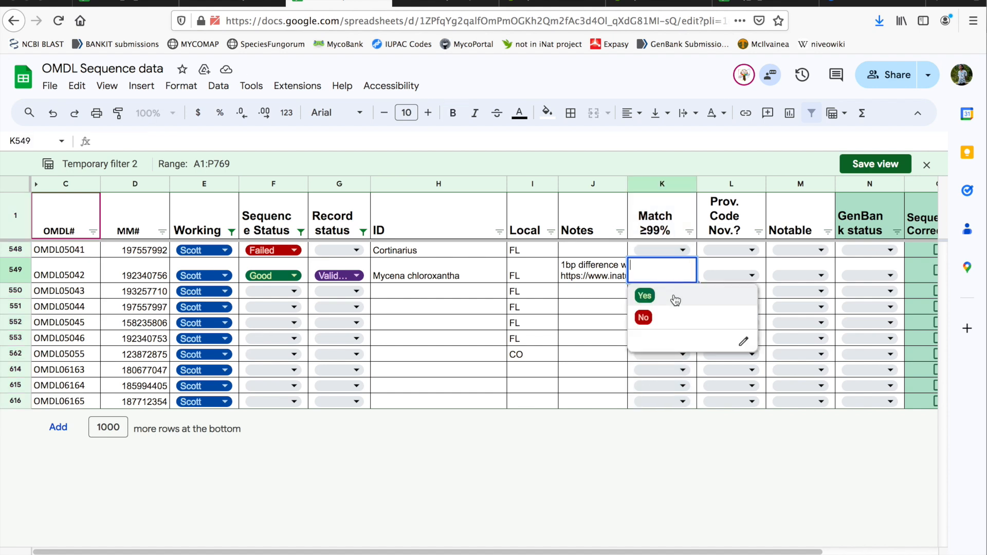
left_click(675, 297)
left_click(674, 280)
left_click(671, 296)
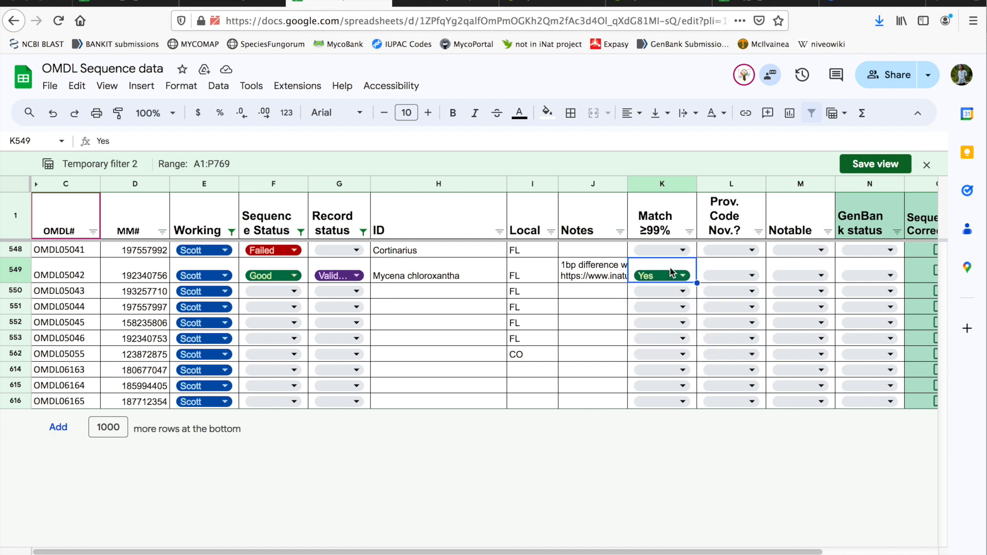
Step: Set Prov. Code Nov.? to No for OMDL05042, and check the Notable options without choosing one
left_click(724, 182)
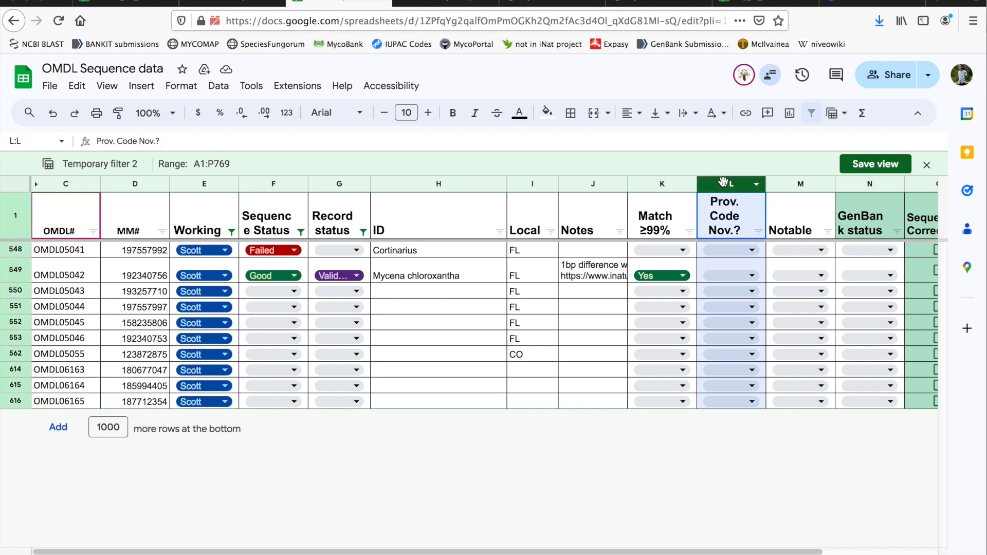
left_click(728, 277)
left_click(730, 320)
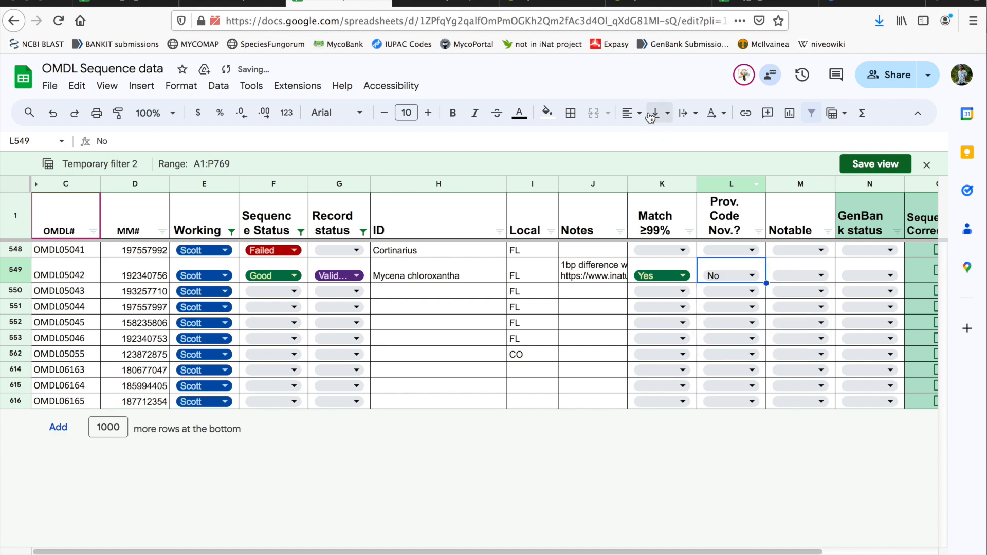
left_click(792, 279)
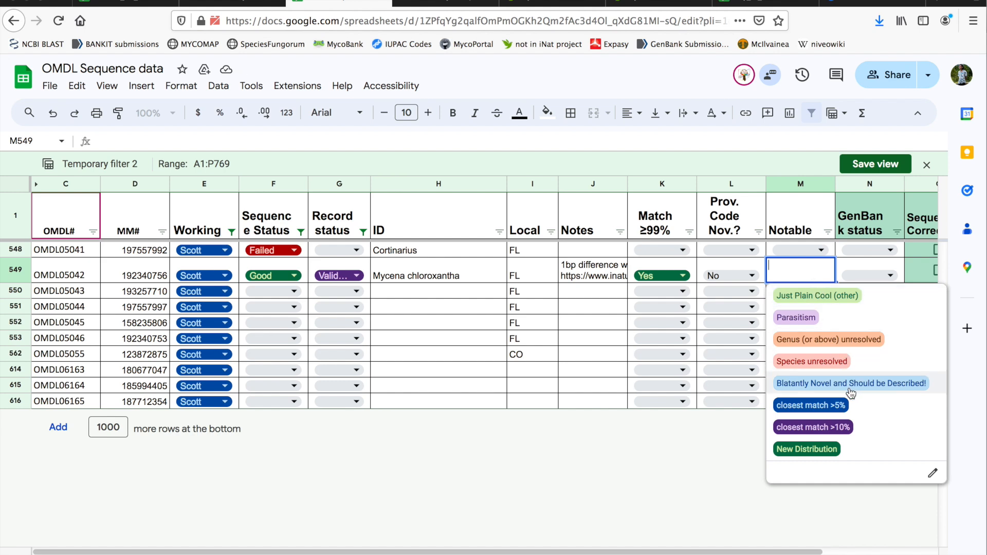
left_click(650, 463)
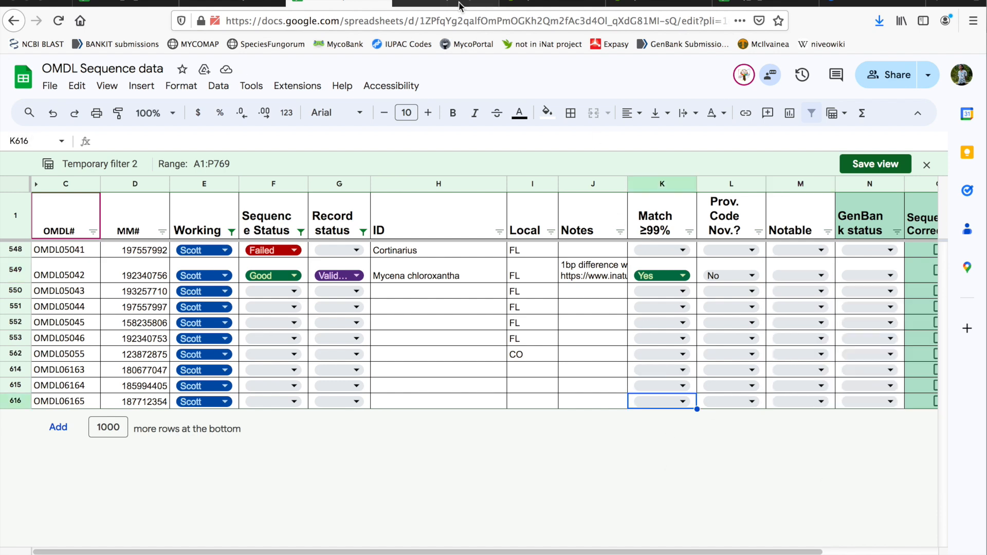
Step: Close the reference iNaturalist observation 180330355, check the MycoMap OMDL12 project, and return to the OMDL Sequence data spreadsheet
left_click(652, 2)
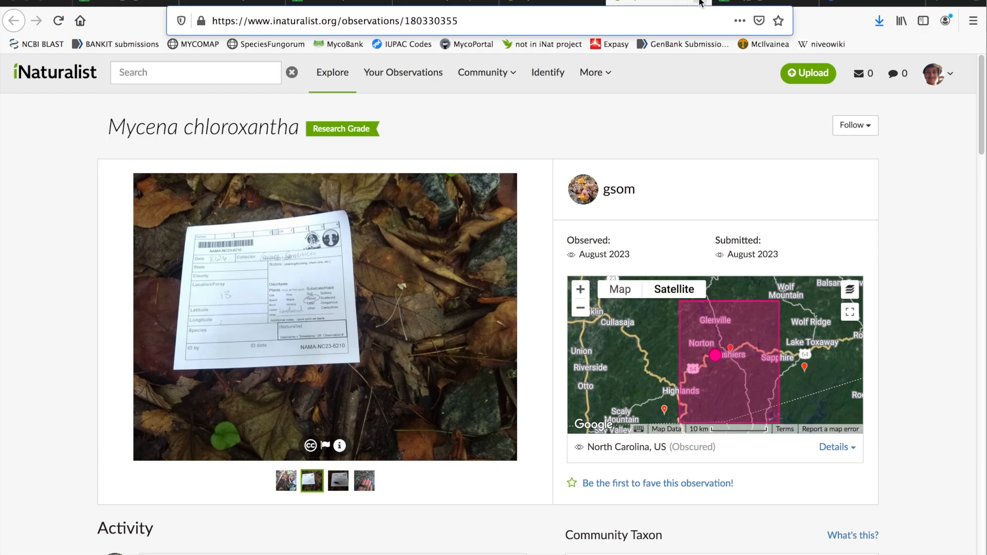
left_click(703, 2)
left_click(552, 3)
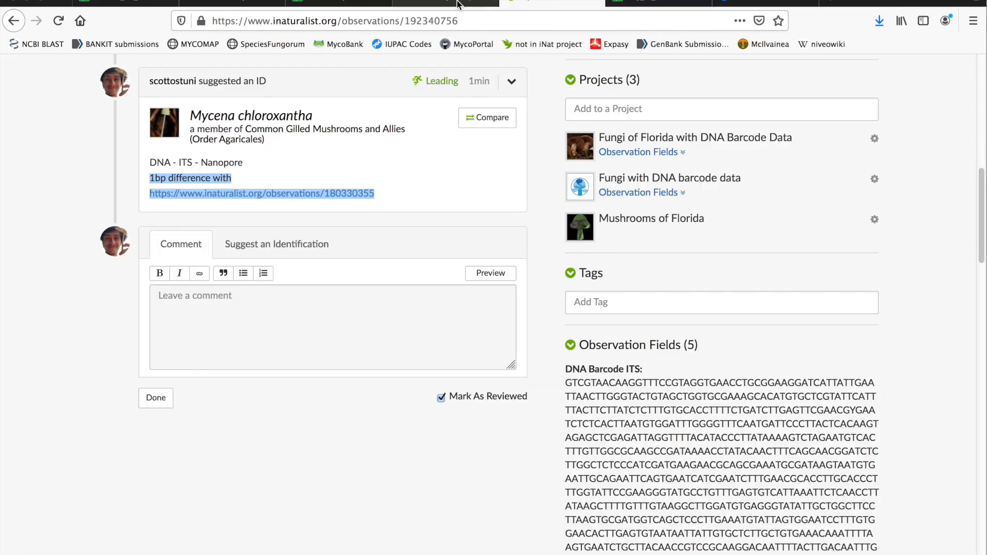
left_click(508, 2)
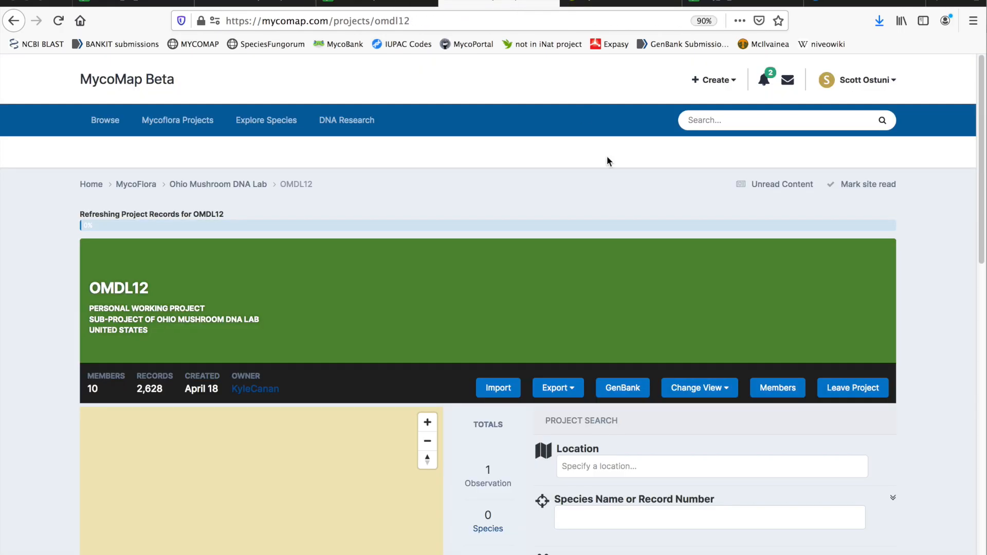
left_click(402, 6)
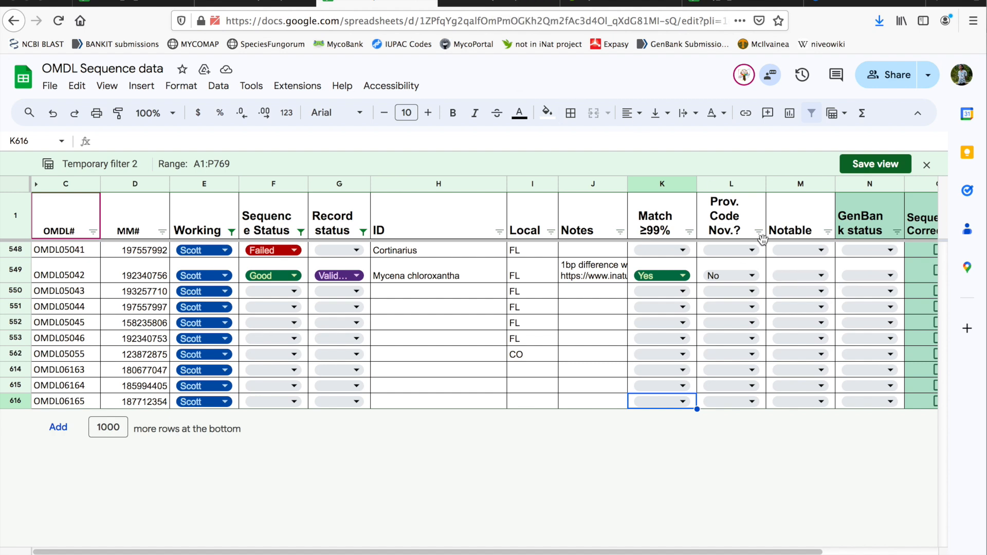
Step: Open the NCBI verification form of record 192340756 in the MycoMap OMDL12 project and review its fields
left_click(499, 4)
scroll(524, 236, "down", 10)
scroll(523, 237, "down", 6)
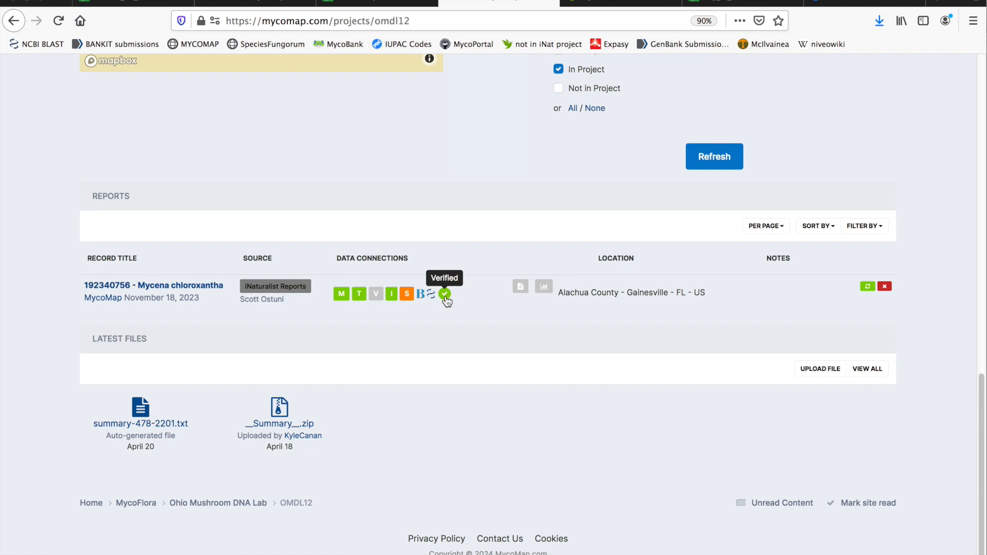
left_click(431, 295)
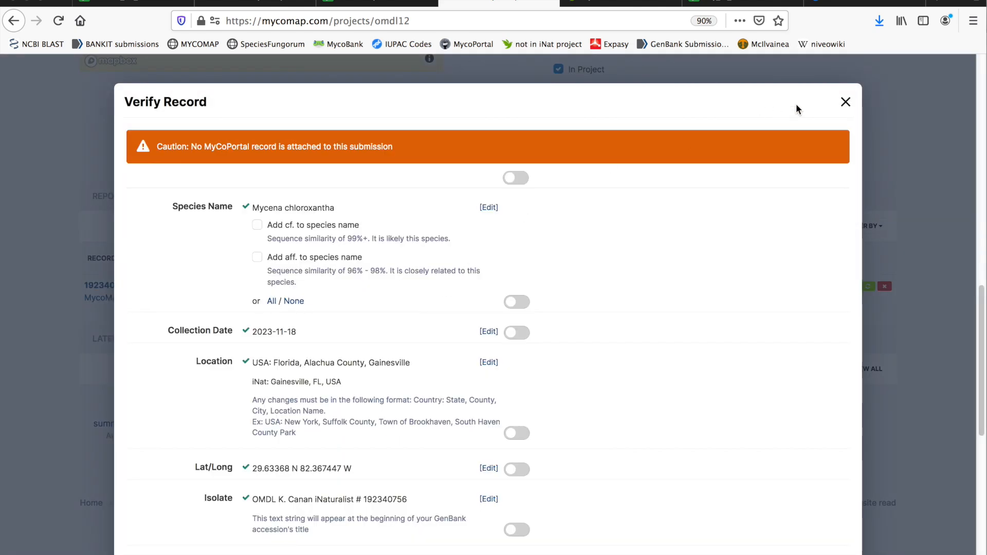
left_click(846, 102)
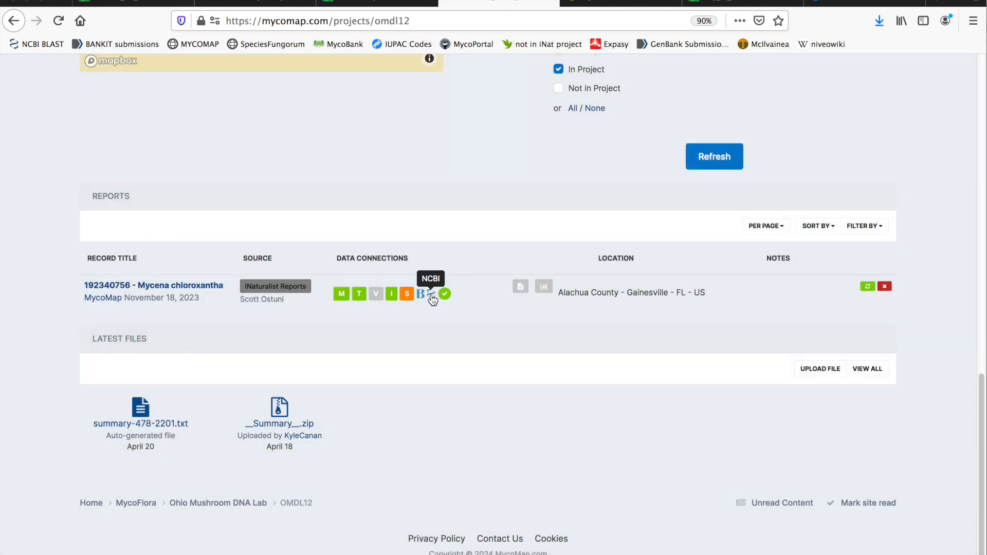
left_click(432, 297)
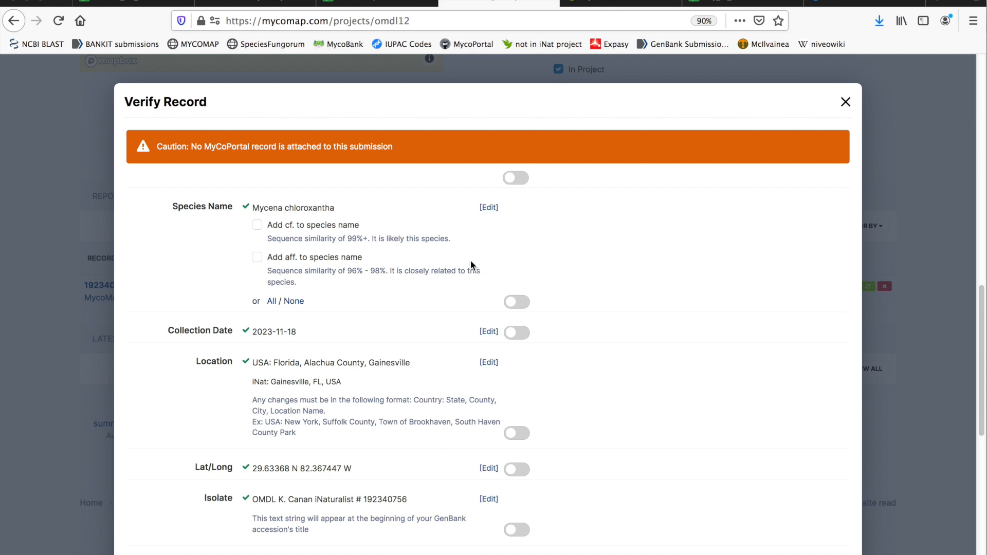
scroll(442, 303, "down", 10)
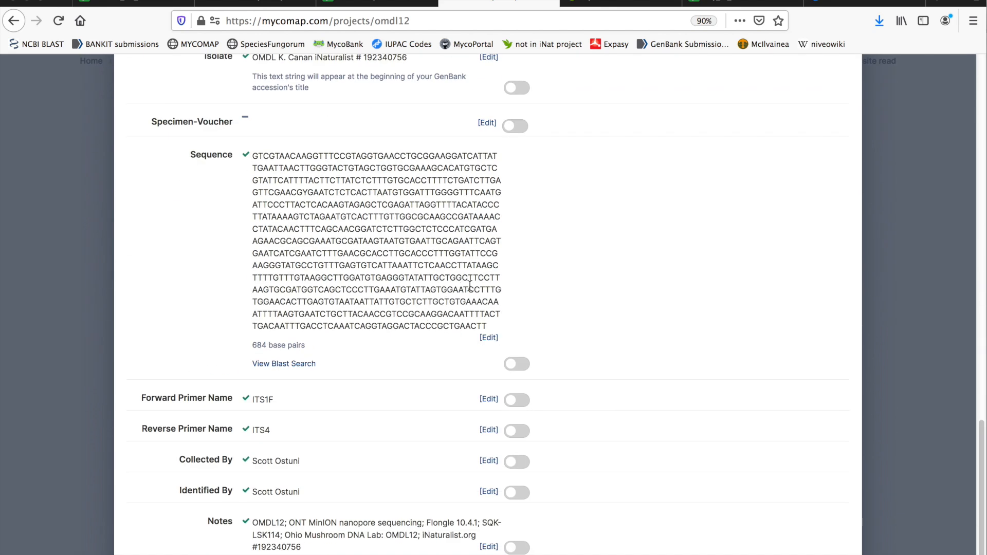
scroll(463, 288, "up", 6)
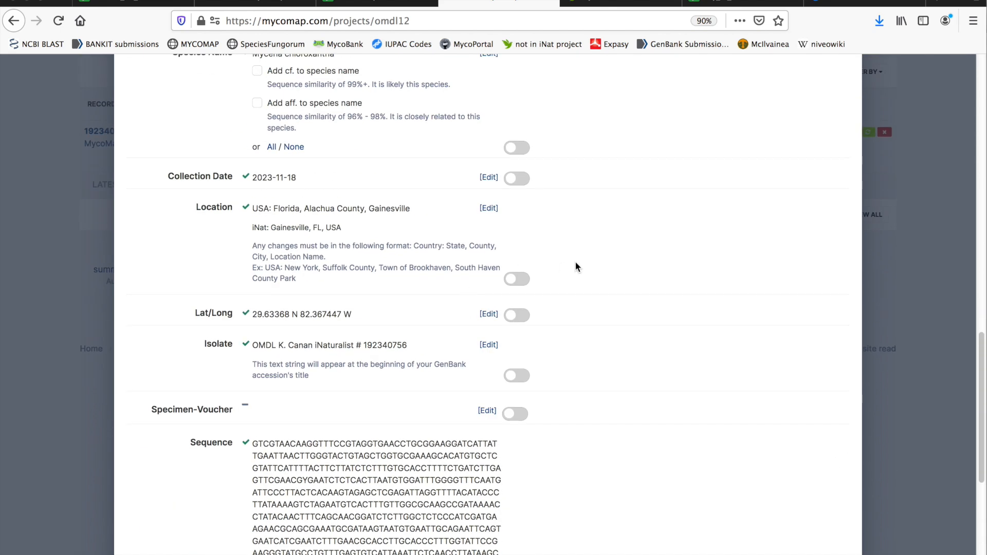
scroll(575, 266, "up", 3)
Step: Mark all fields of record 192340756 as verified, check the entries, and save the verification
left_click(516, 137)
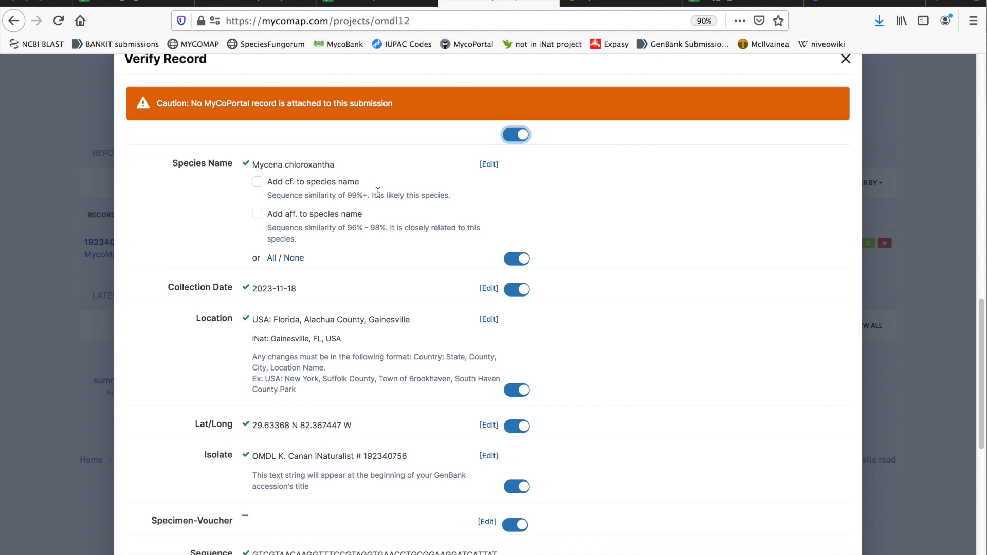
scroll(378, 190, "down", 3)
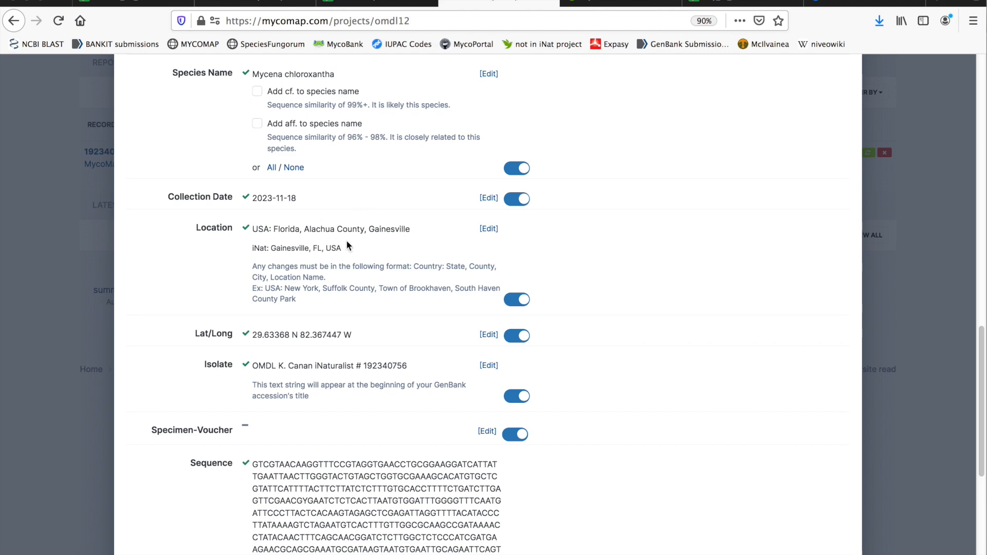
scroll(375, 222, "down", 7)
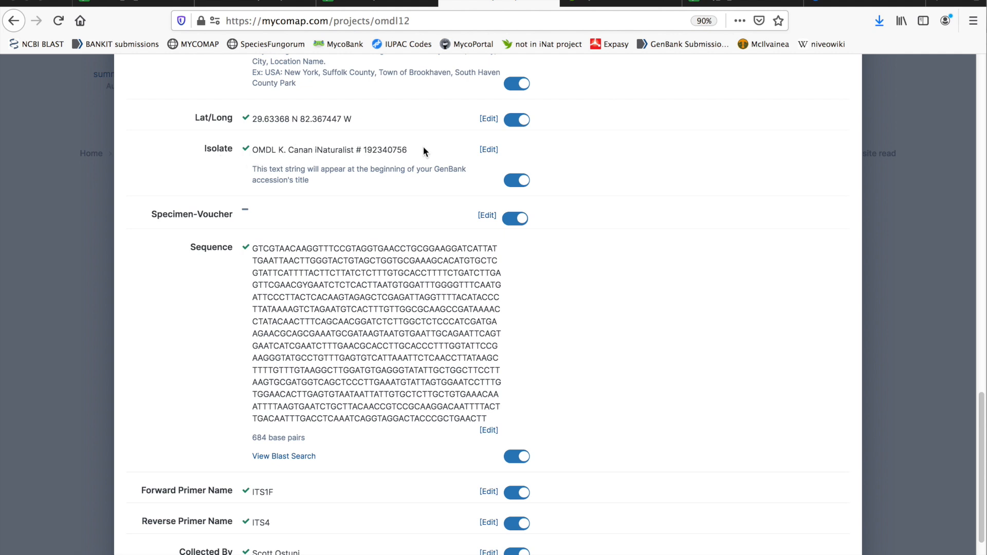
scroll(535, 337, "down", 5)
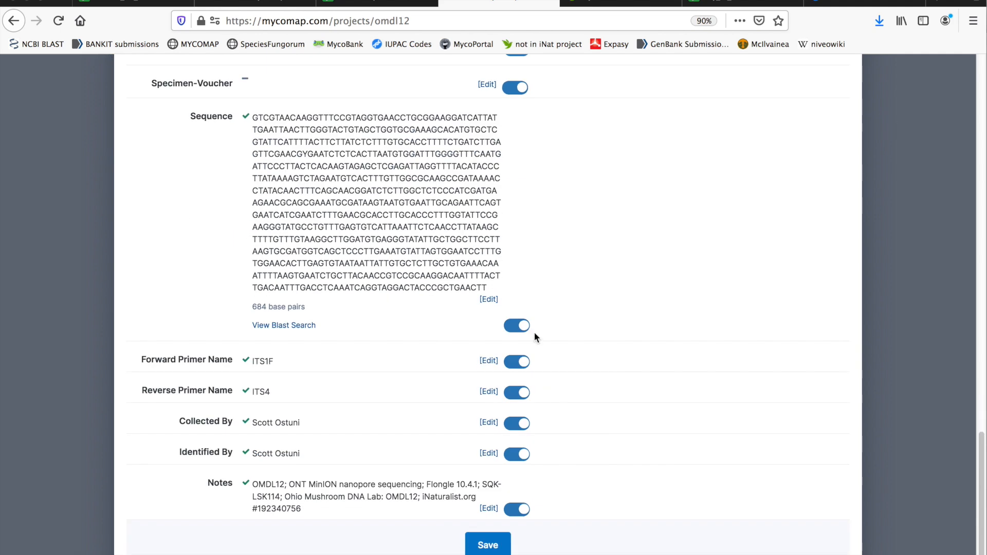
left_click(488, 544)
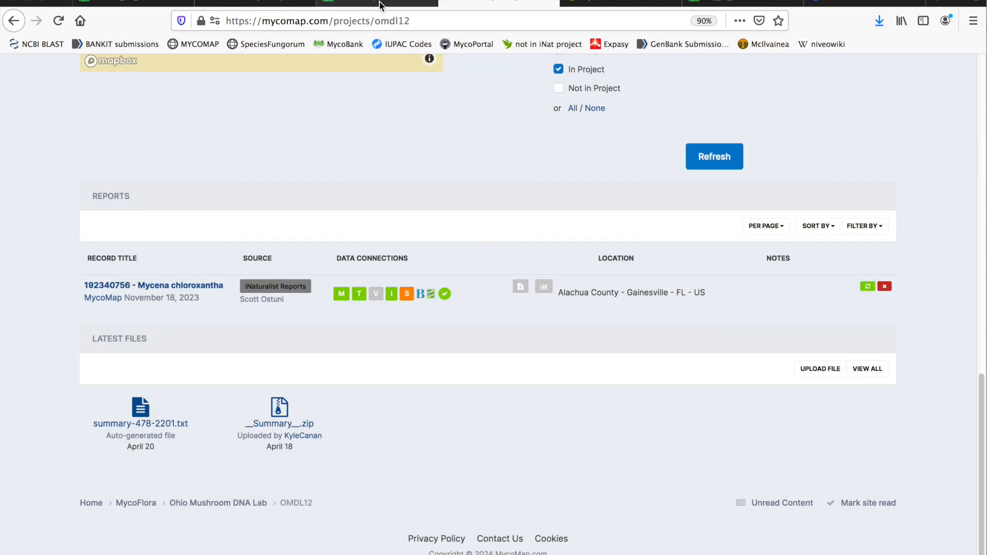
Step: Set OMDL05042's GenBank status to Ready in the spreadsheet and reapply the Sequence Status filter for blank and Good rows
left_click(380, 6)
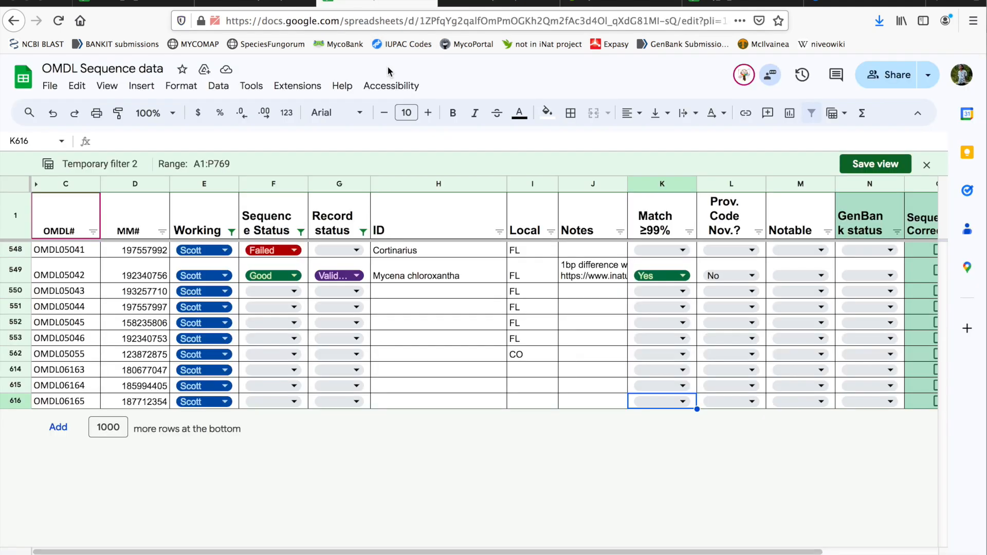
left_click(871, 187)
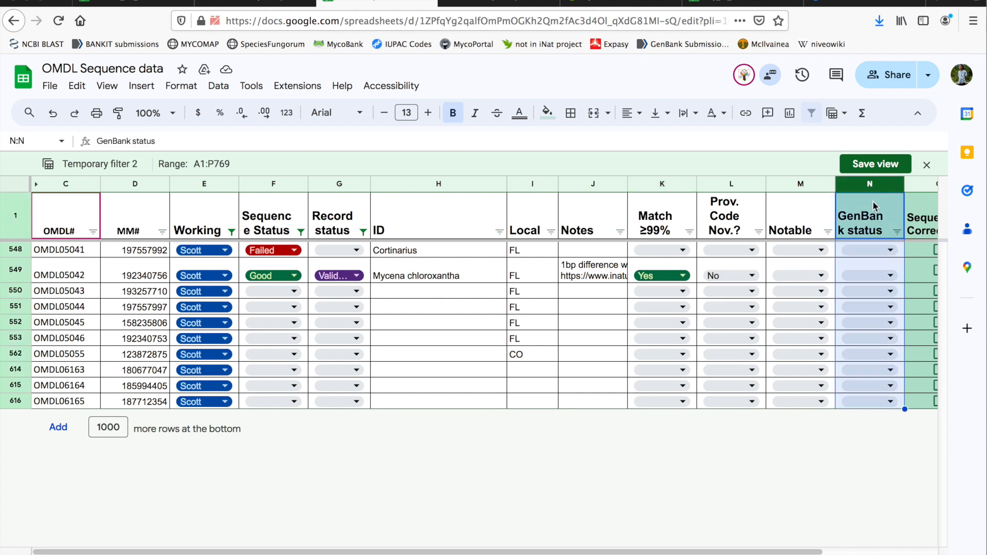
left_click(881, 274)
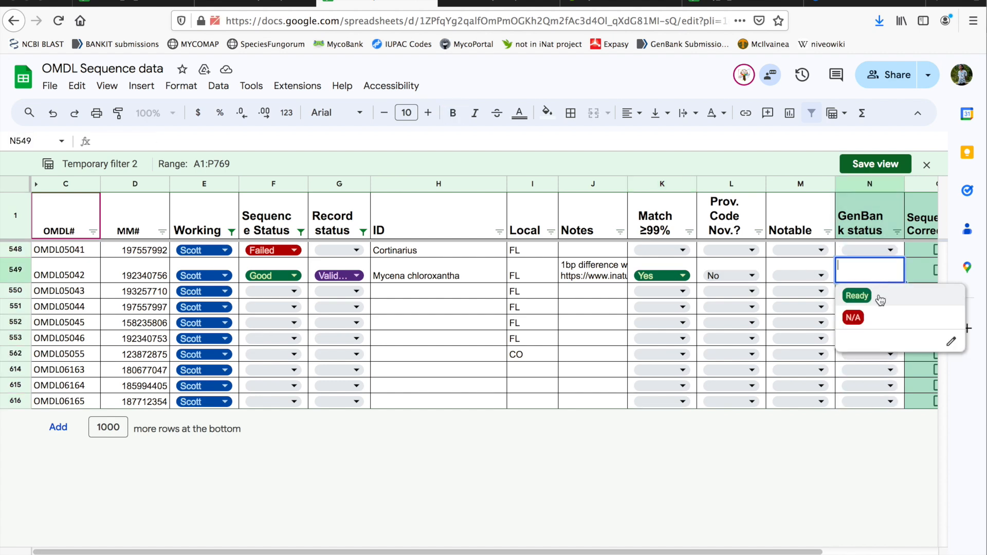
left_click(858, 296)
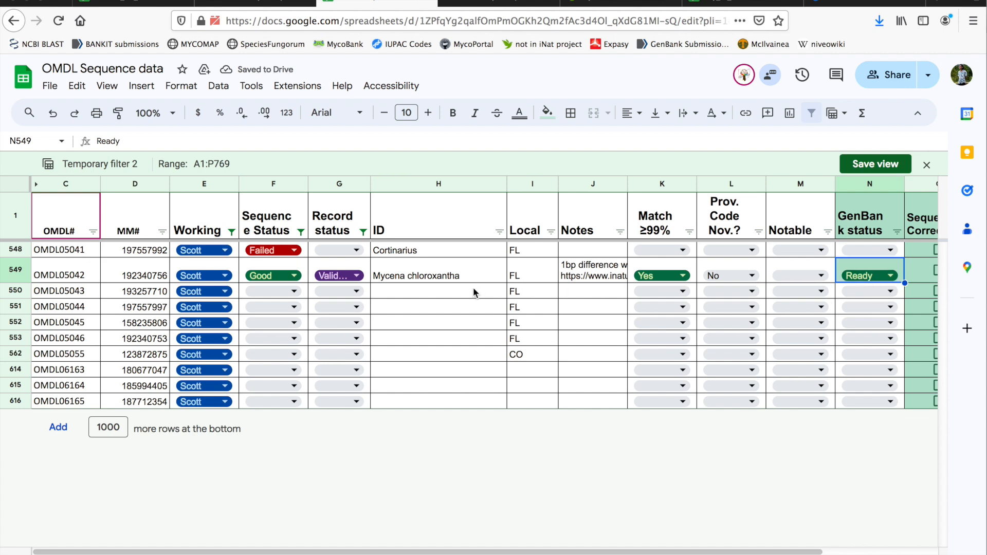
left_click(301, 232)
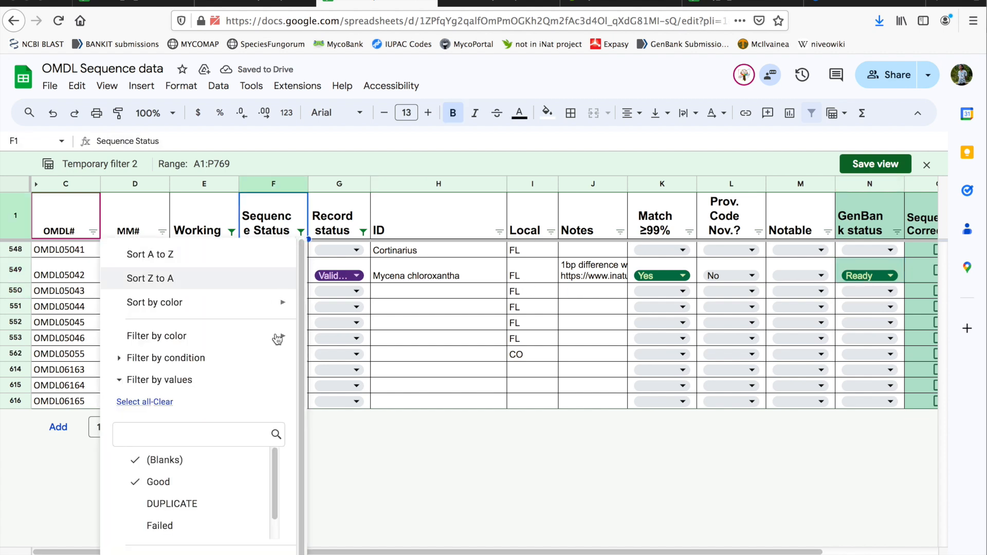
left_click(284, 553)
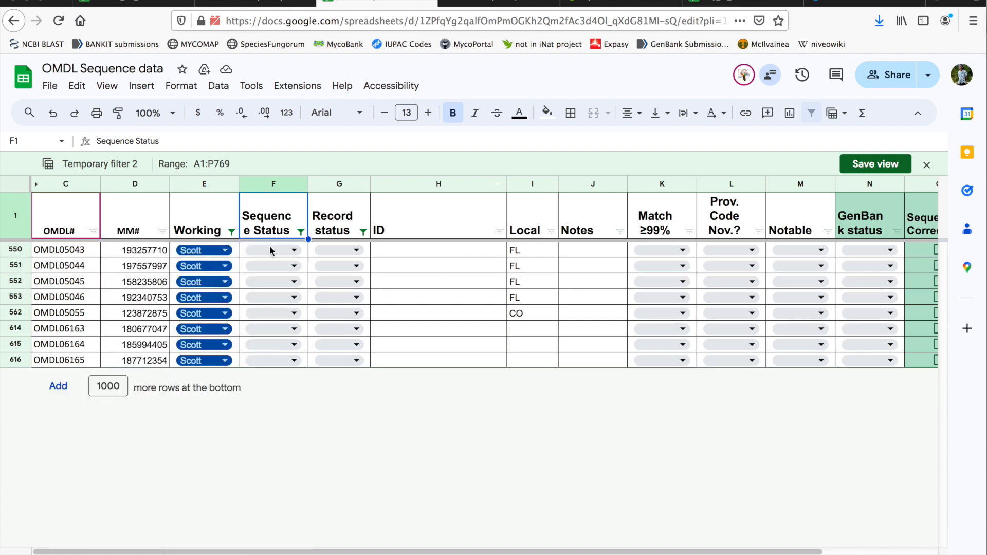
Step: Copy OMDL05043's MM# 193257710 from the spreadsheet and open the iNaturalist observation with that number
double_click(150, 250)
key("ctrl+c")
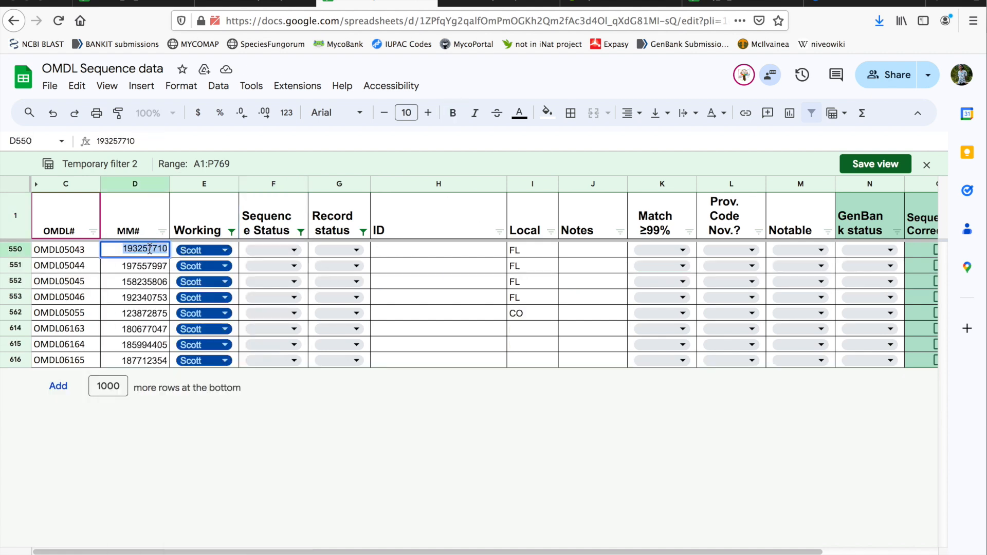
left_click(621, 4)
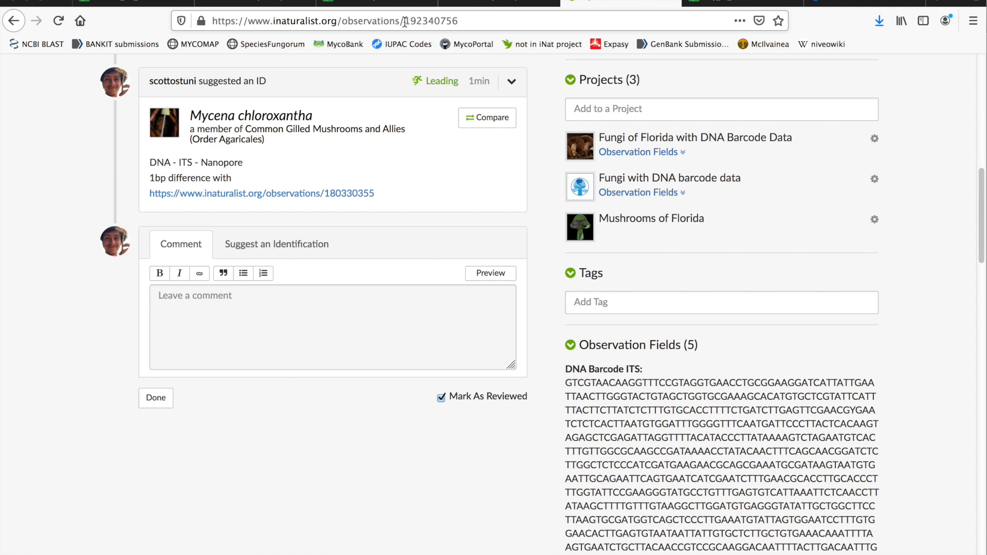
left_click_drag(405, 20, 565, 20)
key("ctrl+v")
key("Return")
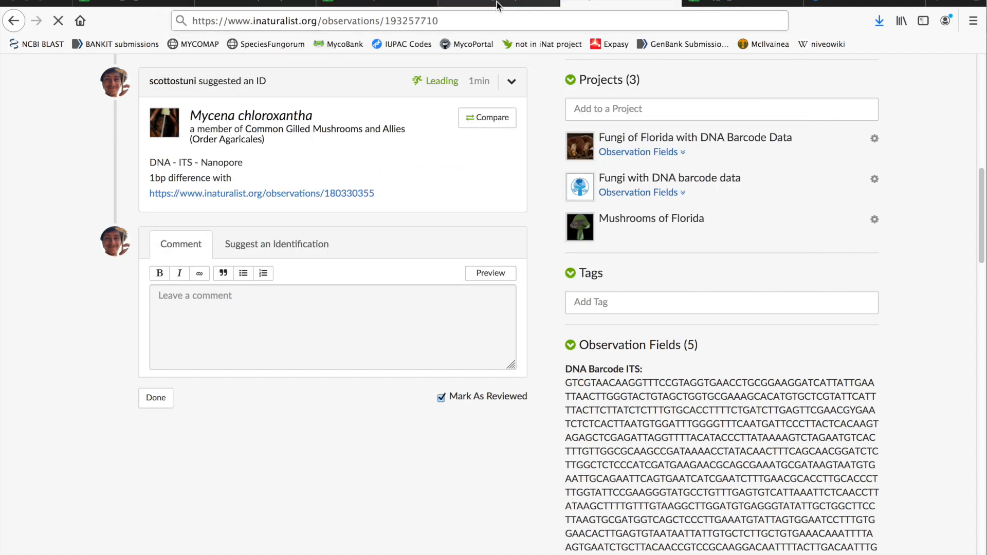
Step: Go to the species name or record number search in the MycoMap OMDL12 project
left_click(514, 5)
scroll(517, 218, "up", 10)
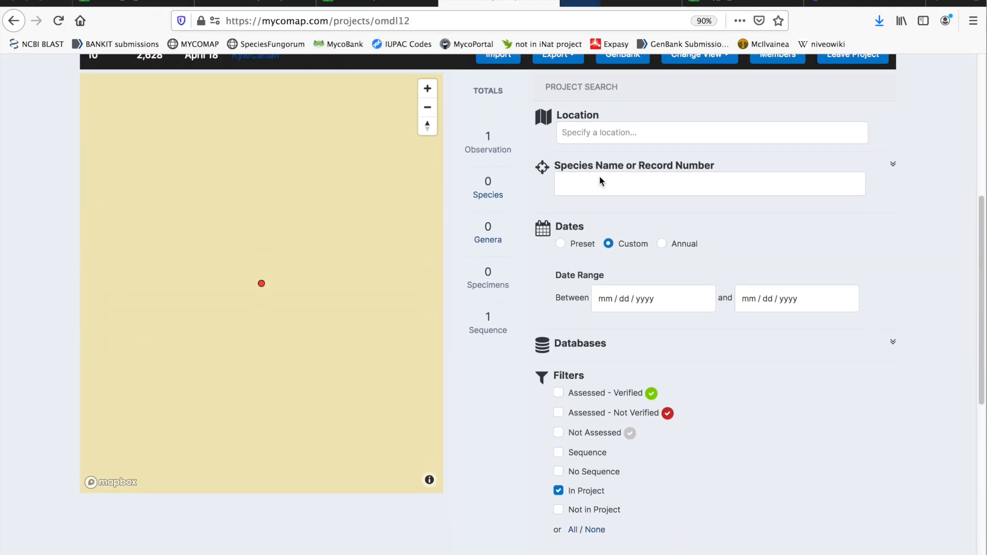
Step: Filter the OMDL12 project records by record number 193257710, keeping only records in the project, and refresh the results
left_click(601, 5)
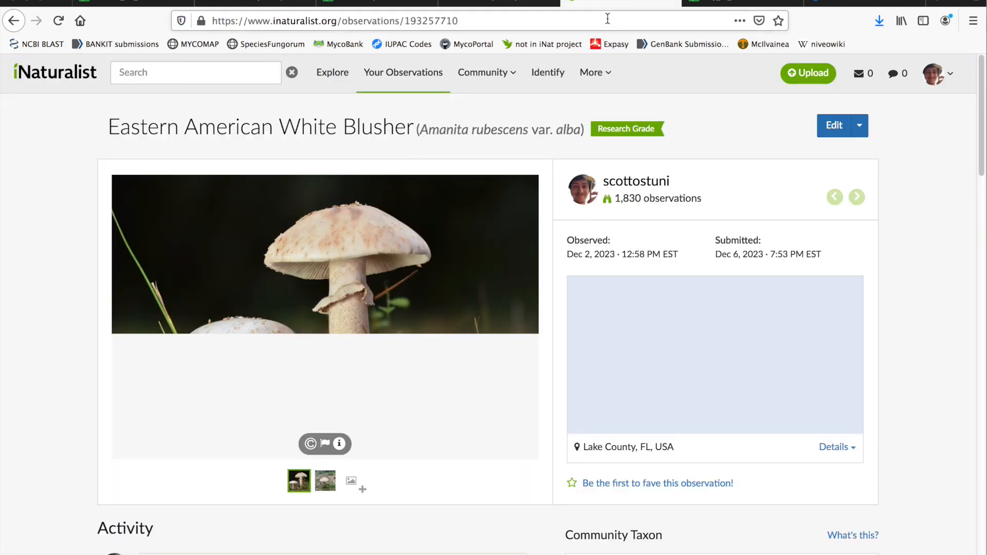
left_click(514, 6)
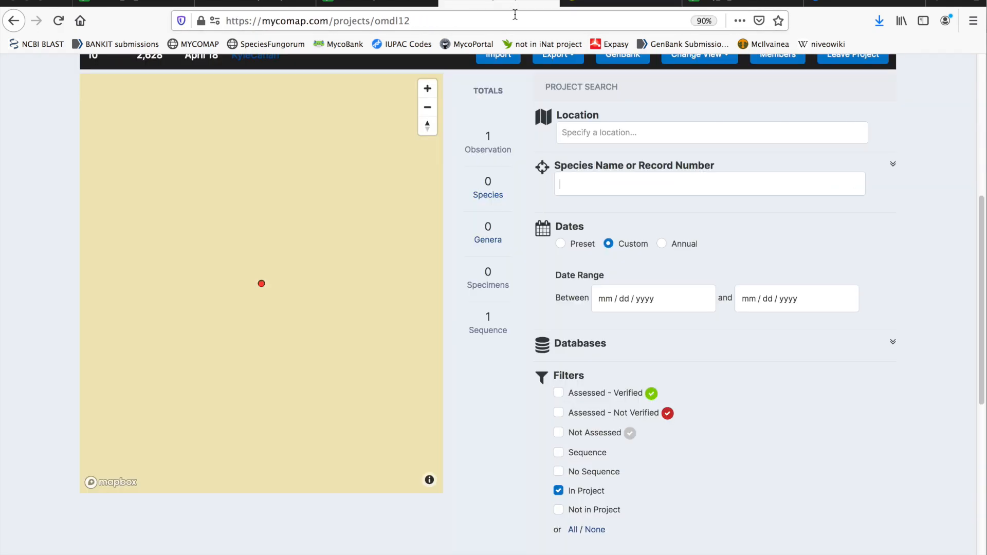
left_click(609, 177)
type("192340756")
key("Return")
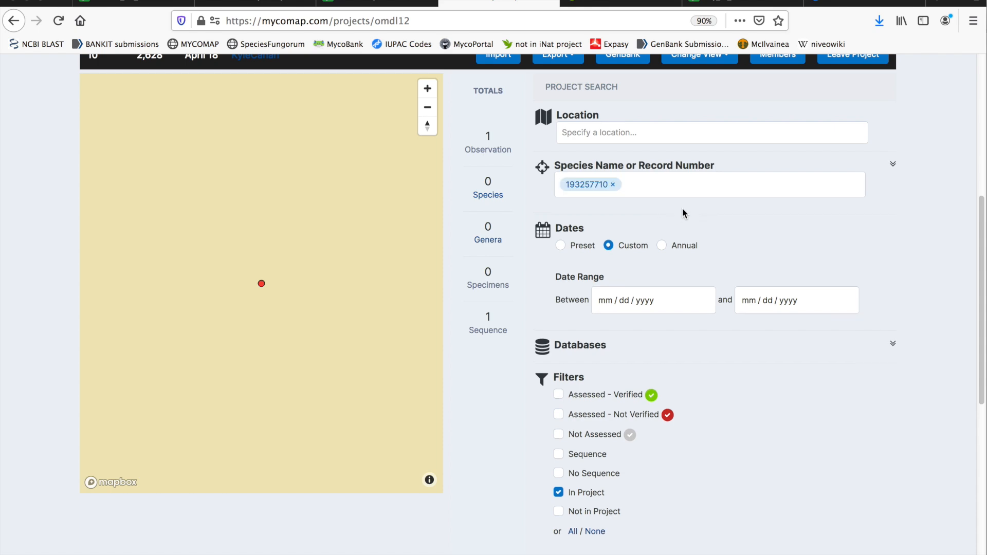
scroll(682, 209, "down", 4)
scroll(683, 208, "down", 2)
scroll(683, 209, "up", 8)
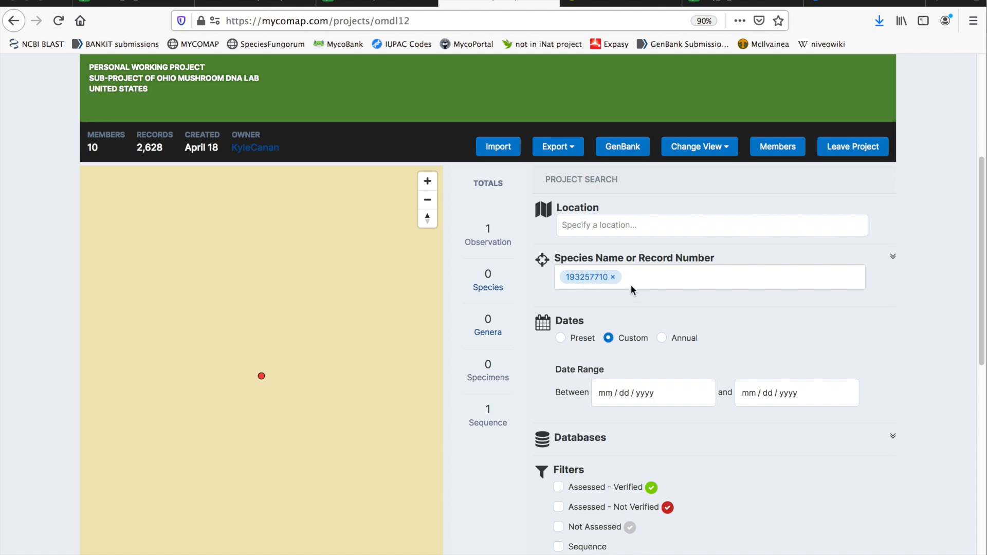
scroll(672, 298, "down", 5)
left_click(715, 372)
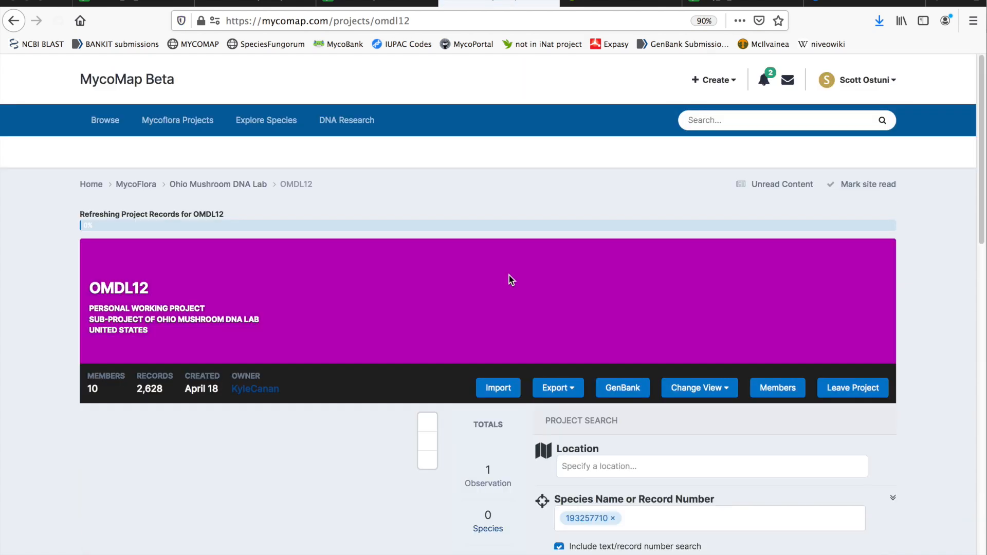
scroll(509, 275, "down", 10)
scroll(509, 275, "down", 3)
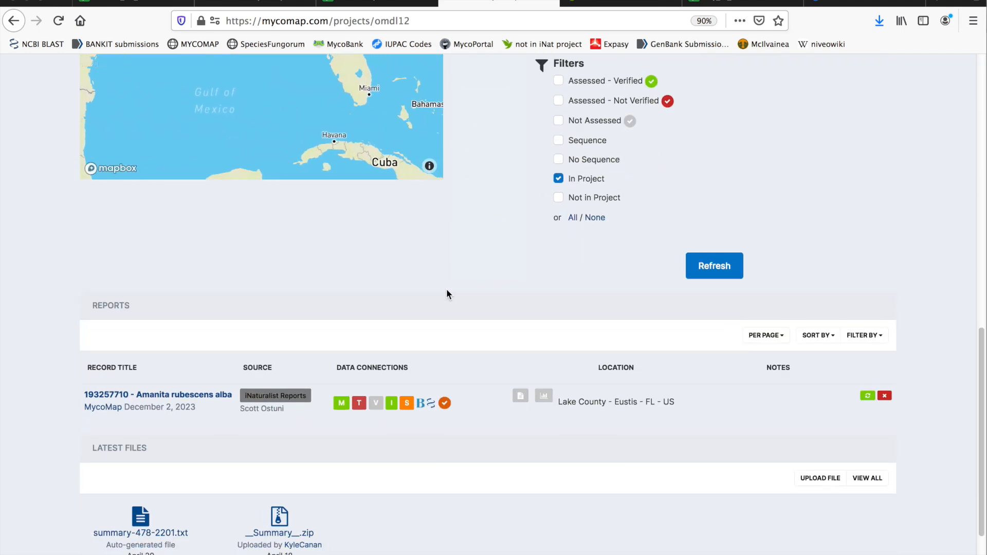
left_click(405, 408)
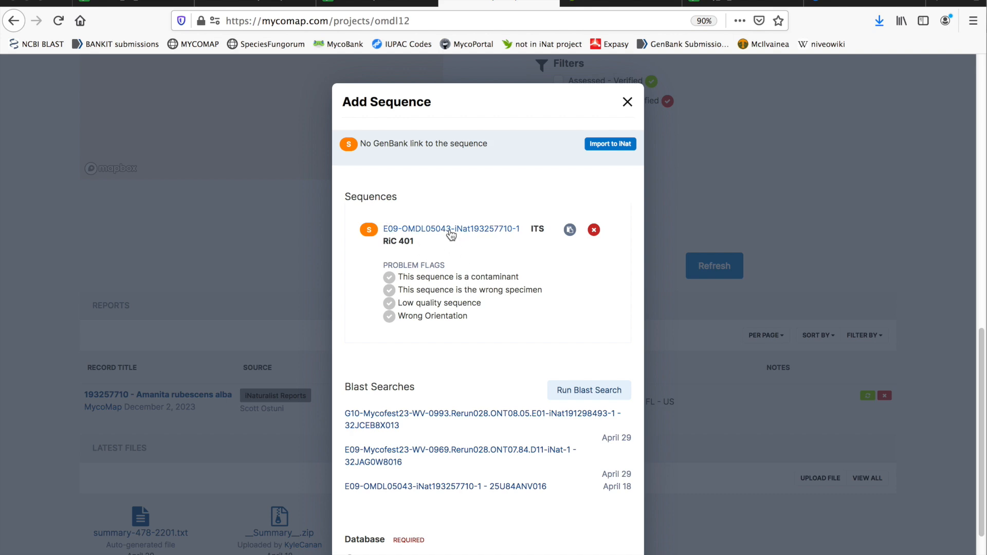
right_click(452, 233)
left_click(458, 232)
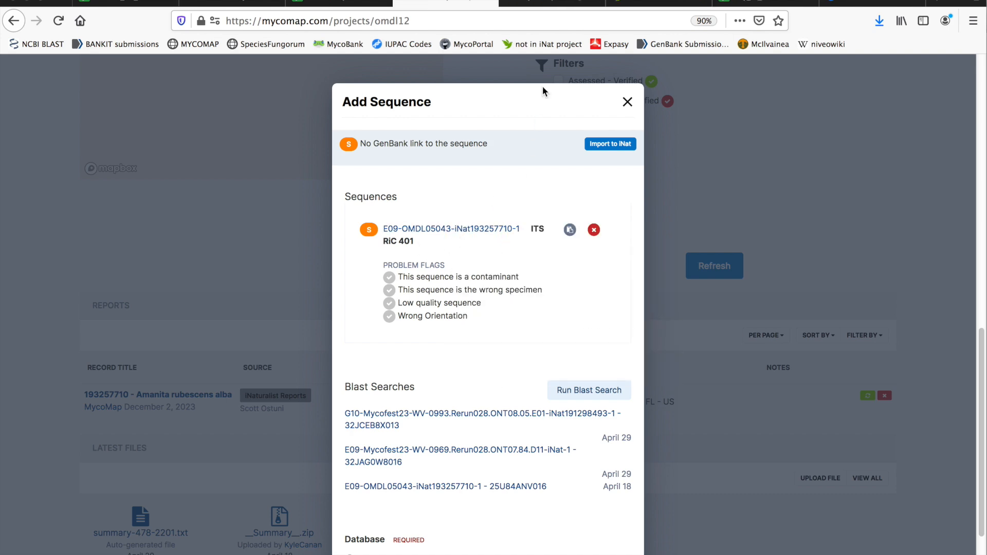
left_click(569, 4)
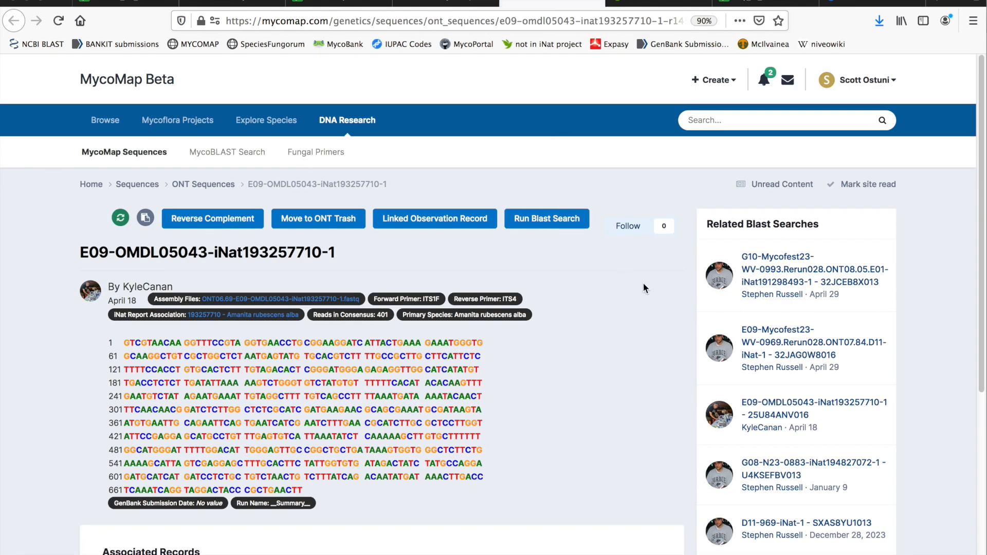
Step: Read through the sequence page, then view both photos of the matching iNaturalist observation
scroll(643, 284, "down", 3)
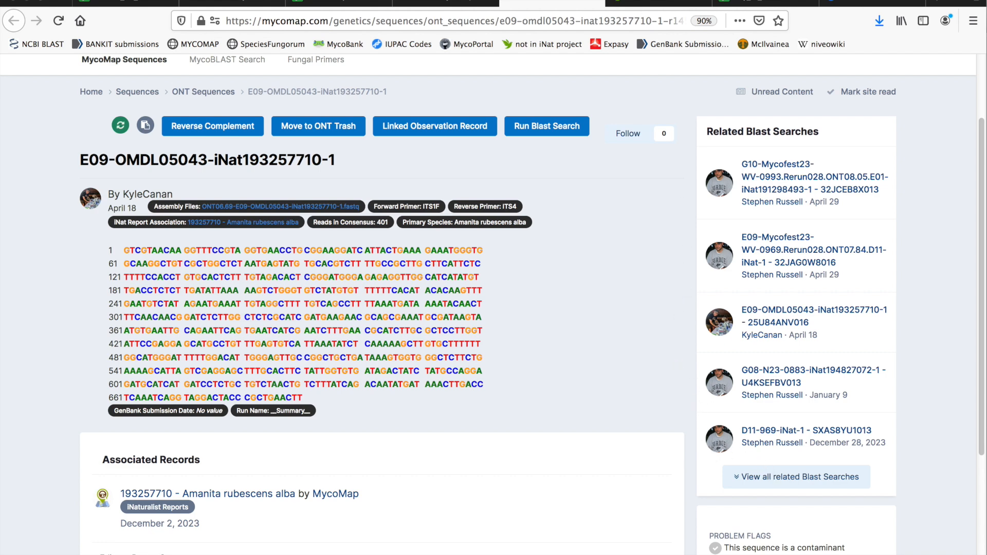
left_click(647, 3)
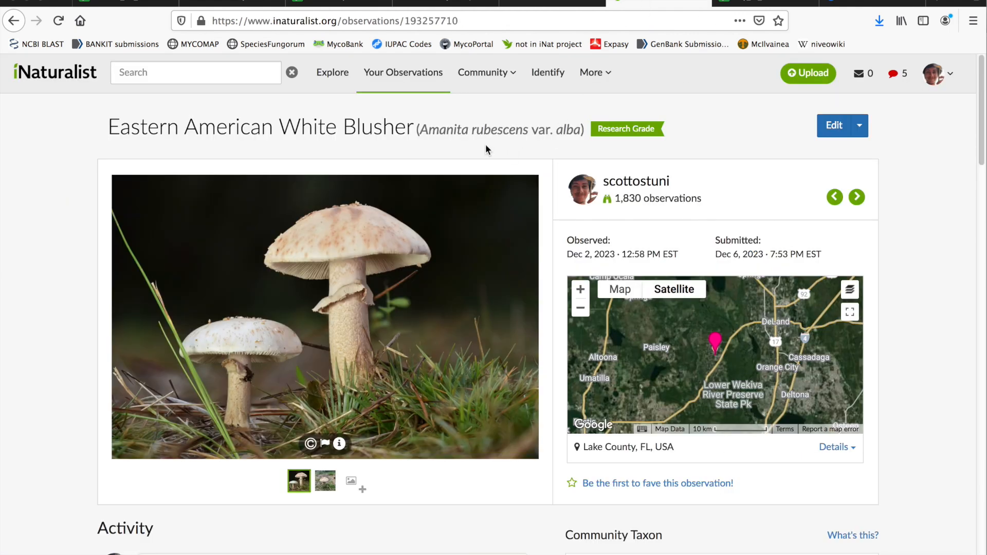
left_click(325, 485)
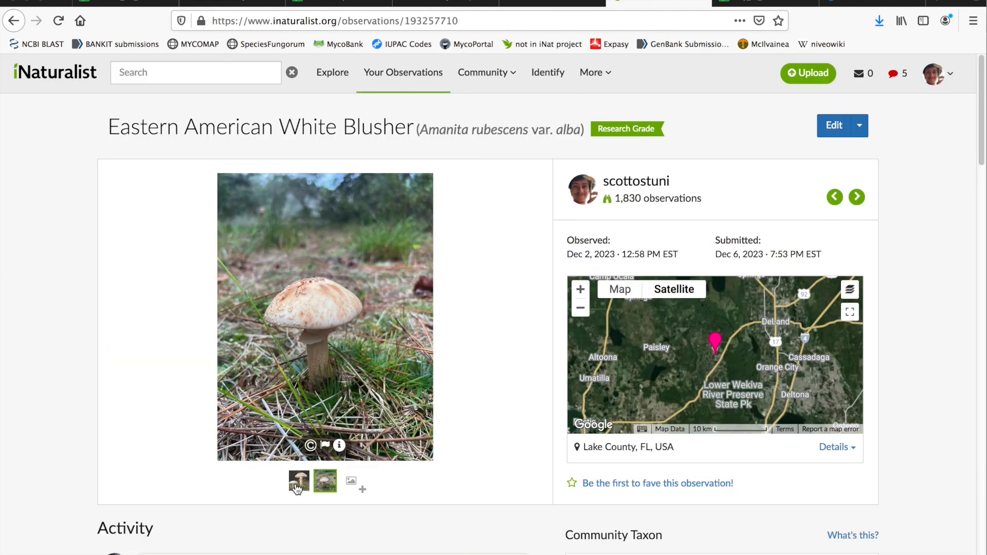
left_click(298, 485)
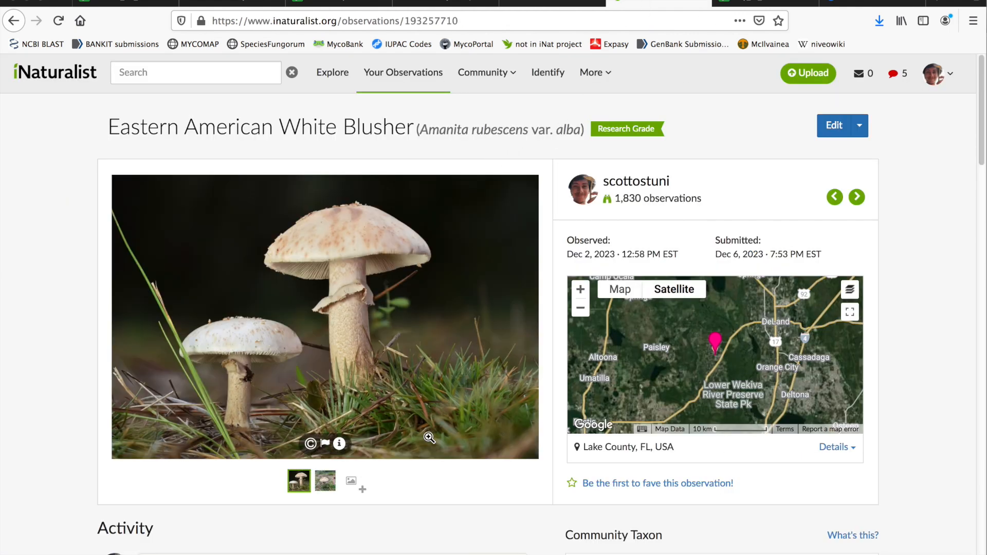
Step: Highlight the iNaturalist number in the sequence page title and open the related BLAST search 25U84ANV016 in a new tab
left_click(556, 2)
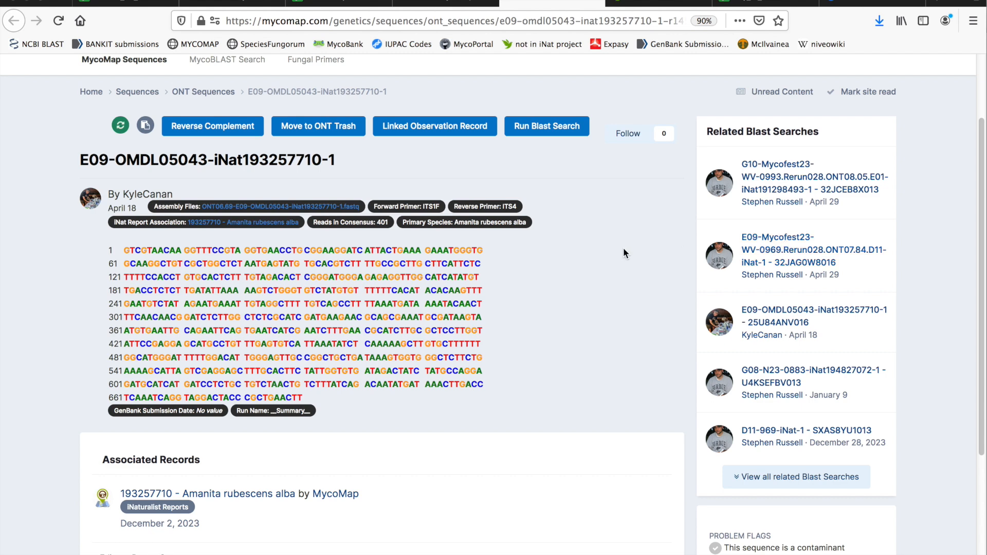
left_click_drag(111, 208, 142, 209)
left_click(621, 355)
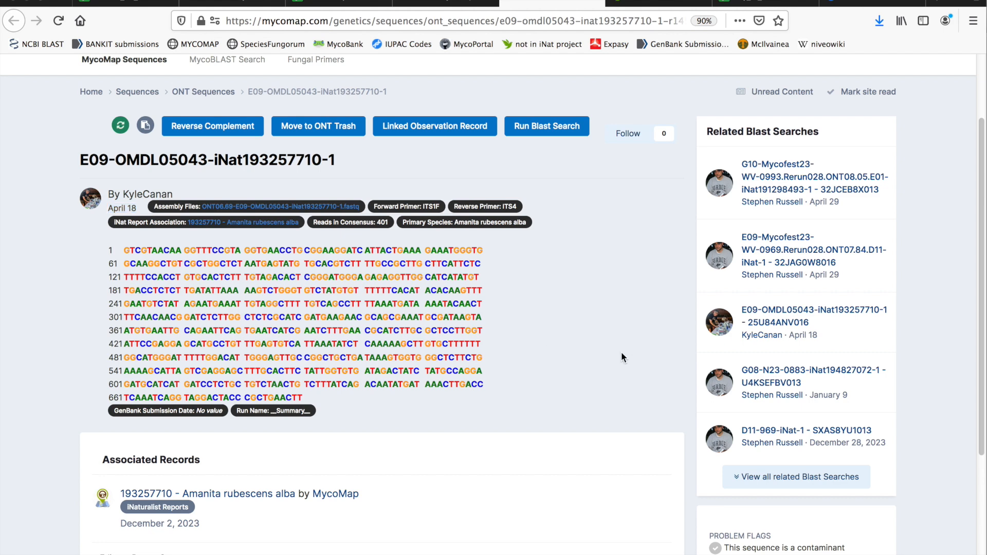
right_click(783, 320)
left_click(689, 277)
left_click_drag(243, 159, 319, 159)
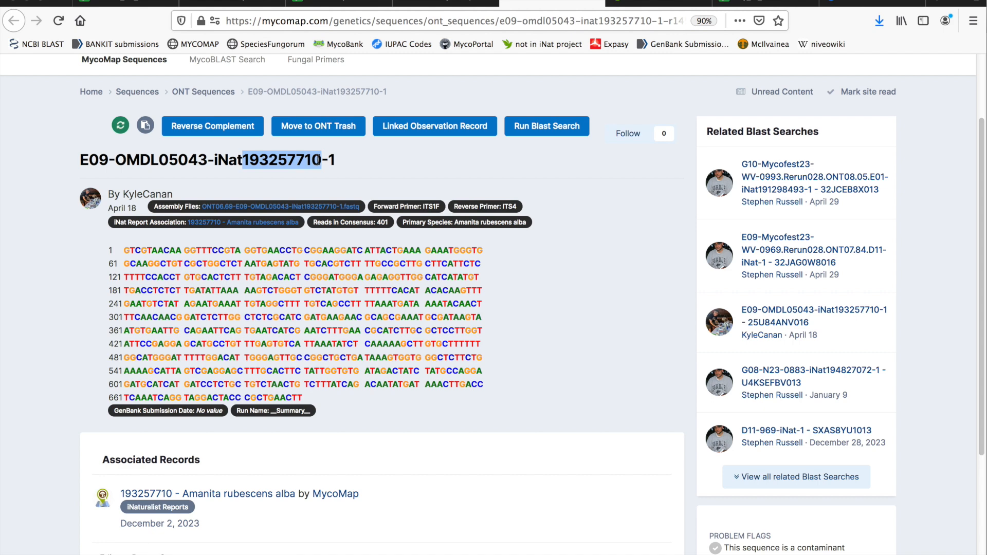
left_click(818, 309)
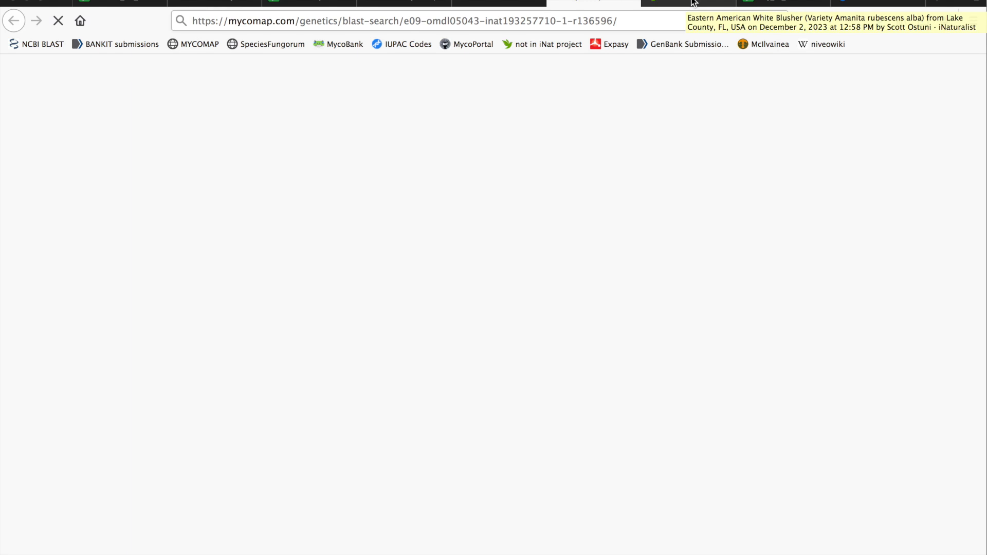
Step: Switch to the White Blusher observation on iNaturalist and compare its two photos, glancing through the activity below
left_click(693, 3)
left_click(325, 483)
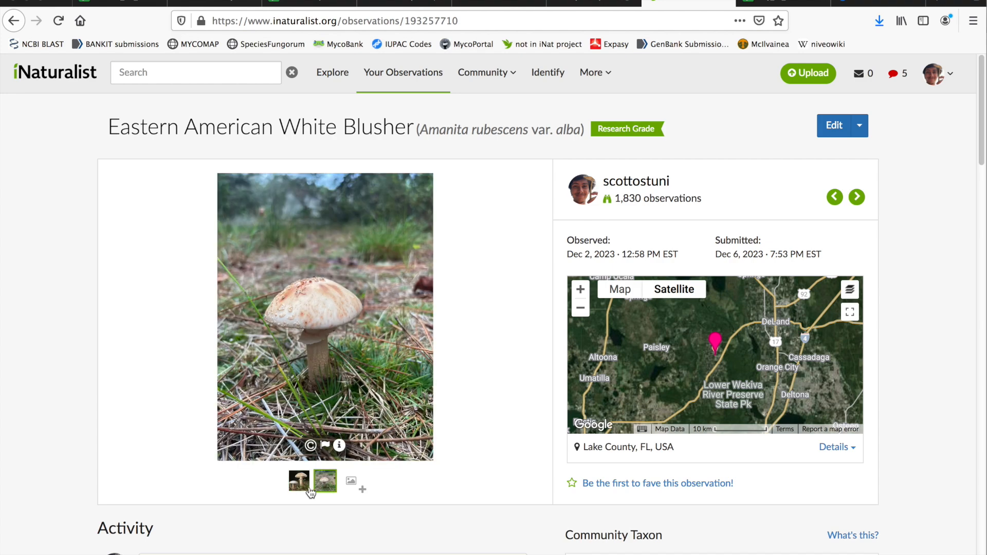
left_click(297, 485)
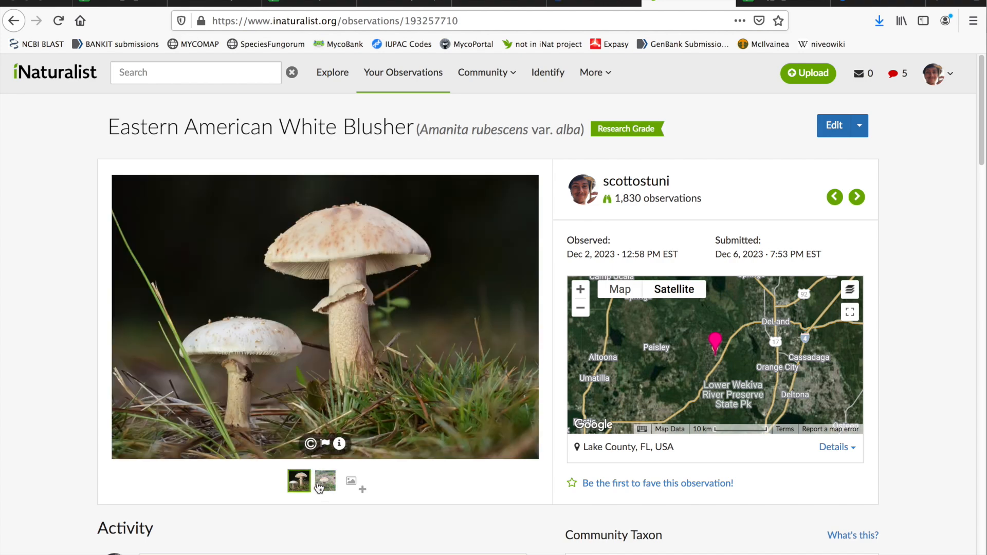
scroll(489, 354, "down", 8)
scroll(490, 353, "up", 8)
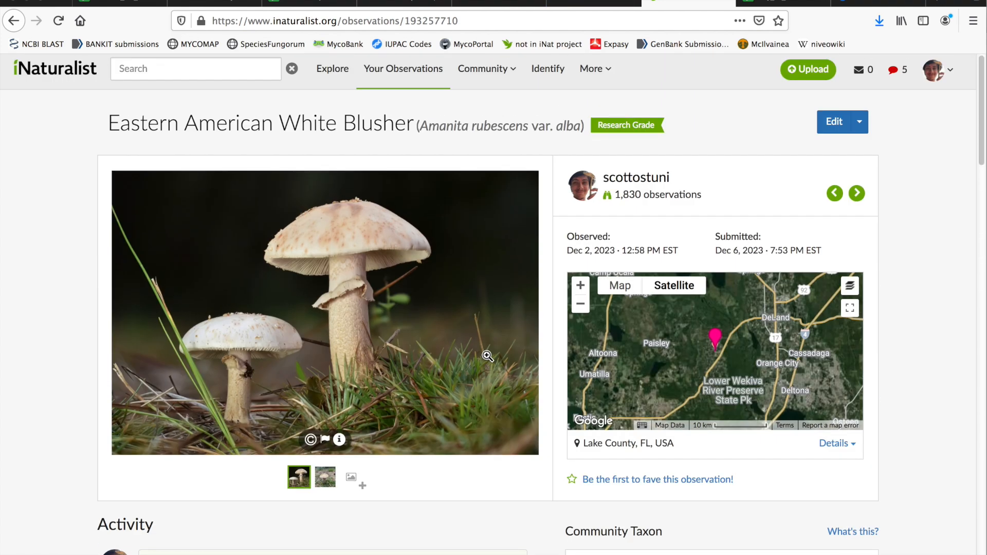
left_click(326, 481)
left_click(304, 486)
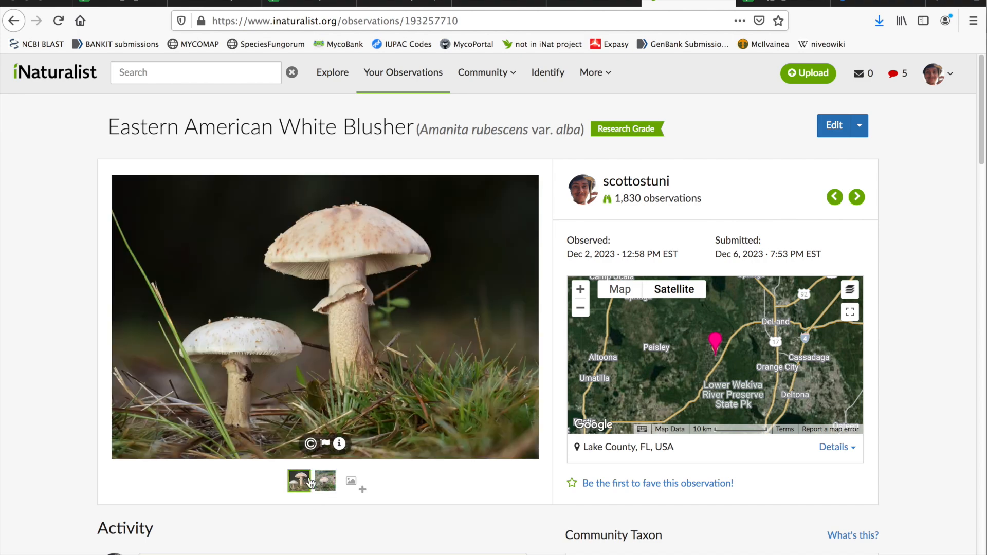
Step: Examine the BLAST search's identity value summary, matching species names and NCBI hit list for the sequence
left_click(570, 4)
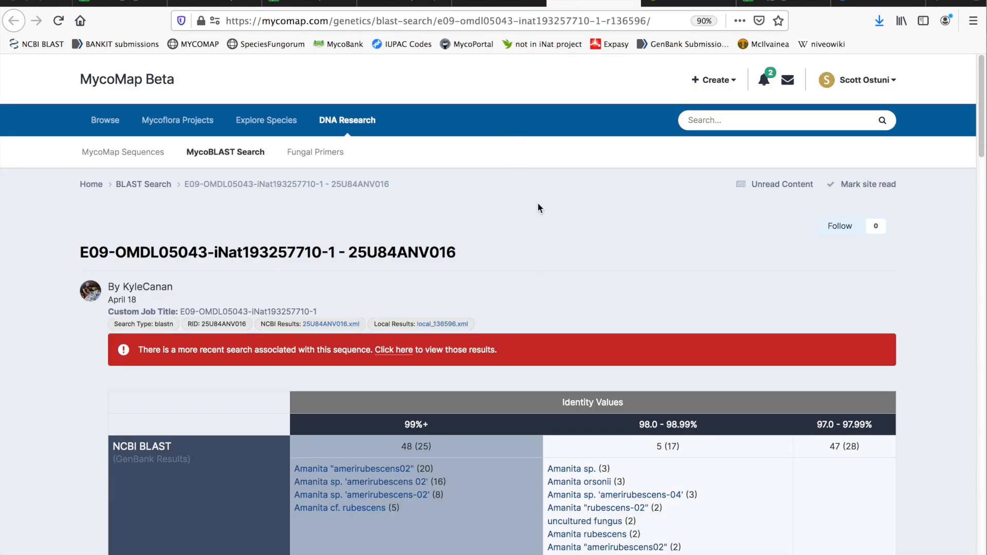
scroll(538, 205, "down", 7)
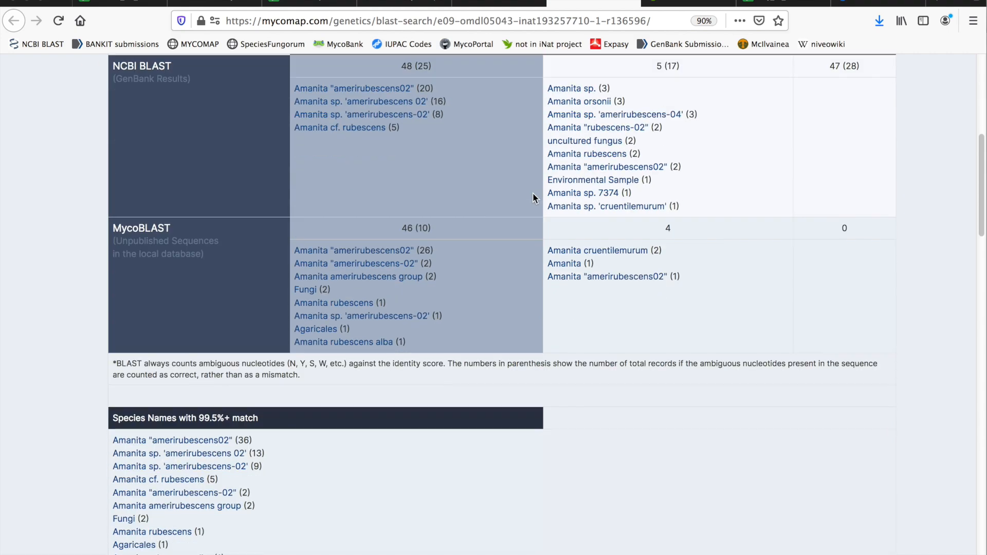
scroll(533, 196, "down", 10)
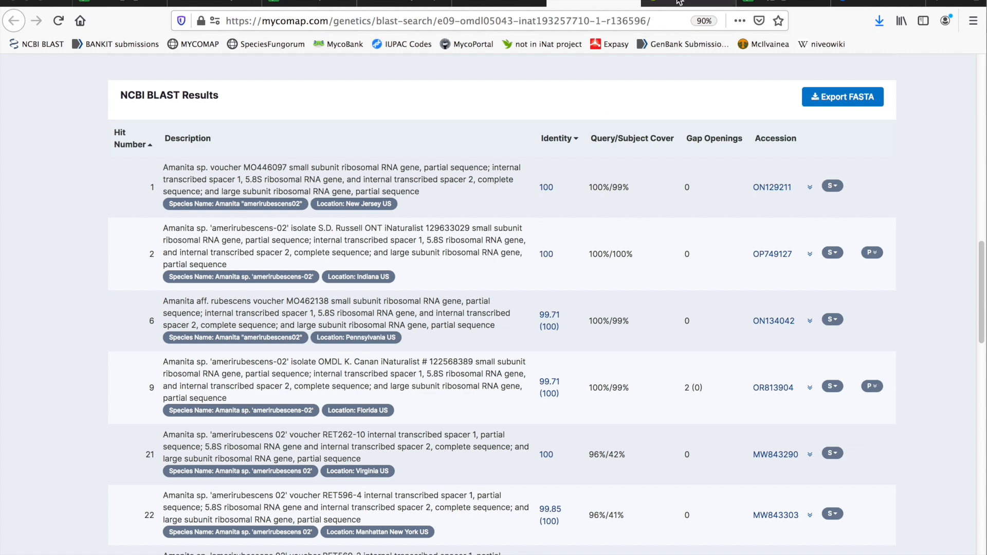
scroll(550, 237, "down", 3)
scroll(545, 216, "up", 7)
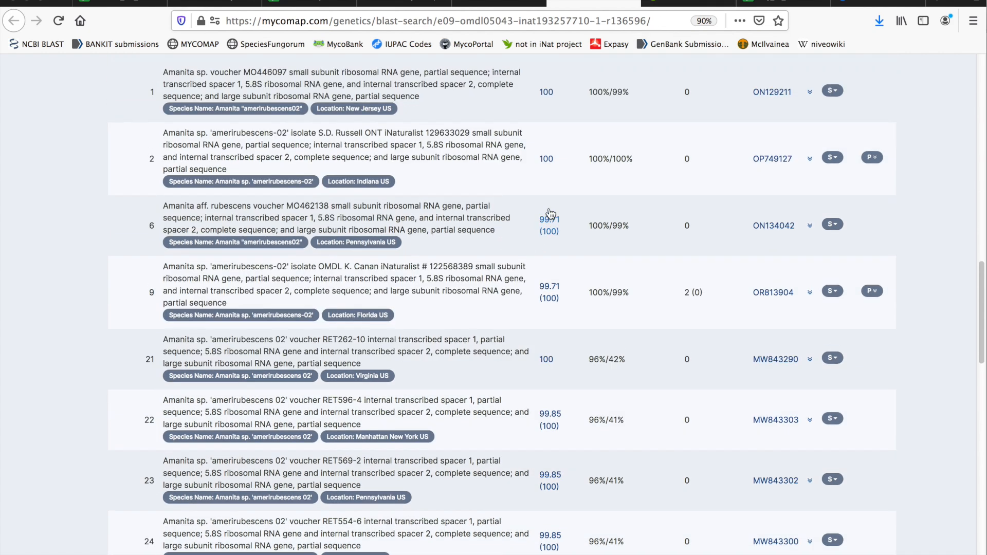
Step: Return from the iNaturalist observation to the OMDL12 project and import the record's sequence to iNat
left_click(689, 5)
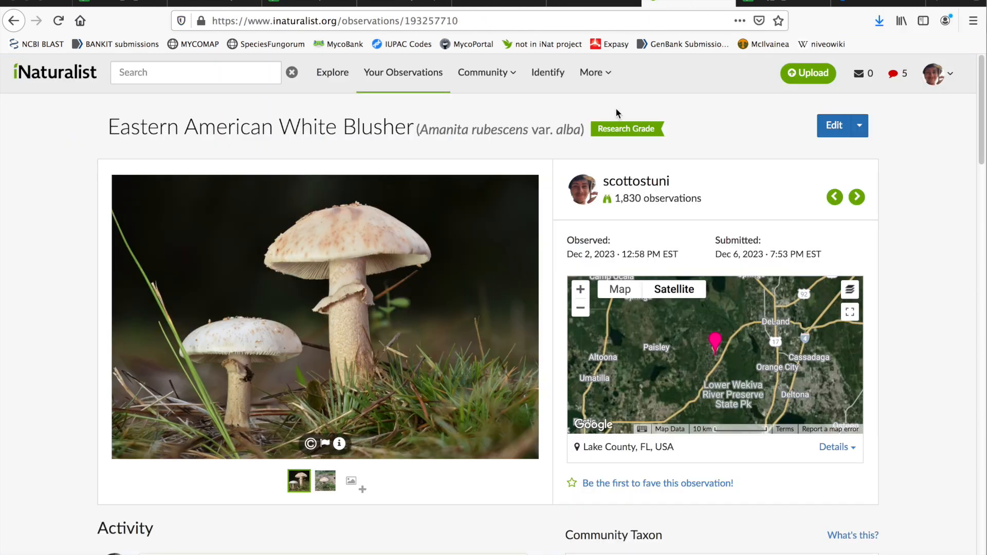
left_click(401, 4)
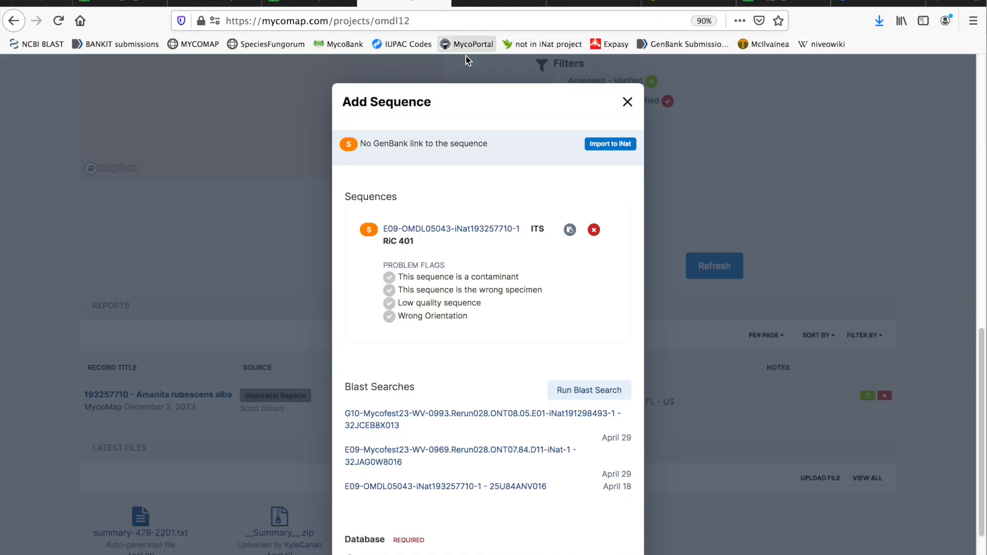
left_click(621, 150)
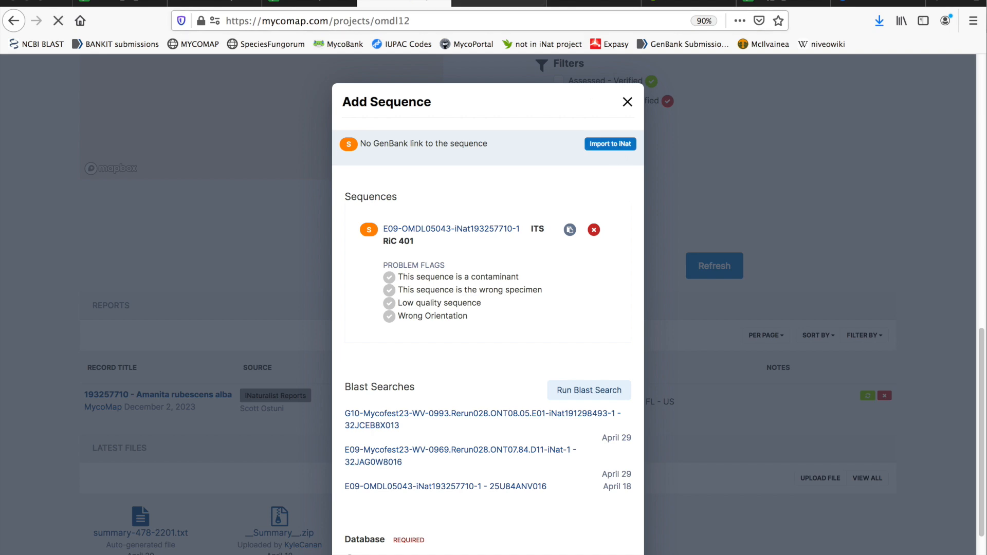
left_click(512, 4)
left_click(581, 4)
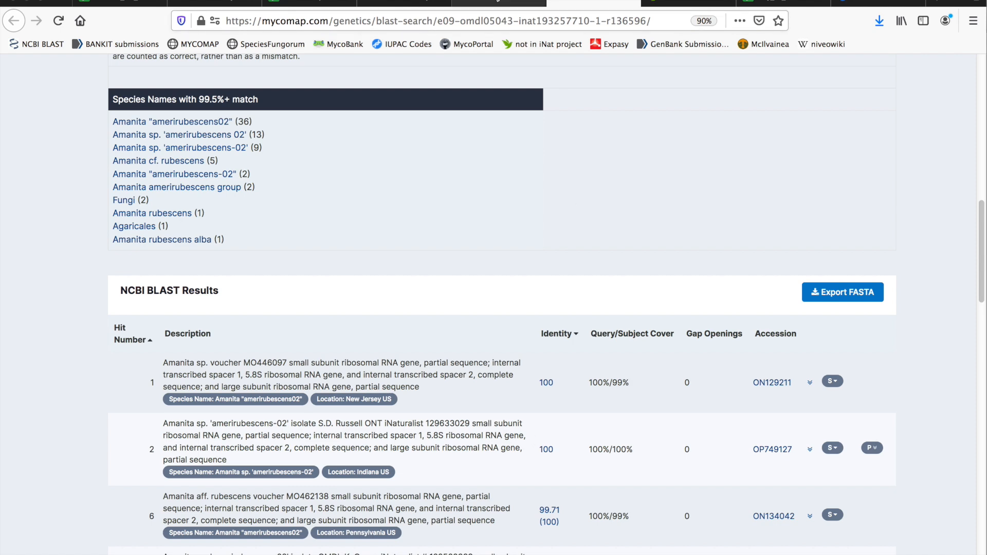
left_click(535, 3)
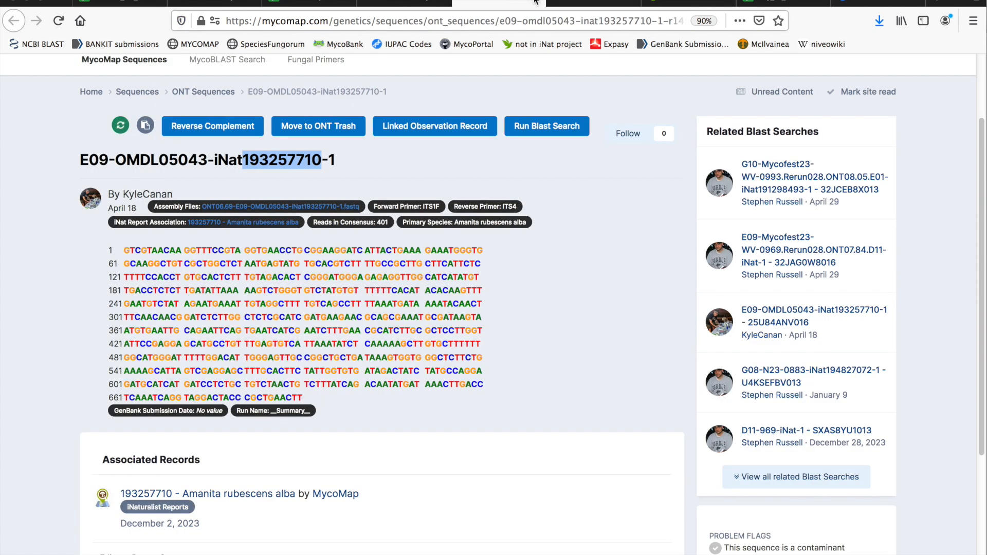
left_click(547, 246)
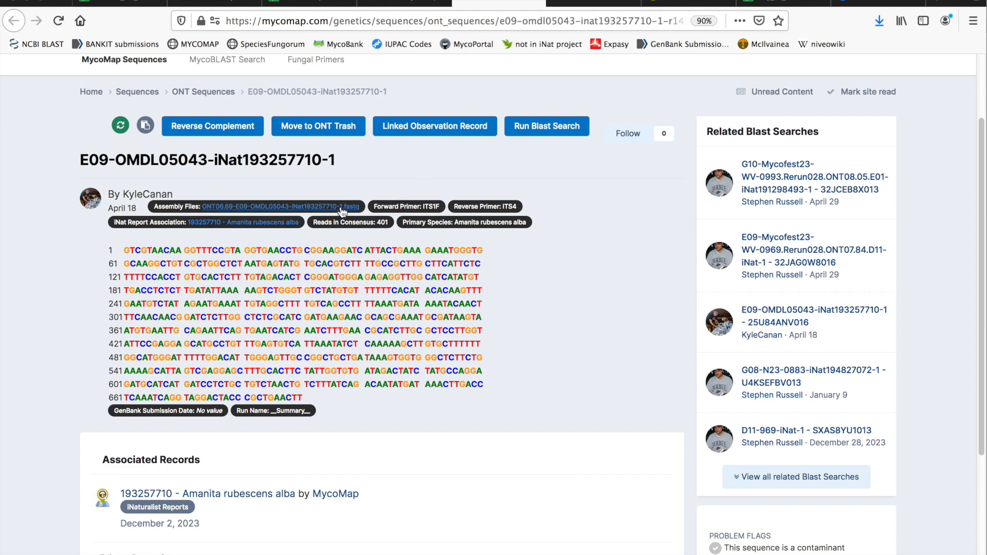
Step: Show the alignment of the first NCBI BLAST hit, ON129211, and examine the query against the subject sequence
left_click(591, 3)
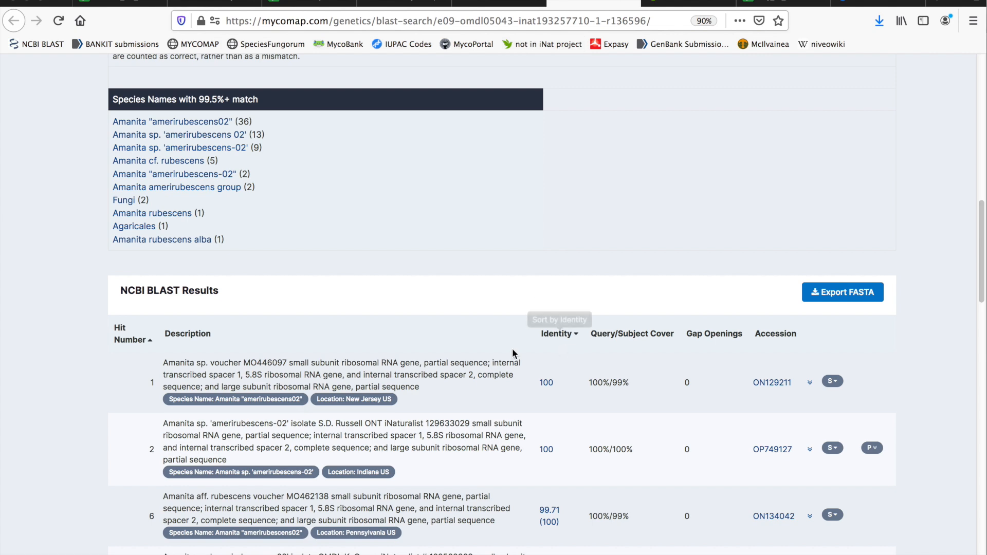
scroll(502, 341, "down", 3)
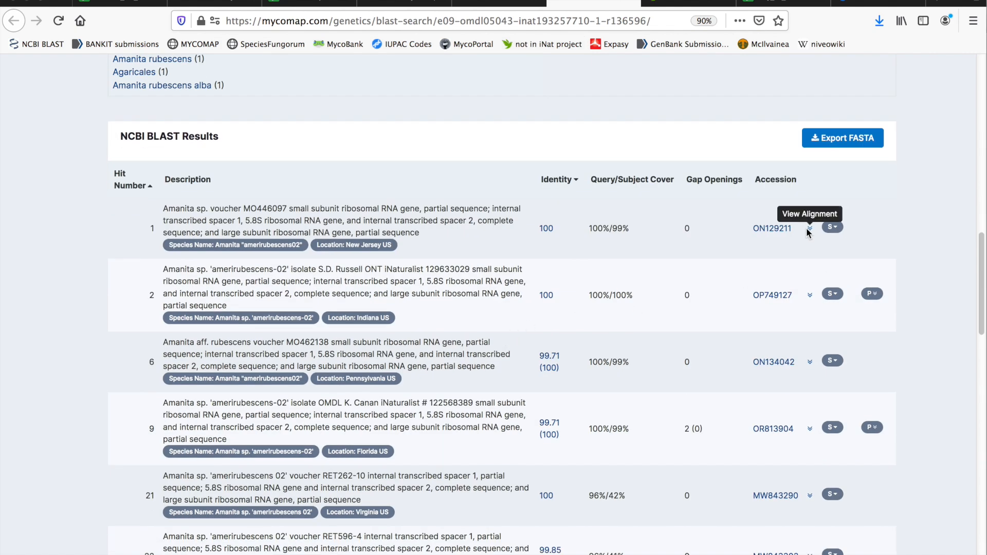
left_click(811, 230)
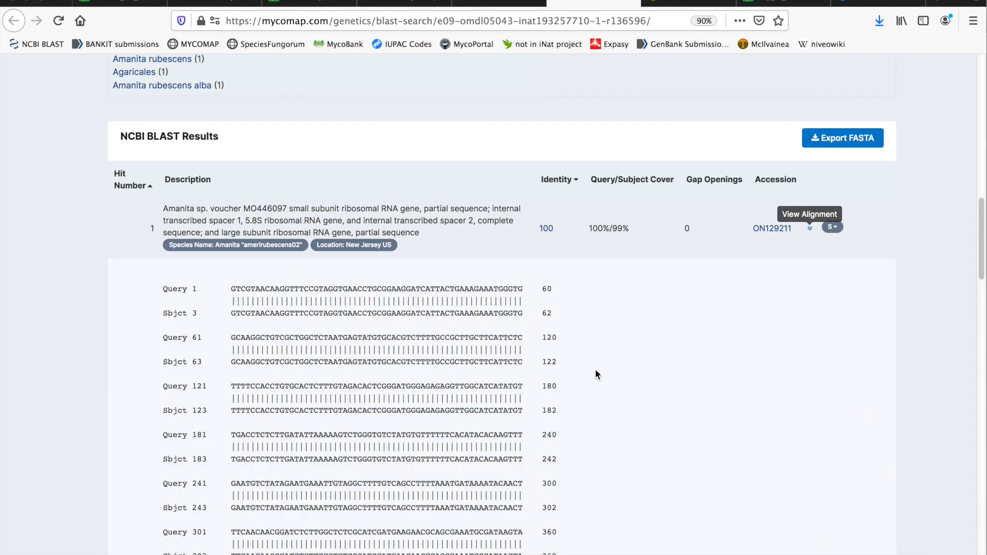
scroll(560, 362, "down", 7)
scroll(564, 356, "up", 5)
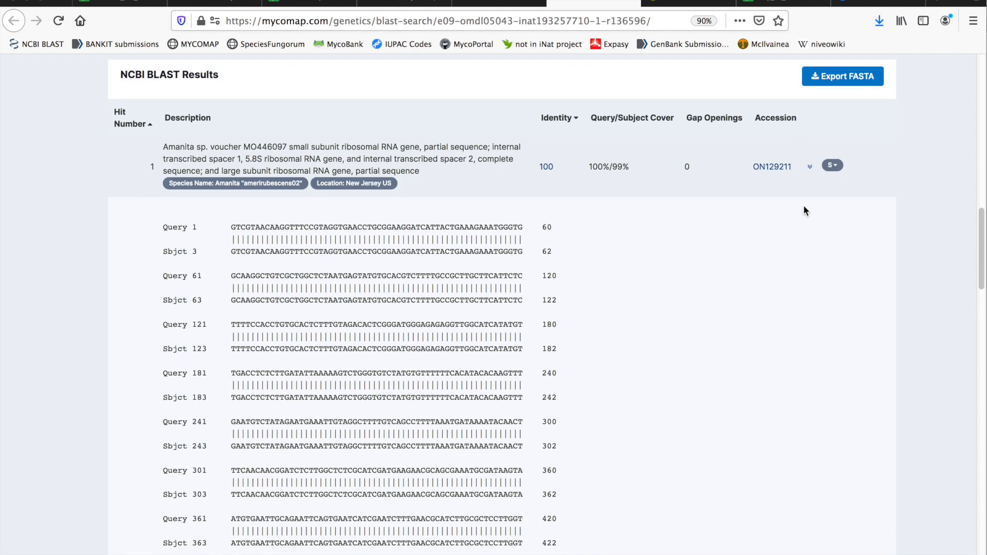
Step: Hide the ON129211 alignment, check the photo of iNaturalist observation 193257710, and return to the BLAST results
left_click(811, 168)
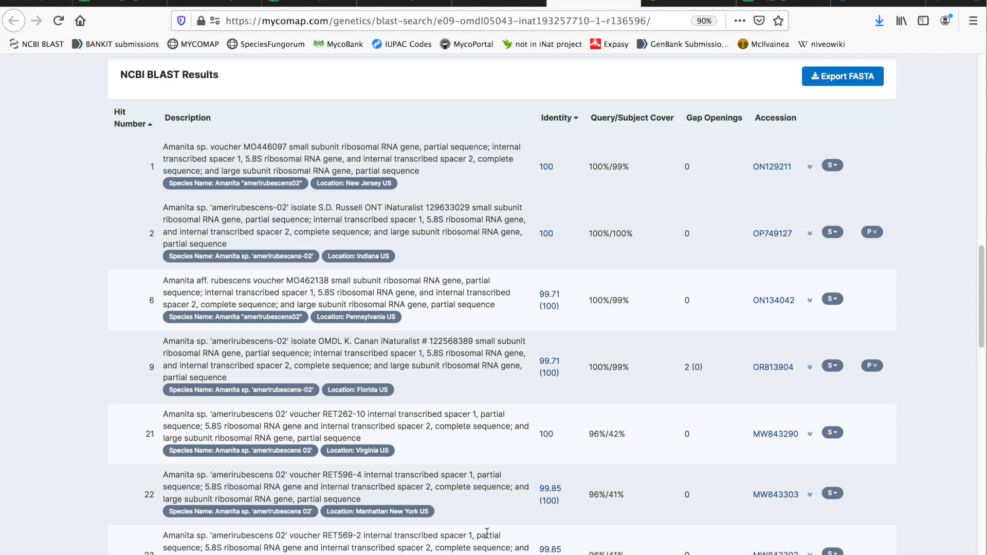
left_click(525, 2)
left_click(537, 1)
left_click(567, 2)
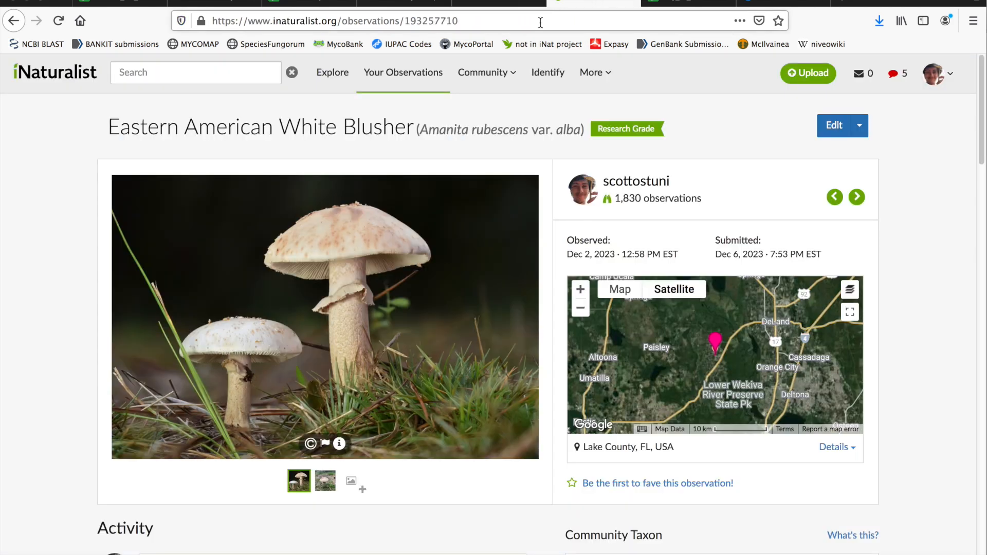
left_click(486, 4)
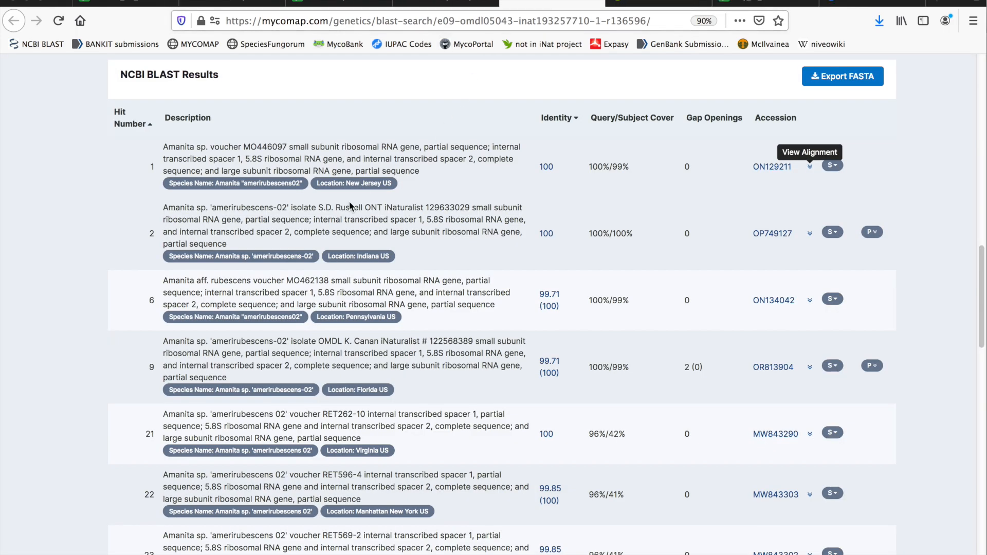
Step: Compare the species names in the BLAST match summary with those of the top NCBI BLAST hits
scroll(422, 222, "up", 10)
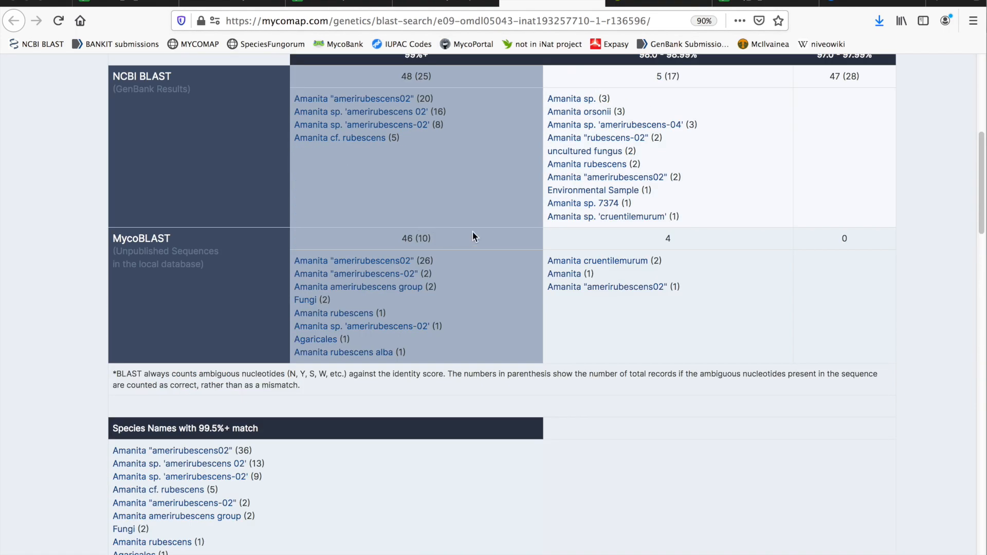
scroll(468, 232, "down", 8)
scroll(247, 265, "down", 3)
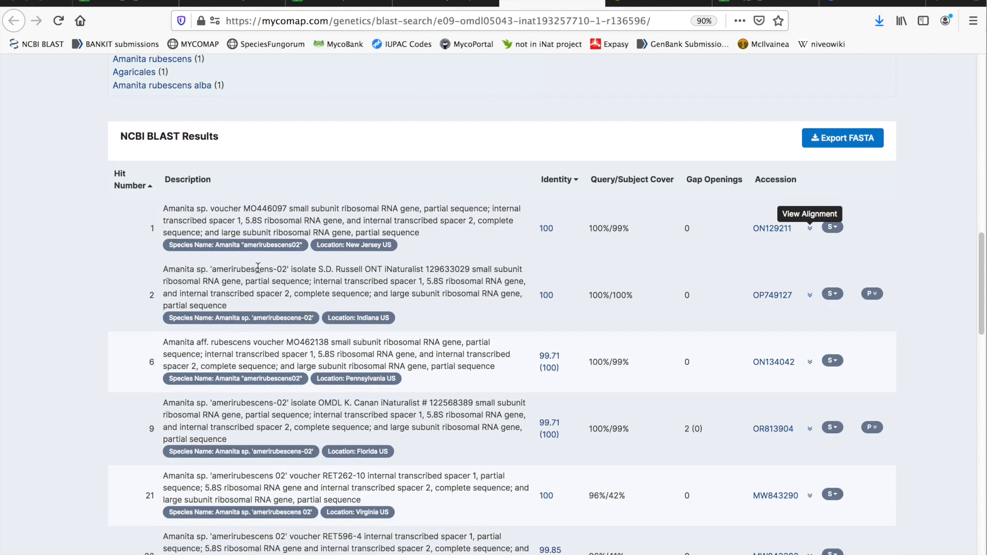
scroll(358, 271, "down", 2)
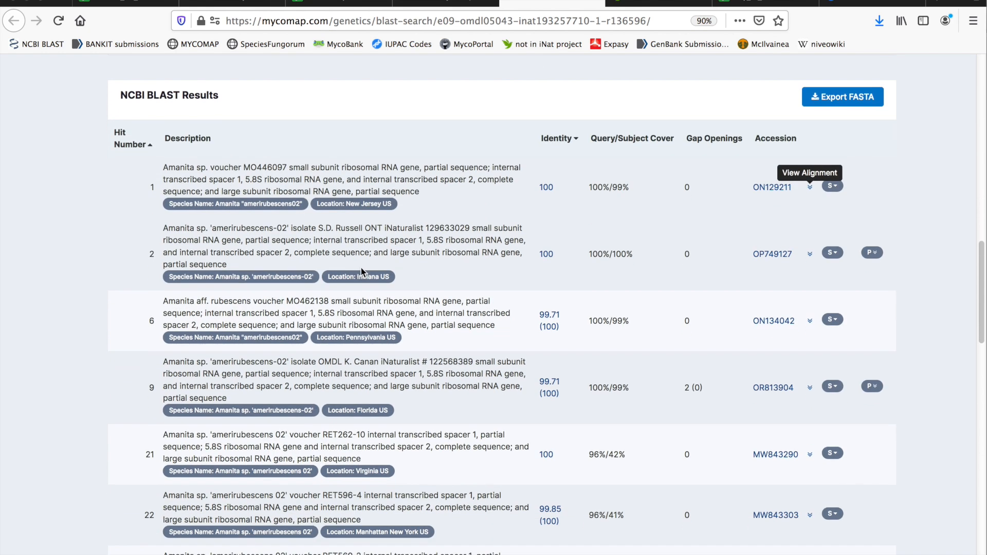
scroll(411, 281, "down", 3)
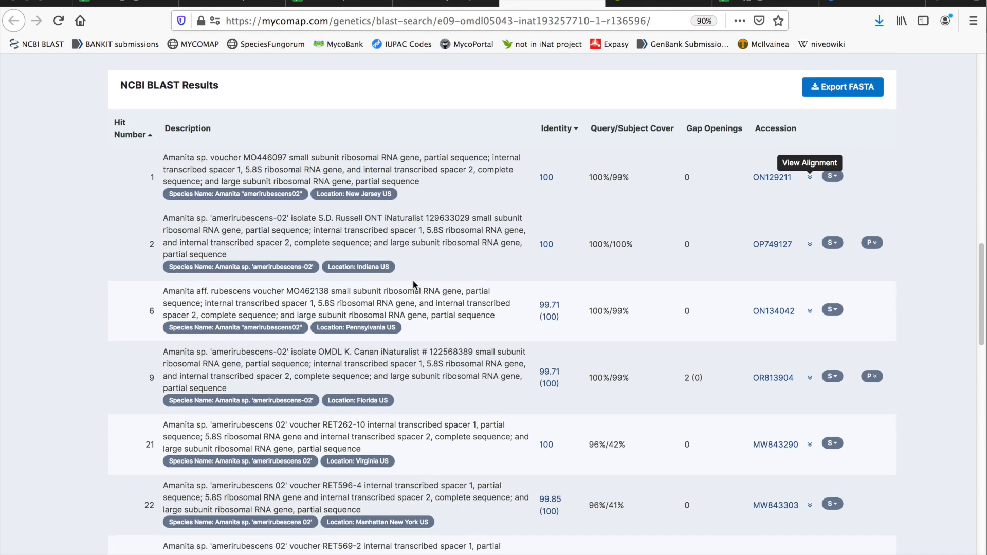
Step: Highlight the species names in the descriptions of NCBI hits 9 and 1 to compare their naming, leaving no text selected
left_click_drag(165, 299, 302, 302)
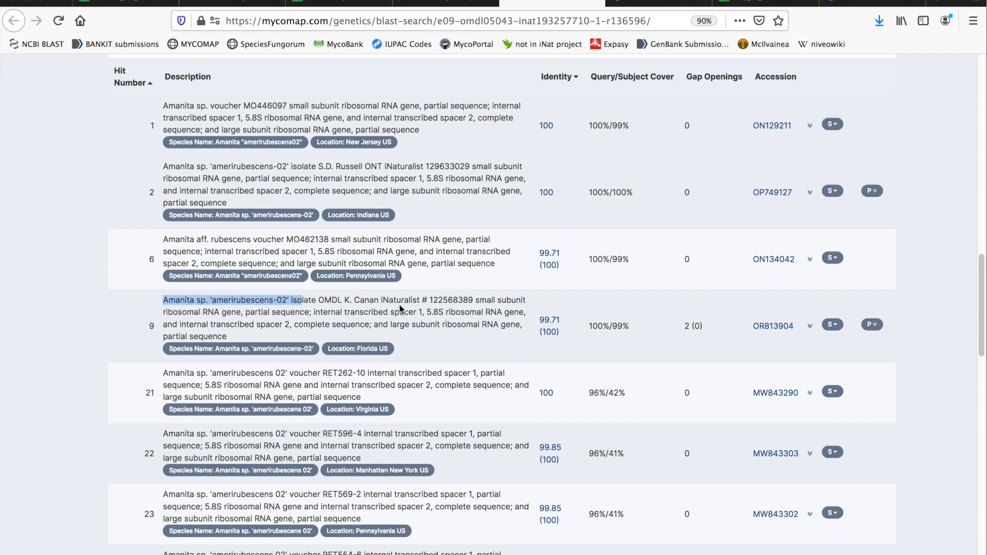
left_click(456, 261)
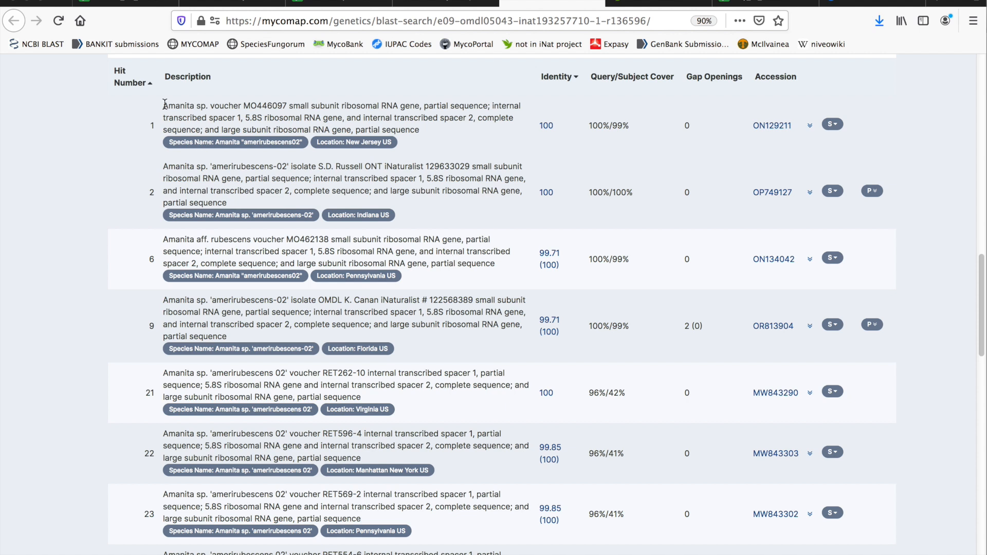
left_click_drag(164, 104, 203, 107)
left_click_drag(257, 107, 283, 107)
left_click(321, 110)
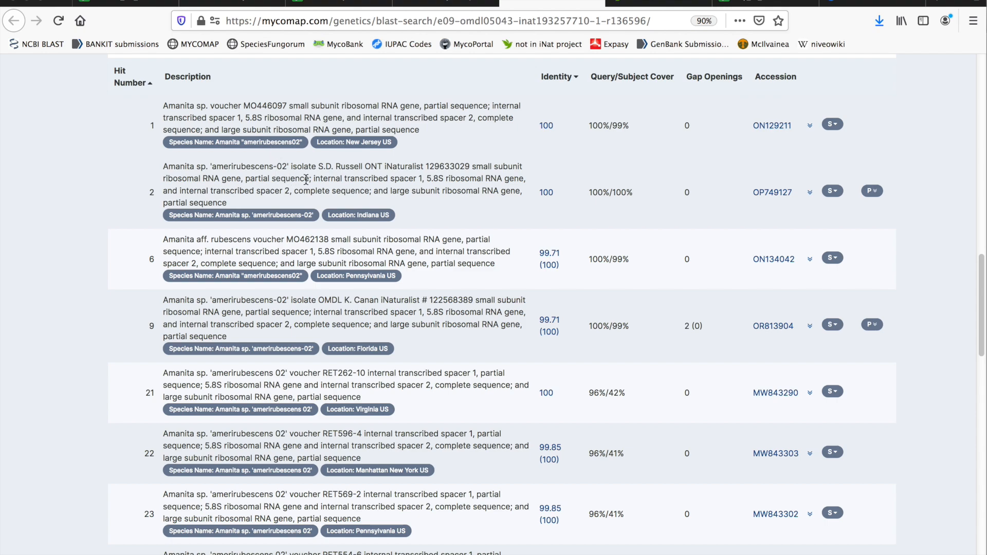
Step: In the MycoBLAST results, open the source observations 177924038, 194827072 and 129633029 in separate new tabs
scroll(338, 176, "down", 10)
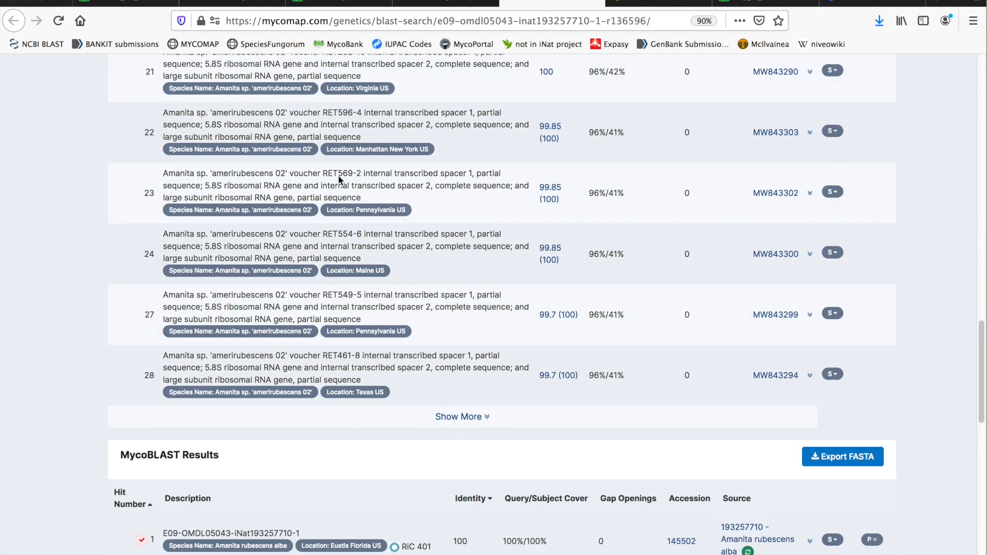
scroll(339, 176, "down", 3)
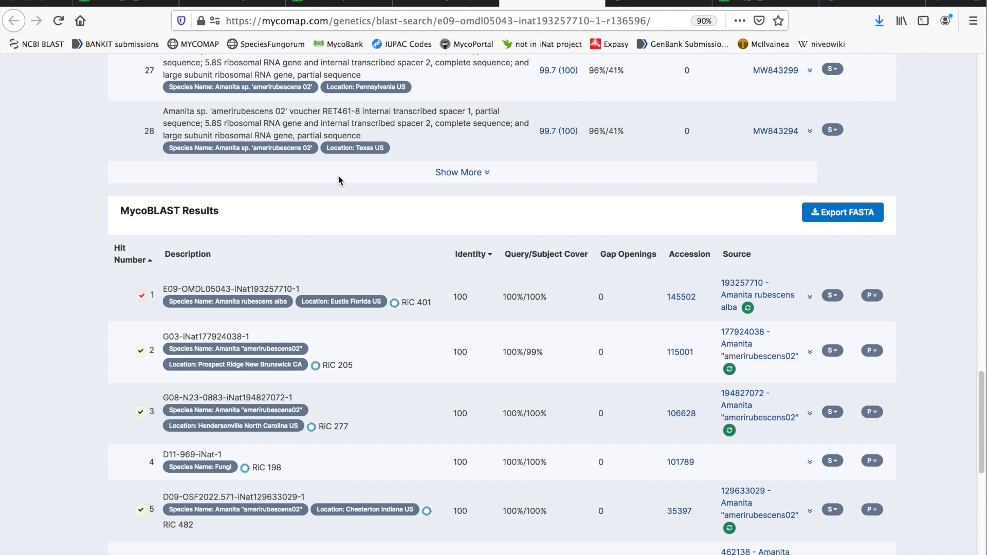
scroll(336, 182, "down", 3)
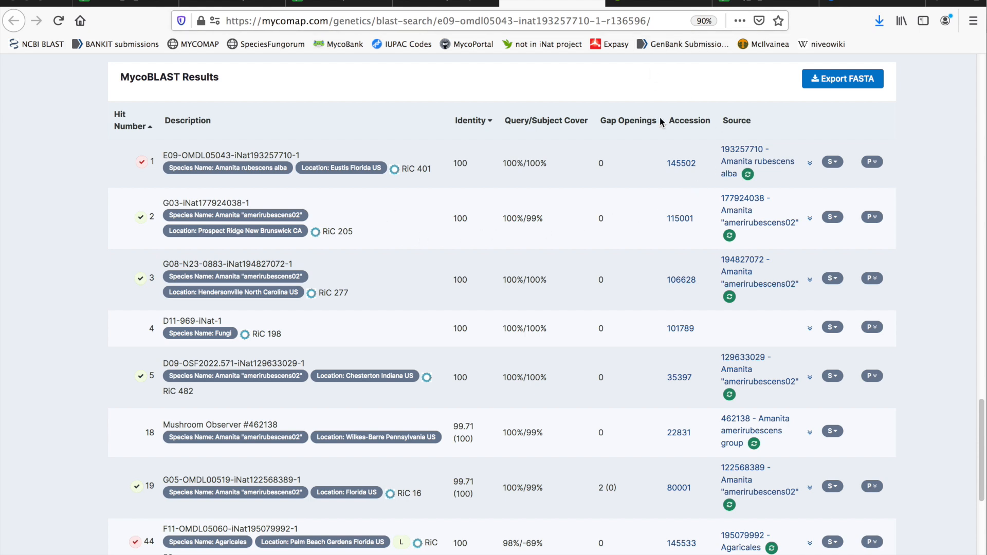
right_click(741, 204)
left_click(752, 210)
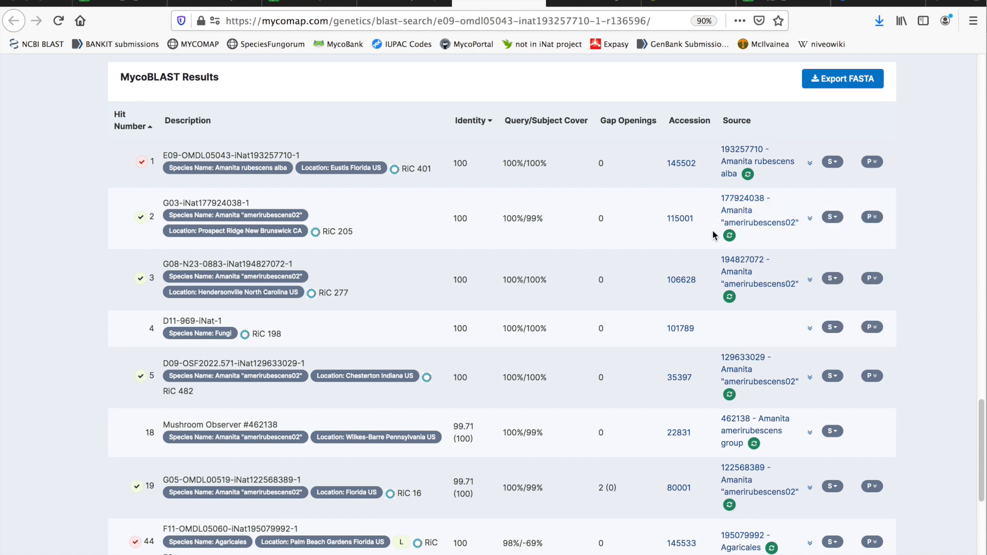
right_click(736, 257)
left_click(750, 261)
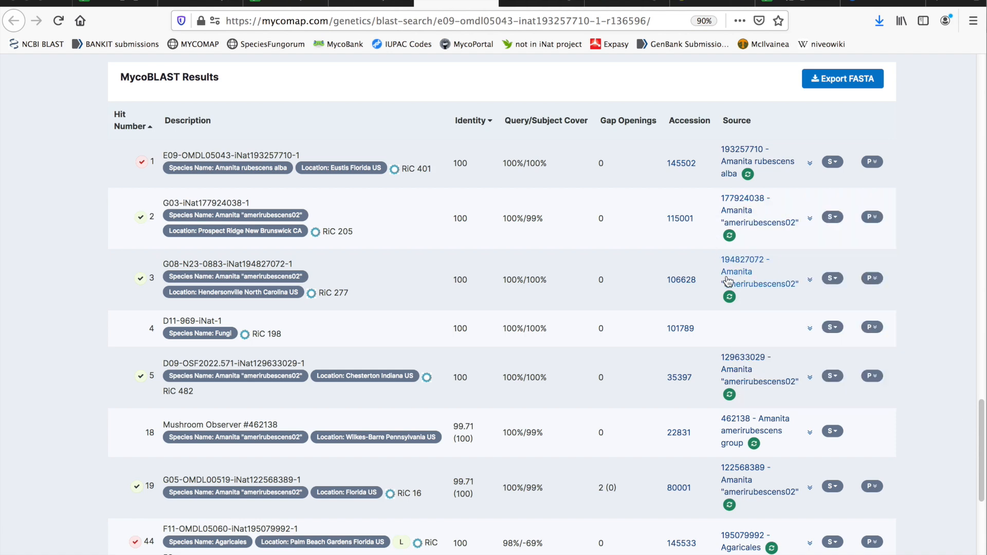
right_click(744, 370)
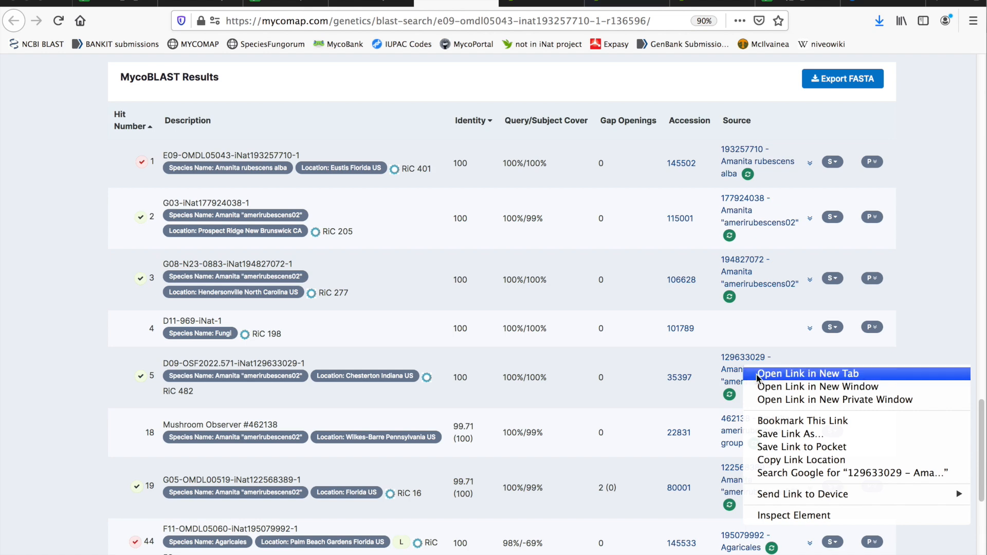
left_click(757, 373)
Step: Move observation 193257710's browser tab next to the opened source observations and view both of its photos
left_click(737, 8)
left_click_drag(720, 4, 502, 8)
left_click(328, 482)
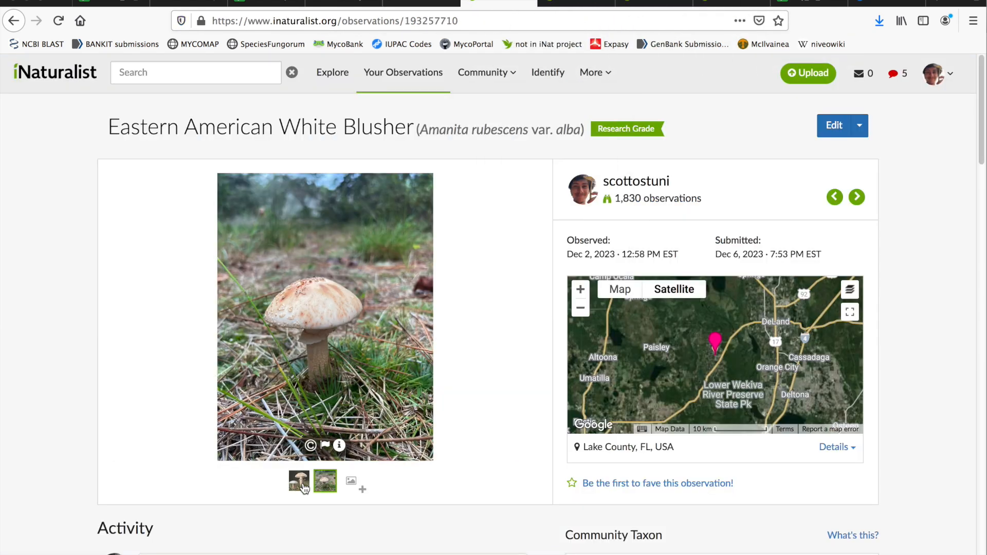
left_click(307, 486)
Step: View the first three photos of observation 177924038 and compare them with the mushrooms in observation 193257710
left_click(579, 3)
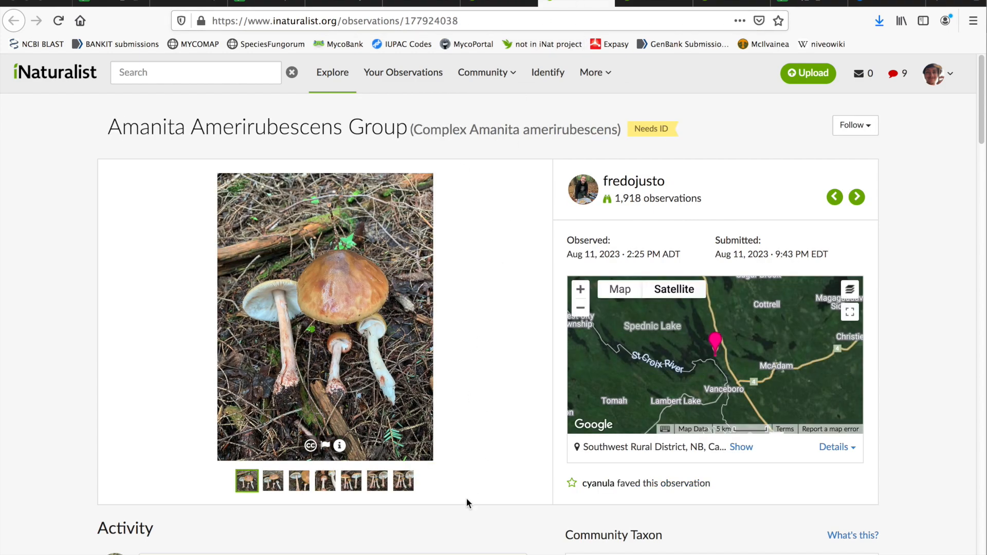
left_click(272, 483)
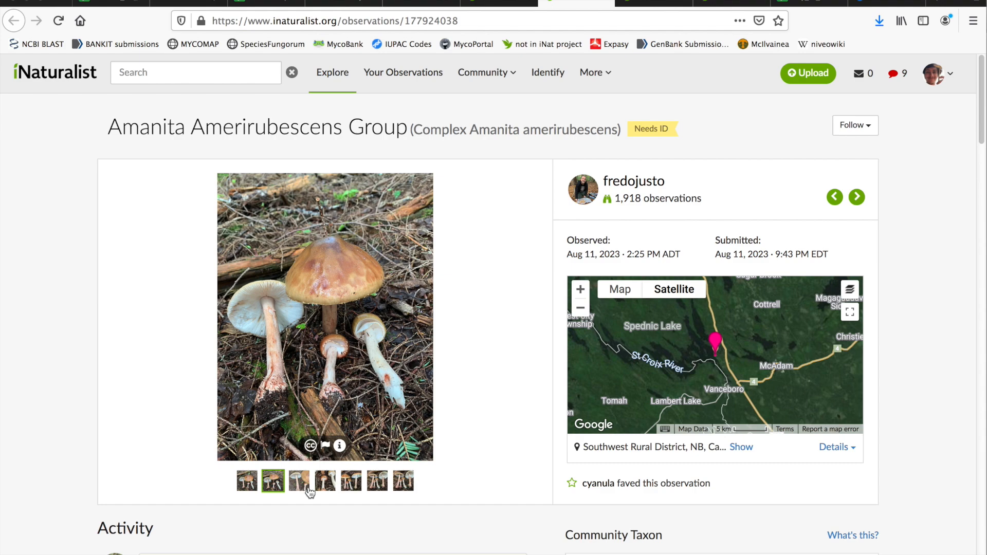
left_click(309, 488)
left_click(498, 3)
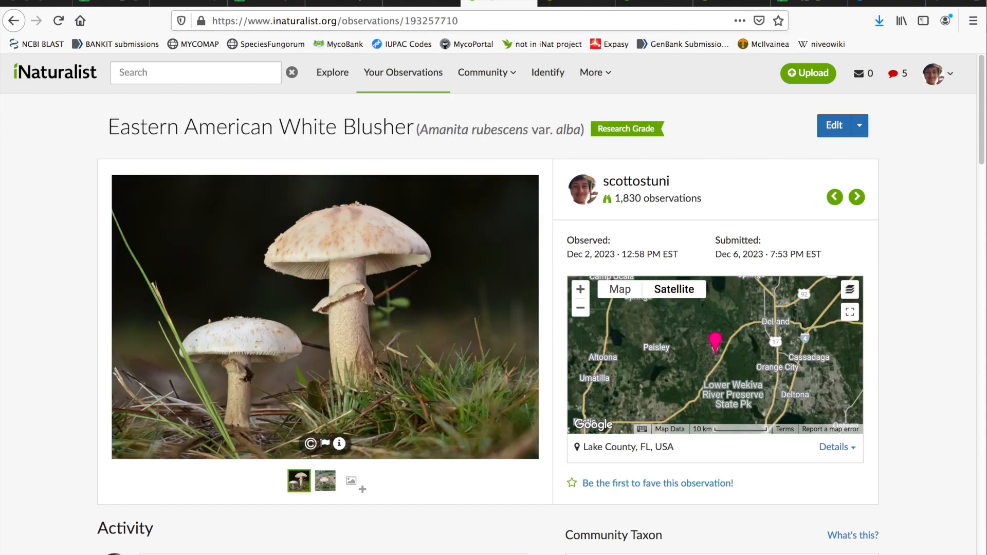
left_click(566, 4)
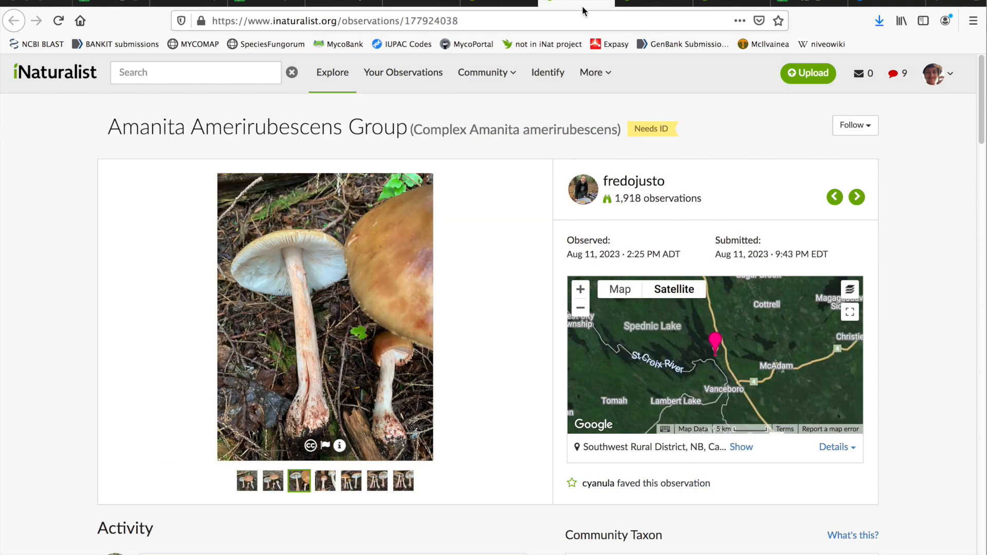
left_click(272, 482)
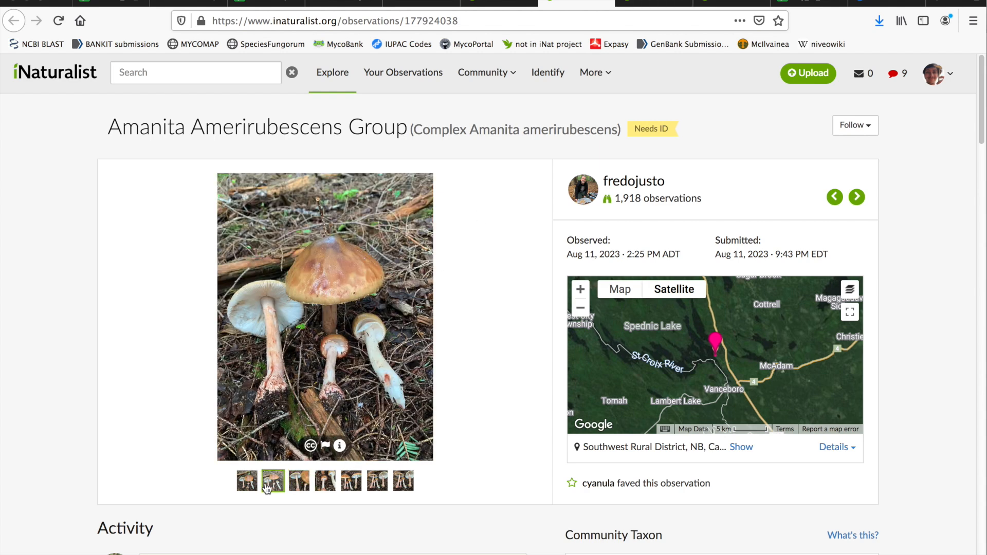
Step: View all three photos of observation 194827072, and bring up observation 129633029 to check its main photo
left_click(655, 3)
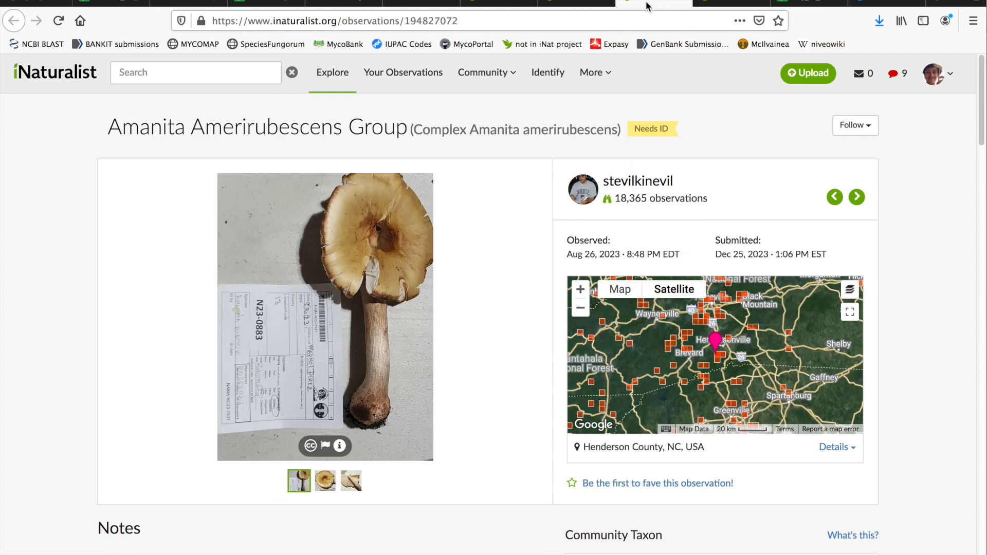
left_click(325, 484)
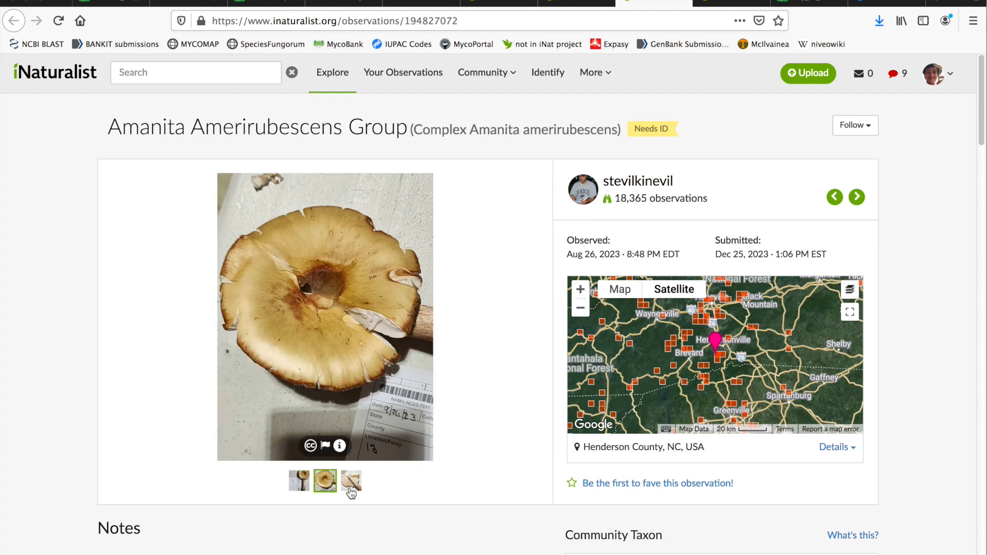
left_click(354, 486)
left_click(731, 3)
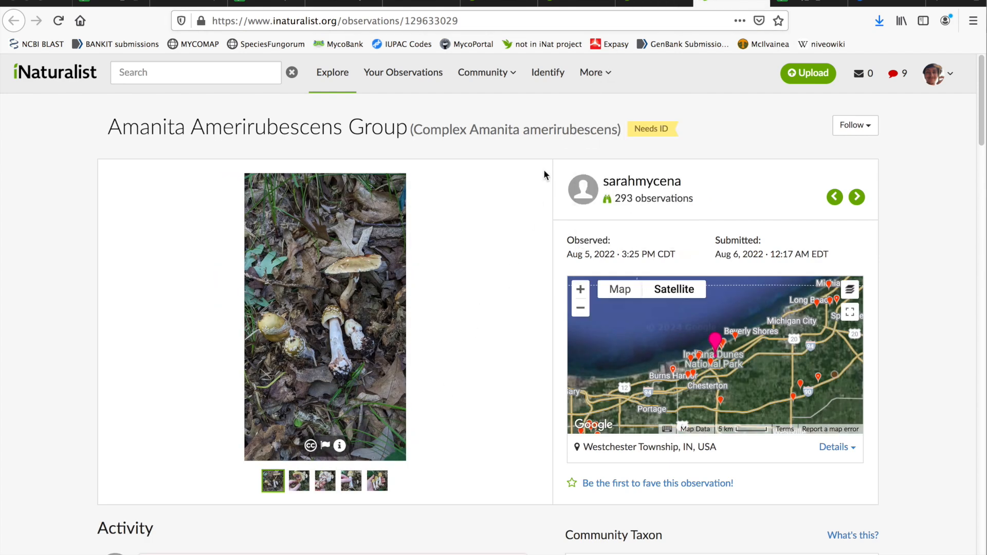
Step: Return to the MycoBLAST results and open source observations 462138, 122568389 and 195079992 in separate new tabs
left_click(424, 3)
scroll(586, 329, "down", 3)
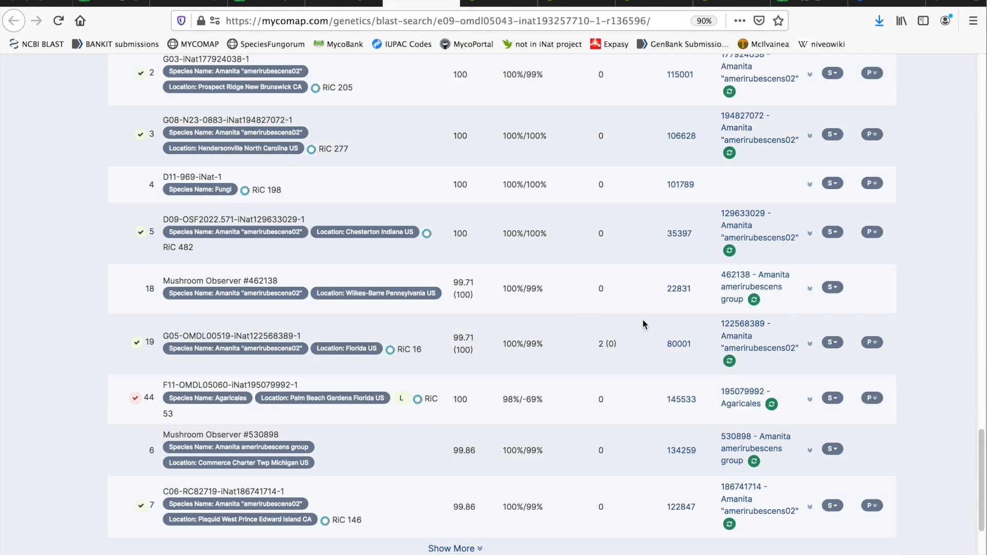
right_click(756, 278)
left_click(760, 281)
right_click(745, 327)
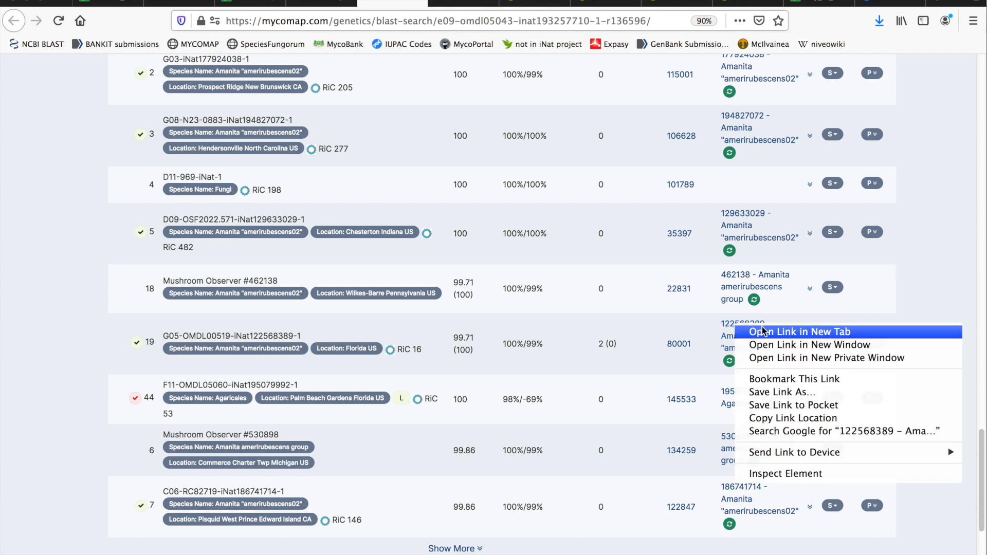
left_click(751, 334)
right_click(748, 396)
left_click(759, 402)
Step: Move observation 193257710's browser tab beside Mushroom Observer observation 462138 and examine the latter's photos
left_click(402, 3)
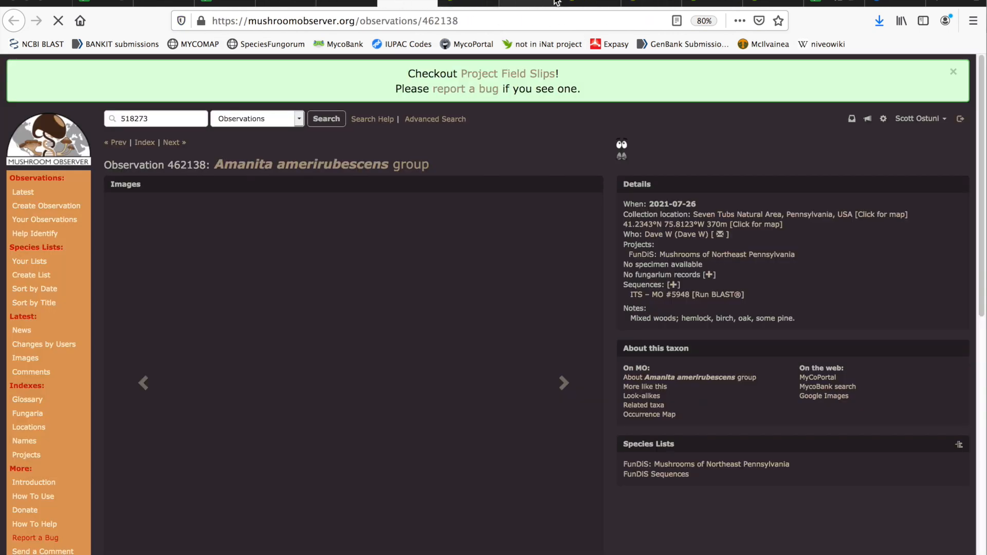
left_click_drag(585, 2, 405, 5)
left_click(468, 4)
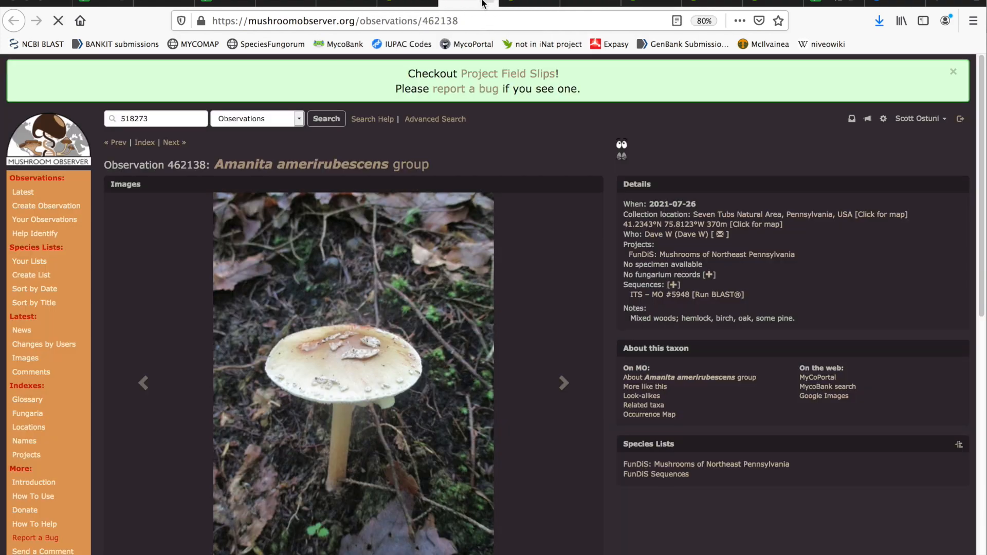
scroll(607, 252, "down", 3)
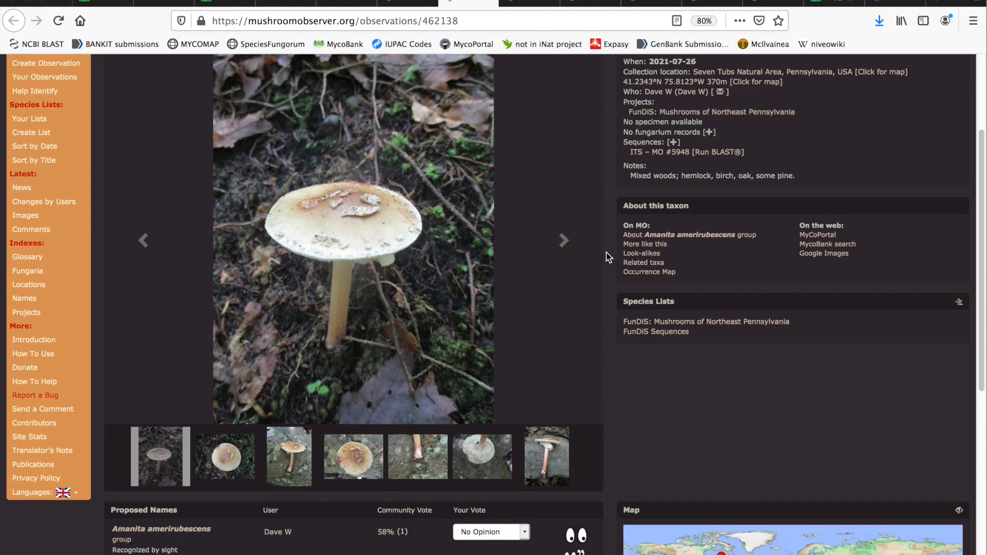
scroll(606, 252, "up", 3)
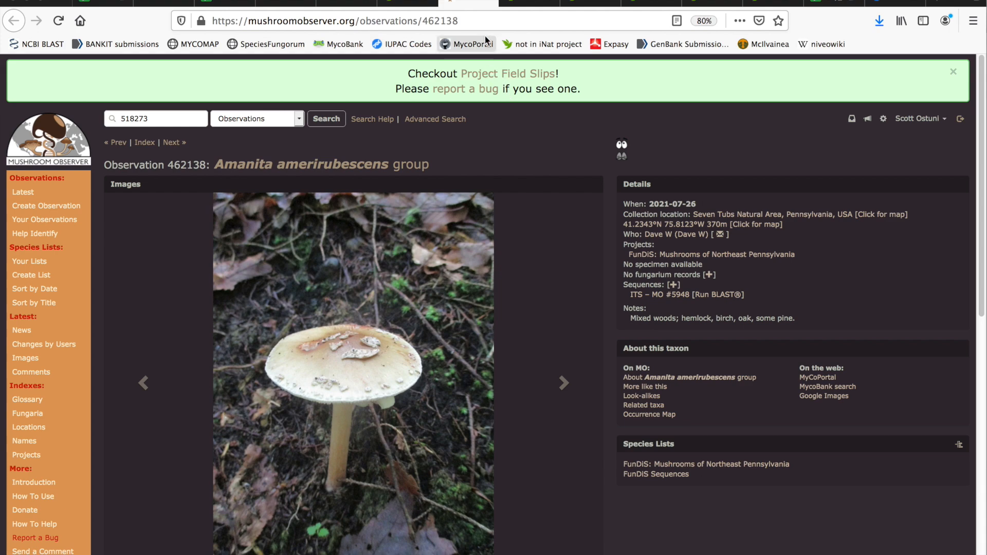
Step: Reveal the location of observation 122568389, view its first seven photos, and compare them with observation 193257710
left_click(491, 4)
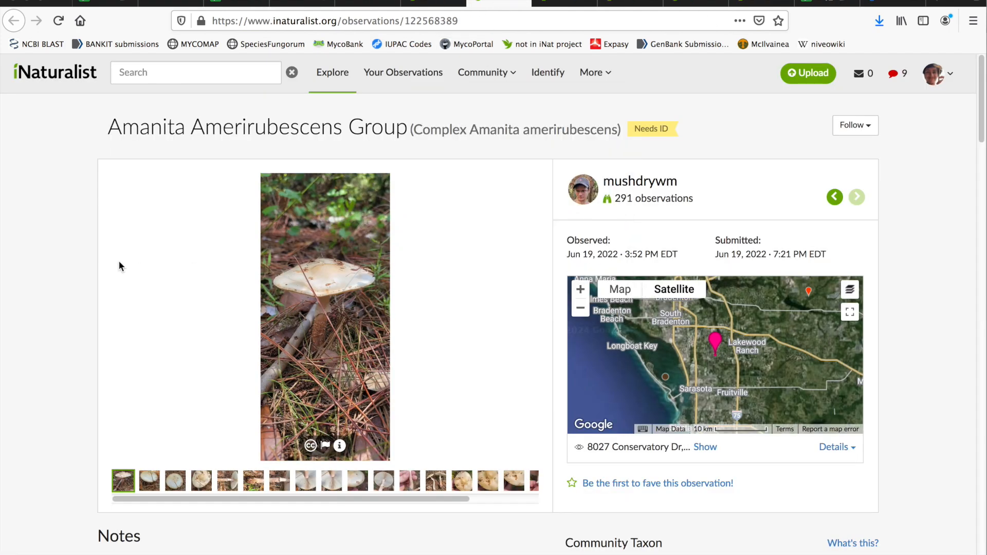
left_click(713, 448)
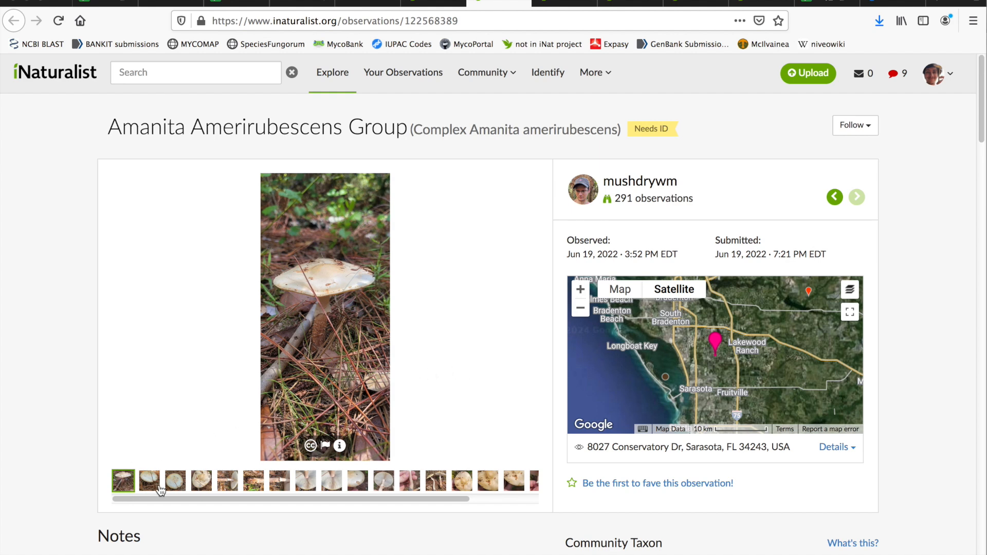
left_click(153, 487)
left_click(181, 486)
left_click(205, 487)
left_click(230, 487)
left_click(254, 487)
left_click(279, 487)
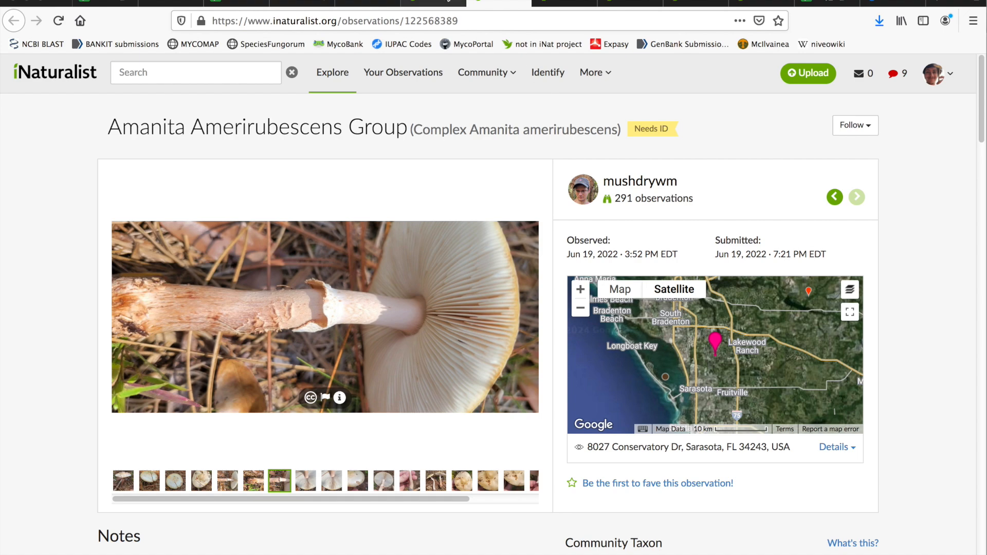
left_click(448, 2)
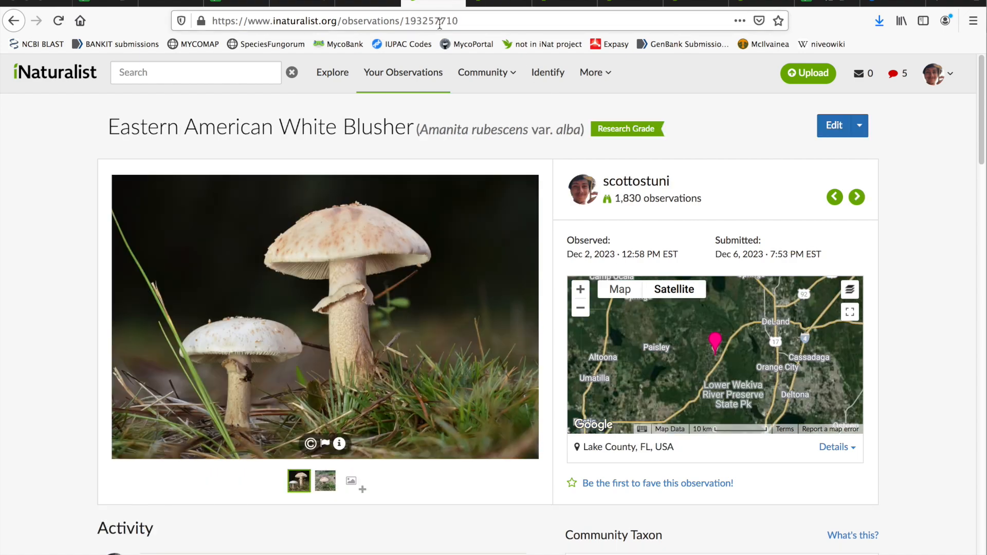
Step: View the eighth through fifteenth photos of observation 122568389
left_click(494, 4)
left_click(306, 483)
left_click(332, 483)
left_click(358, 482)
left_click(384, 483)
left_click(410, 482)
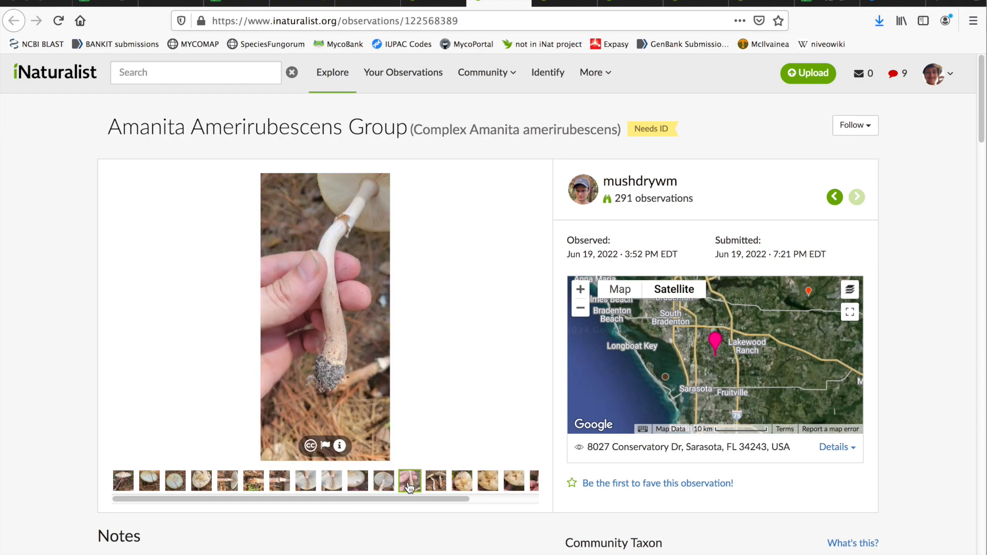
left_click(436, 483)
left_click(462, 482)
left_click(488, 482)
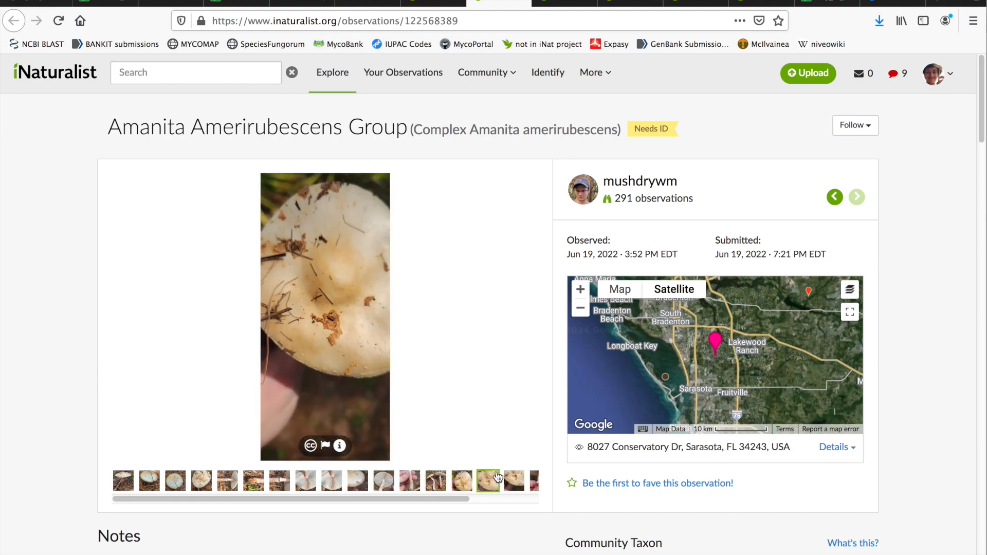
Step: Look at observations 195079992 and 177924038, close the finished comparison tabs, and return to the MycoBLAST results
left_click(517, 2)
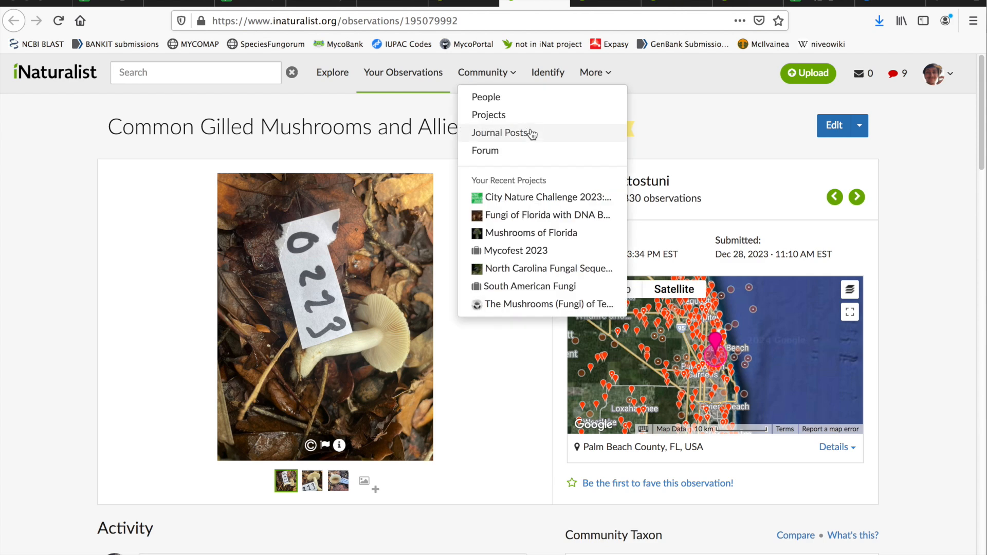
left_click(559, 2)
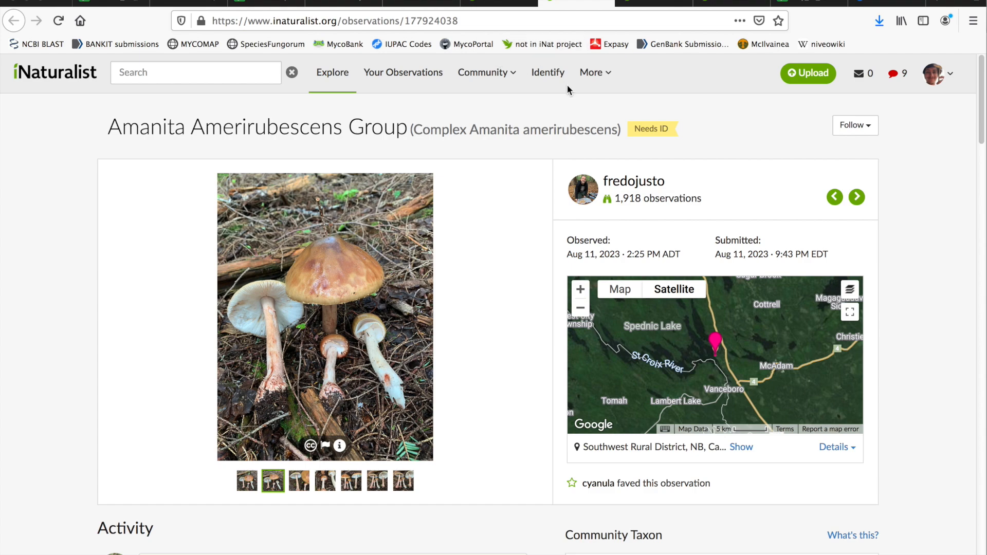
left_click(602, 2)
left_click(602, 2)
left_click(603, 2)
left_click(564, 3)
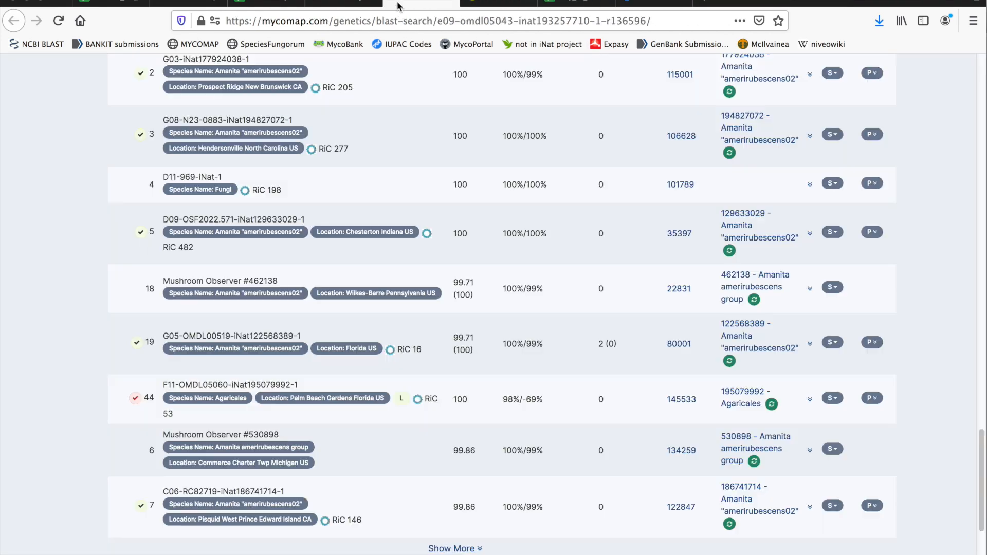
Step: Copy Amanita "amerirubescens02" from match 462138 and post it with the line "DNA - ITS - Nanopore" as a comment on observation 193257710
left_click_drag(301, 301, 218, 298)
key("ctrl+c")
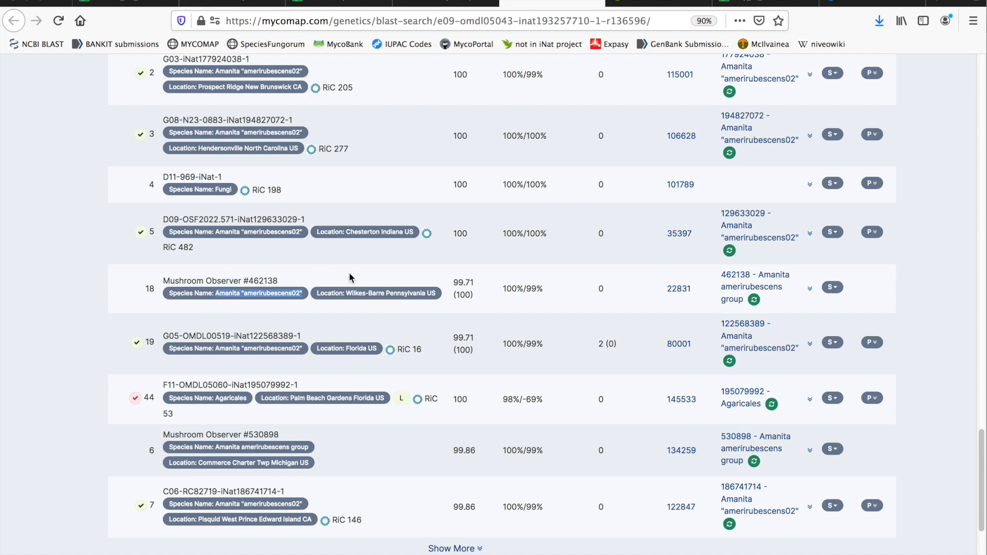
left_click(634, 2)
scroll(491, 178, "down", 10)
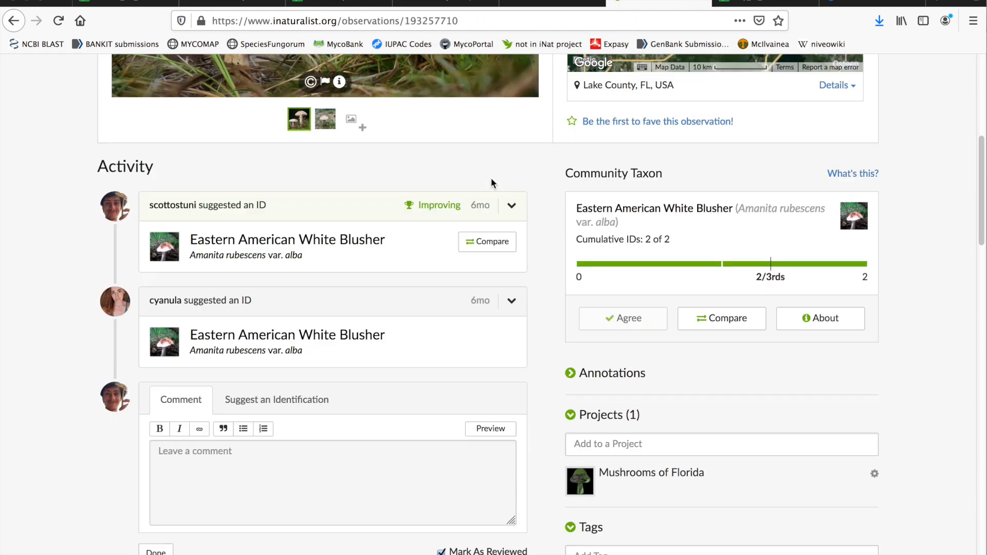
scroll(469, 202, "down", 1)
left_click(302, 322)
key("ctrl+v")
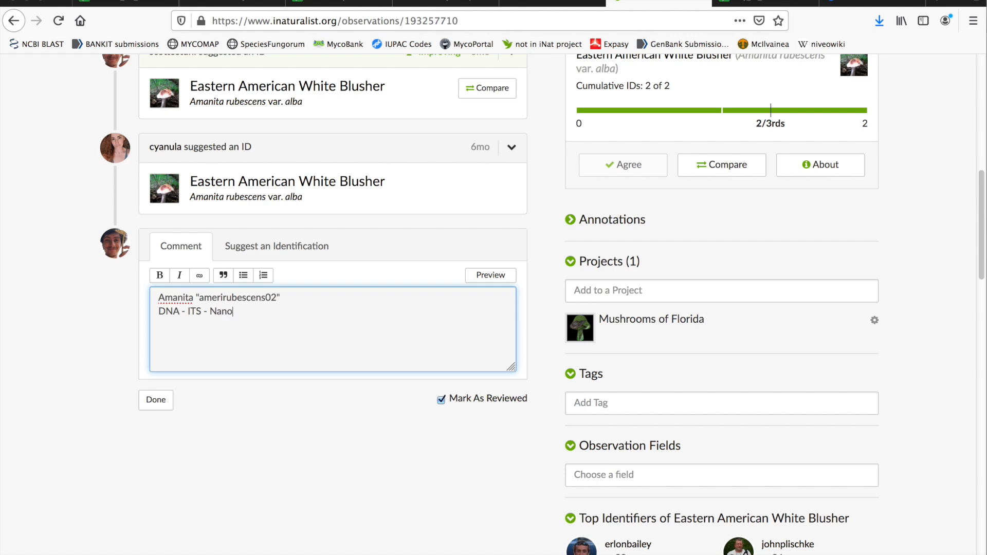
left_click(162, 400)
Step: Check the DNA observation fields and add a Provisional Species Name field with the value Amanita "amerirubescens02"
scroll(516, 232, "down", 4)
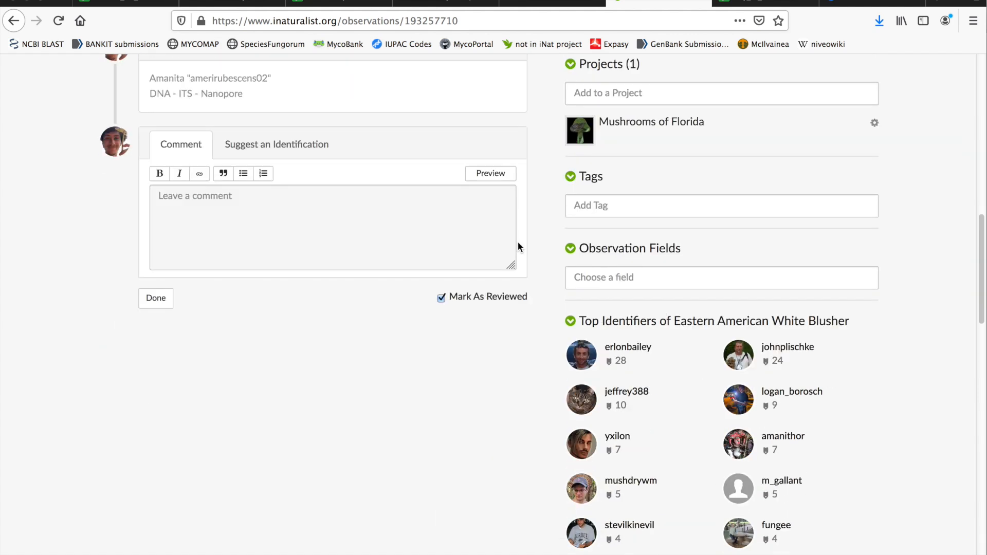
left_click(657, 278)
scroll(657, 280, "down", 5)
left_click(472, 311)
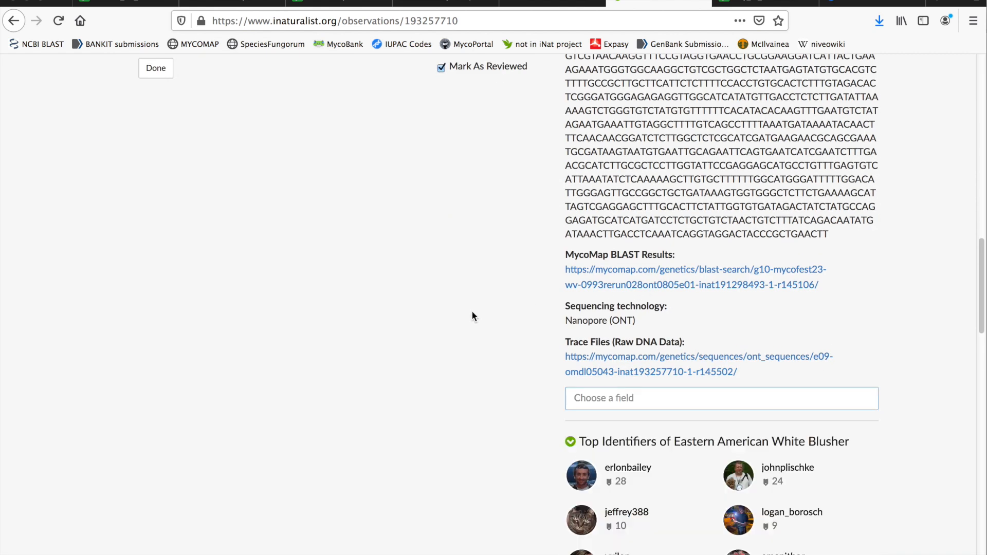
scroll(665, 251, "up", 3)
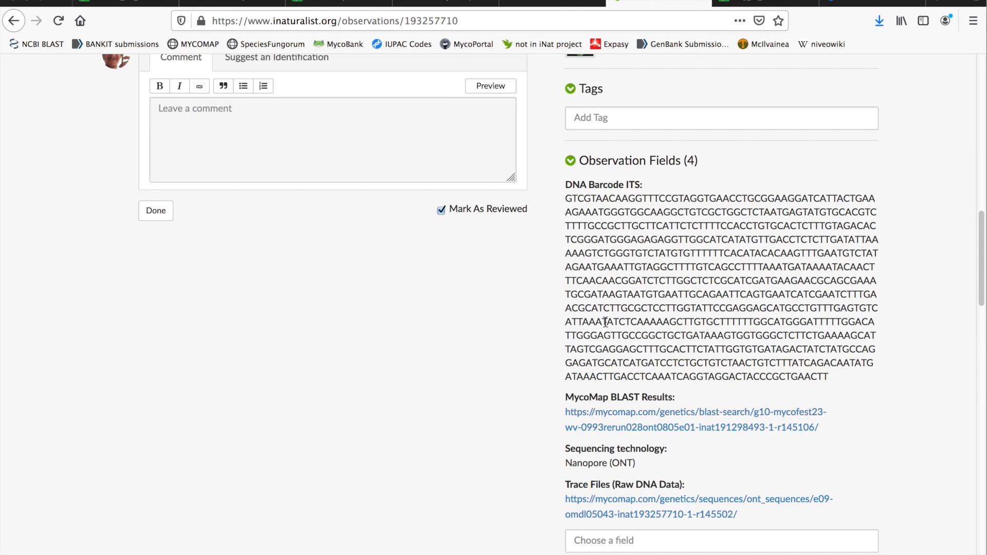
scroll(529, 360, "down", 2)
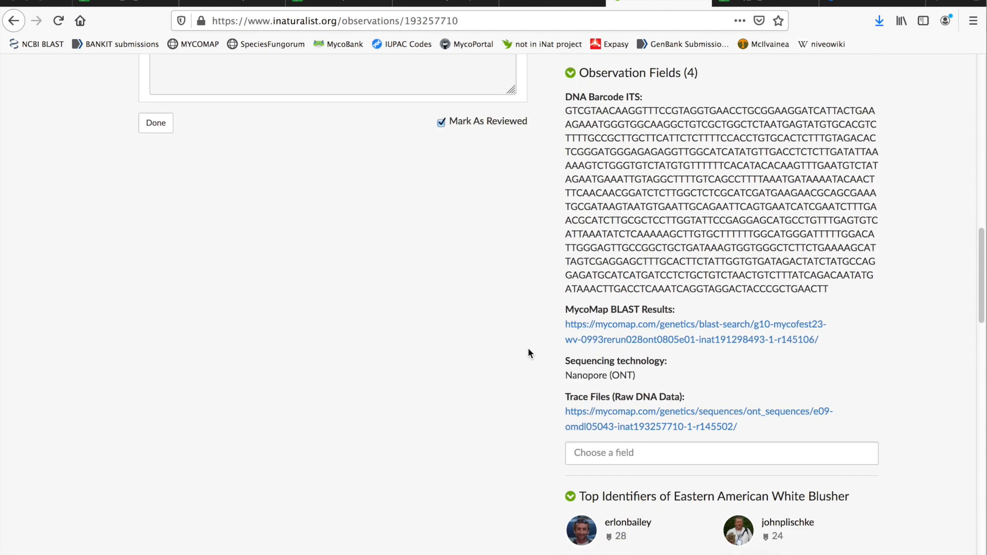
left_click(615, 452)
left_click(620, 475)
left_click(610, 507)
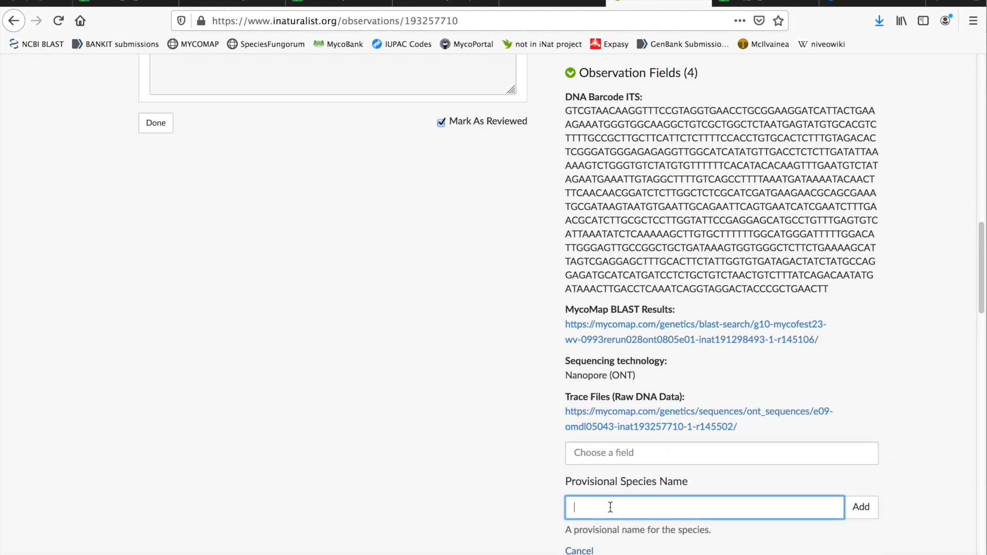
key("ctrl+v")
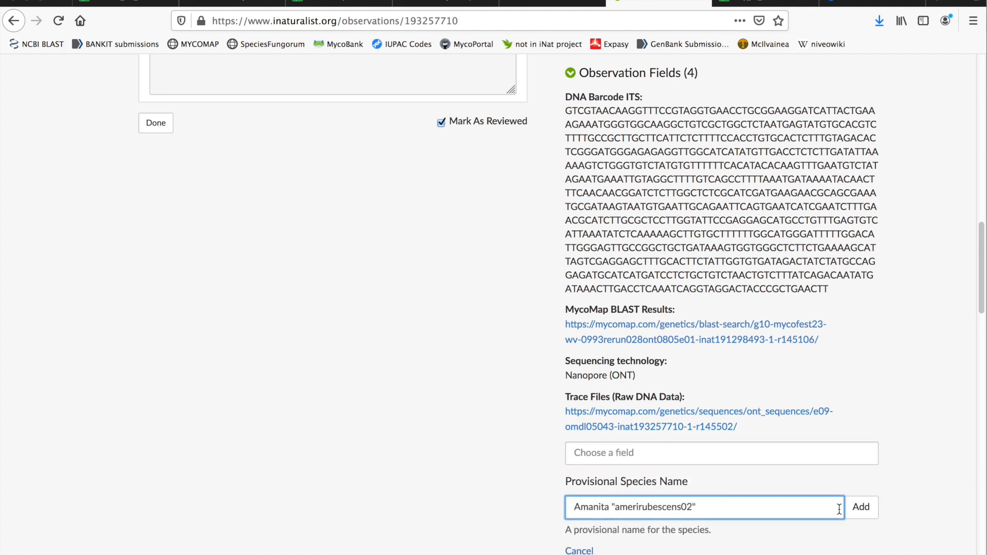
left_click(860, 507)
Step: Search projects for "dna" and add the observation to Fungi with DNA barcode data
left_click(627, 127)
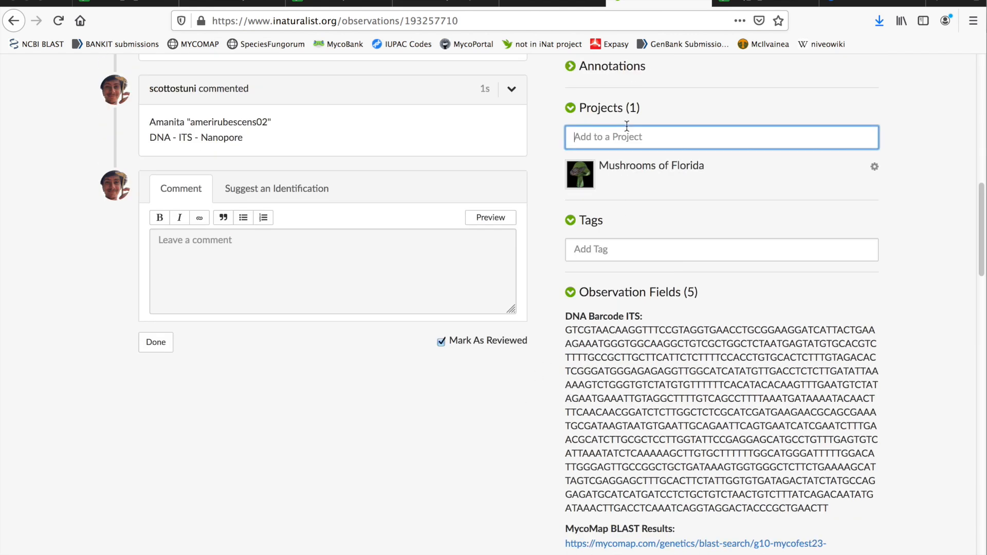
type("dna")
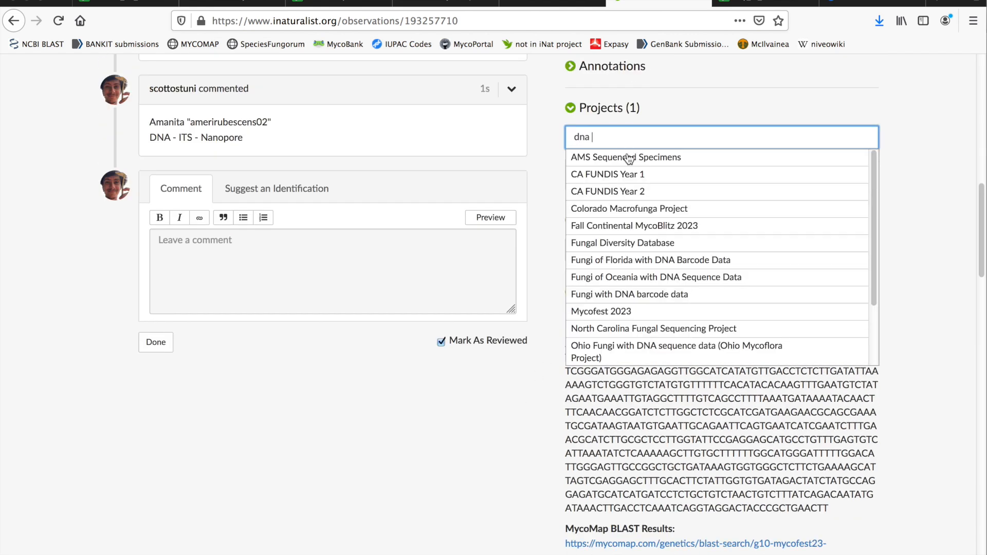
left_click(649, 294)
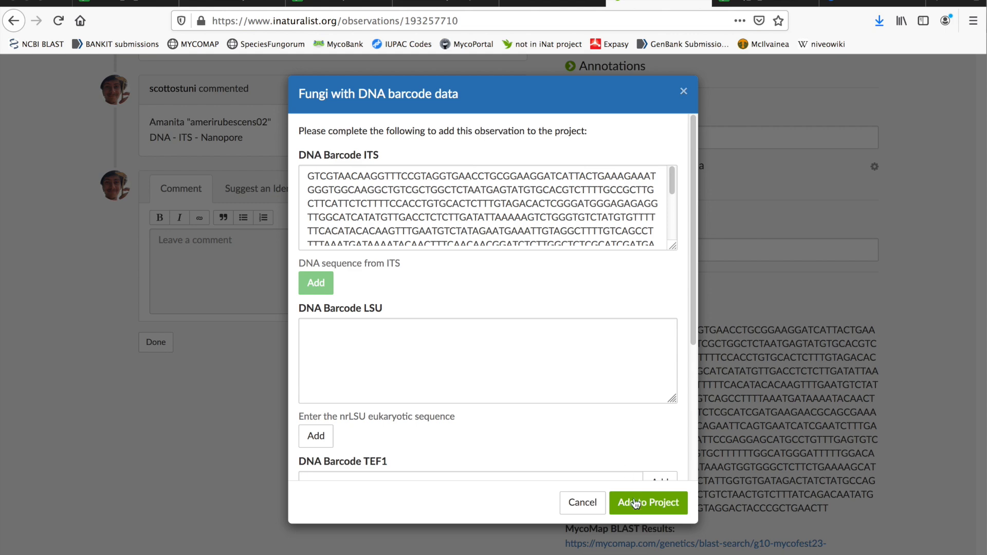
left_click(635, 501)
Step: Add the observation to the project Fungi of Florida with DNA Barcode Data as well
left_click(708, 137)
type("dna")
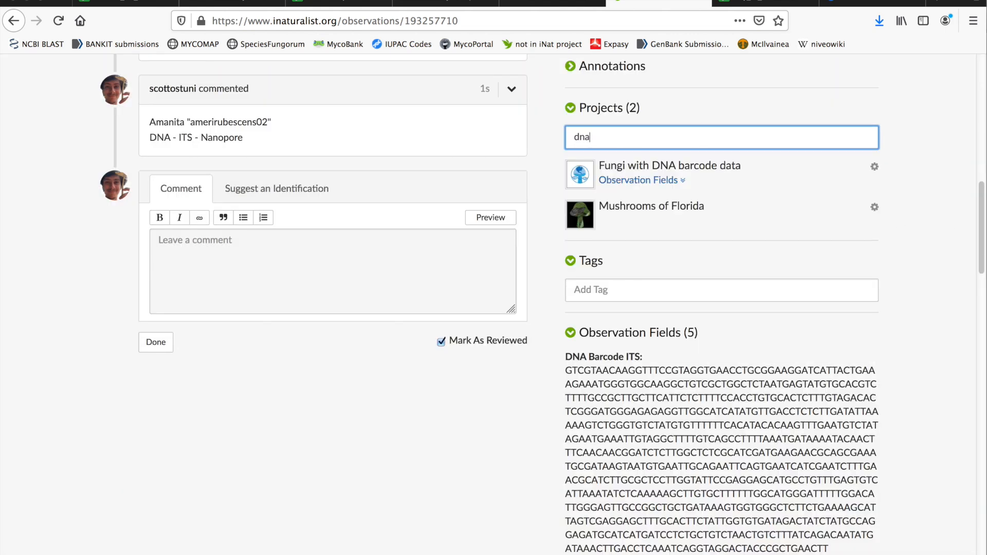
left_click(685, 204)
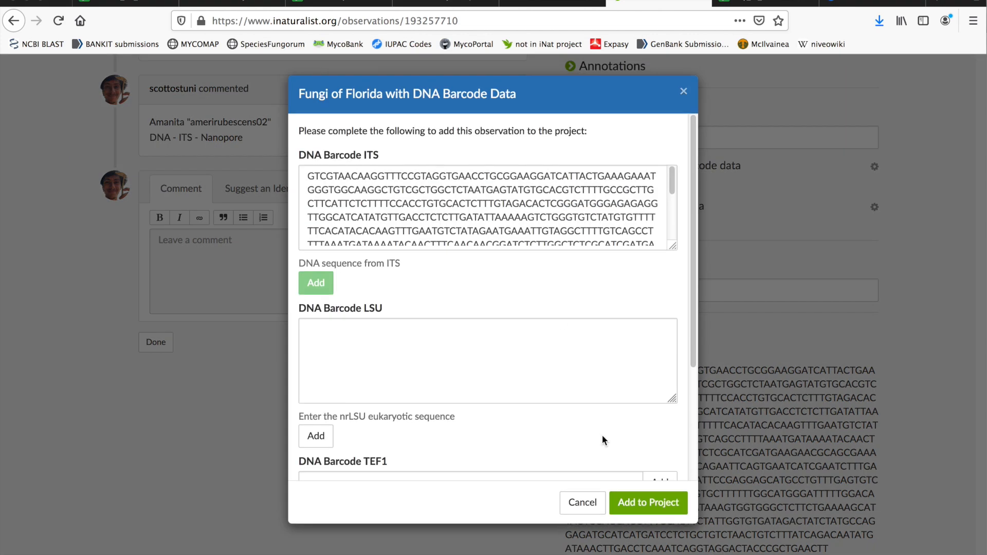
left_click(649, 501)
Step: Review the observation's fields, comment and projects, and refresh the external data of record 193257710 in the MycoMap OMDL12 project
scroll(533, 190, "down", 10)
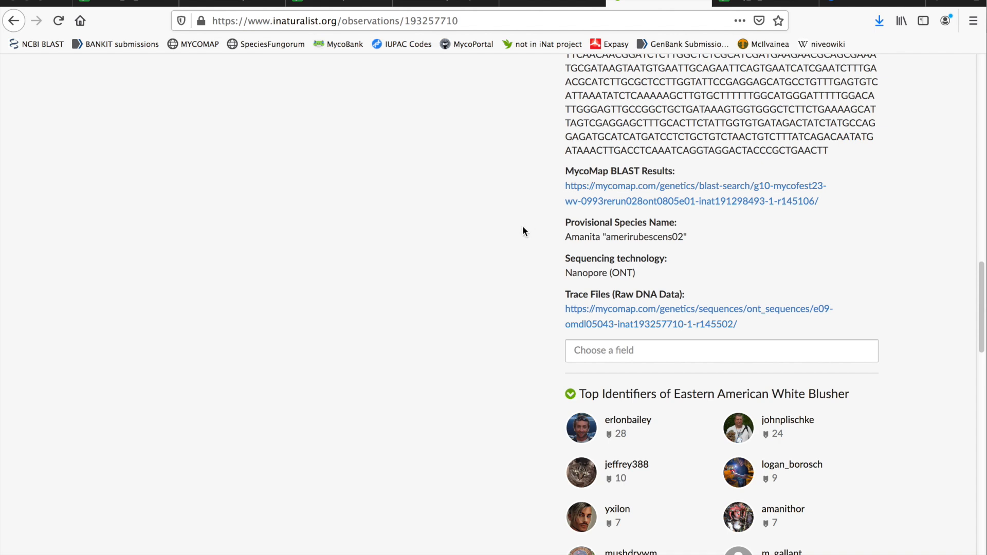
scroll(524, 227, "up", 10)
scroll(530, 230, "up", 4)
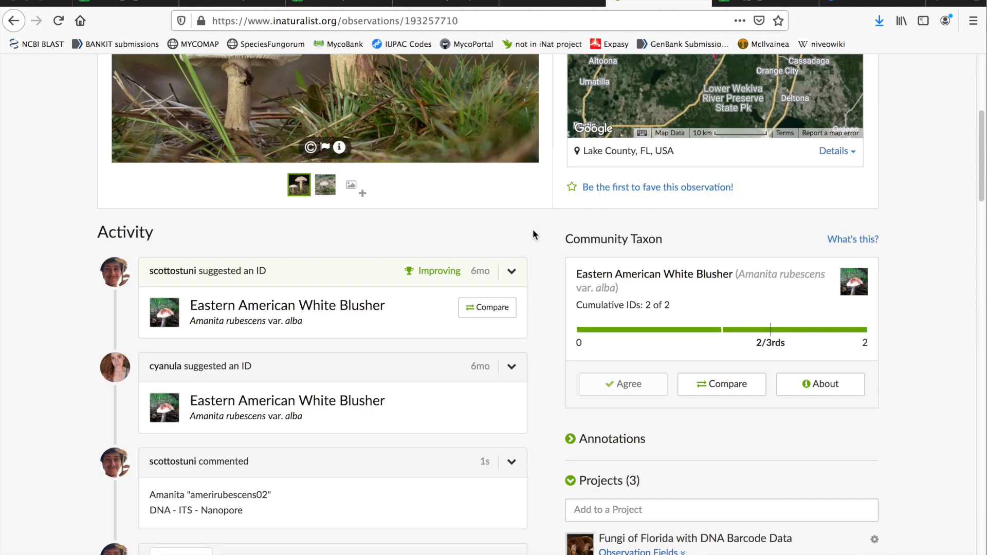
scroll(422, 358, "up", 2)
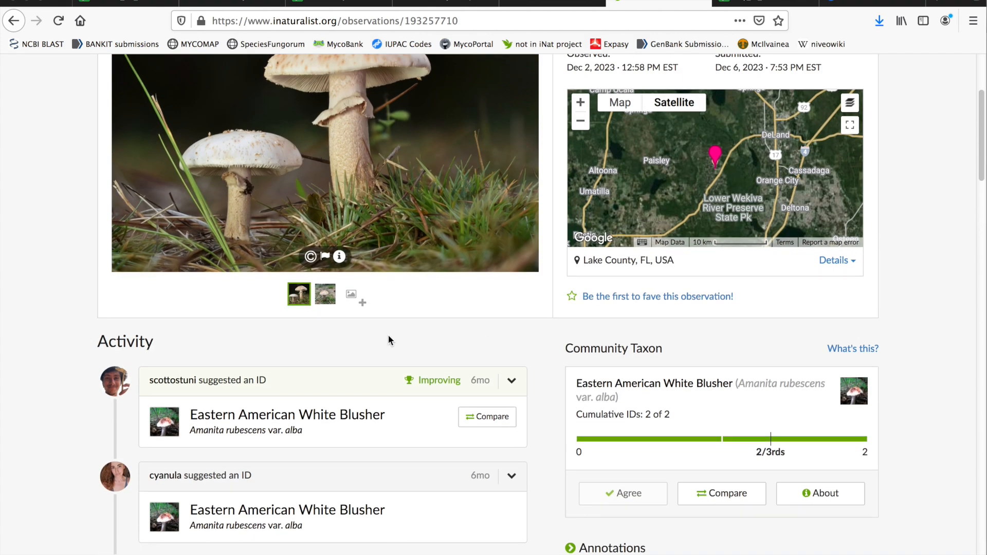
scroll(390, 336, "down", 3)
scroll(392, 346, "down", 2)
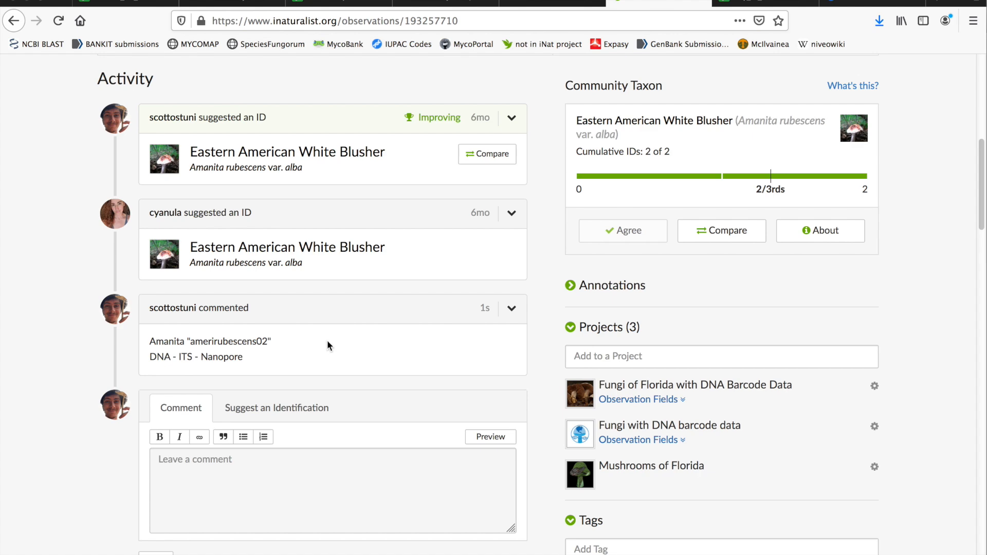
left_click(446, 3)
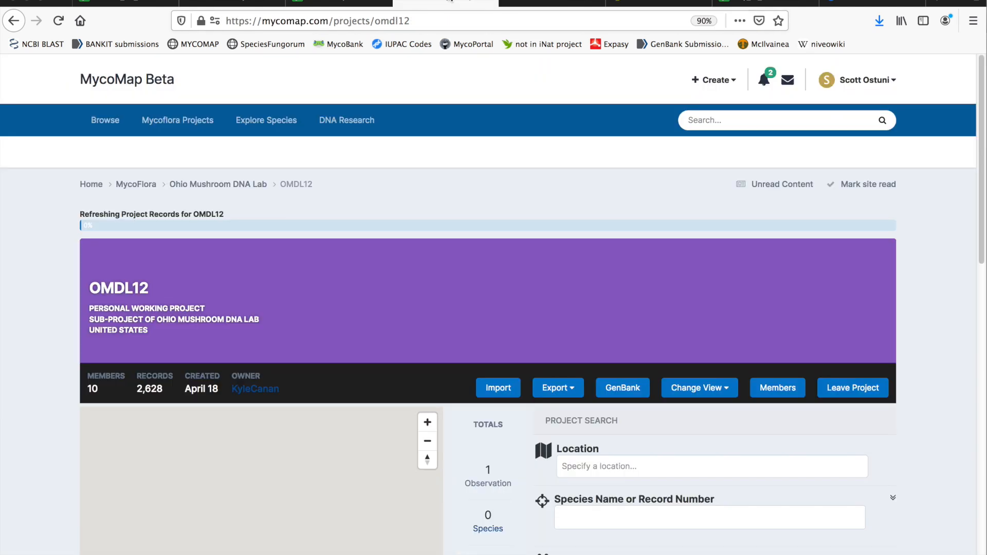
scroll(497, 270, "down", 8)
scroll(498, 267, "down", 6)
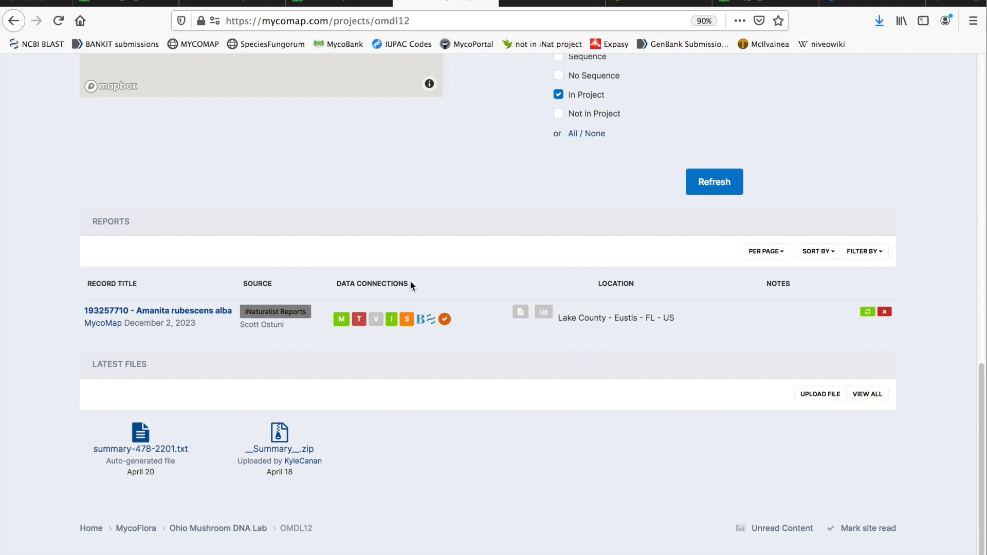
left_click(867, 311)
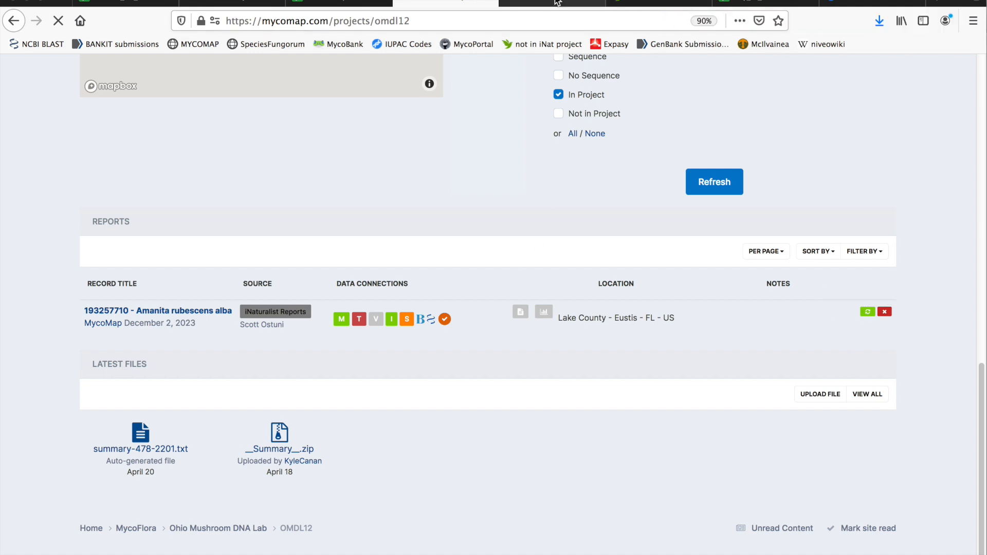
Step: Recheck observation 193257710's photo, identifications and DNA fields, and check the progress of its record refresh in MycoMap
left_click(666, 3)
scroll(491, 229, "up", 7)
scroll(494, 233, "down", 5)
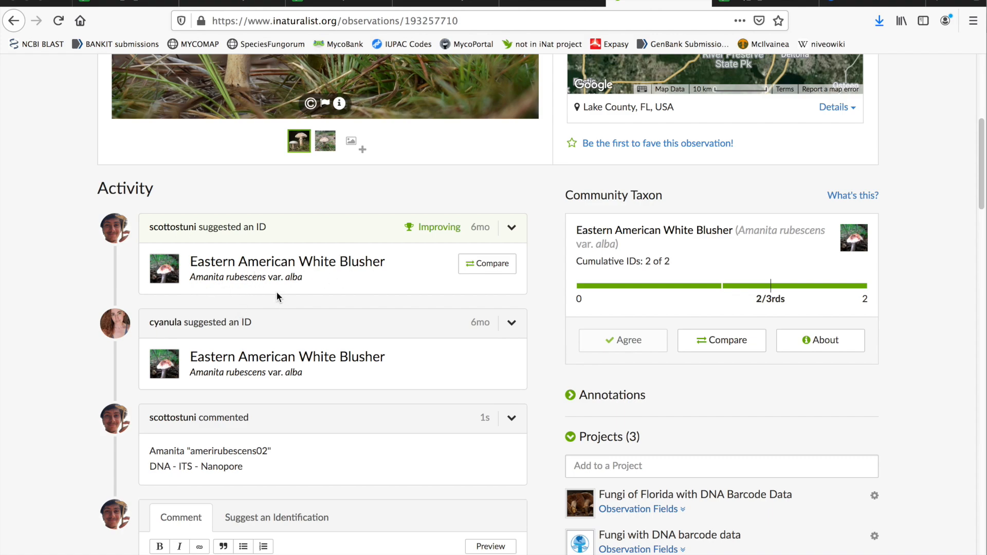
scroll(421, 298, "up", 6)
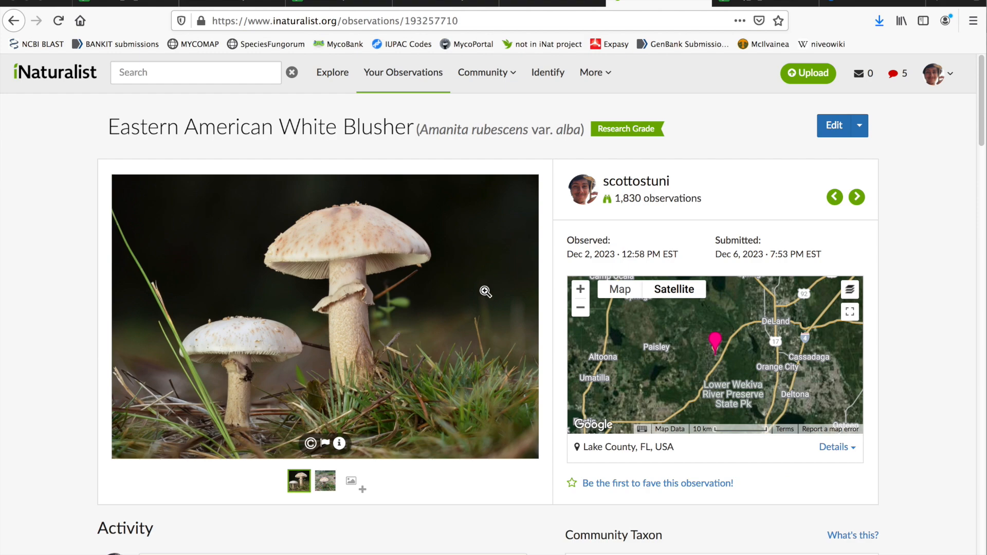
scroll(582, 272, "down", 11)
scroll(525, 286, "down", 8)
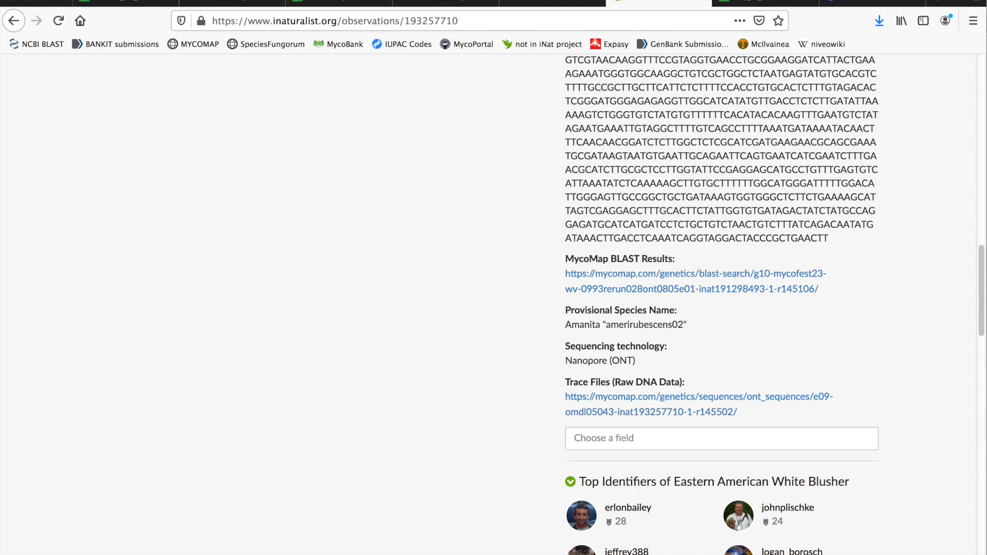
left_click(541, 2)
left_click(595, 2)
left_click(441, 2)
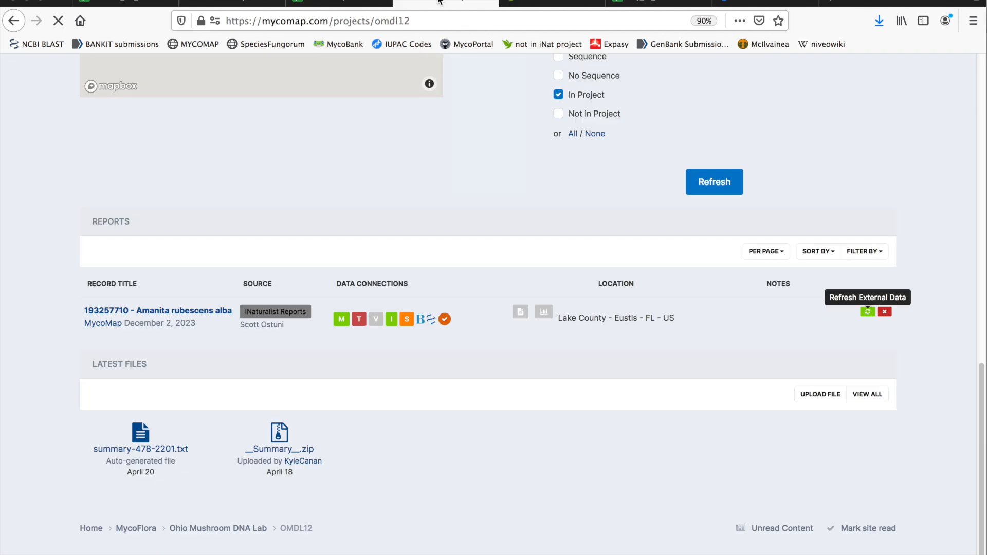
Step: Copy the observation's provisional species name and enter Amanita "amerirubescens02" as the ID for OMDL05043 in the OMDL Sequence data spreadsheet
left_click(632, 4)
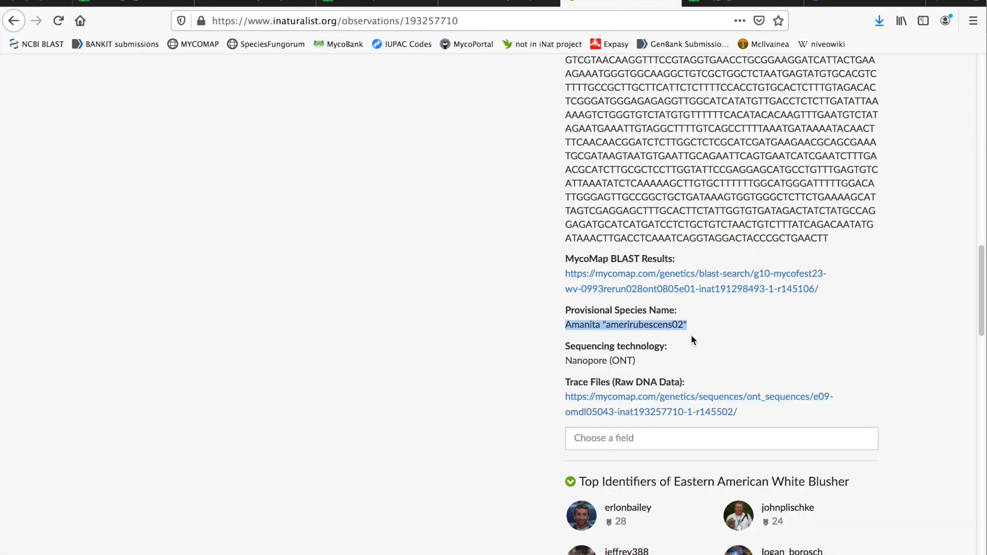
left_click(377, 3)
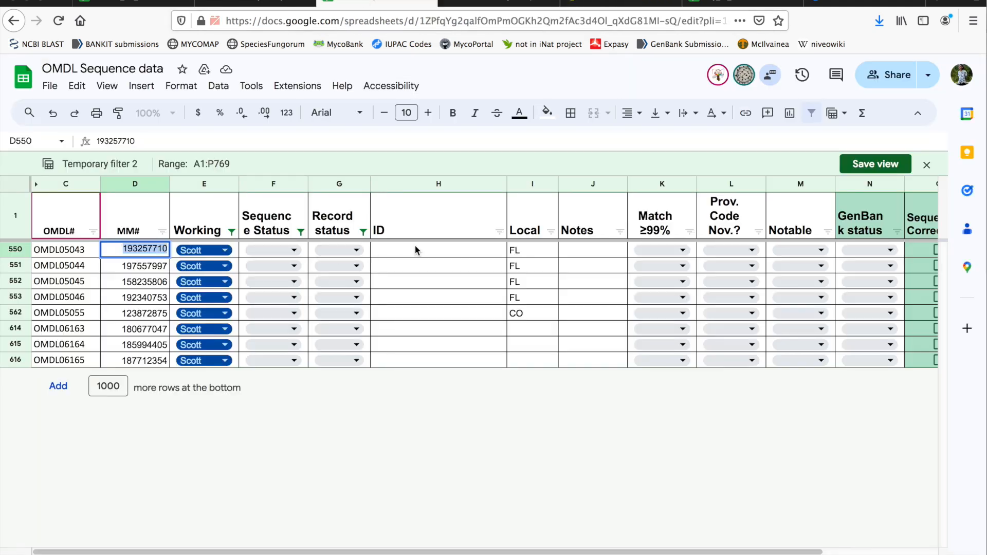
double_click(404, 248)
type("Amanita \"amerirubescens02\"")
Step: Set the Sequence Status of OMDL05043 to Good and its Record status to Validated
left_click(295, 250)
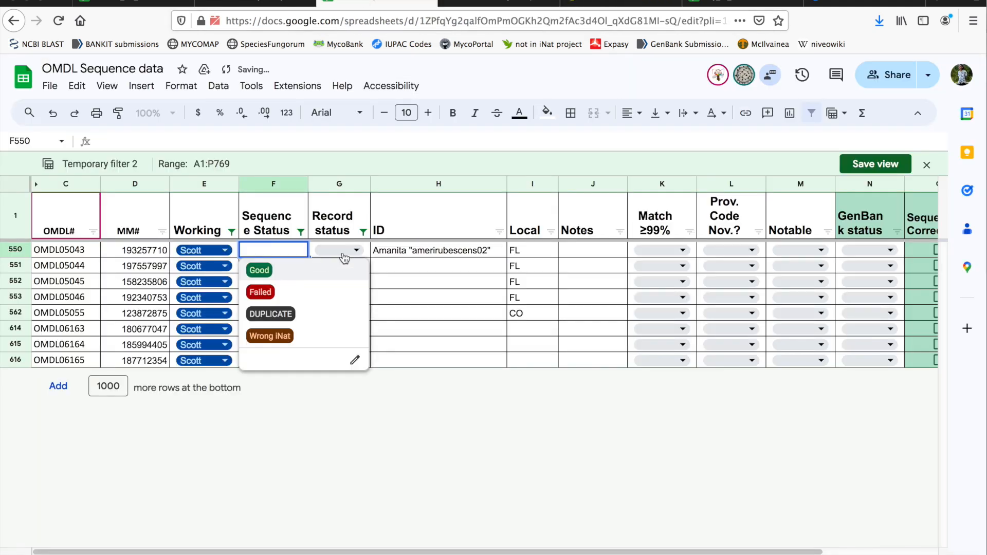
left_click(290, 273)
left_click(354, 251)
left_click(339, 336)
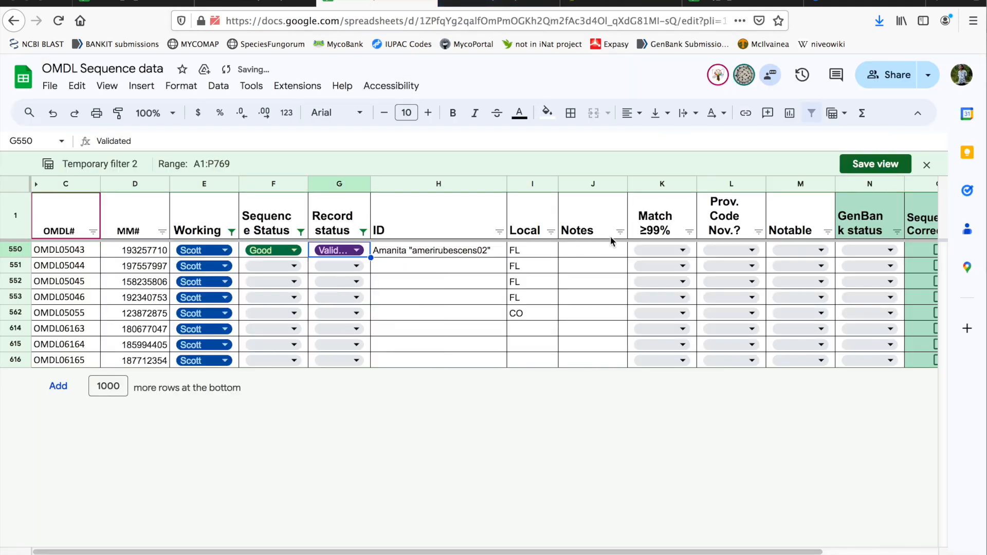
Step: Choose the Match ≥99% and Prov. Code Nov.? values for OMDL05043, and return to the MycoMap OMDL12 project
left_click(662, 250)
left_click(663, 271)
left_click(751, 251)
left_click(738, 293)
left_click(513, 4)
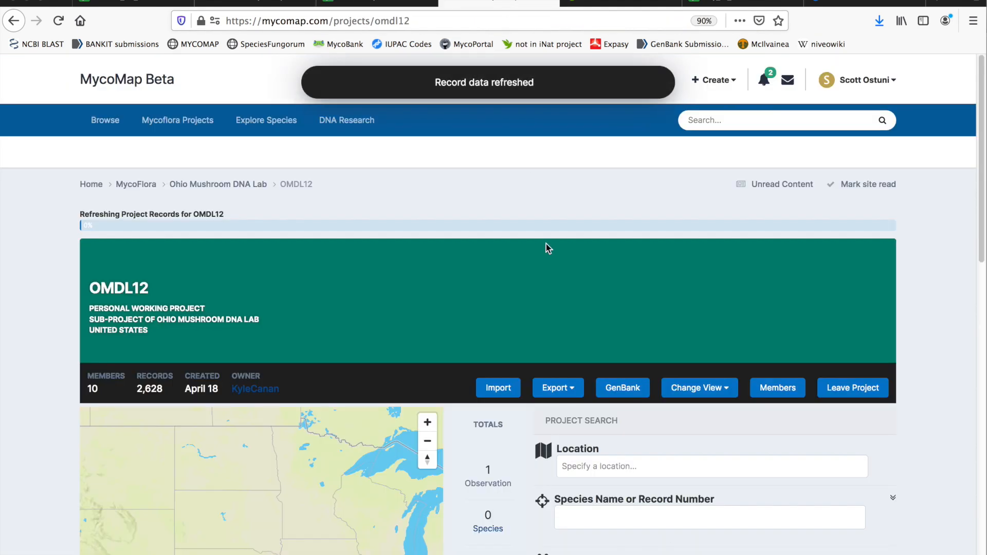
Step: Mark all fields of record 193257710, Amanita "amerirubescens02", as verified in the OMDL12 project and save the verification
scroll(547, 247, "down", 8)
scroll(520, 286, "down", 3)
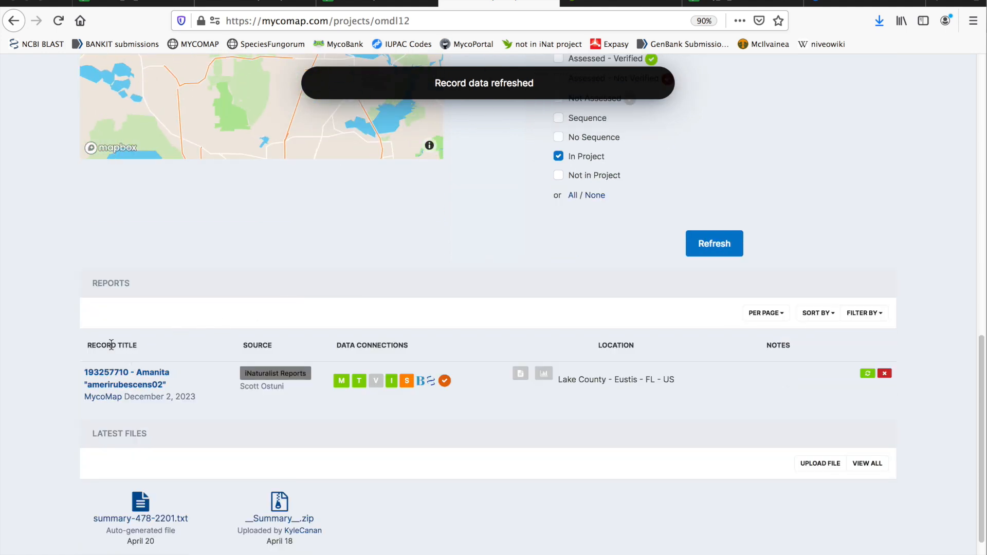
left_click(435, 382)
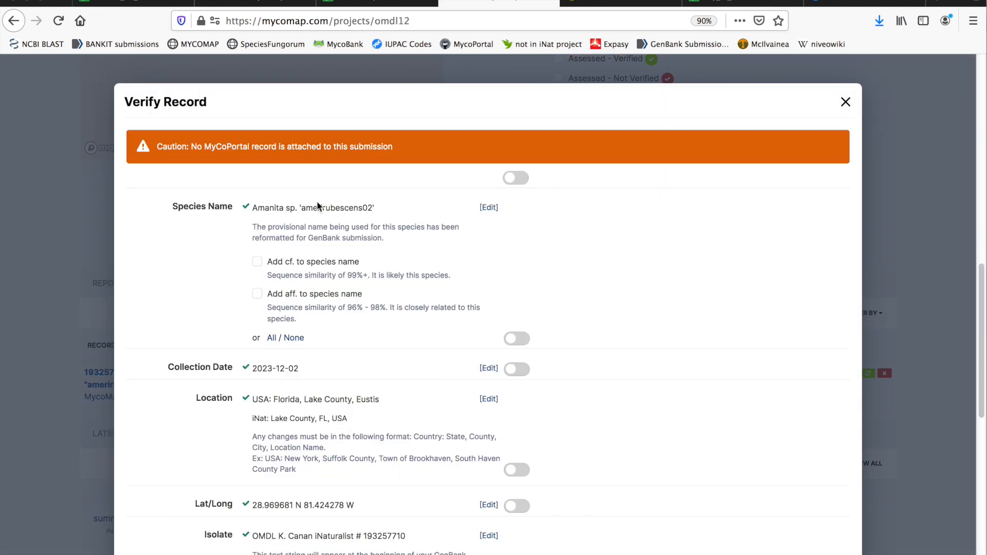
left_click_drag(376, 208, 251, 208)
left_click(517, 180)
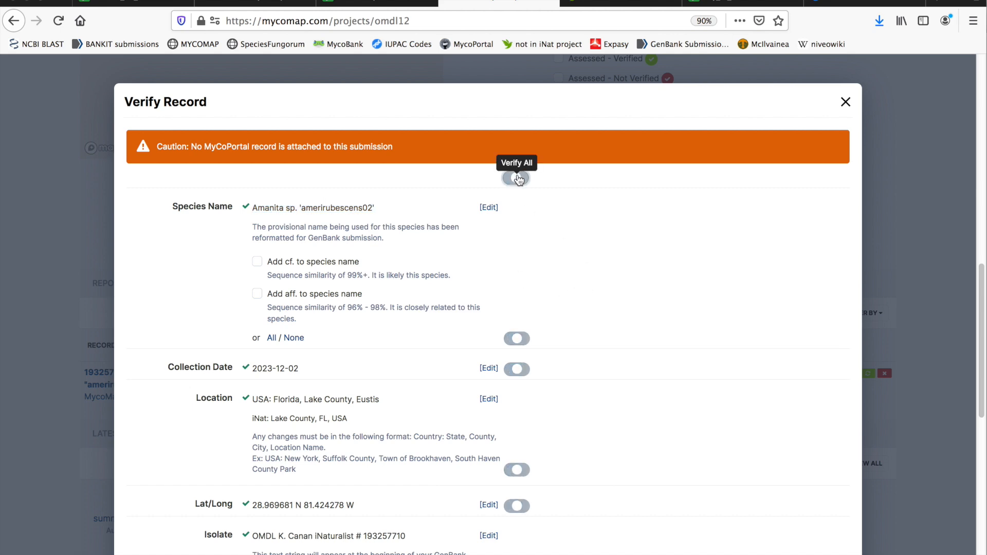
scroll(613, 360, "down", 10)
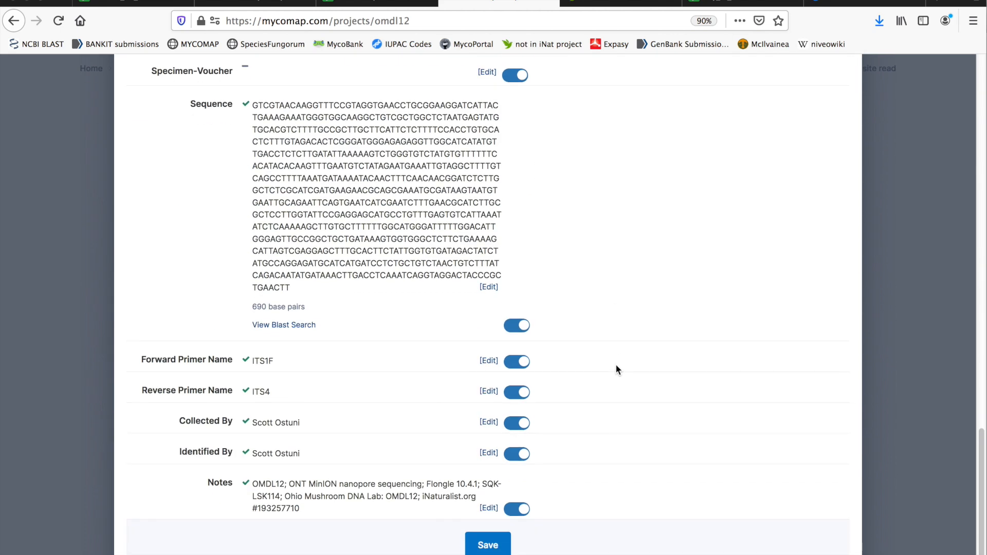
left_click(498, 544)
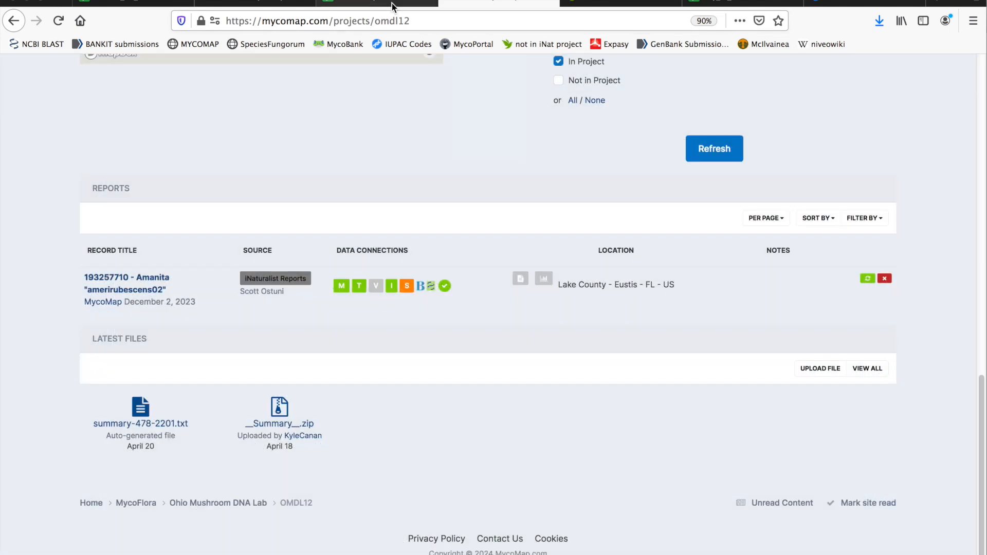
Step: Set the GenBank status of OMDL05043 to Ready in the OMDL Sequence data spreadsheet
left_click(391, 3)
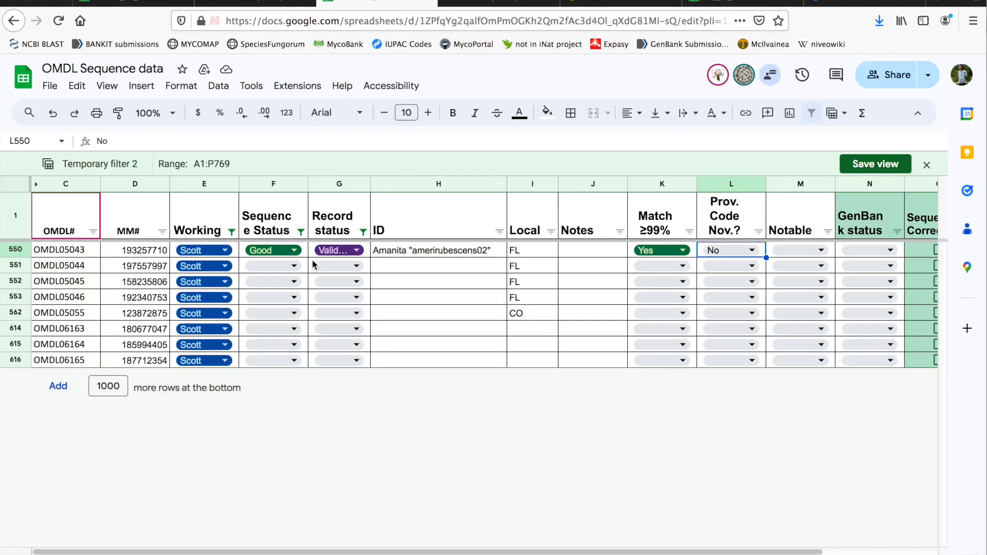
left_click(870, 247)
left_click(870, 271)
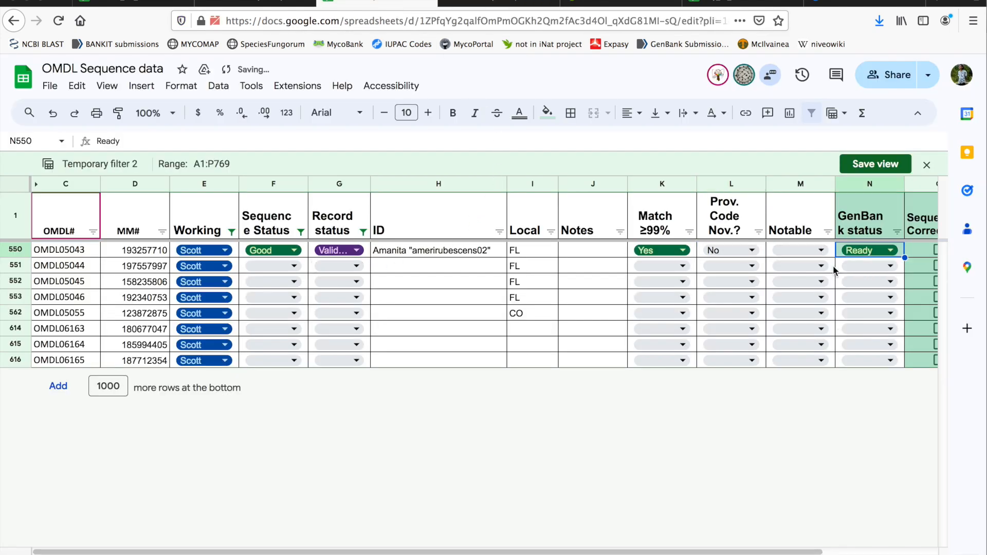
Step: Copy the MM# of OMDL05044, 197557997, and open the observation with that number in iNaturalist
left_click(150, 270)
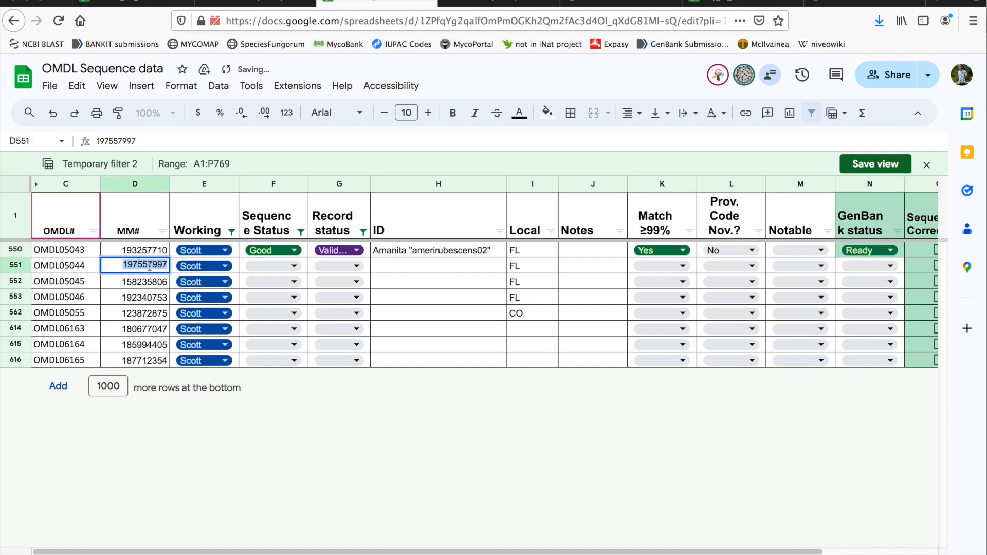
left_click(620, 3)
double_click(405, 21)
key("Escape")
Step: Search the MycoMap OMDL12 project for record number 197557997
left_click(498, 3)
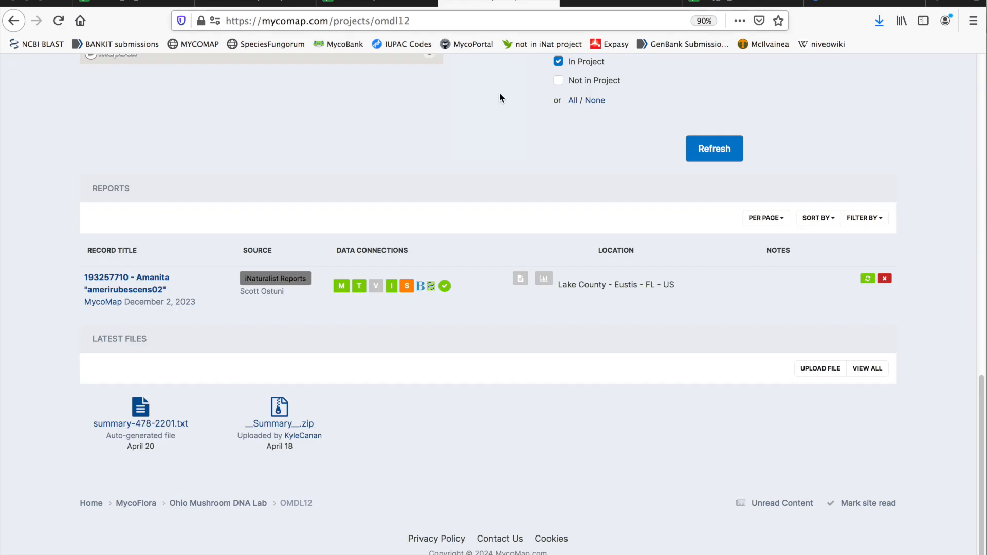
scroll(500, 97, "up", 10)
left_click(611, 275)
type("197557997")
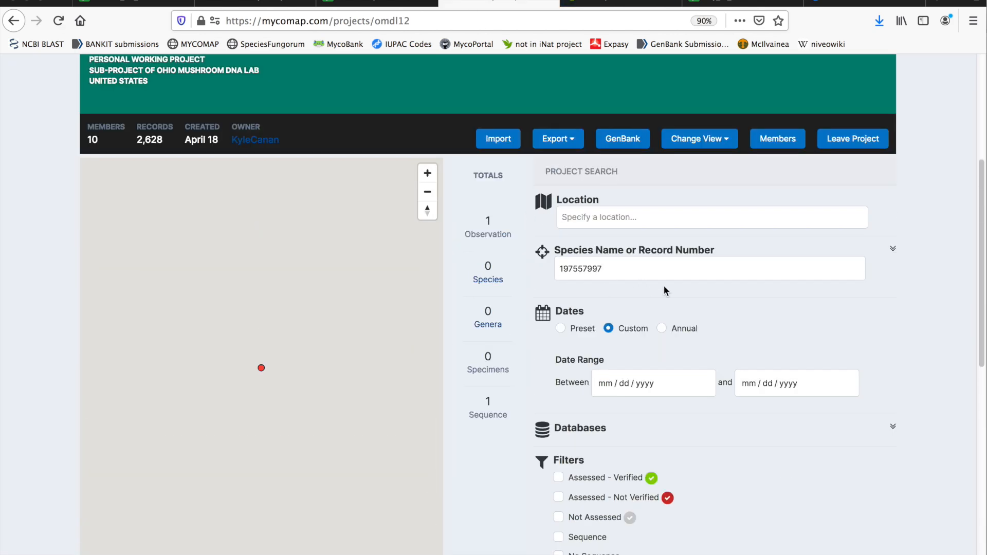
scroll(666, 291, "down", 8)
left_click(705, 256)
Step: Look over iNaturalist observation 197557997, including its identification activity and both photos
left_click(629, 4)
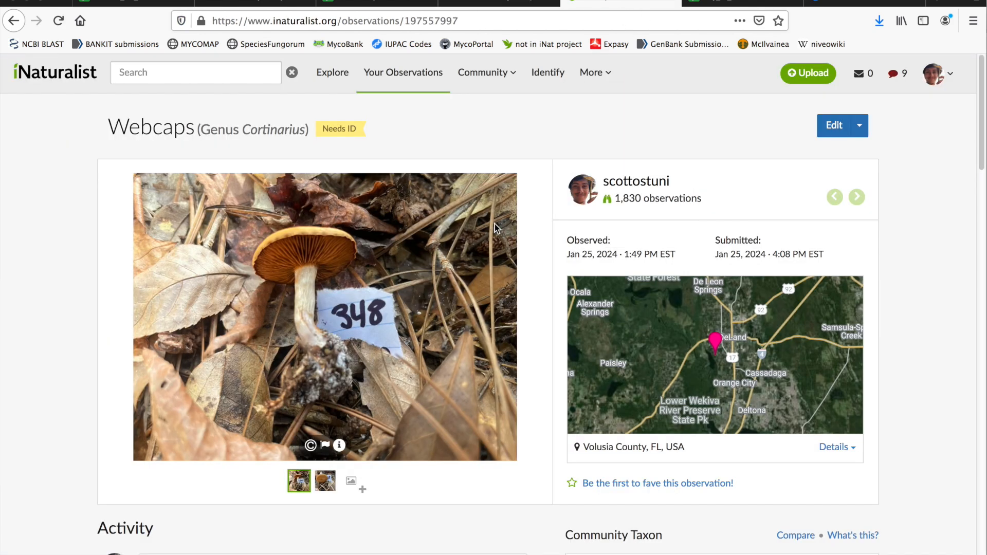
scroll(523, 248, "down", 8)
scroll(523, 248, "up", 8)
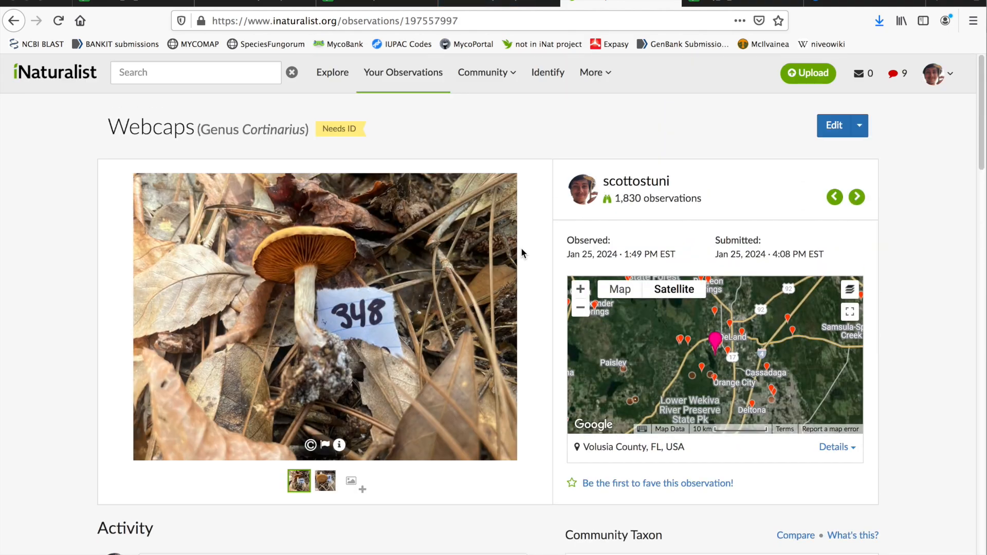
left_click(326, 481)
left_click(299, 481)
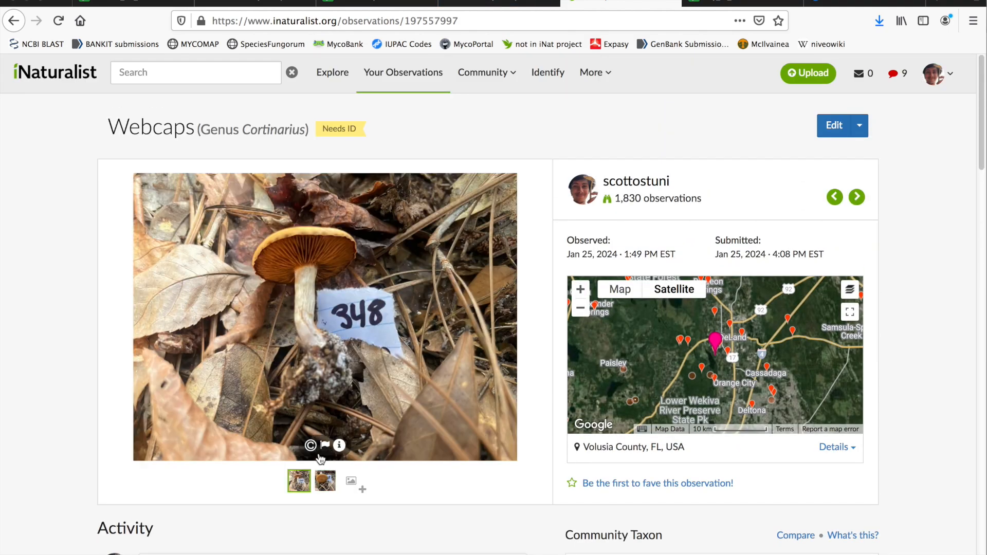
left_click(526, 6)
scroll(507, 279, "down", 10)
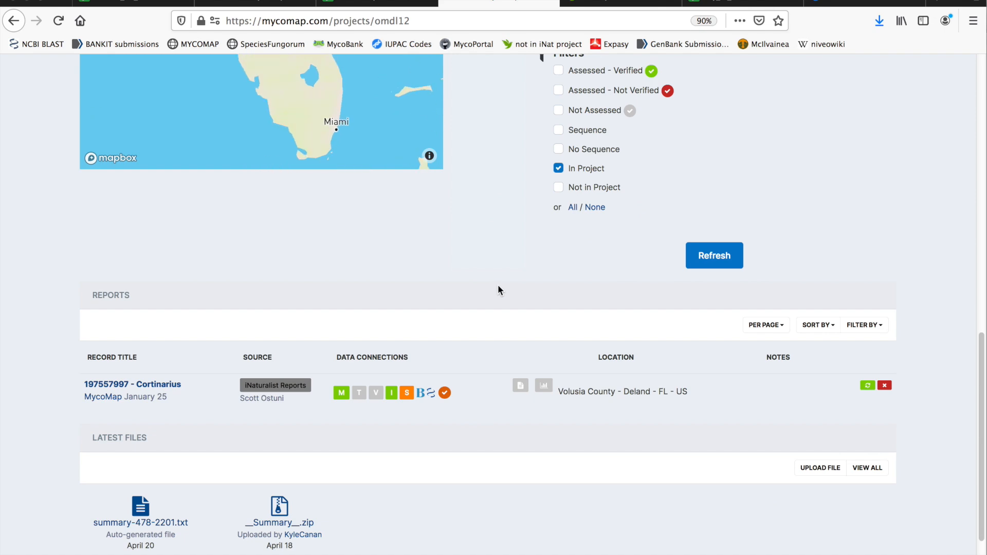
left_click(407, 392)
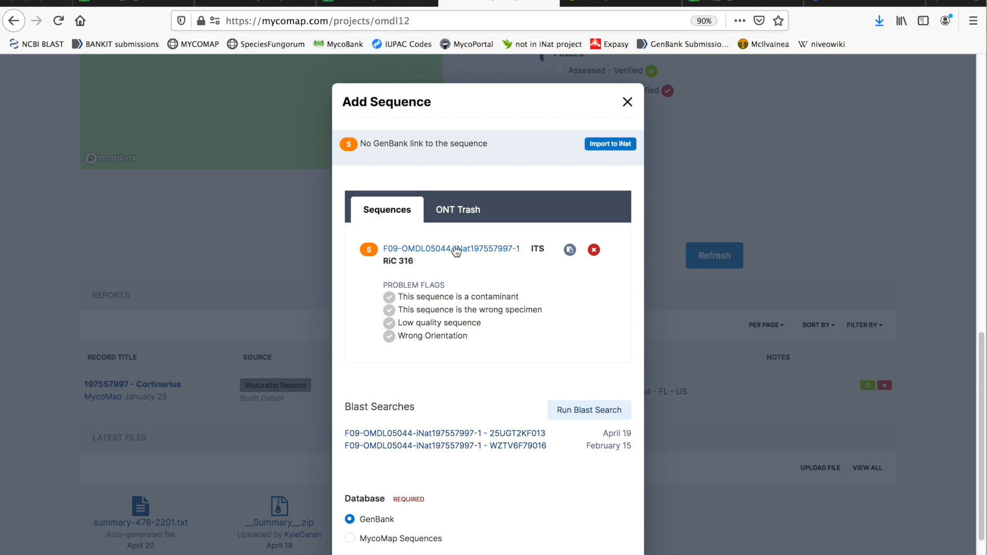
right_click(455, 252)
left_click(479, 252)
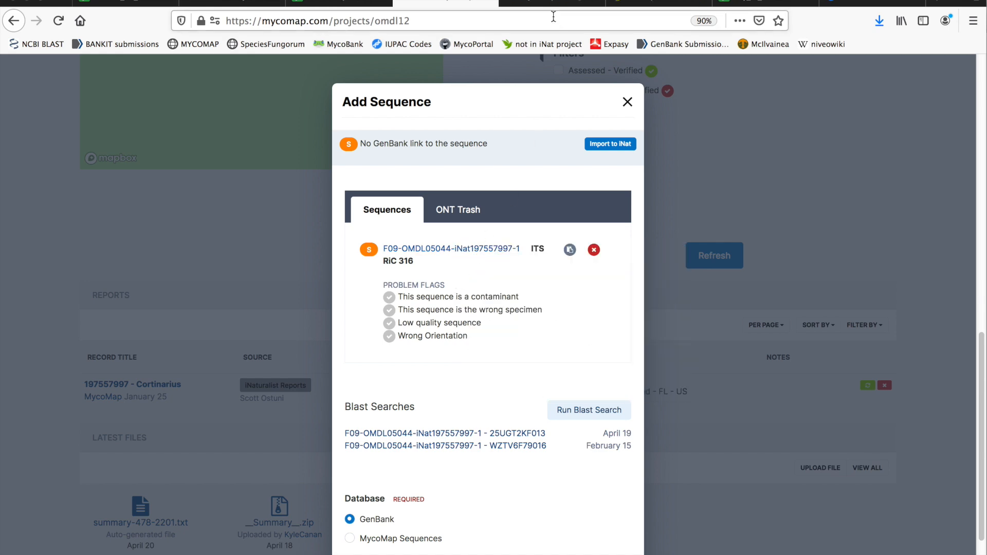
Step: Open the related BLAST search 25UGT2KF013 from the OMDL05044 sequence page in a separate tab
left_click(554, 4)
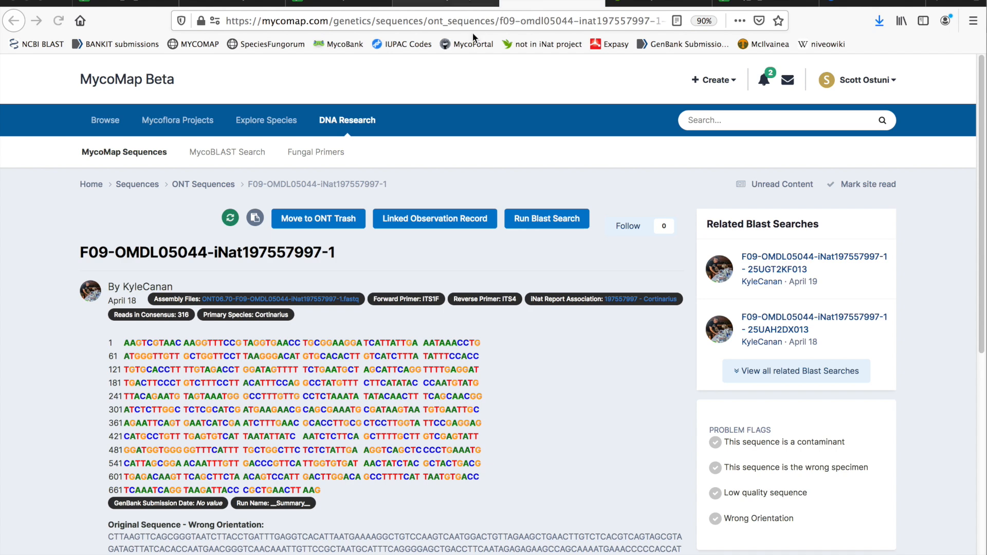
right_click(775, 257)
left_click(756, 263)
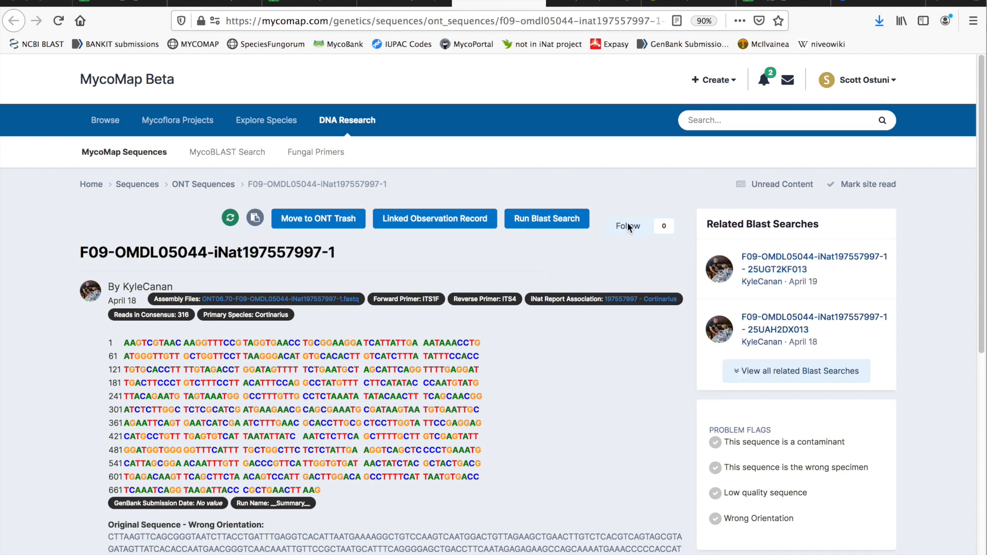
Step: Compare the two photos of observation 197557997 in iNaturalist again
left_click(664, 3)
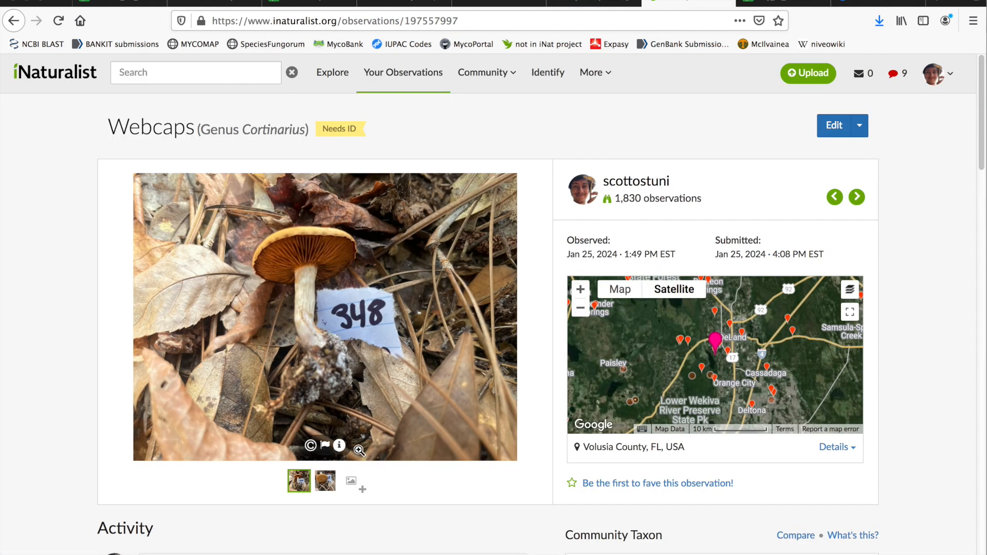
left_click(325, 480)
left_click(298, 484)
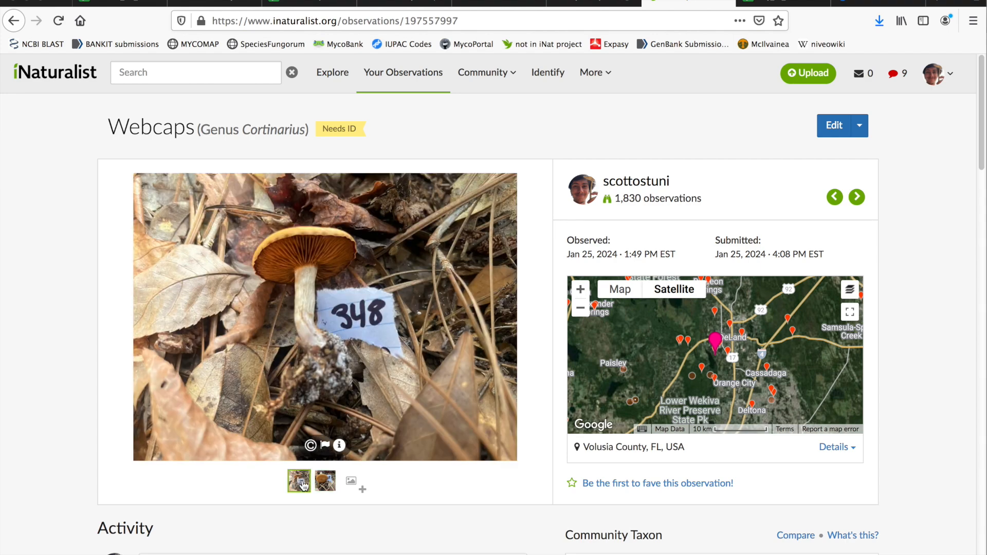
left_click(321, 485)
left_click(302, 486)
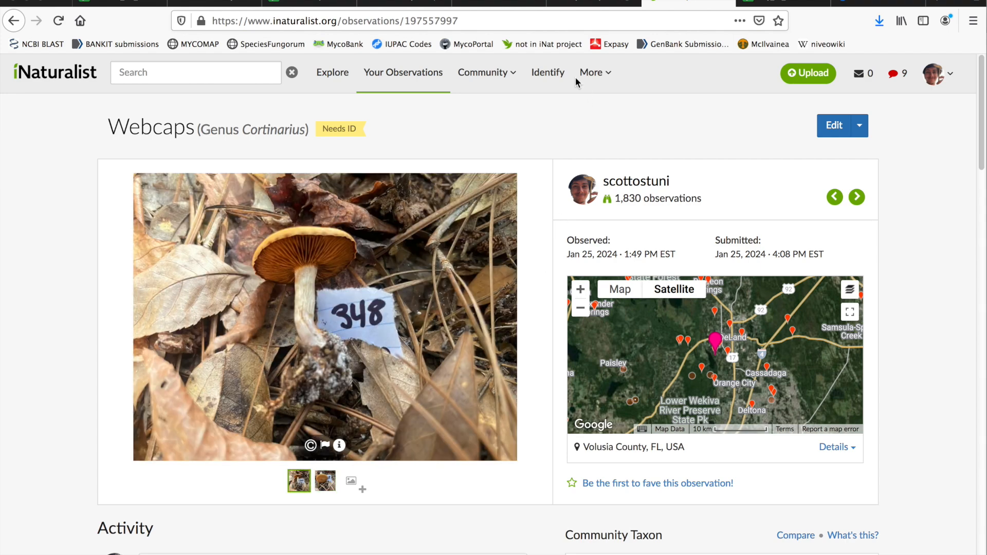
Step: Review the identity summary and NCBI BLAST hits for OMDL05044, including the FLAS-F-60242 voucher match
left_click(593, 3)
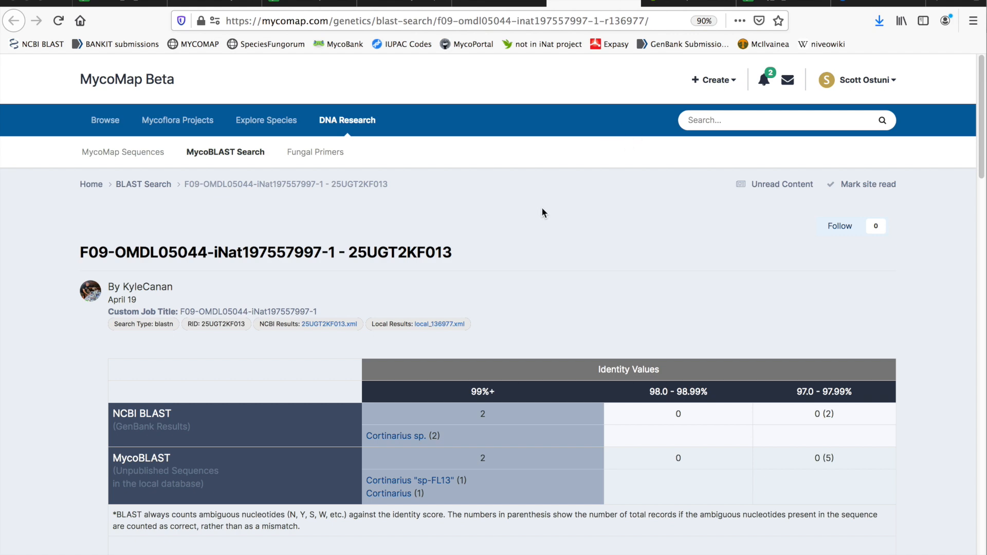
scroll(544, 206, "down", 7)
scroll(530, 209, "down", 5)
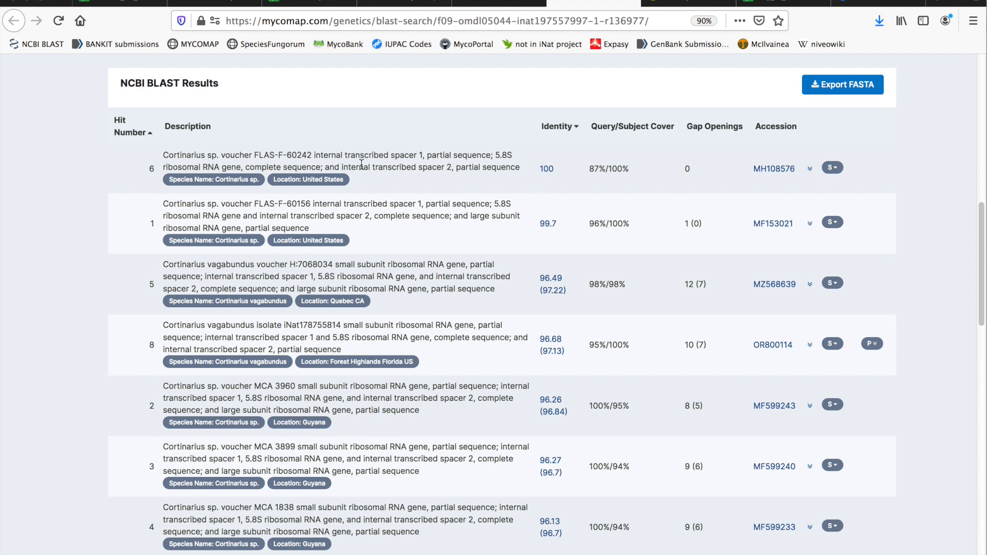
left_click_drag(278, 155, 359, 158)
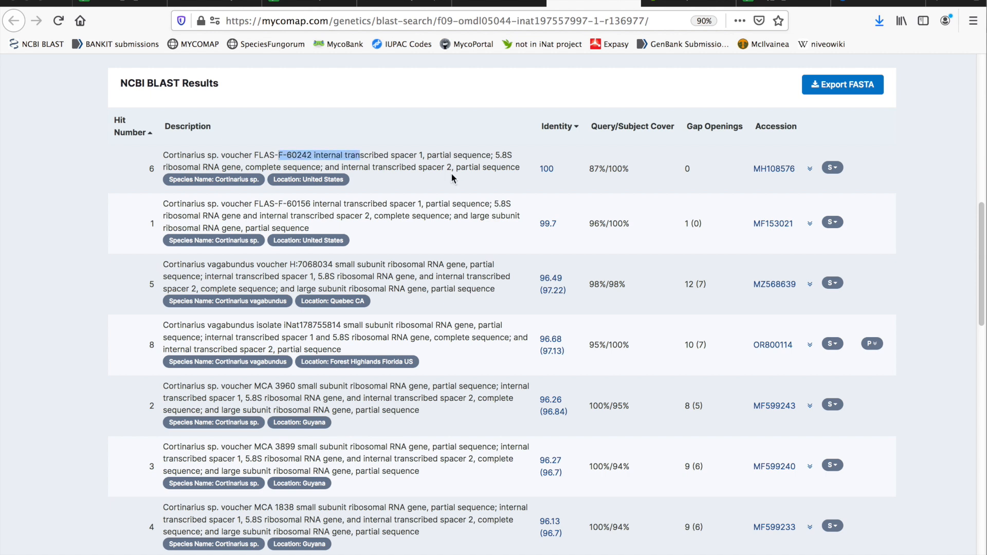
left_click(456, 183)
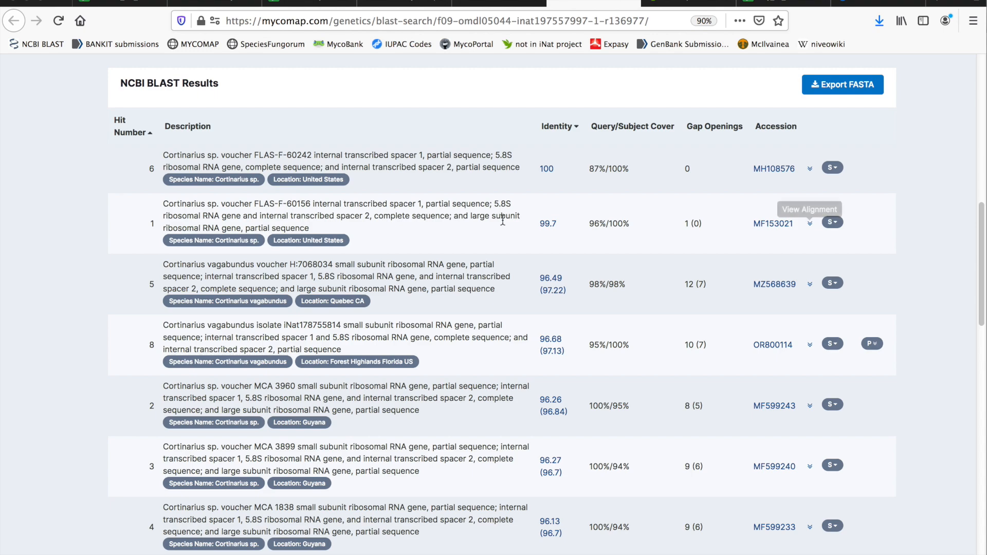
Step: Examine the alignment of the OMDL05044 sequence with hit MF153021 for mismatches and gaps, and close the alignment
left_click(810, 226)
scroll(501, 221, "down", 6)
scroll(519, 226, "up", 7)
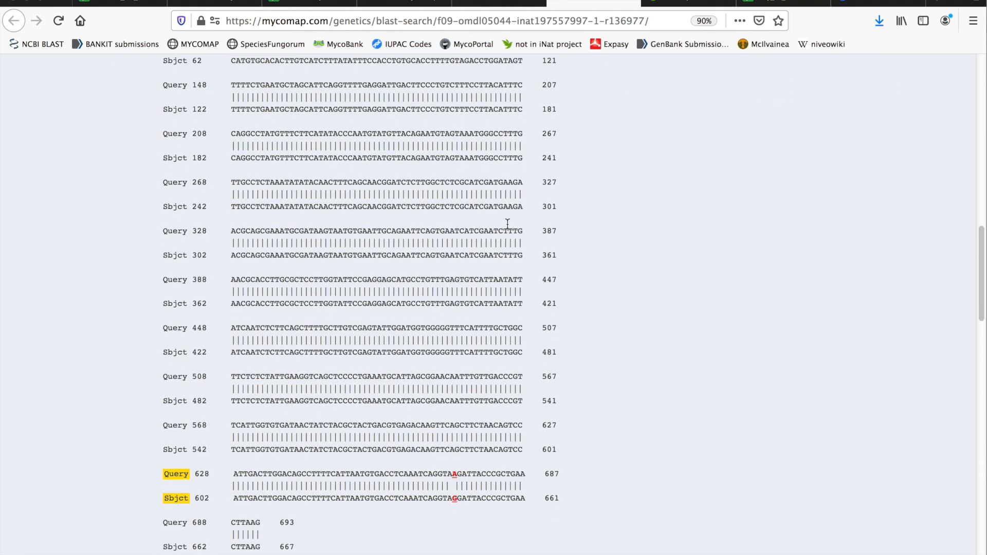
scroll(709, 315, "down", 7)
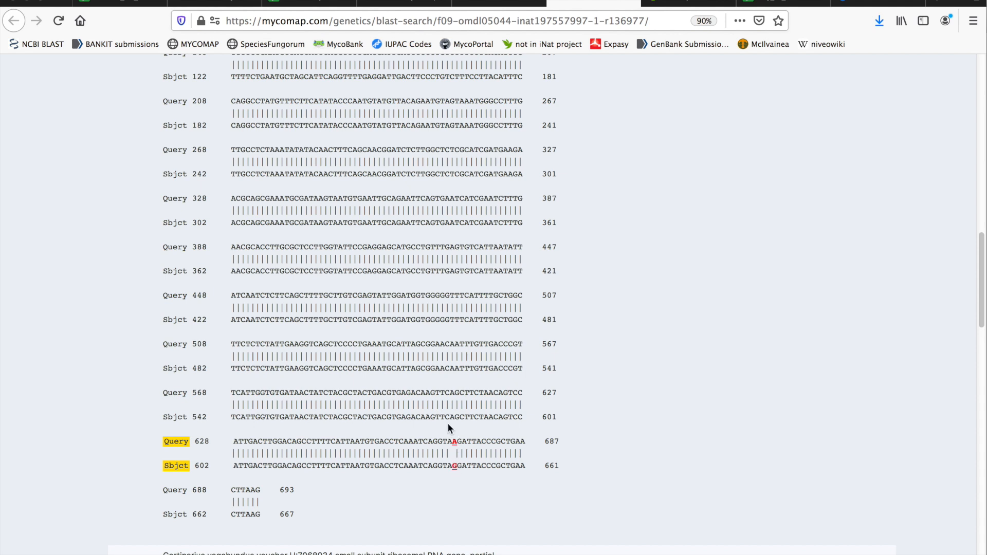
scroll(449, 424, "up", 1)
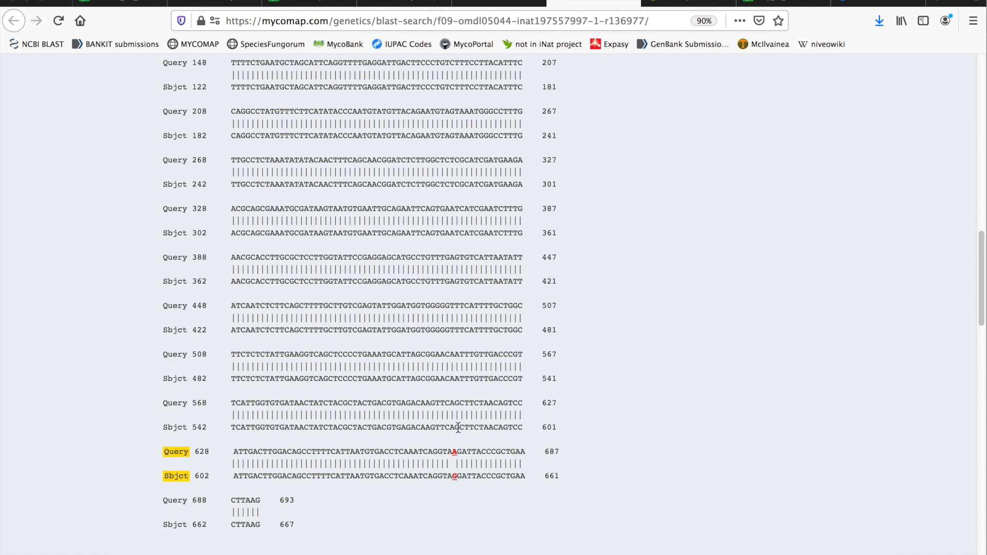
scroll(458, 428, "up", 2)
scroll(458, 428, "up", 5)
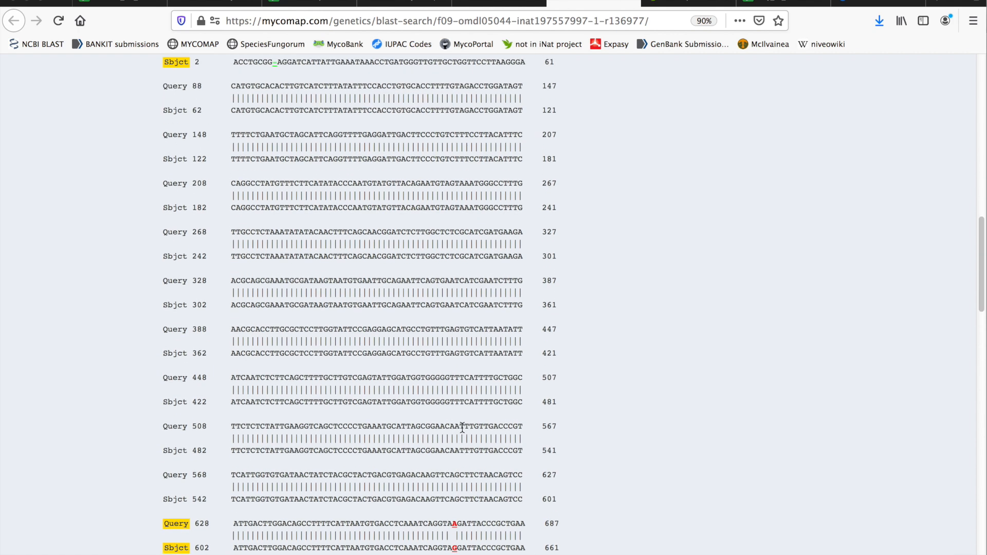
scroll(465, 421, "up", 4)
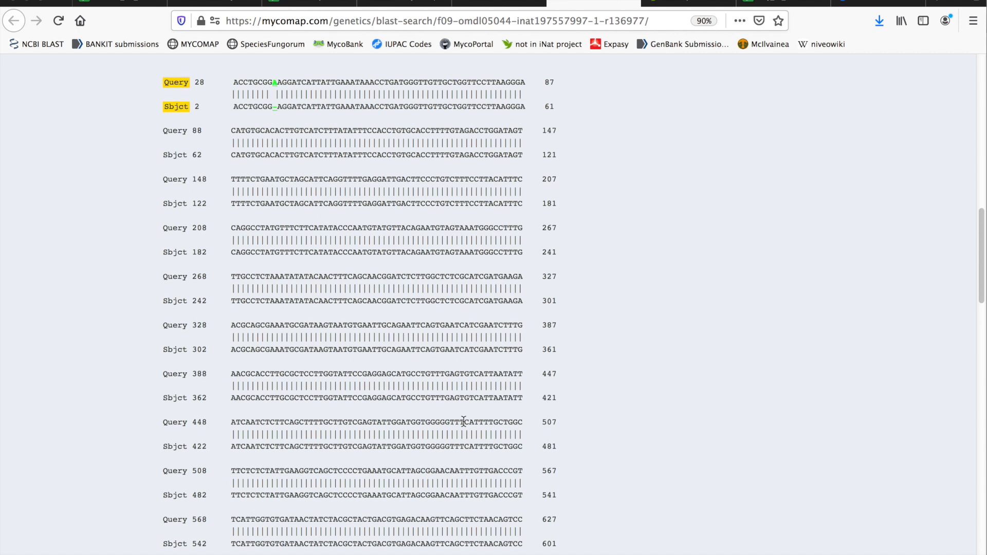
scroll(463, 420, "down", 10)
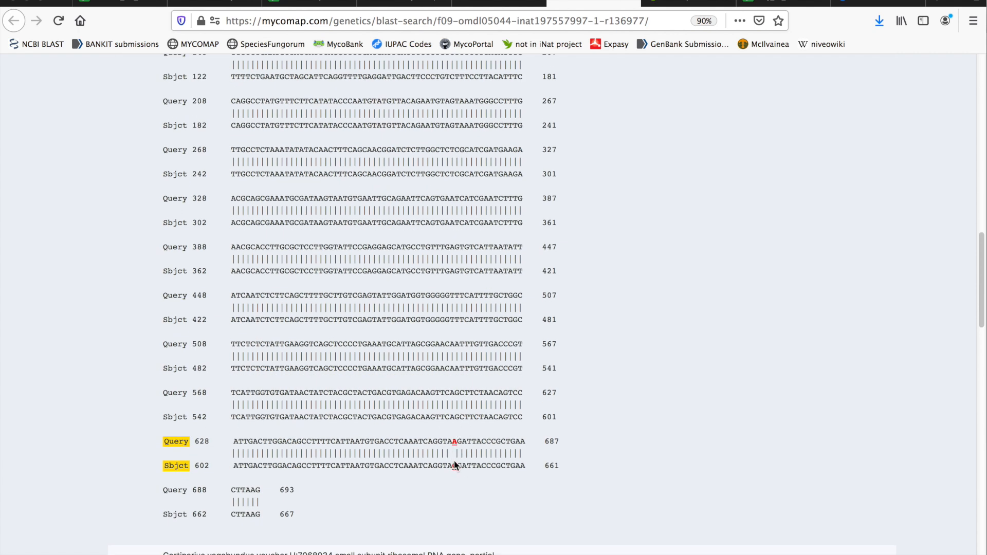
scroll(486, 423, "up", 6)
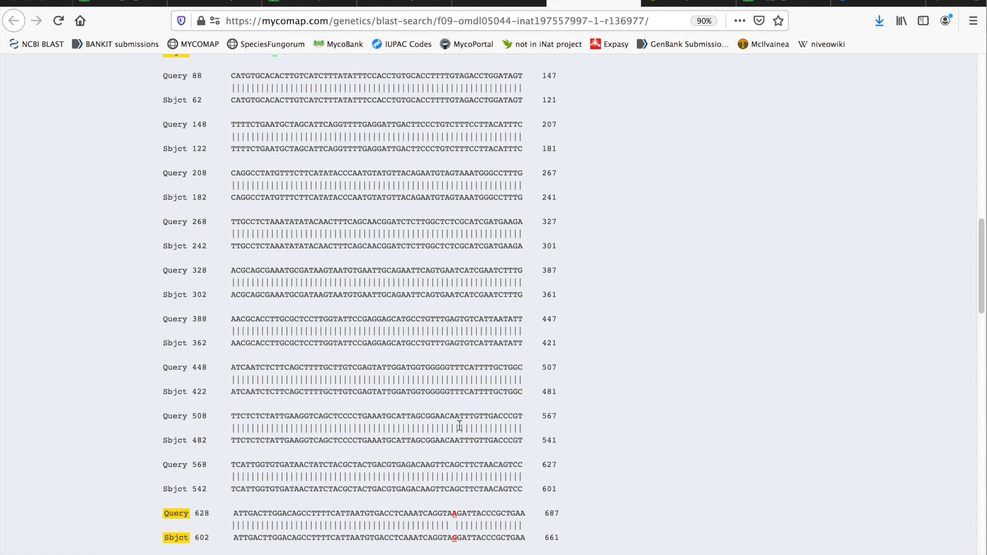
scroll(463, 446, "down", 6)
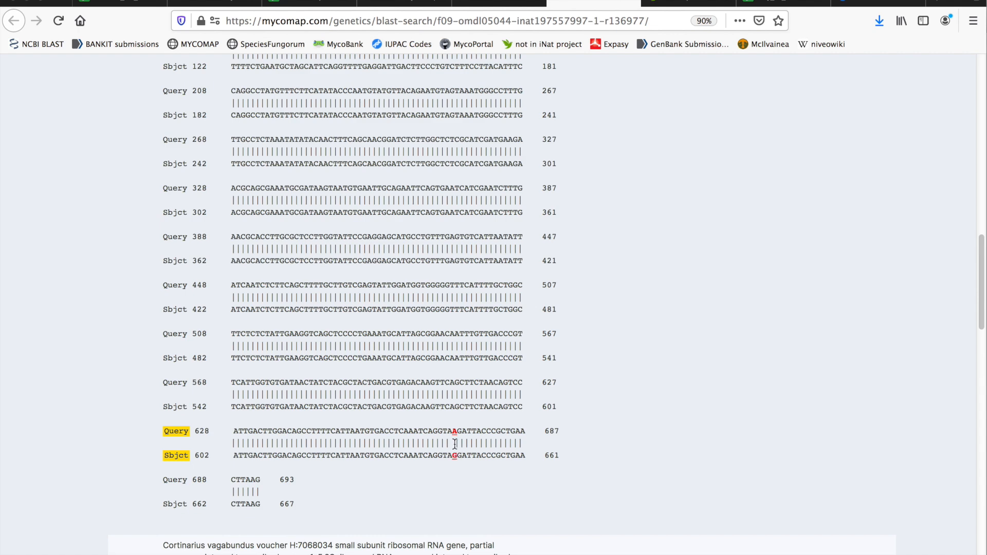
scroll(455, 437, "up", 15)
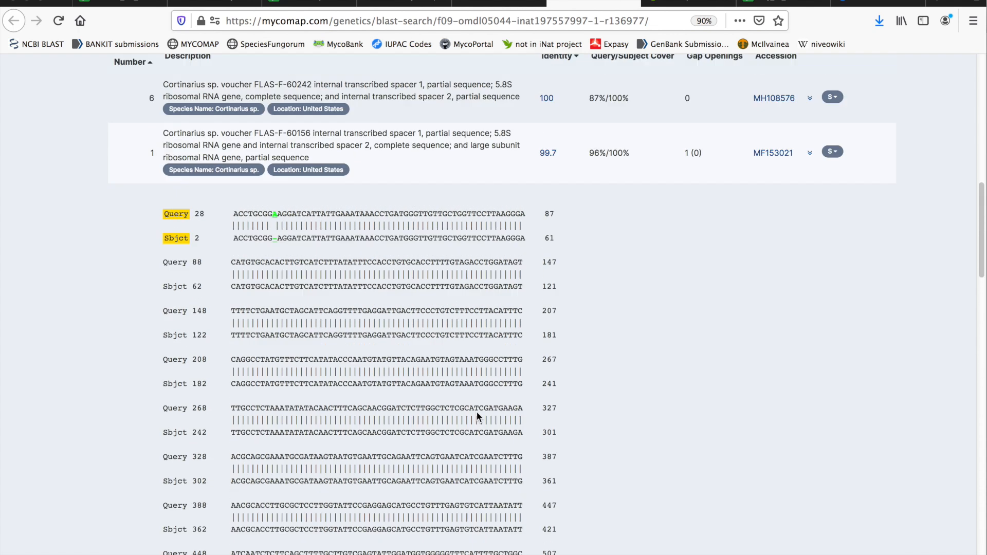
left_click(811, 299)
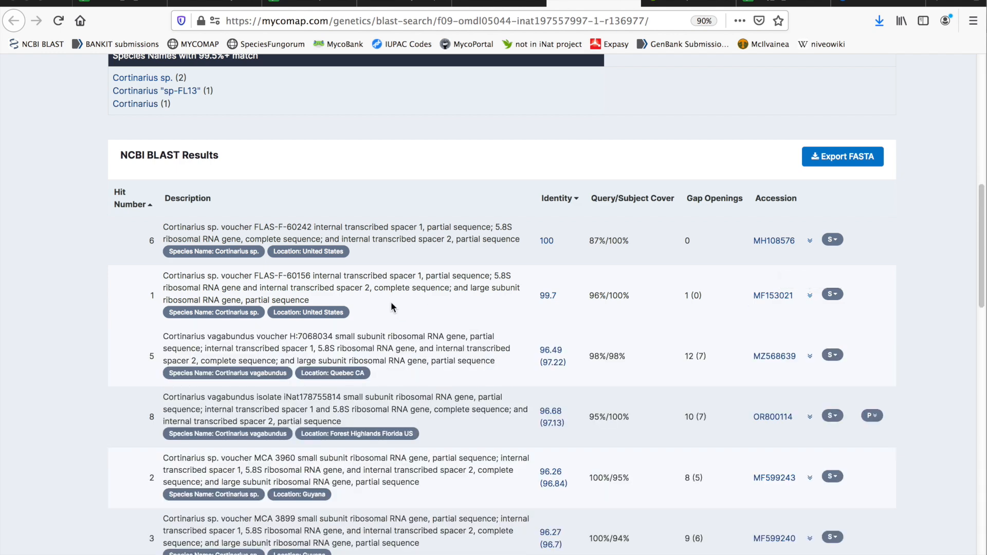
scroll(411, 303, "down", 12)
scroll(456, 285, "down", 10)
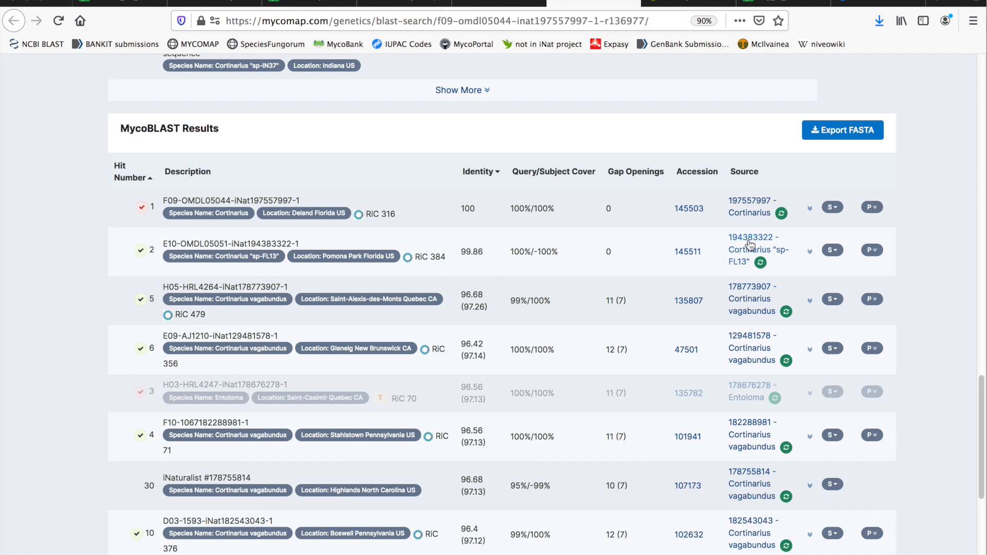
left_click(499, 3)
left_click(592, 3)
left_click(810, 252)
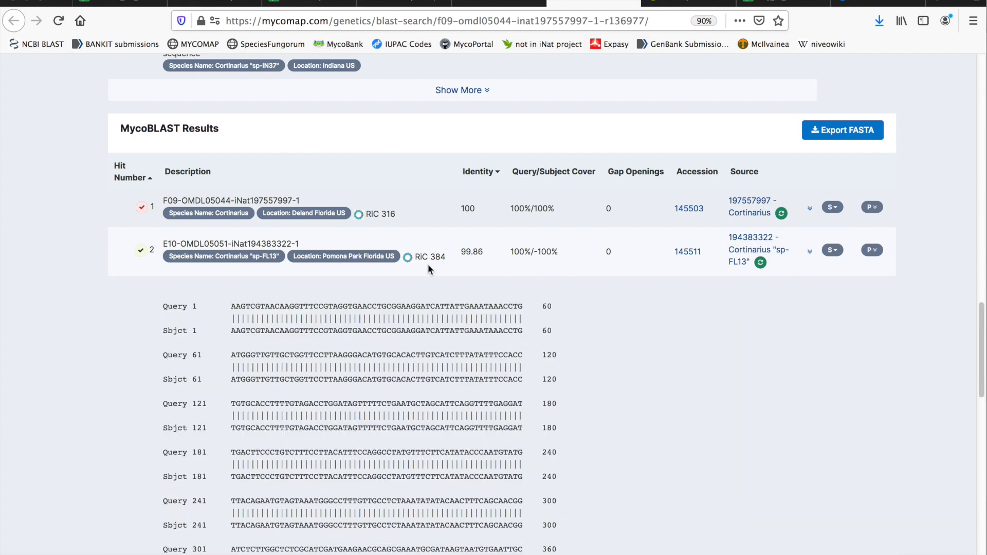
scroll(442, 272, "down", 10)
scroll(442, 277, "up", 8)
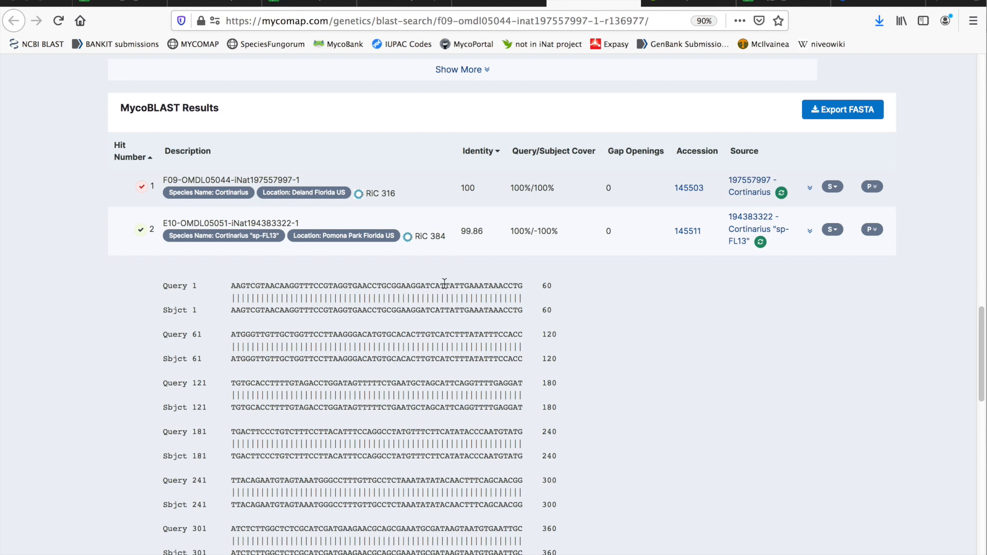
scroll(443, 282, "down", 6)
scroll(351, 477, "up", 6)
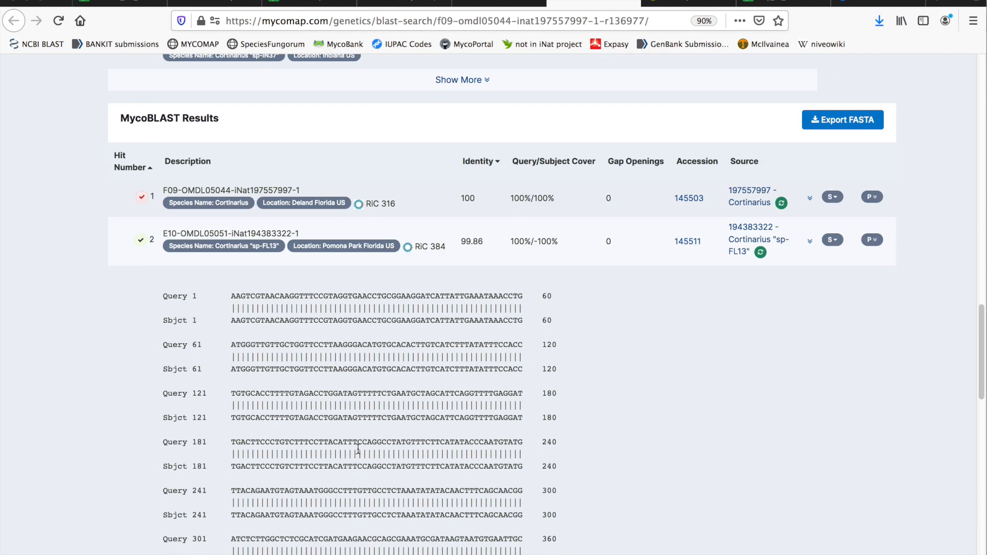
Step: Open source observation 194383322 of the OMDL05051 hit in iNaturalist and read its identification and comment
left_click(755, 234)
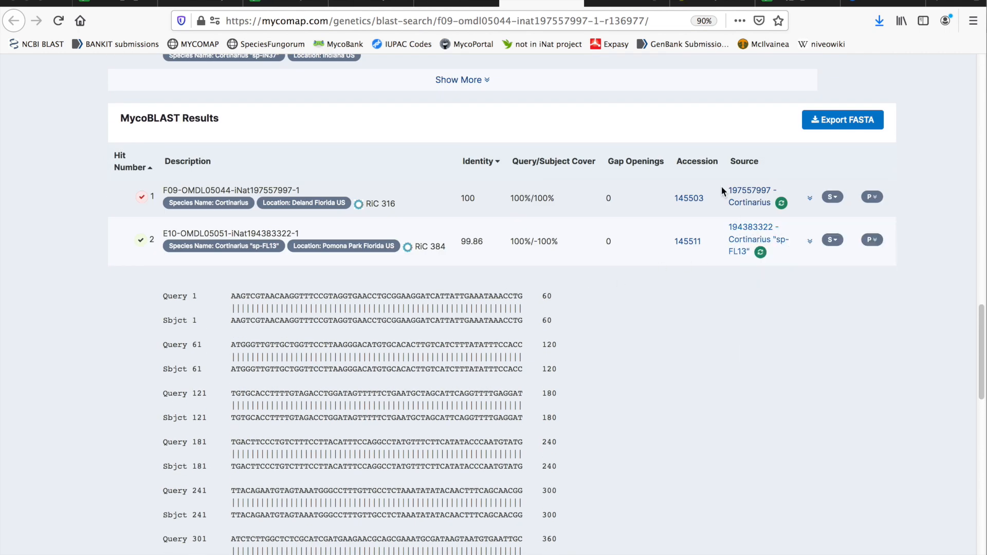
left_click(626, 2)
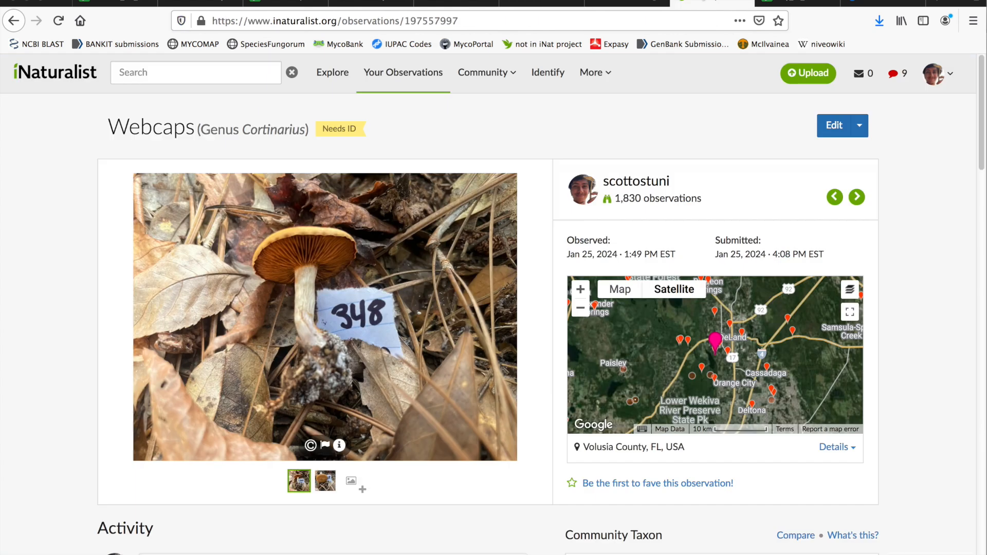
left_click(716, 2)
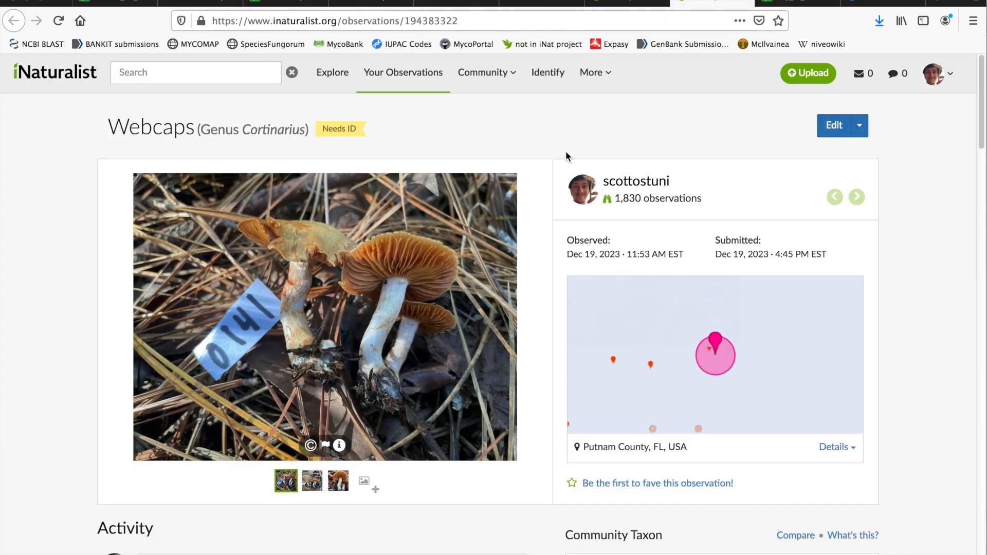
scroll(507, 146, "down", 9)
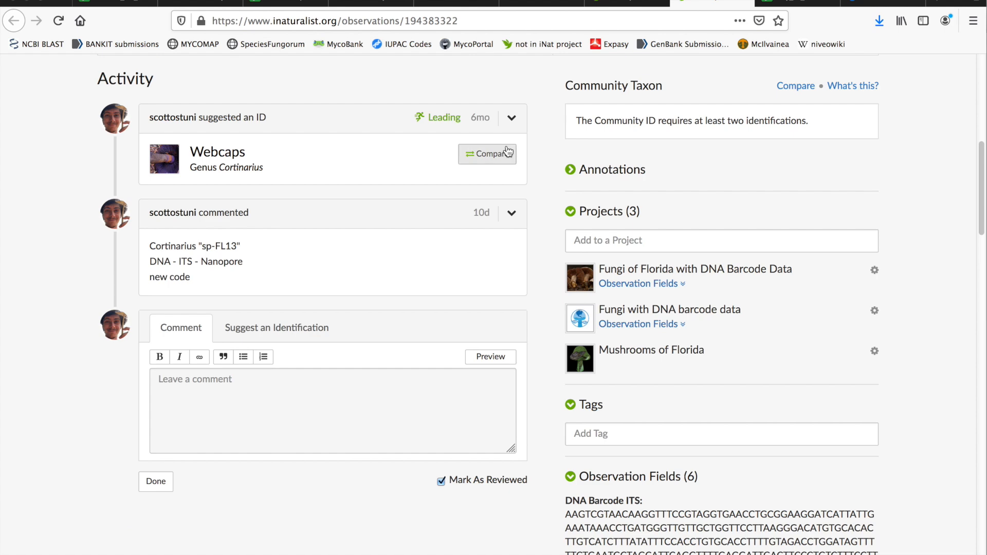
scroll(530, 158, "up", 1)
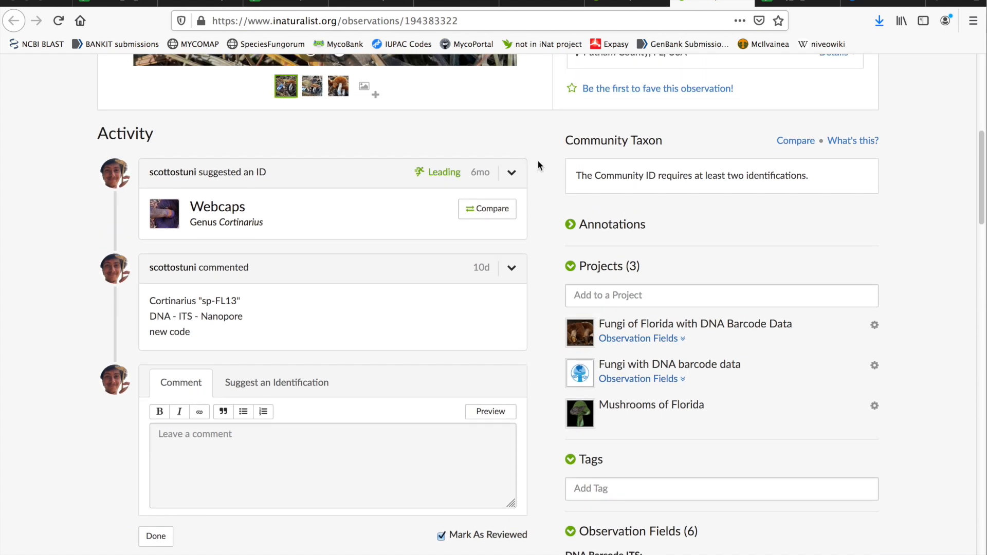
scroll(538, 163, "up", 6)
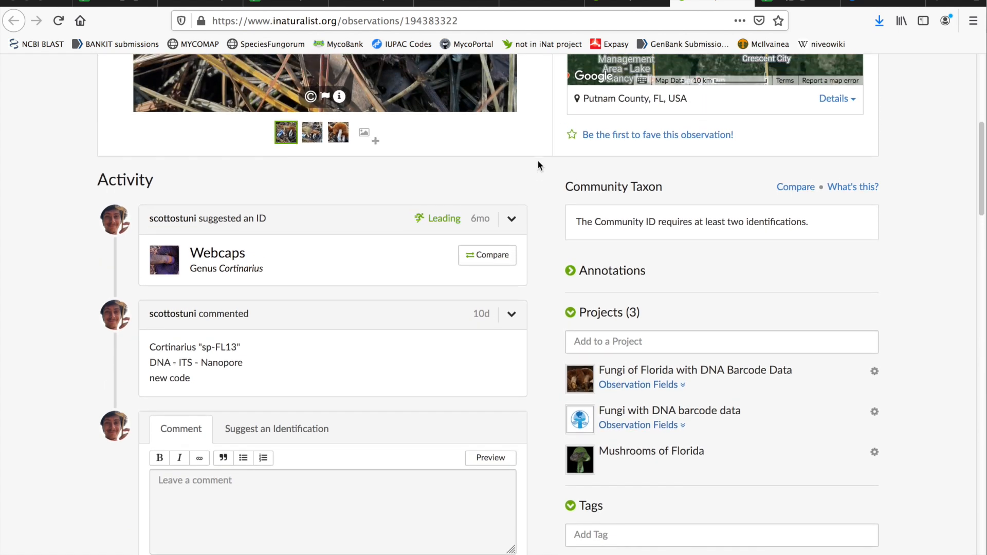
scroll(540, 164, "up", 1)
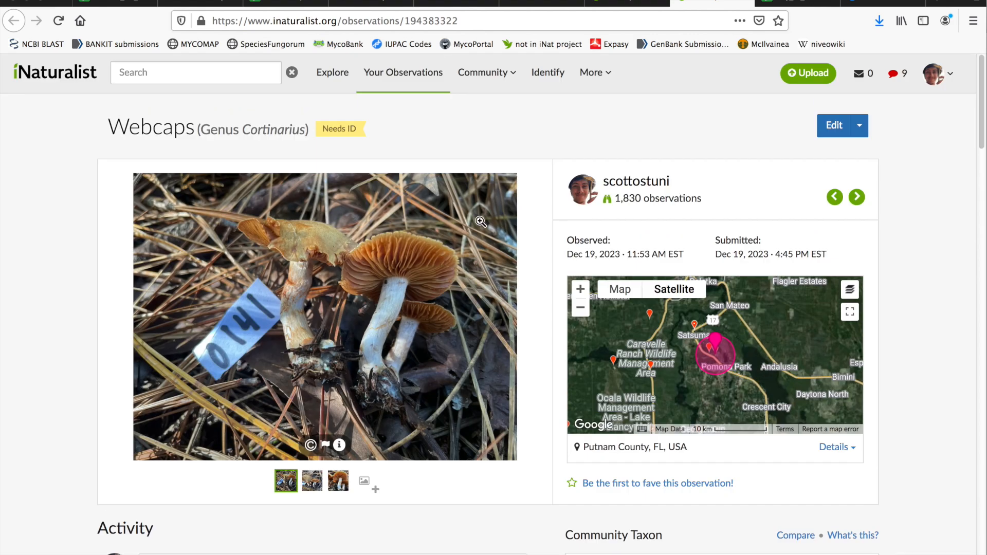
Step: Compare the photos of observation 194383322 with the two photos of observation 197557997
left_click(312, 482)
left_click(343, 483)
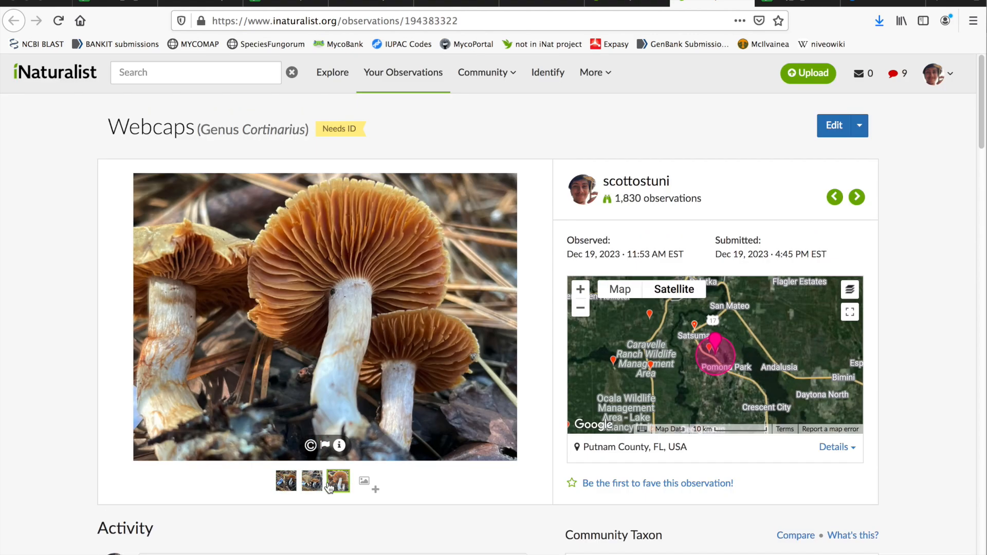
left_click(292, 486)
key("ctrl+shift+Tab")
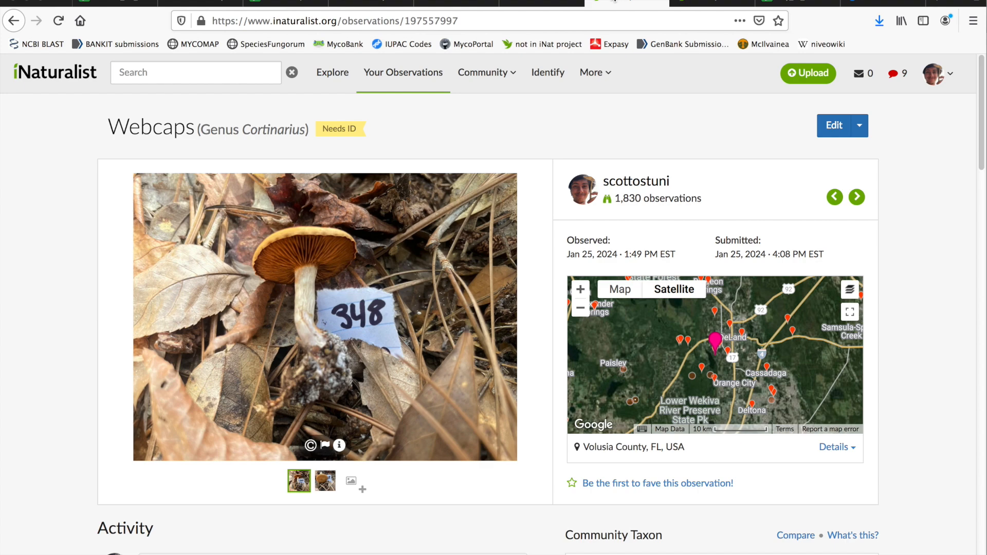
left_click(326, 481)
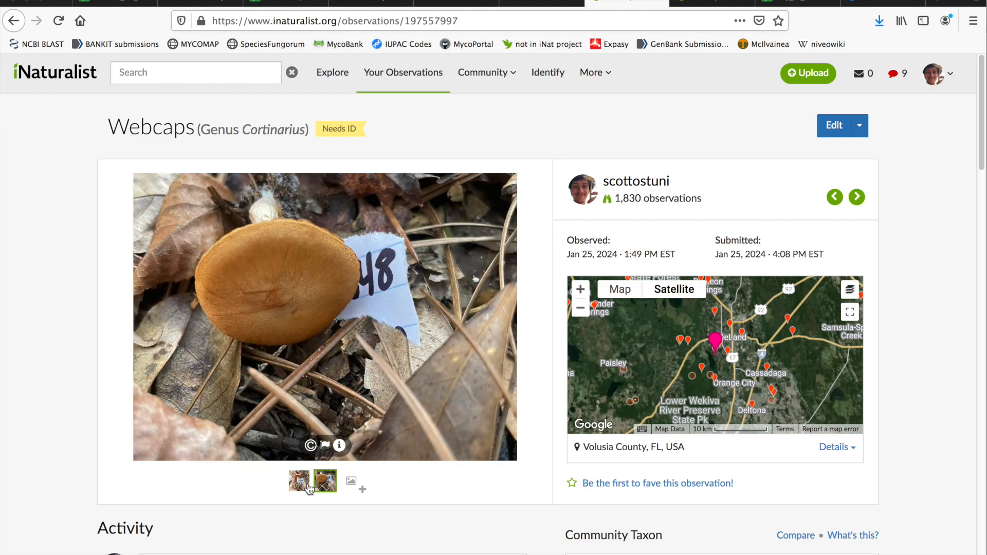
left_click(306, 486)
Step: Go through the three photos of observation 194383322 again, checking the caps, gills and stems
key("ctrl+Tab")
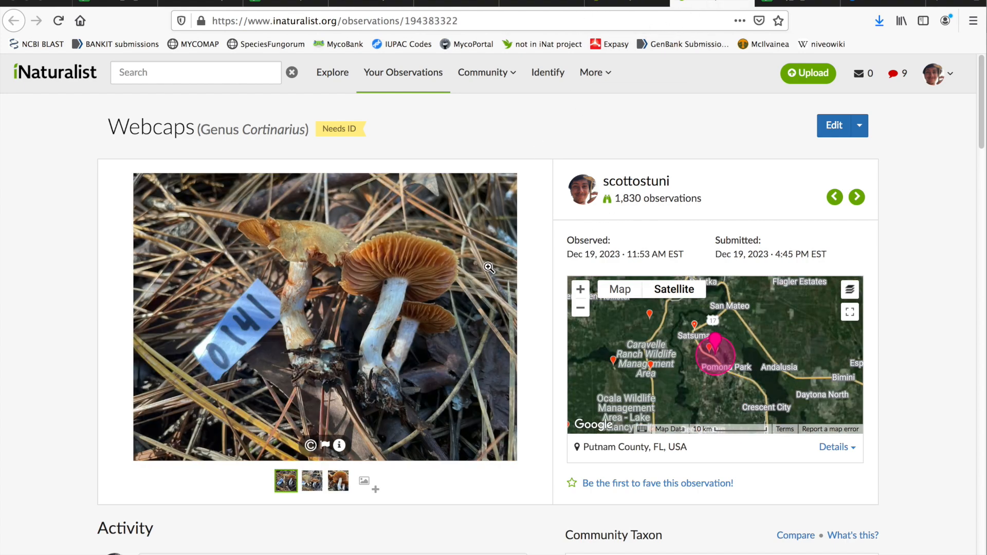
left_click(313, 484)
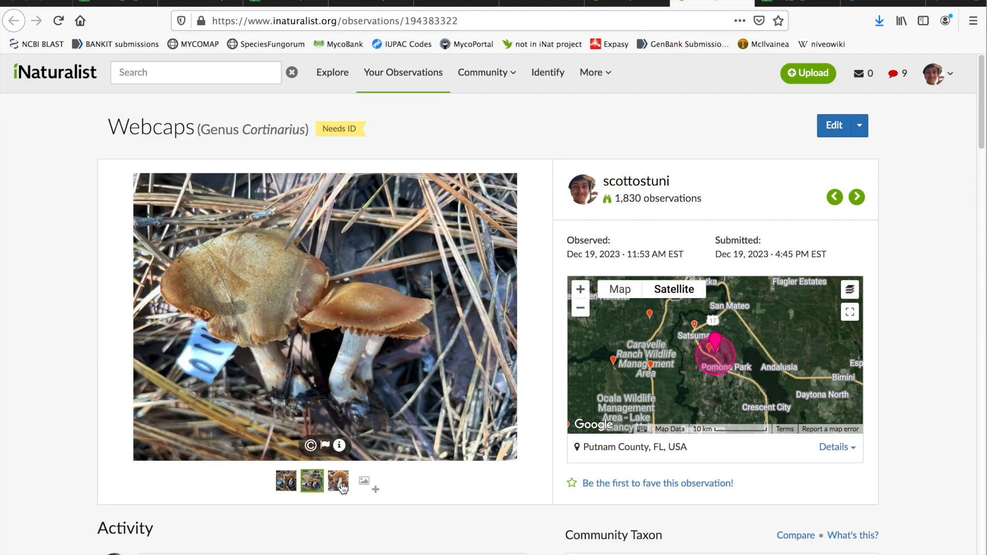
left_click(344, 487)
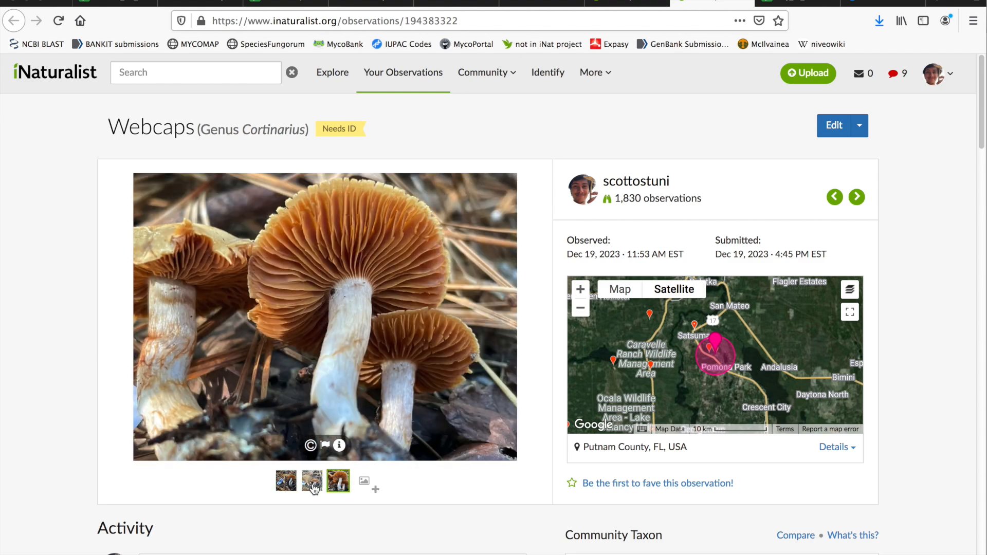
left_click(313, 486)
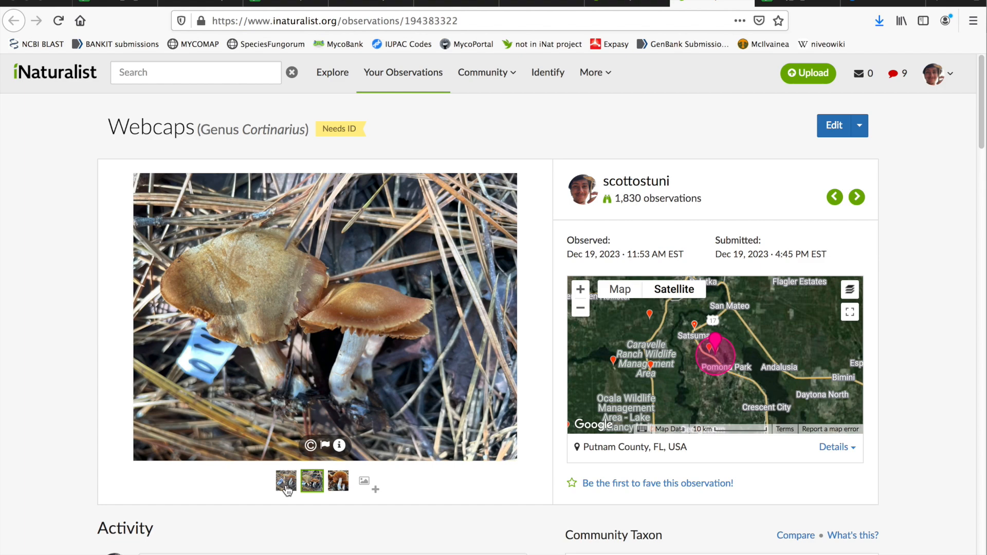
left_click(286, 482)
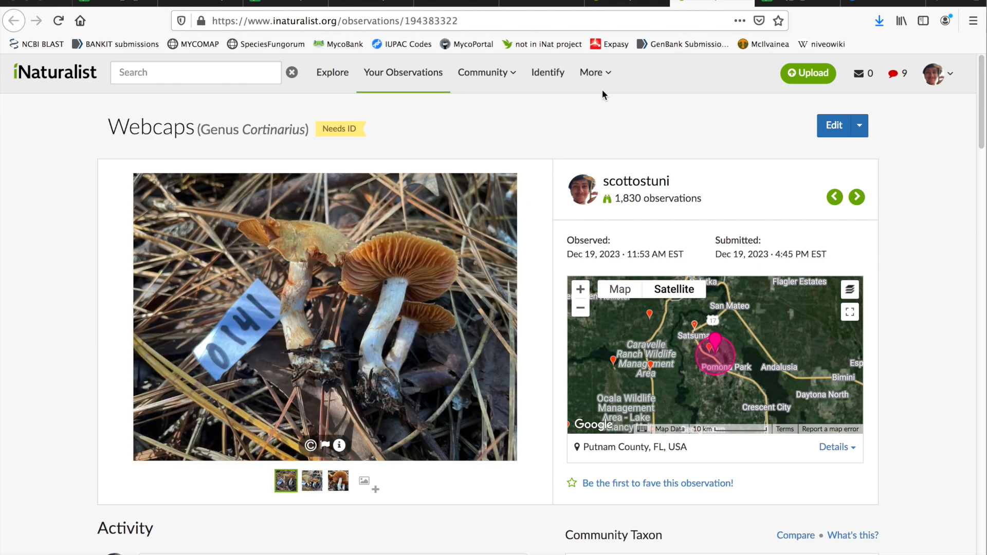
Step: Revisit the OMDL05044 sequence page, and alternate between observations 197557997 and 194383322 to compare the specimens' appearance
left_click(476, 3)
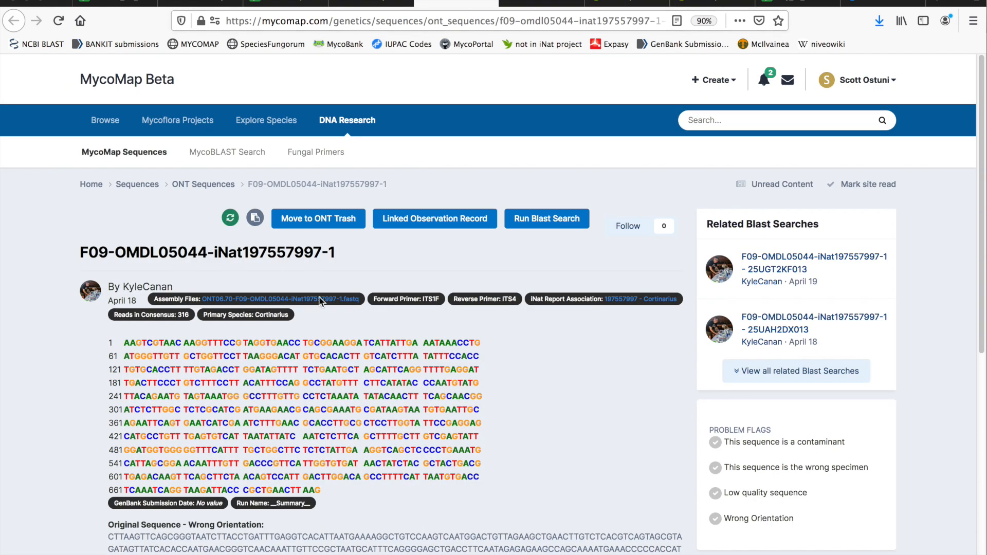
left_click(543, 3)
left_click(636, 3)
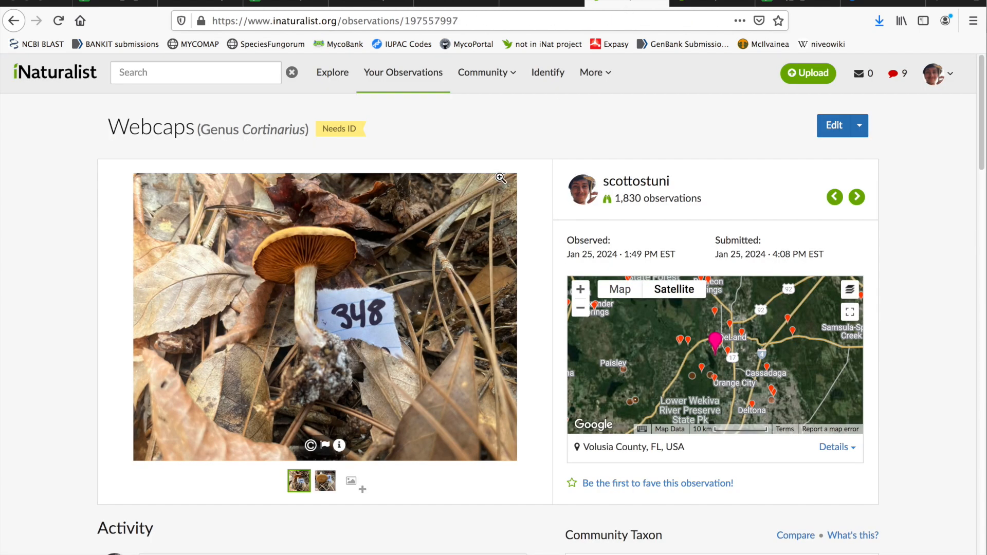
left_click(703, 2)
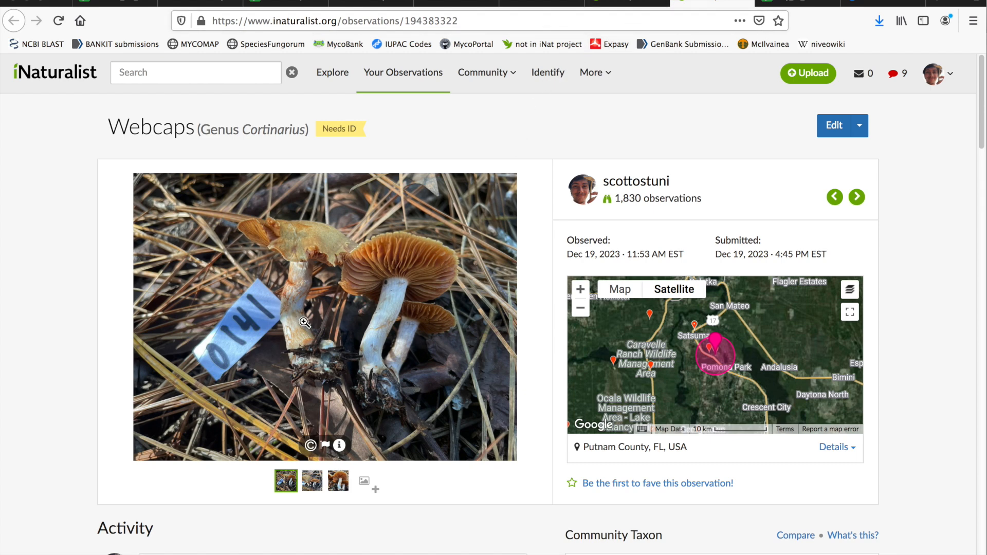
left_click(623, 3)
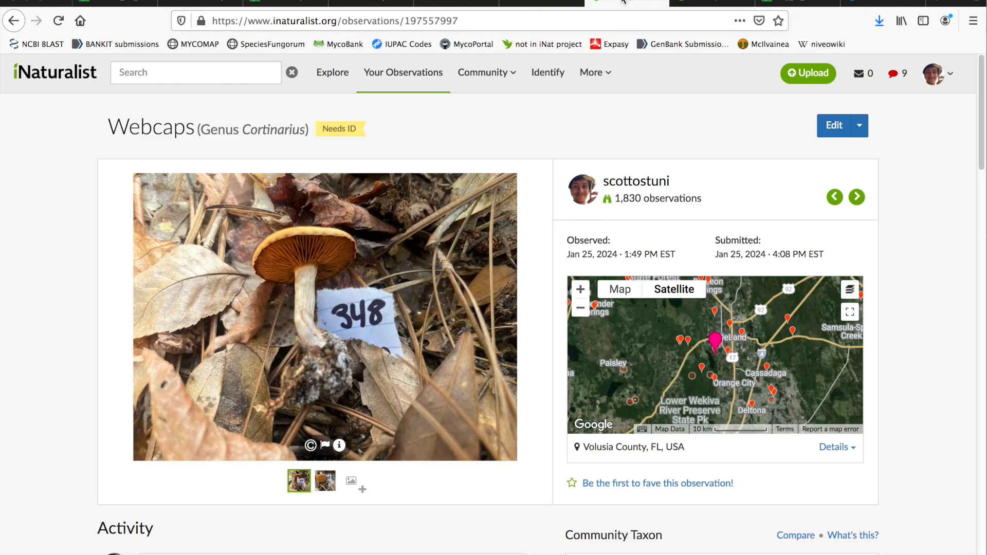
left_click(707, 3)
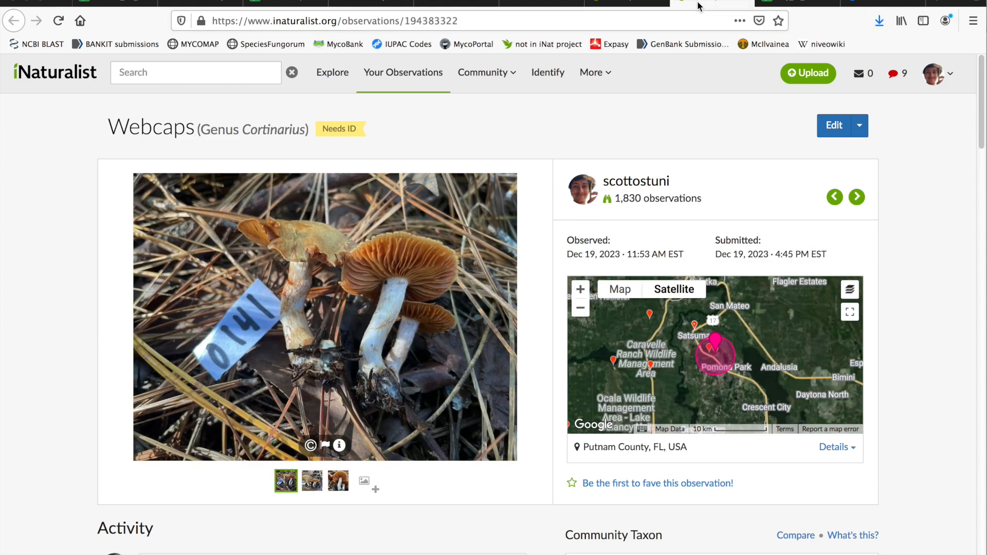
left_click(312, 481)
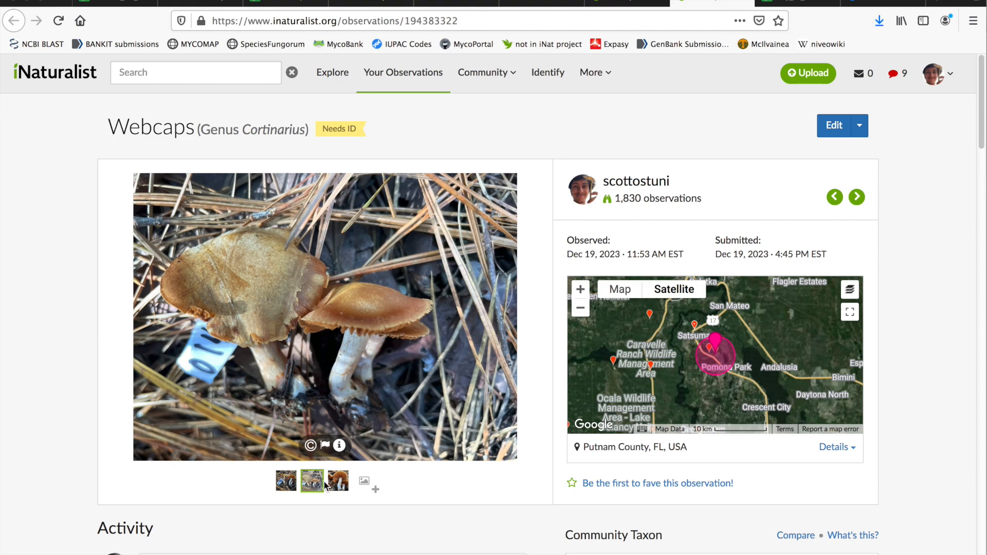
left_click(338, 484)
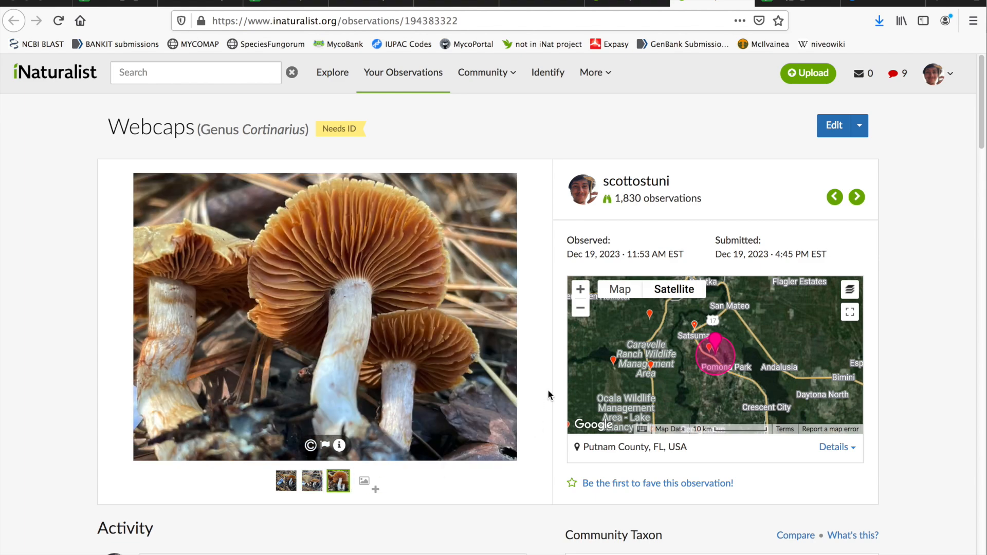
Step: Zoom out the location maps of observations 194383322 and 197557997 and compare where the two specimens were collected
left_click(580, 310)
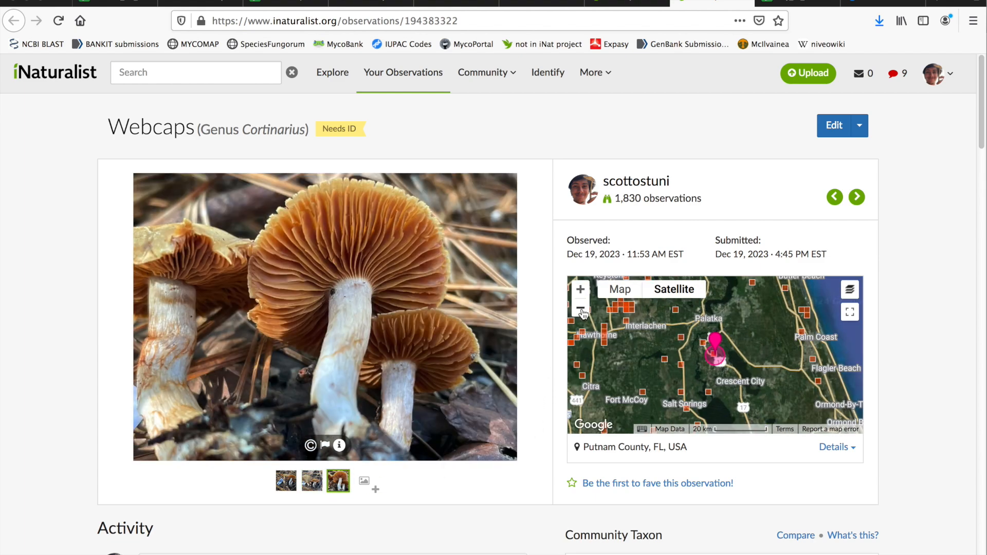
left_click(581, 311)
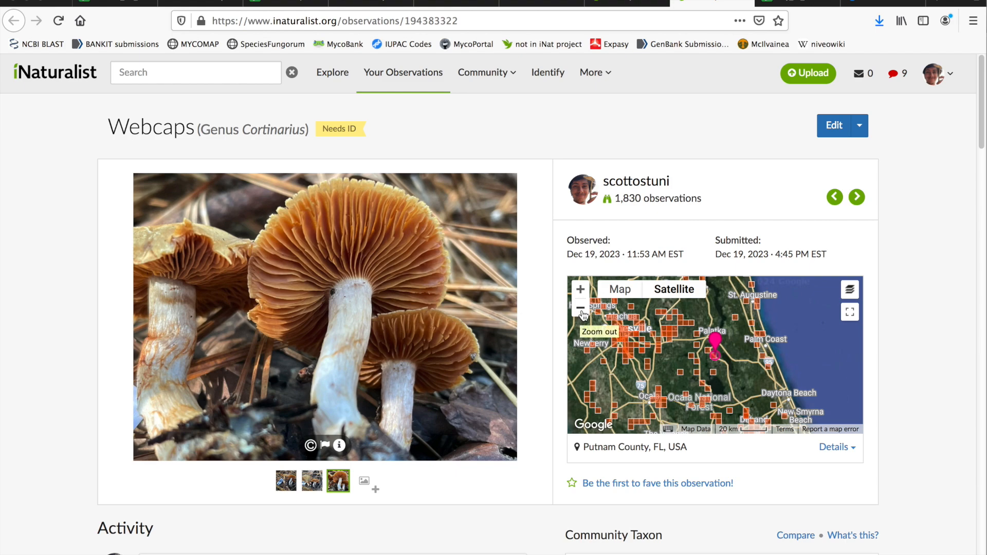
left_click(628, 3)
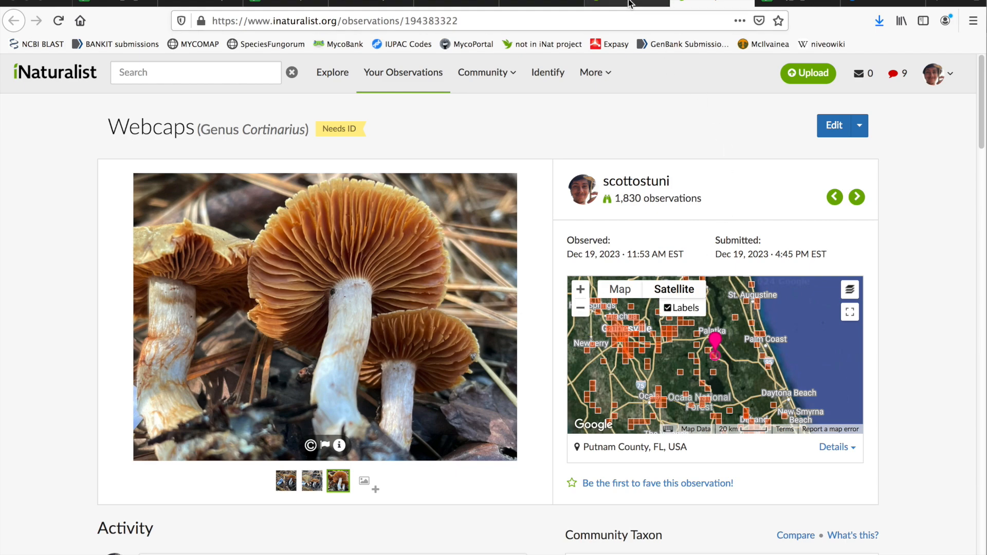
left_click(582, 308)
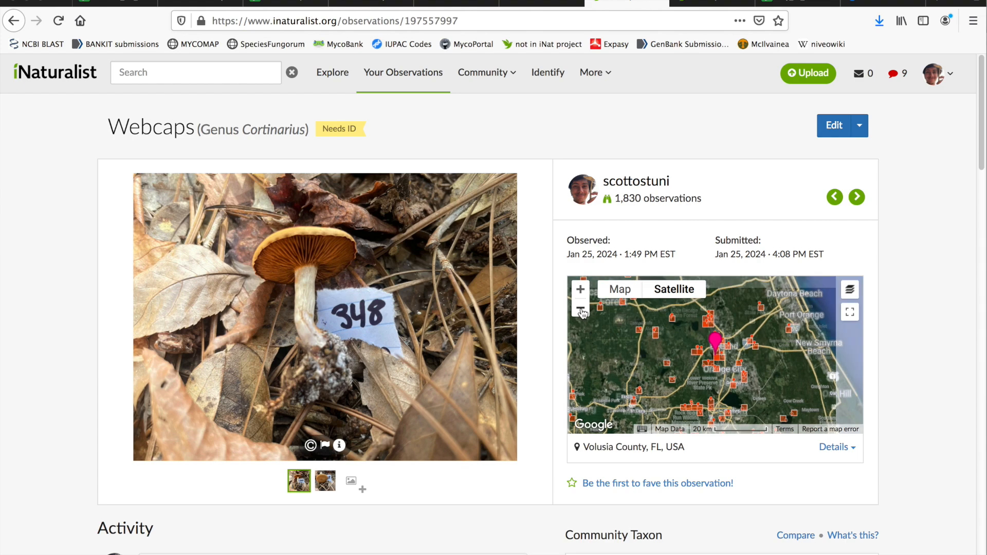
left_click(581, 308)
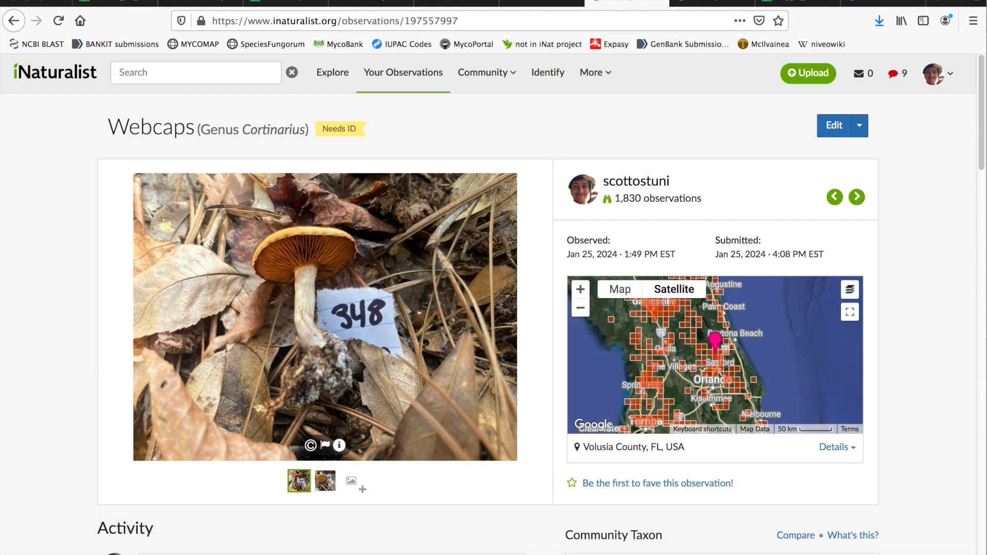
left_click(712, 3)
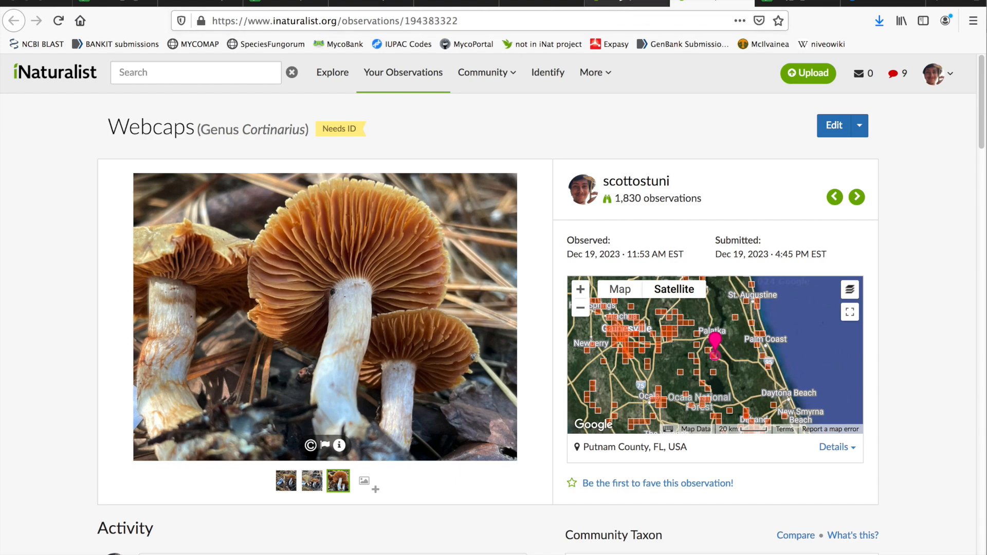
left_click(619, 3)
left_click(706, 3)
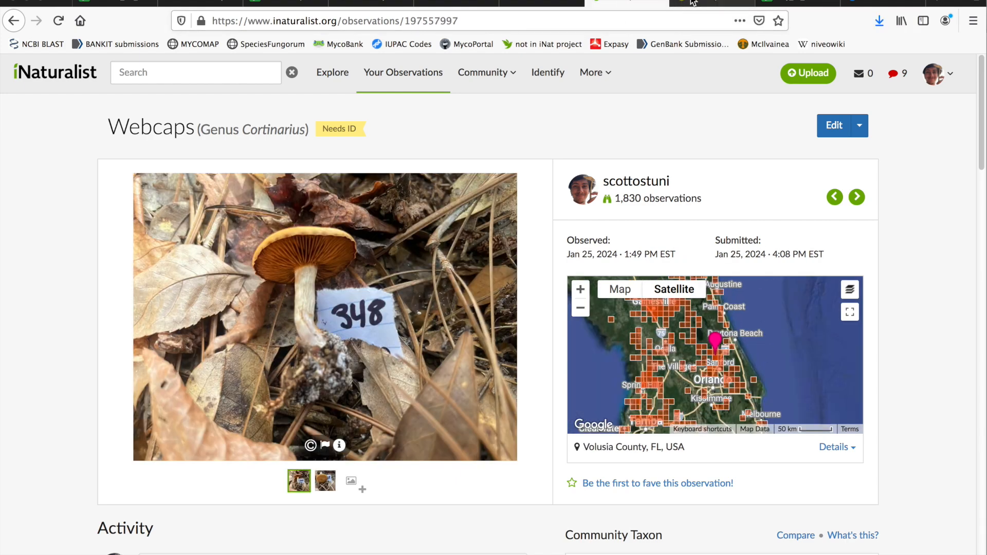
left_click(625, 3)
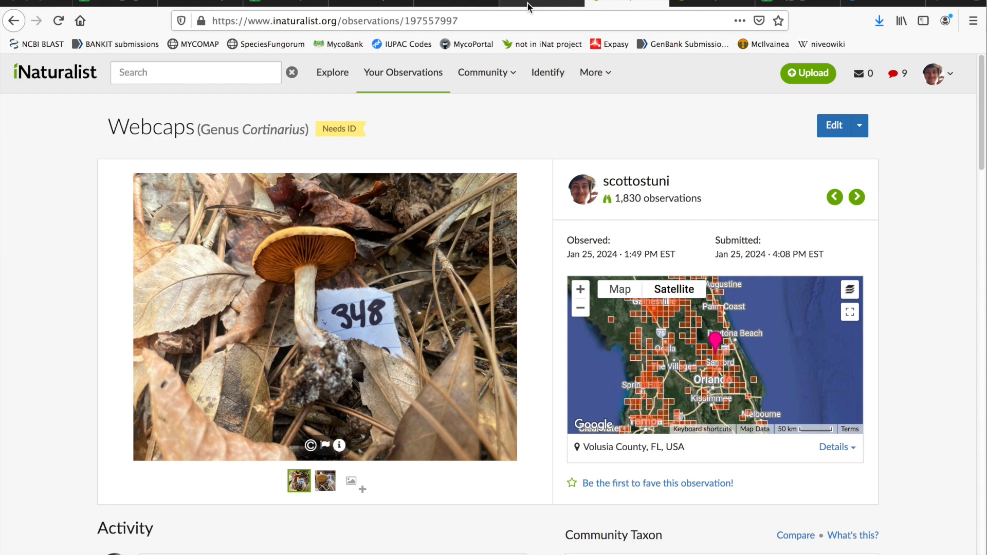
Step: Open the OMDL05044 assembly FASTQ file in Unipro UGENE, joining its sequences into an alignment for the multiple alignment viewer
left_click(457, 6)
left_click(331, 299)
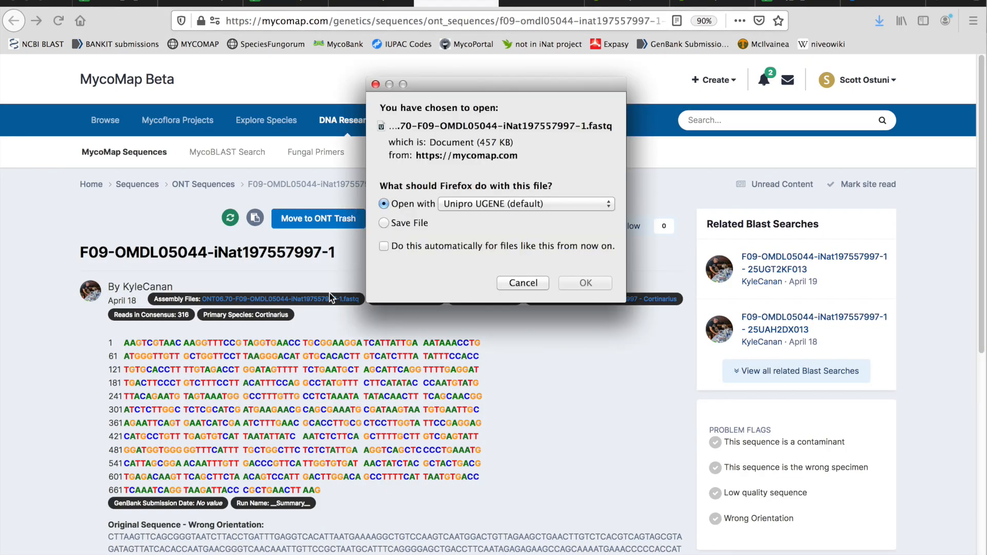
left_click(578, 280)
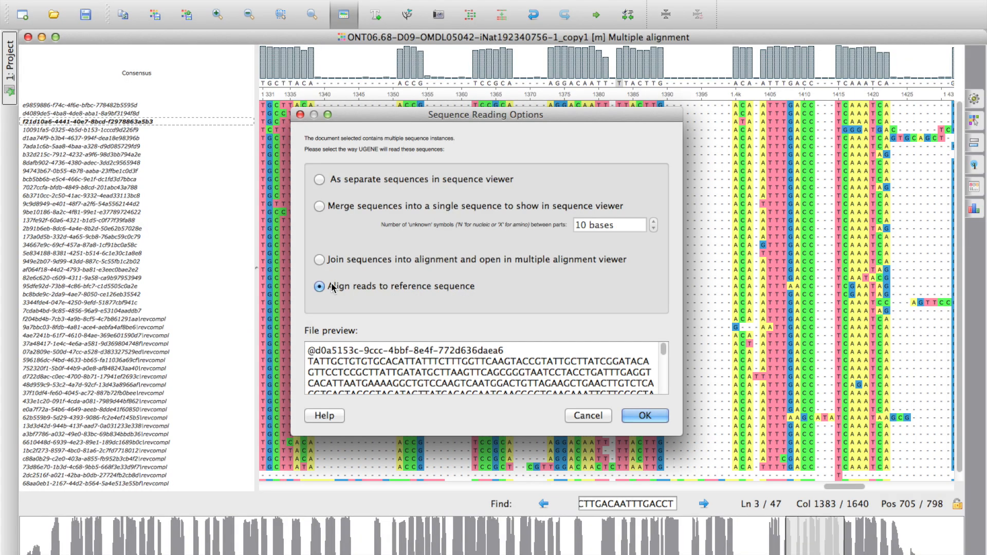
left_click(319, 260)
left_click(647, 416)
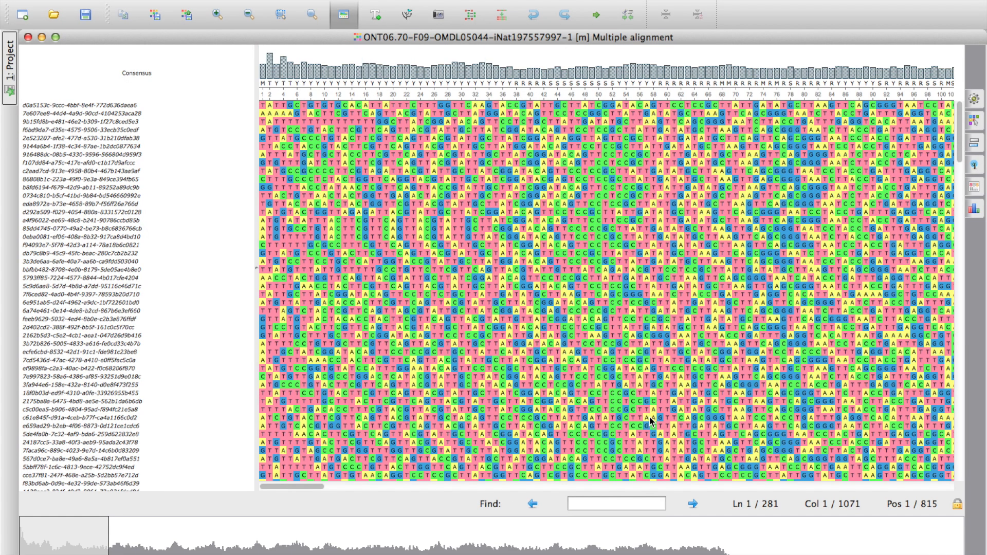
Step: Create a copy of the OMDL05044 read alignment and align its sequences with MAFFT
left_click(188, 15)
left_click(601, 329)
left_click(470, 15)
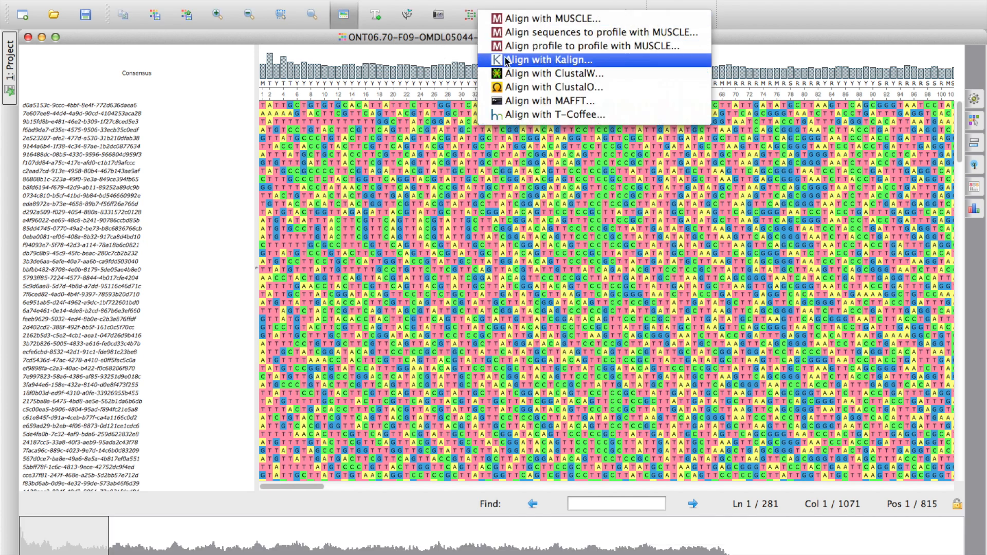
left_click(532, 101)
left_click(609, 335)
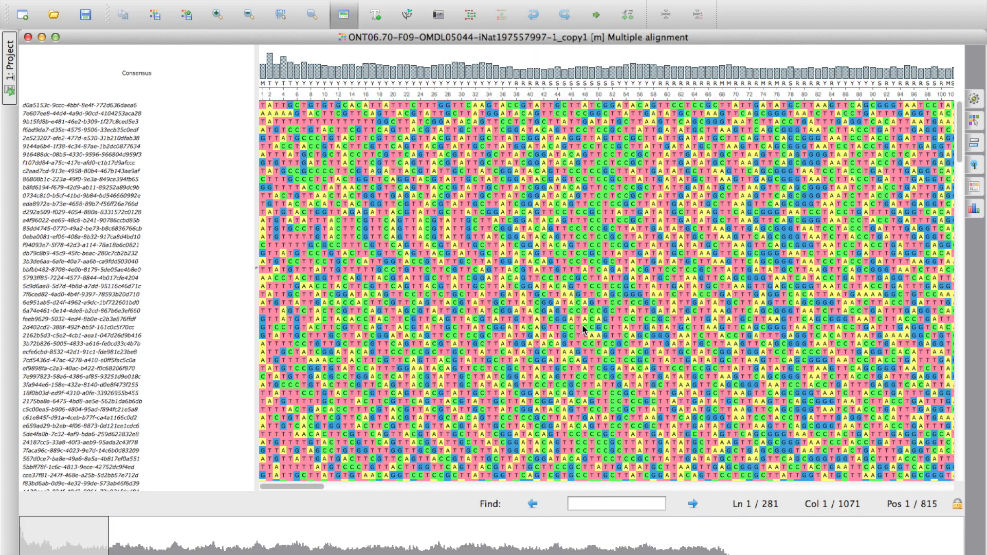
Step: Switch to Firefox and copy GATTACCCGCTGAACTTAAG, following the mismatched base near the query's end, from the OMDL05044 BLAST results
left_click(649, 544)
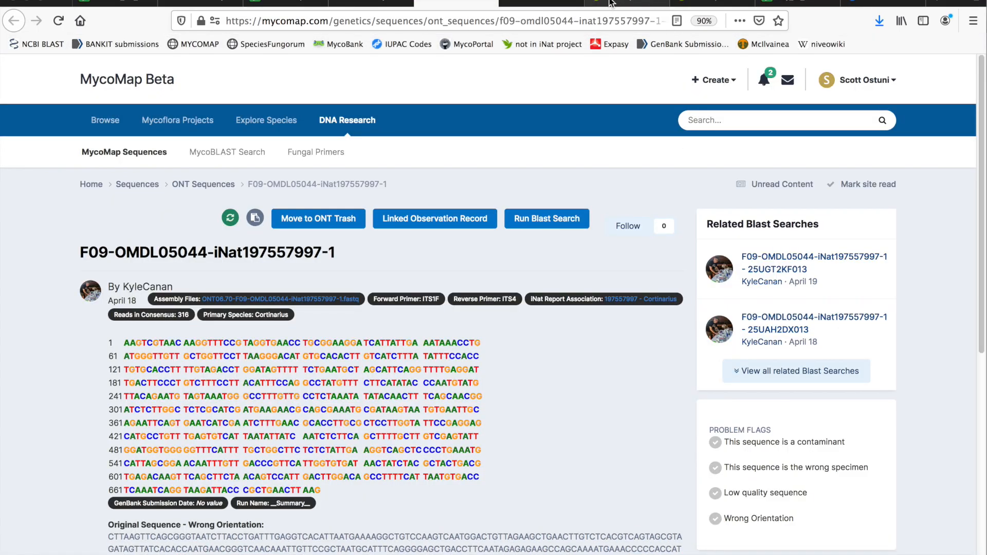
left_click(540, 4)
scroll(478, 276, "down", 10)
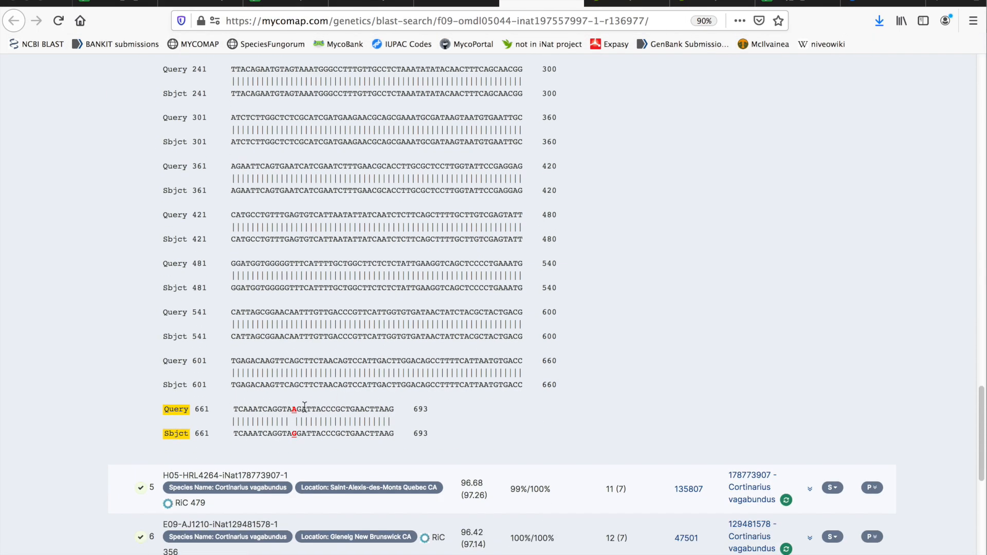
left_click_drag(298, 408, 391, 411)
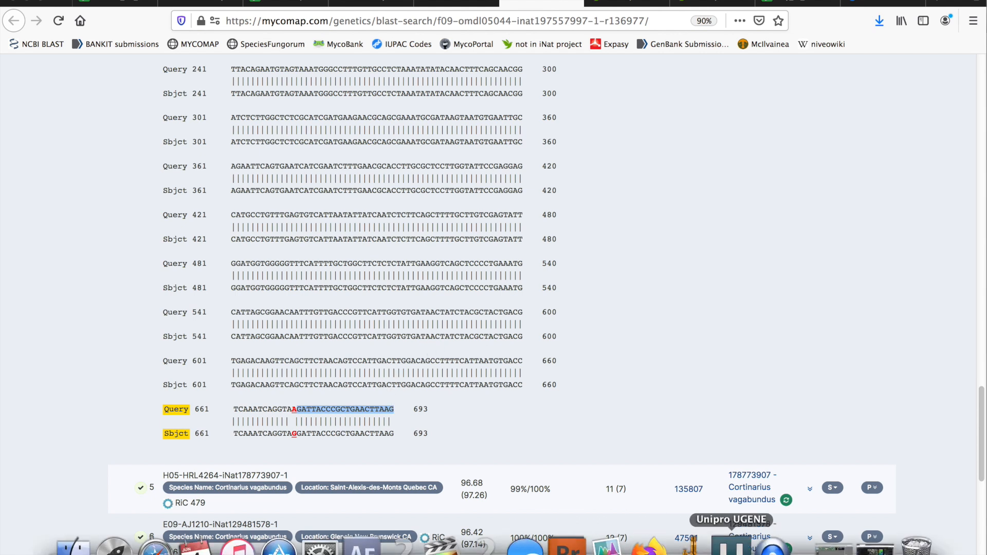
Step: Switch to UGENE and search the aligned reads for the copied segment GATTACCCGCTGAACTTAAG
left_click(732, 544)
left_click(646, 506)
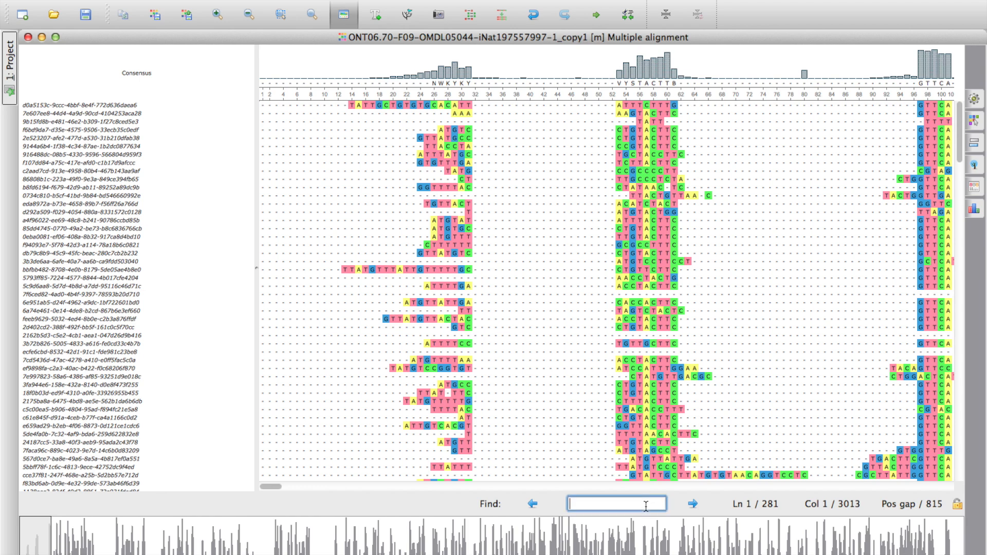
key("super+v")
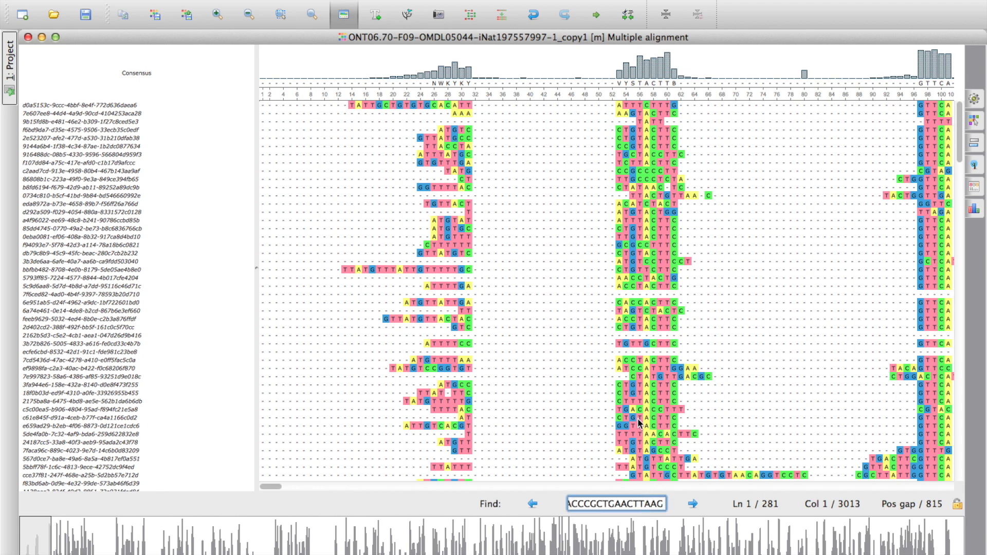
left_click(534, 505)
left_click(655, 503)
left_click(693, 505)
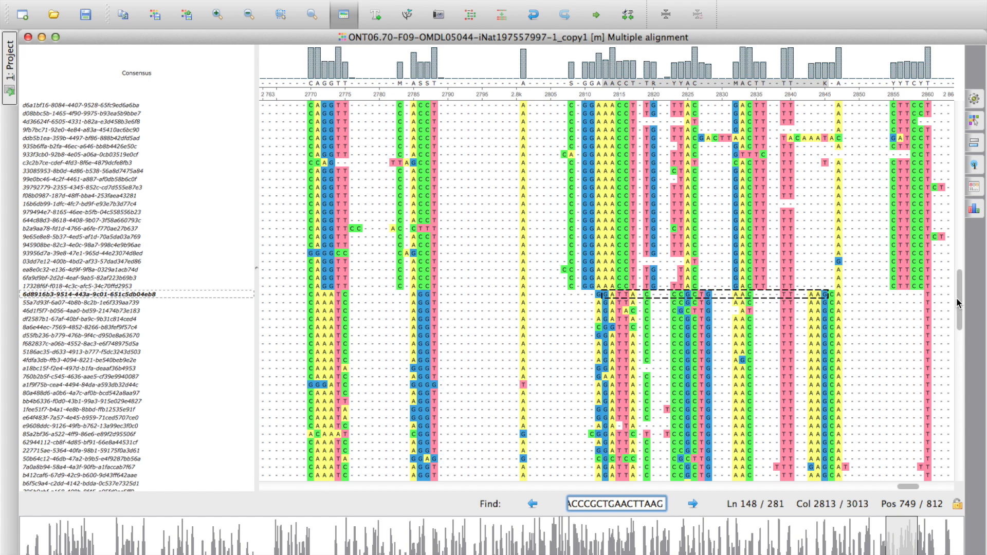
Step: Compare the neighbouring reads around the matched segment, and find GATTACCCGCTGAACTTAAG again after losing the spot
mouse_move(962, 302)
left_mouse_down()
mouse_move(965, 98)
mouse_move(959, 466)
mouse_move(958, 285)
left_mouse_up()
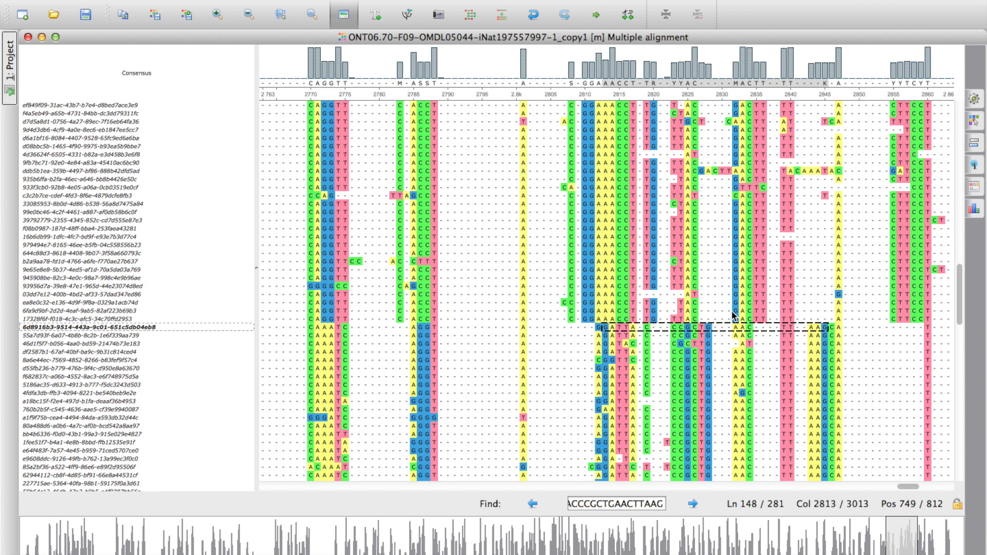
scroll(551, 213, "down", 5)
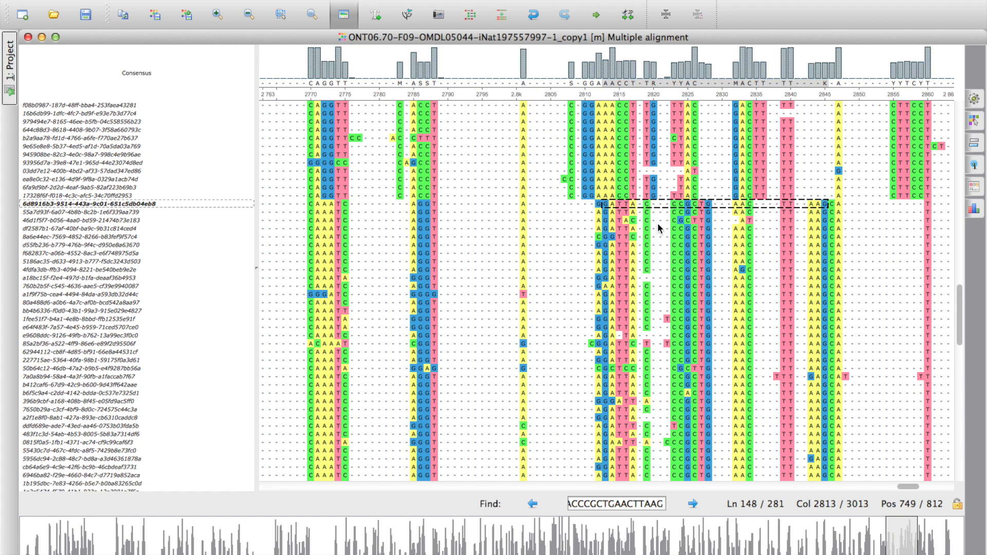
left_click(599, 82)
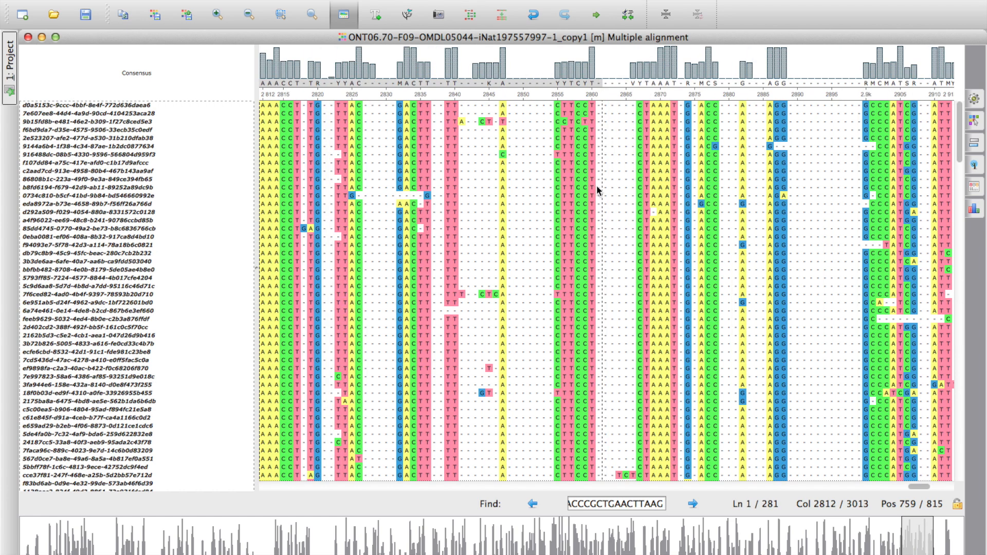
left_click(643, 499)
key("Return")
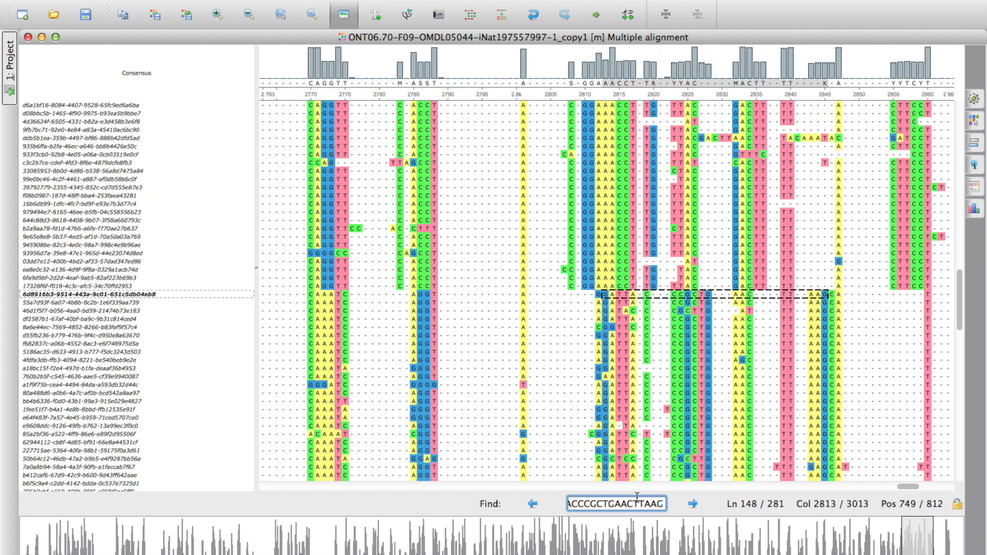
Step: Select the base directly before the matched segment, at column 2812, and examine that column through all the reads
left_click(604, 297)
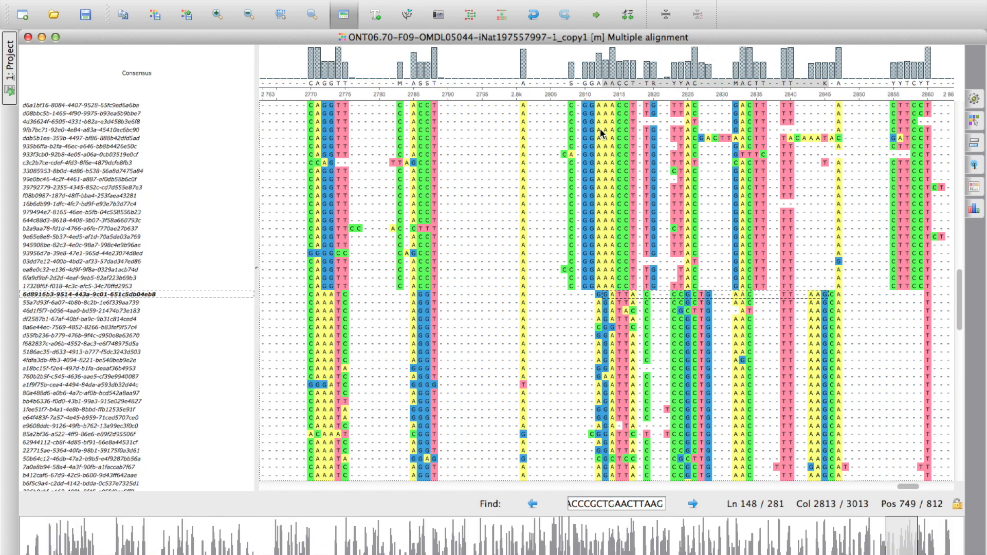
left_click(600, 297)
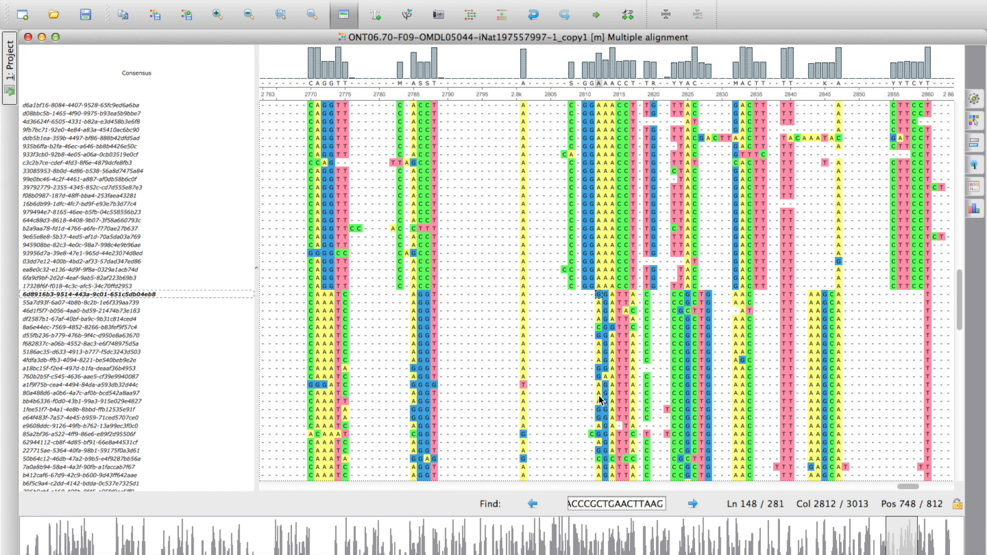
scroll(959, 309, "down", 8)
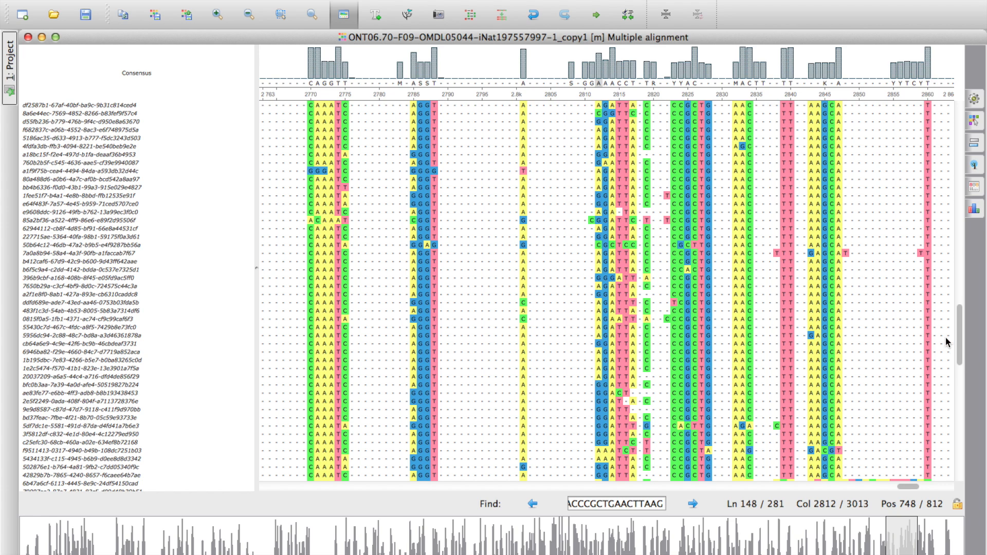
scroll(962, 341, "down", 10)
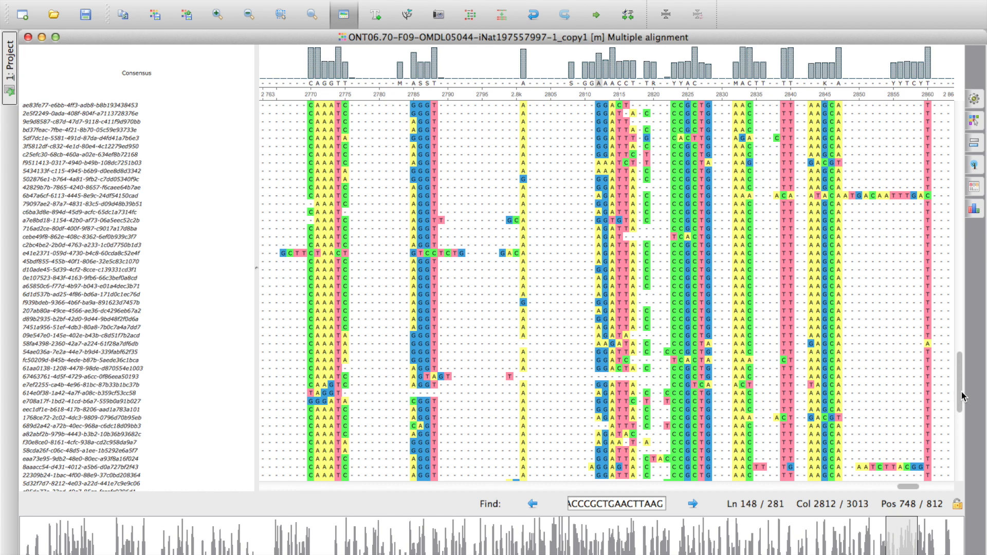
scroll(963, 399, "down", 1)
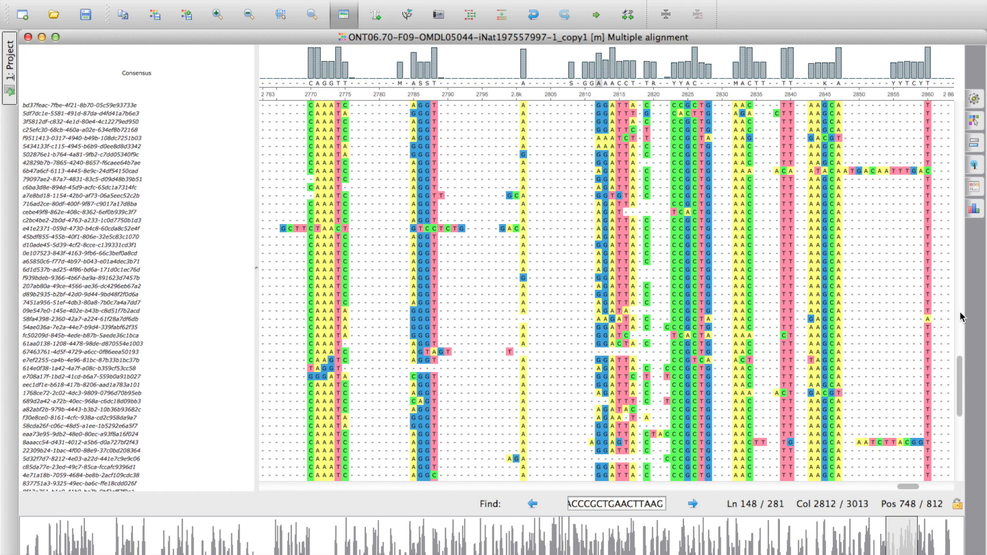
scroll(962, 318, "up", 15)
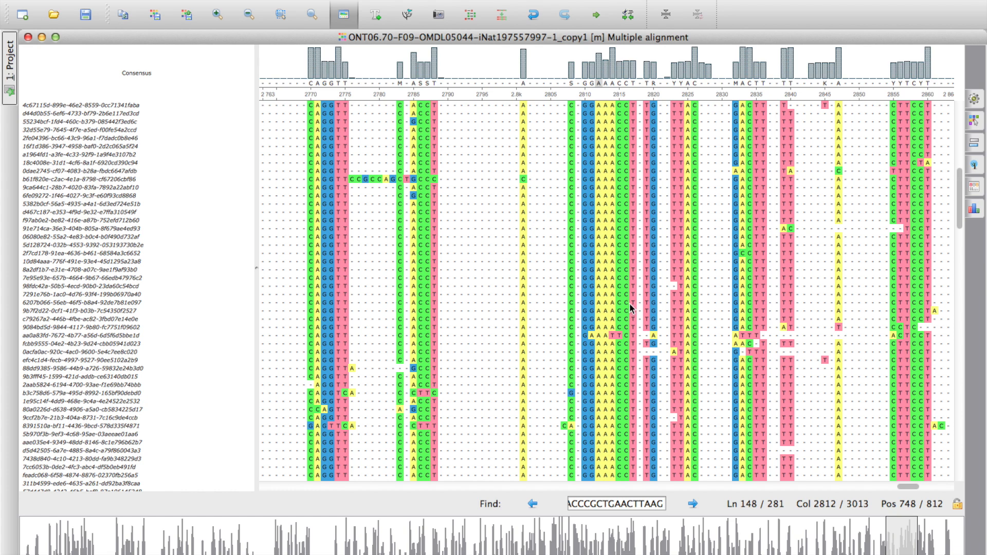
Step: Switch to Firefox and edit the OMDL05044 sequence, replacing the A directly before its end segment GATTACCCGCTGAACTTAAG with R
left_click(649, 547)
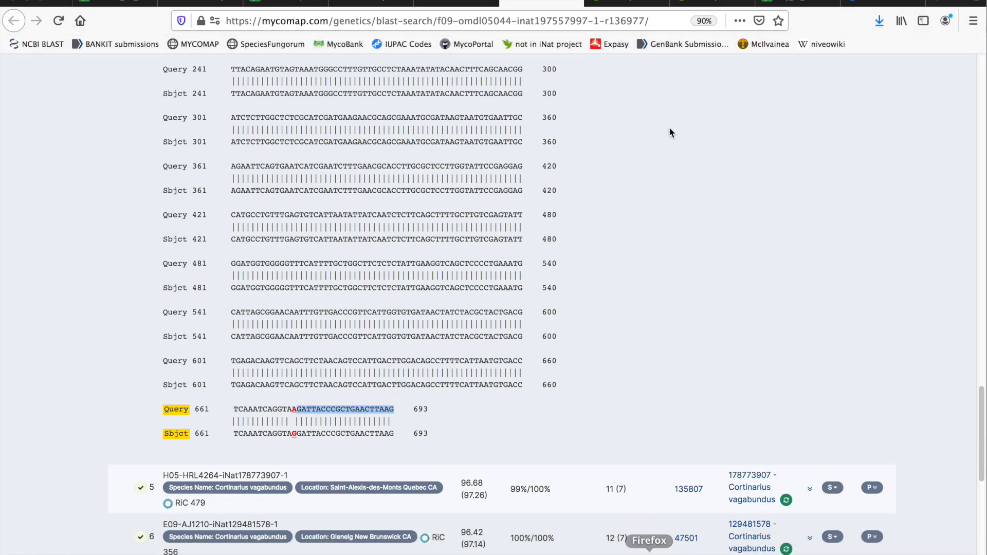
left_click(448, 3)
scroll(514, 228, "down", 10)
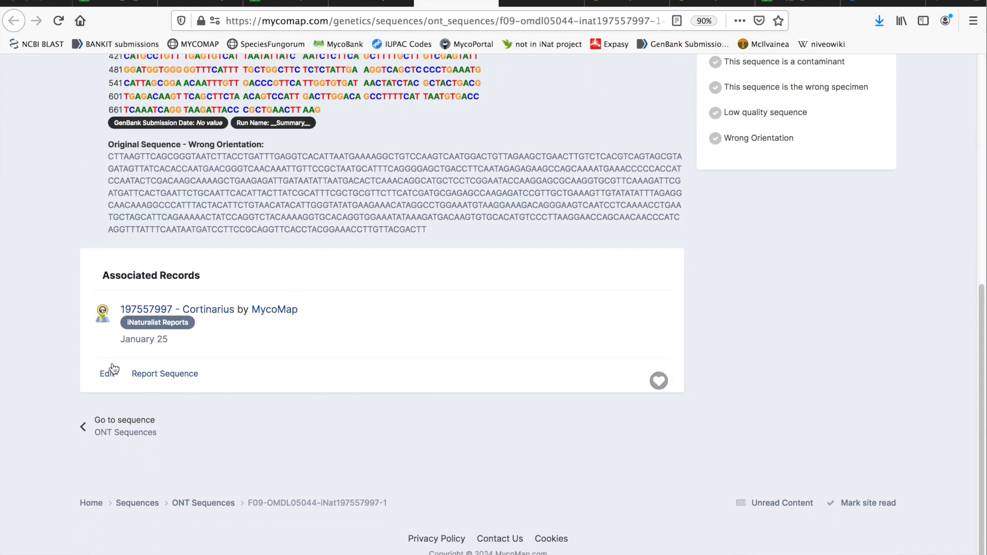
left_click(173, 310)
left_click(520, 3)
left_click(318, 418)
left_click_drag(296, 409, 394, 409)
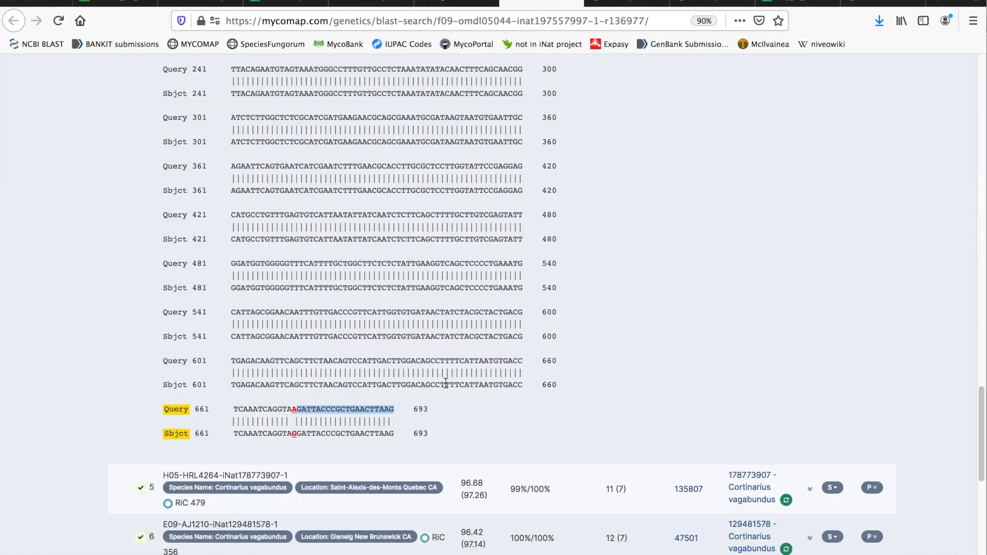
left_click(457, 3)
scroll(505, 226, "down", 10)
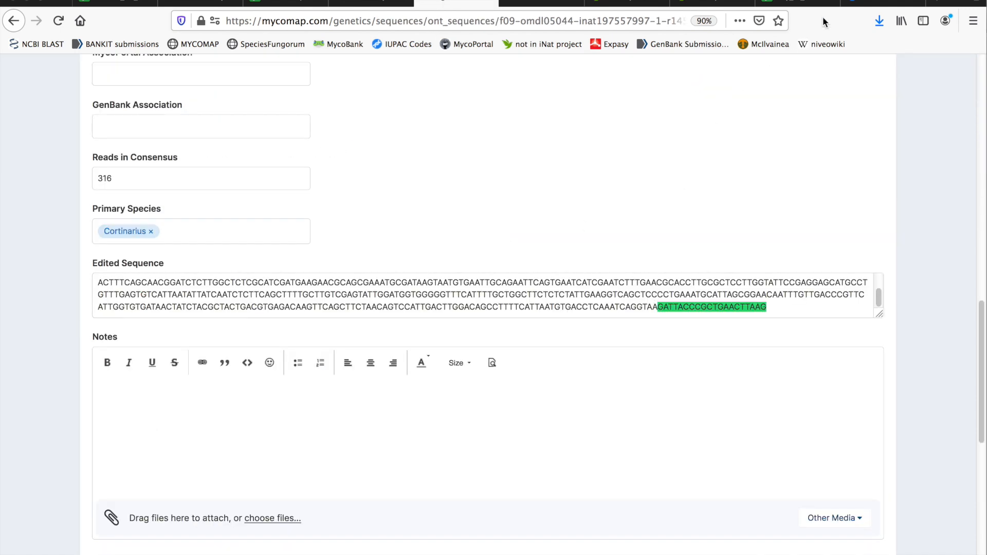
Step: Check the provisional species name in the observation fields of observation 197557997
left_click(847, 2)
left_click(634, 3)
scroll(523, 258, "down", 5)
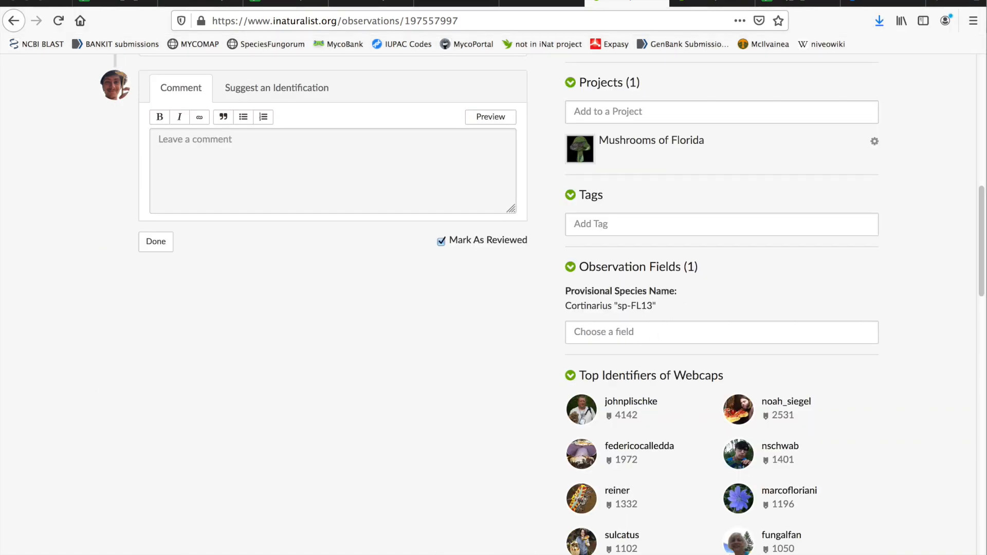
Step: Run a new BLAST search on the edited OMDL05044 sequence
left_click(542, 3)
left_click(456, 3)
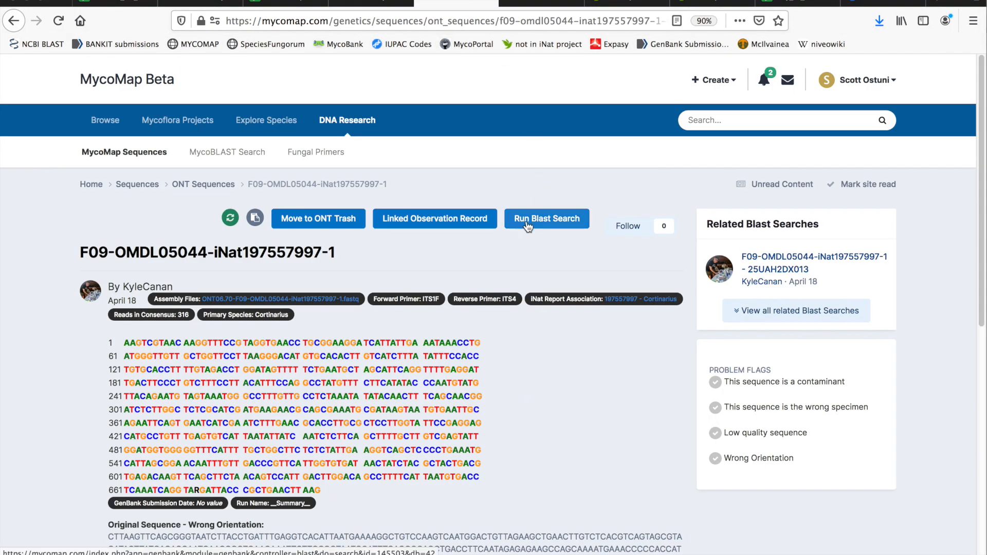
left_click(558, 220)
left_click(410, 348)
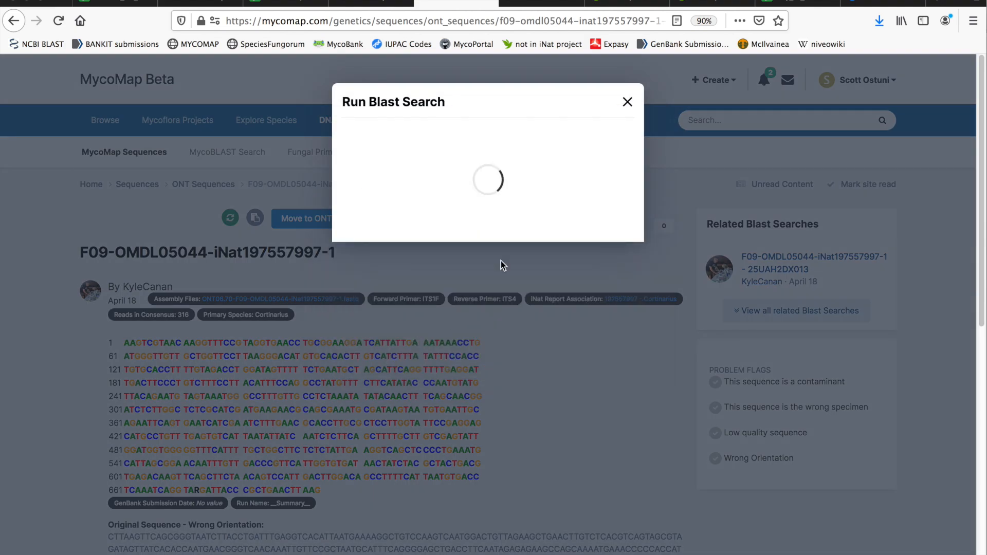
Step: Return to the omdl12 project page, and close and reopen the sequence dialog of record 197557997
left_click(549, 3)
left_click(572, 3)
left_click(358, 2)
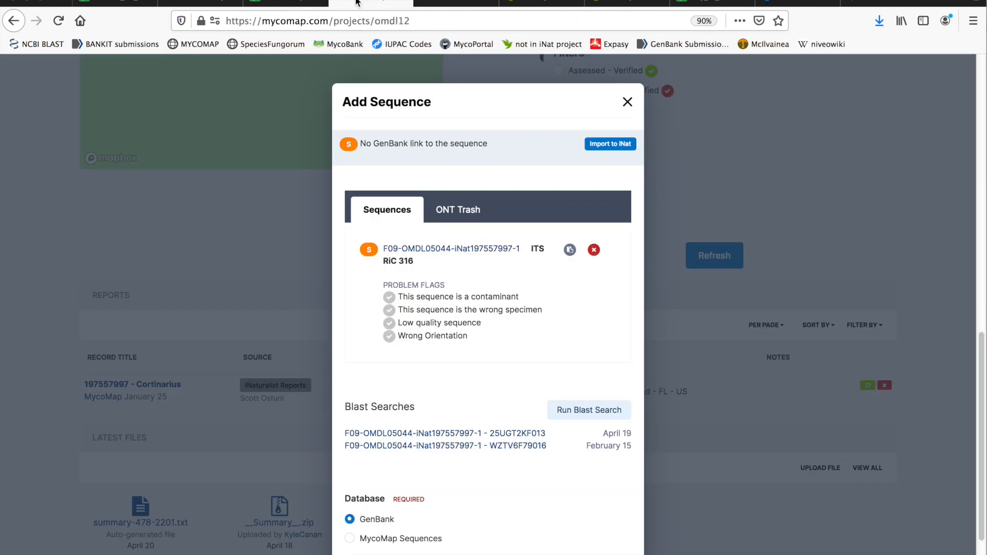
left_click(627, 102)
left_click(413, 391)
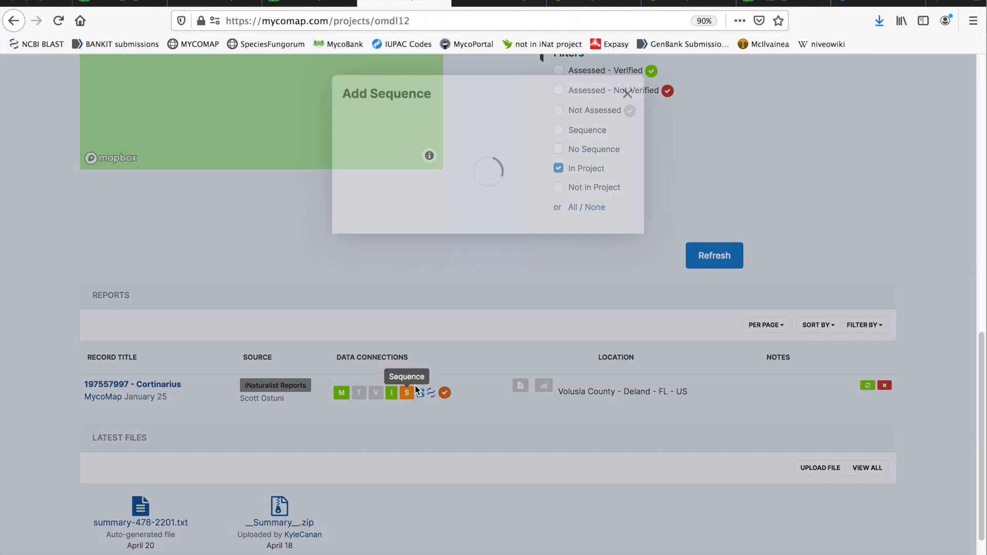
Step: Write a comment on observation 197557997 with the lines Cortinarius "sp-FL13", DNA - ITS - Nanopore and matches
left_click(588, 4)
scroll(519, 331, "up", 5)
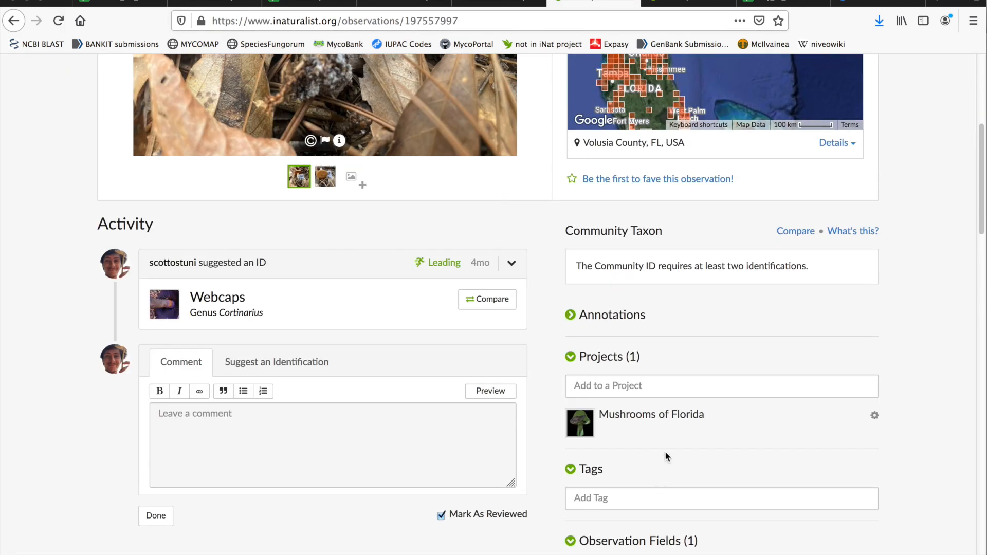
scroll(665, 452, "down", 1)
left_click(389, 406)
type("Cortinarius \"sp-FL13\"")
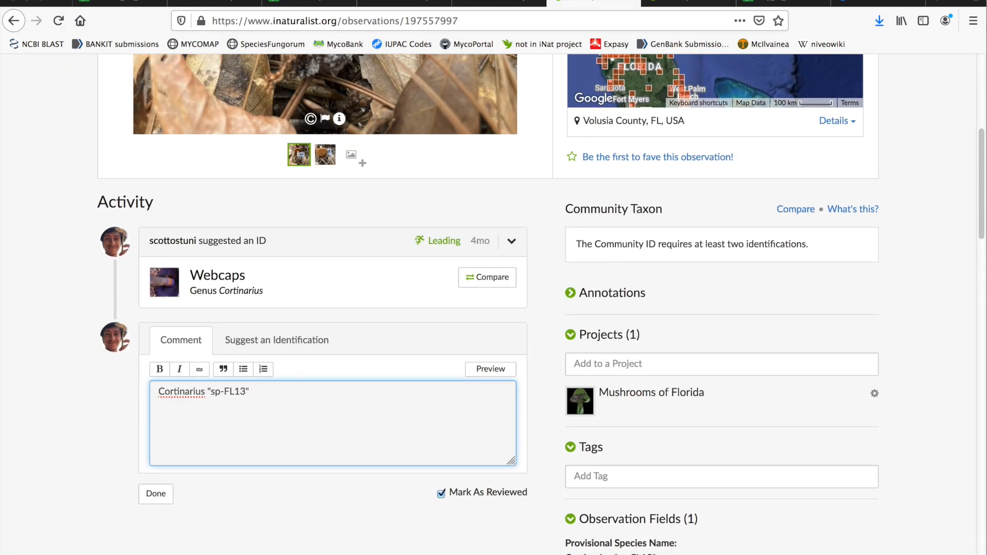
type("S -")
type("ches")
Step: Add the web address of observation 194383322 as the comment's last line and post the comment
key("ctrl+Tab")
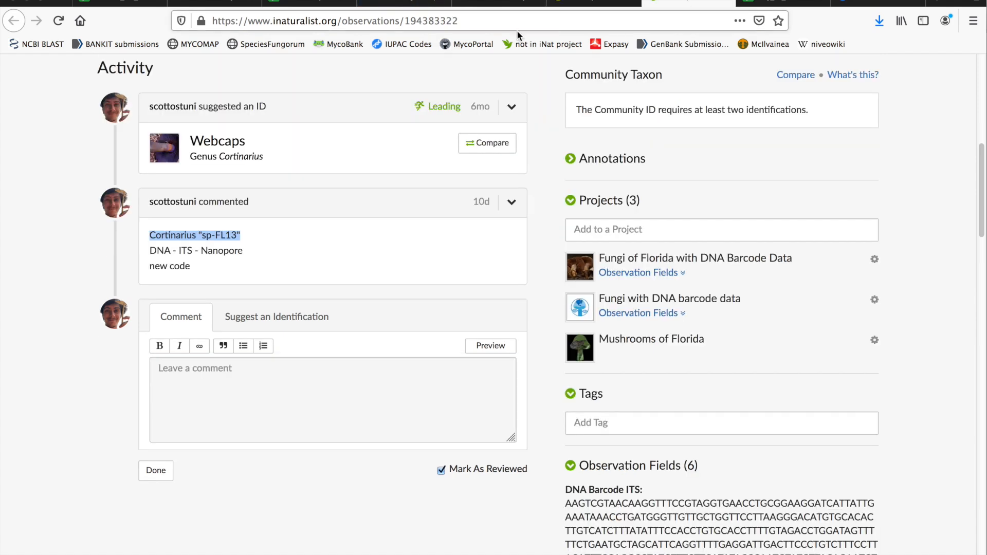
left_click(510, 23)
key("ctrl+c")
key("ctrl+shift+Tab")
key("Return")
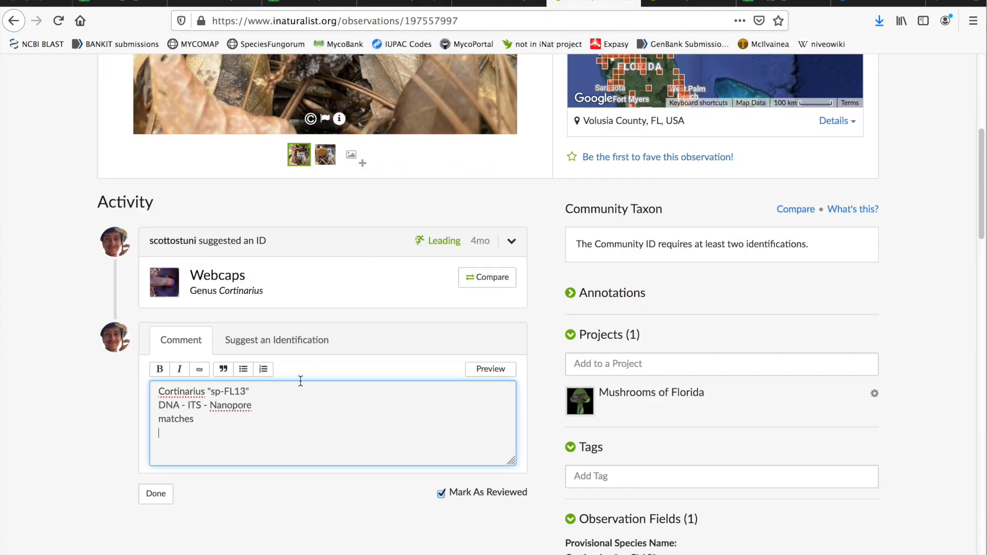
key("ctrl+v")
left_click(166, 496)
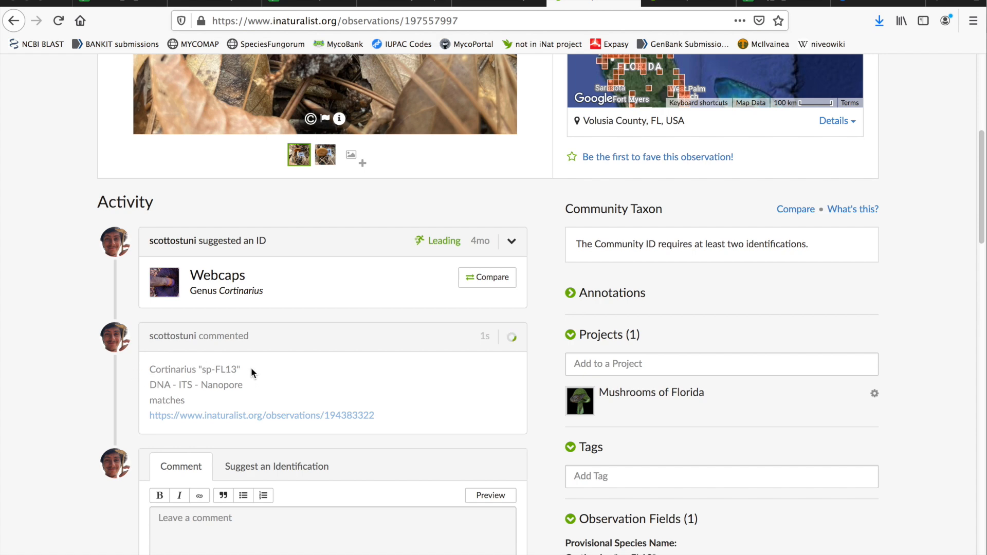
Step: Copy the name Cortinarius "sp-FL13" from the posted comment into the ID cell of row OMDL05044 in the spreadsheet
left_click_drag(249, 368, 154, 371)
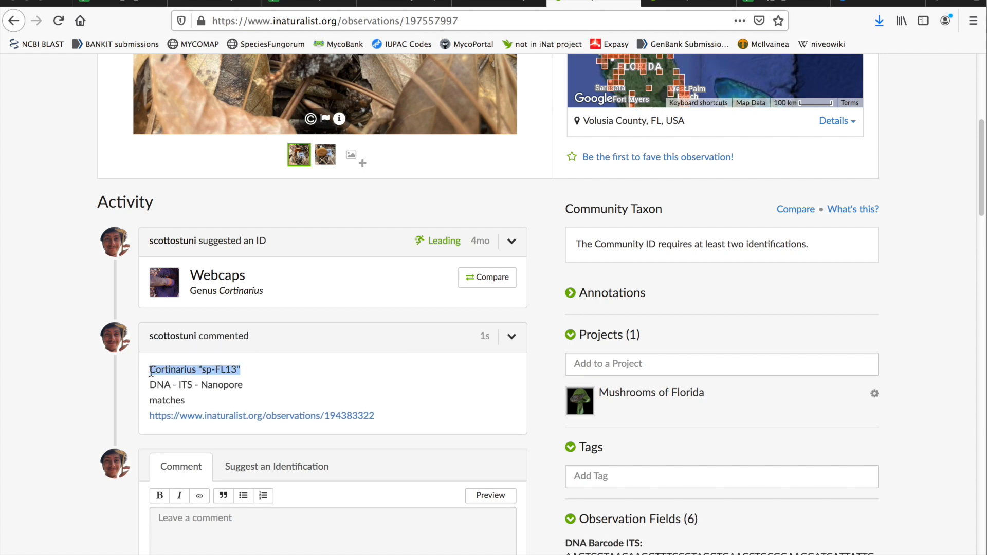
key("ctrl+c")
key("ctrl+Tab")
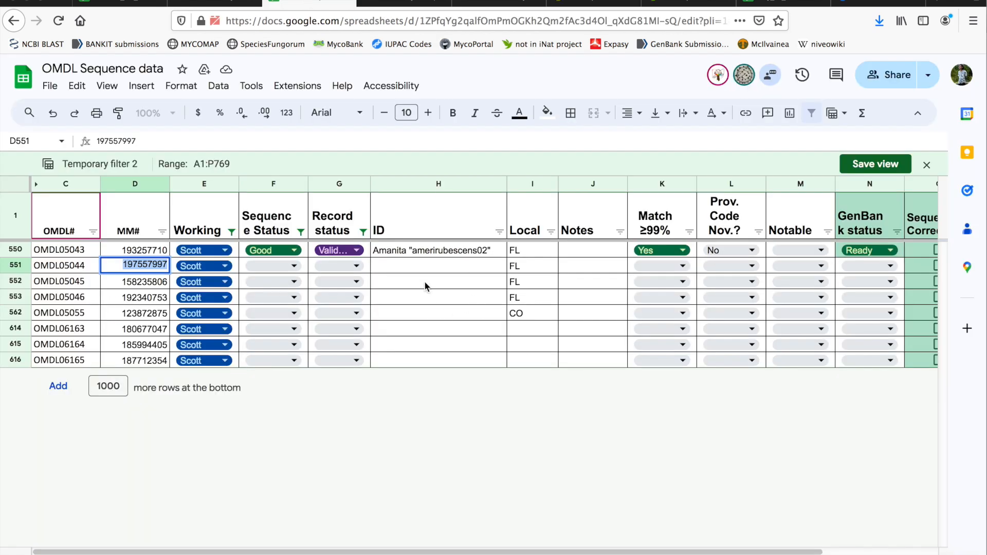
left_click(439, 264)
key("ctrl+v")
Step: Refresh the external data of record 197557997 on the MycoMap omdl12 project page
key("ctrl+Tab")
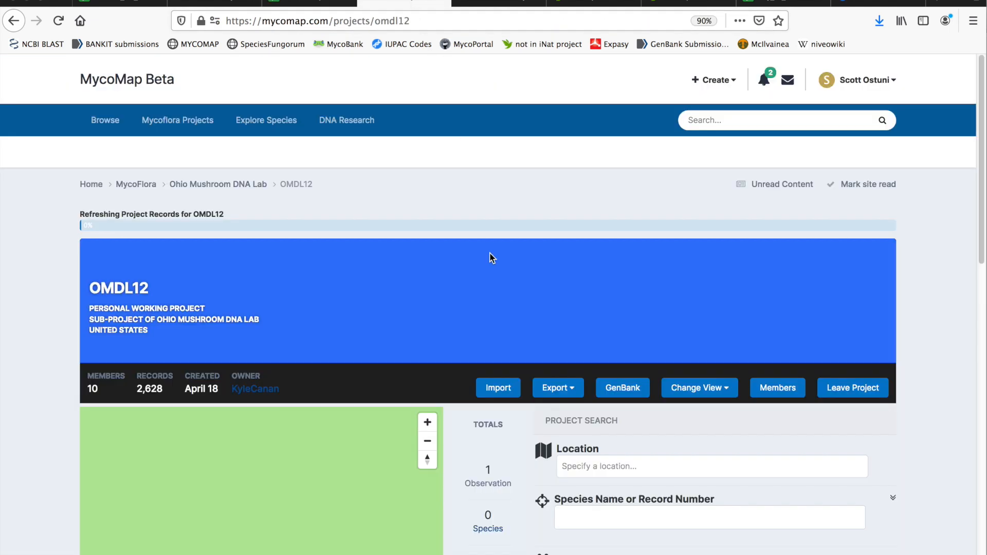
scroll(545, 333, "down", 10)
left_click(868, 486)
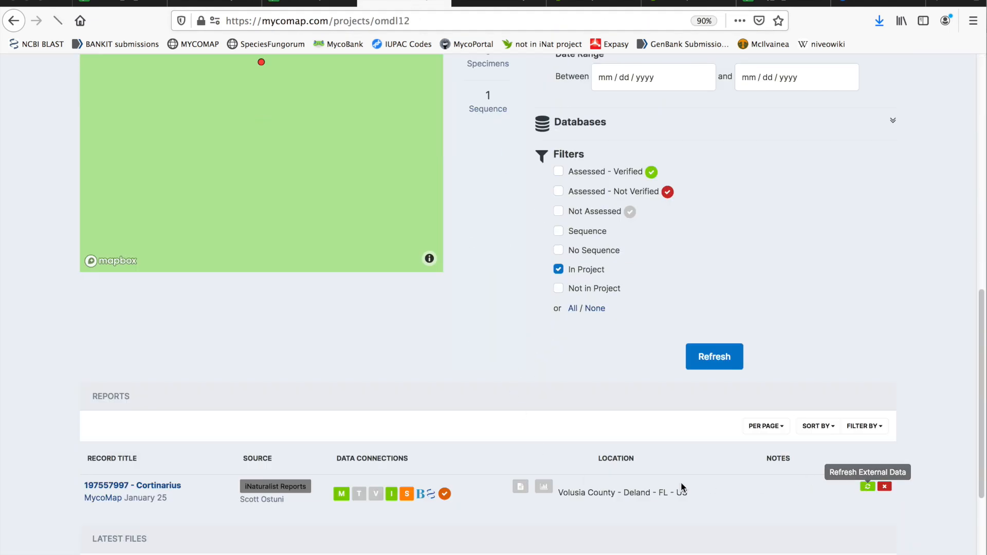
Step: Add iNaturalist observation 197557997 to the project Fungi with DNA barcode data
left_click(670, 2)
left_click(724, 2)
left_click(612, 2)
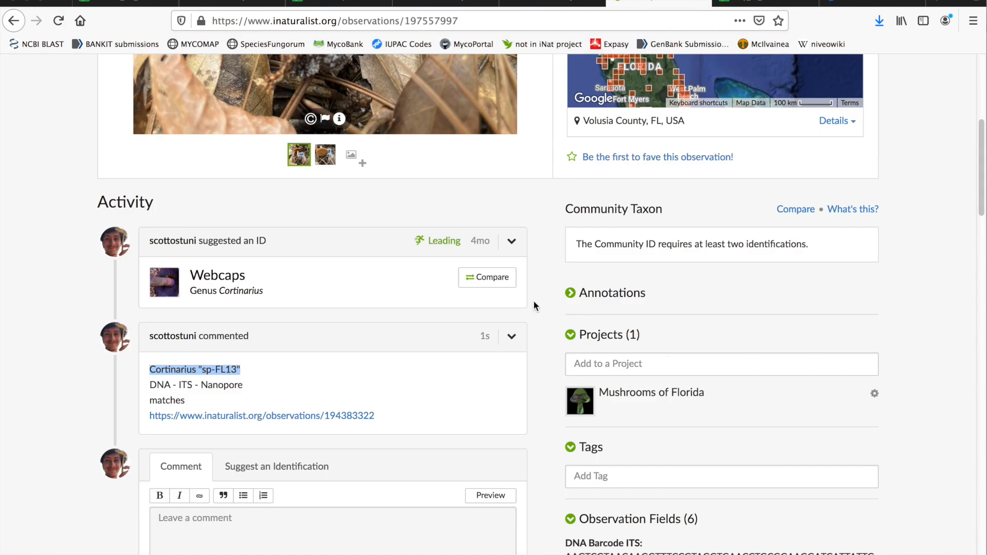
scroll(573, 277, "down", 3)
left_click(649, 222)
type("dna")
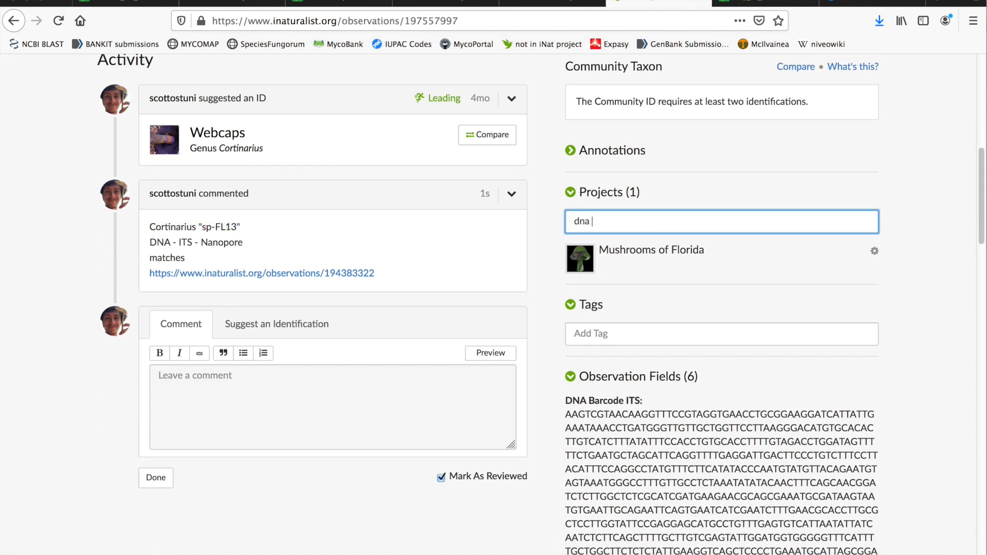
left_click(639, 244)
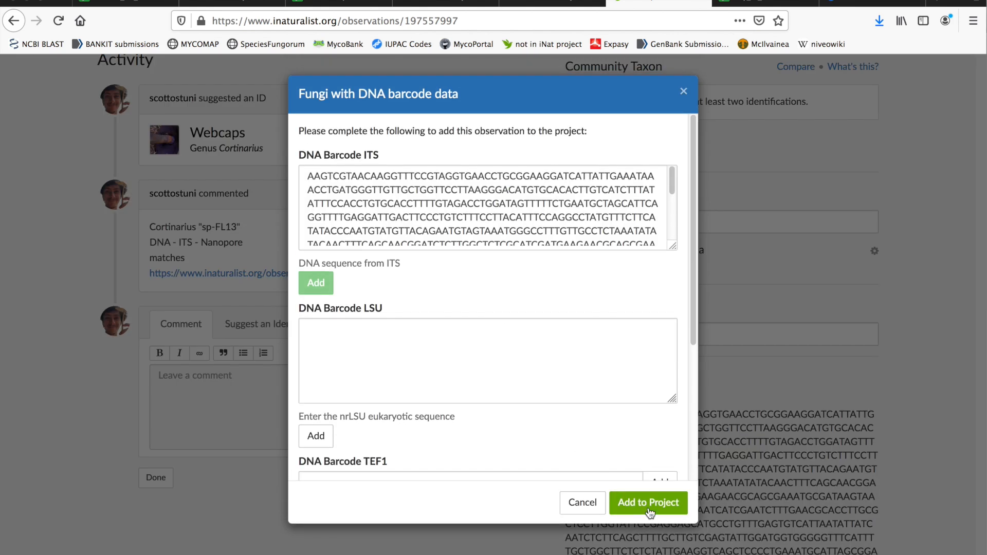
left_click(647, 501)
Step: Add the observation to the project Fungi of Florida with DNA Barcode Data as well
left_click(961, 252)
left_click(746, 226)
type("dna")
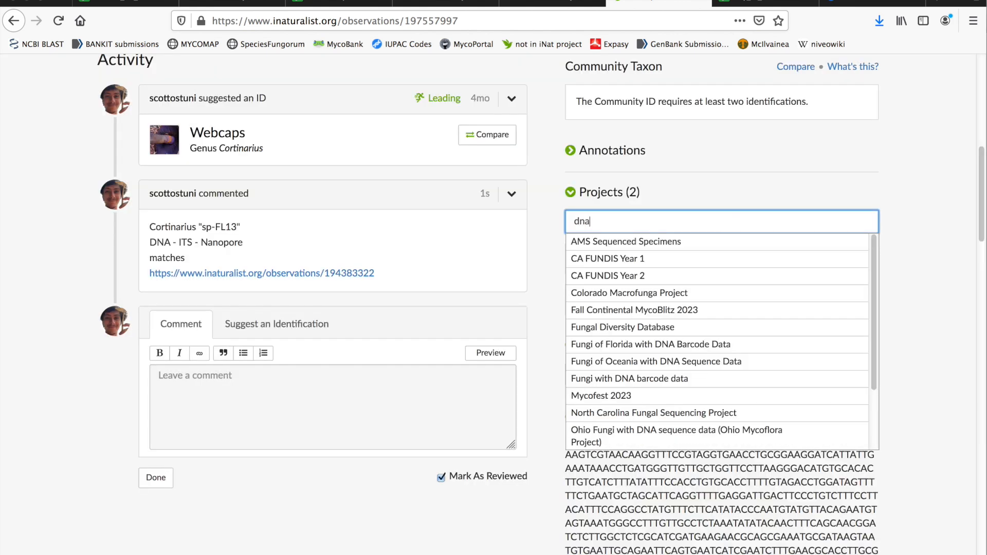
left_click(699, 223)
left_click(691, 286)
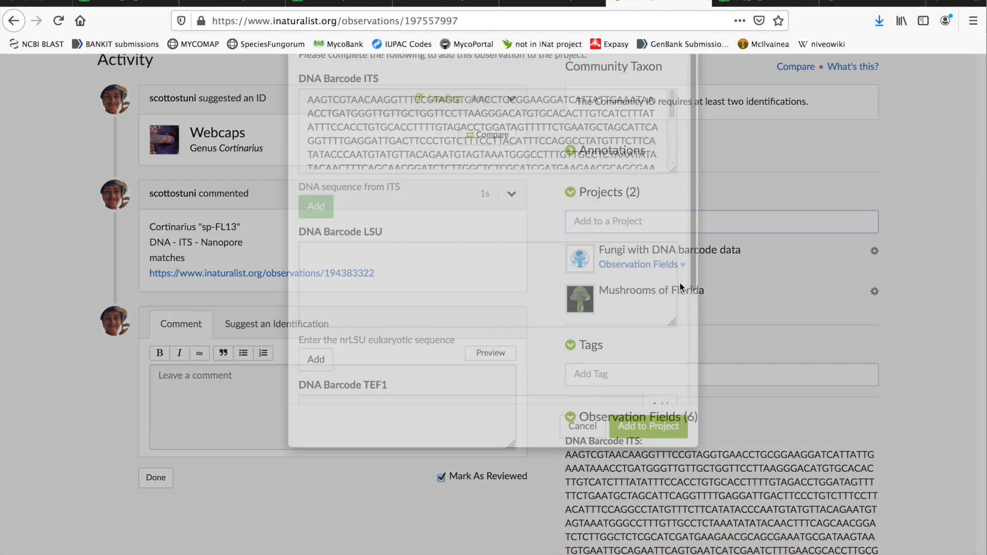
left_click(649, 503)
Step: Copy the comment's "matches" line and the observation link below it into the Notes cell of row OMDL05044
left_click_drag(141, 260, 440, 287)
left_click(346, 2)
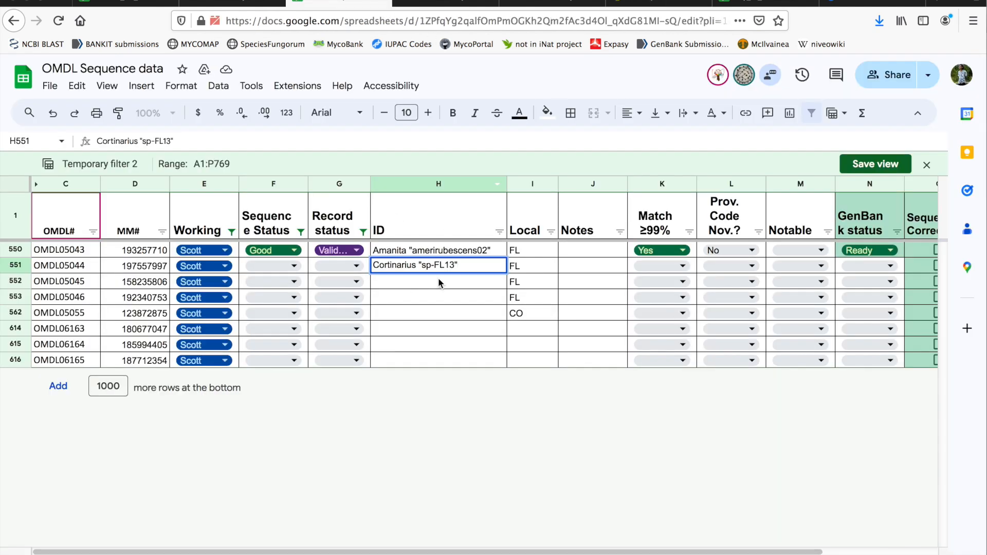
left_click(582, 266)
key("ctrl+v")
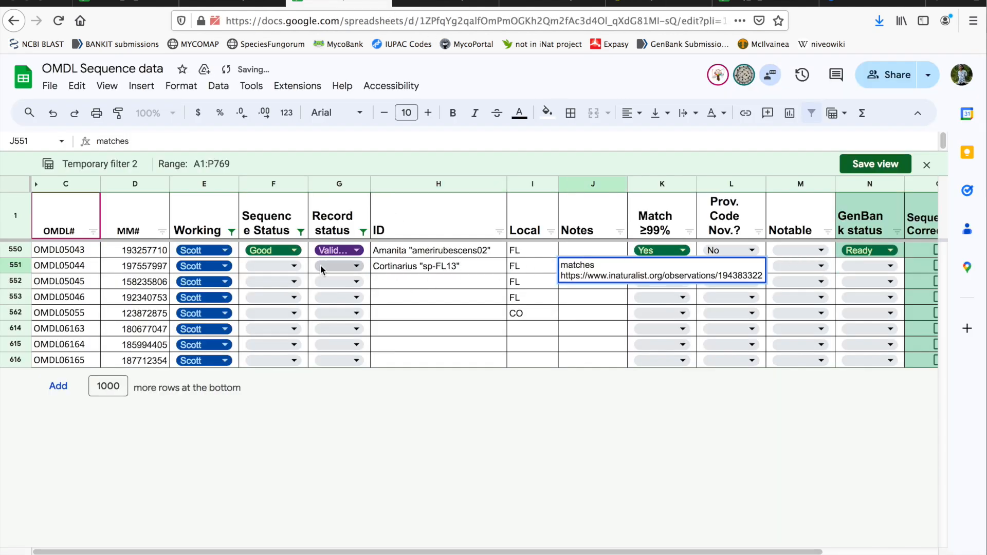
Step: Set the Sequence Status of OMDL05044 to Good and its Record status to Validated
left_click(290, 268)
left_click(292, 278)
left_click(291, 293)
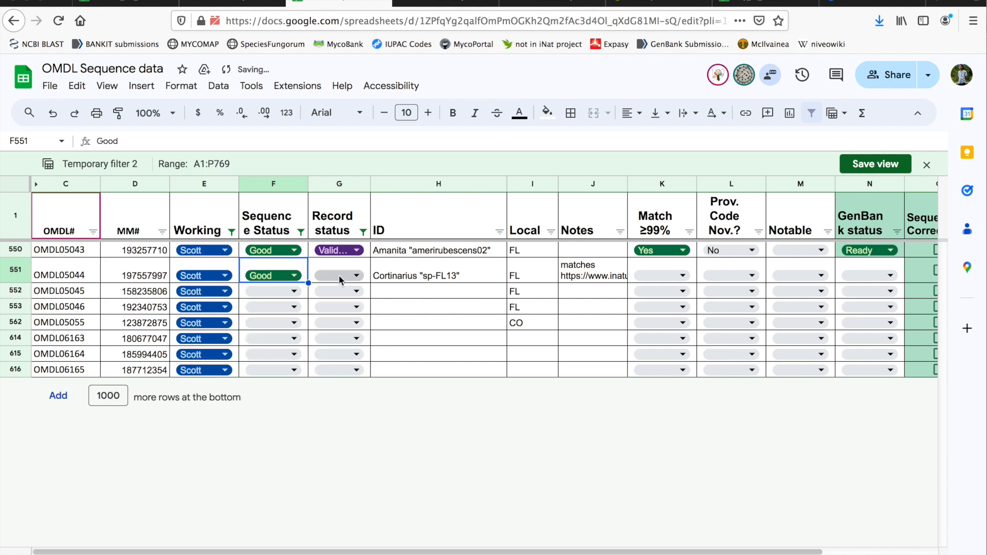
left_click(341, 277)
left_click(336, 361)
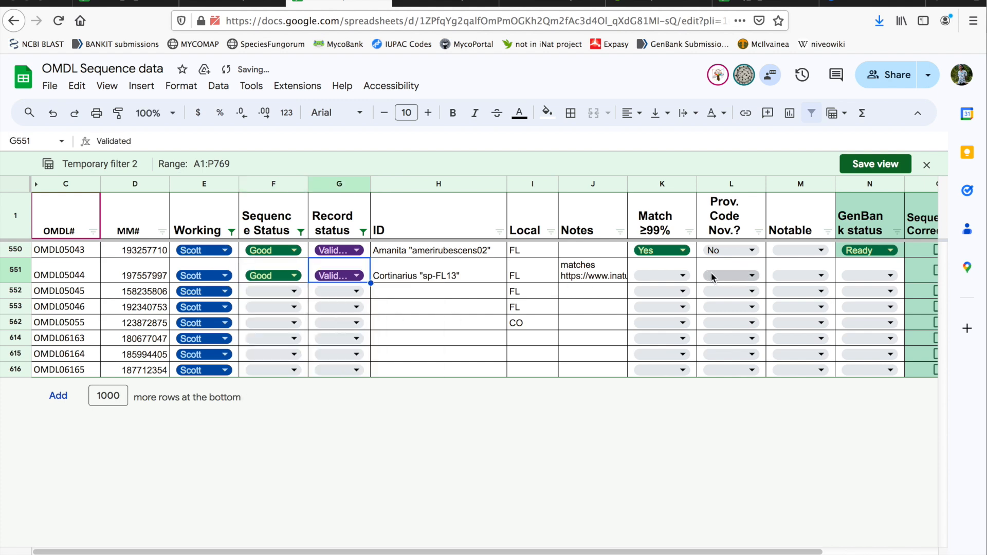
Step: Set Match ≥99% to Yes and Prov. Code Nov.? to No for OMDL05044
left_click(679, 276)
left_click(664, 295)
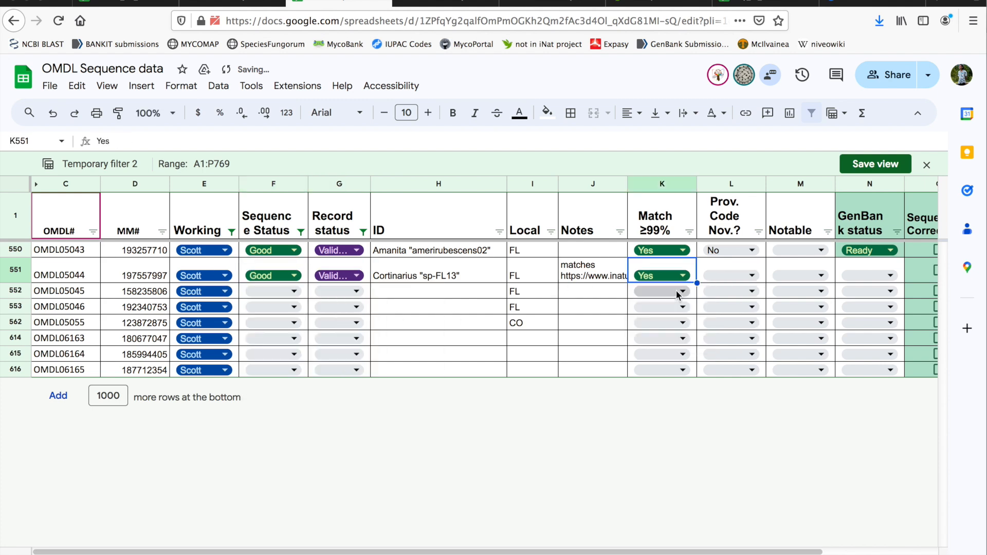
left_click(736, 277)
left_click(736, 314)
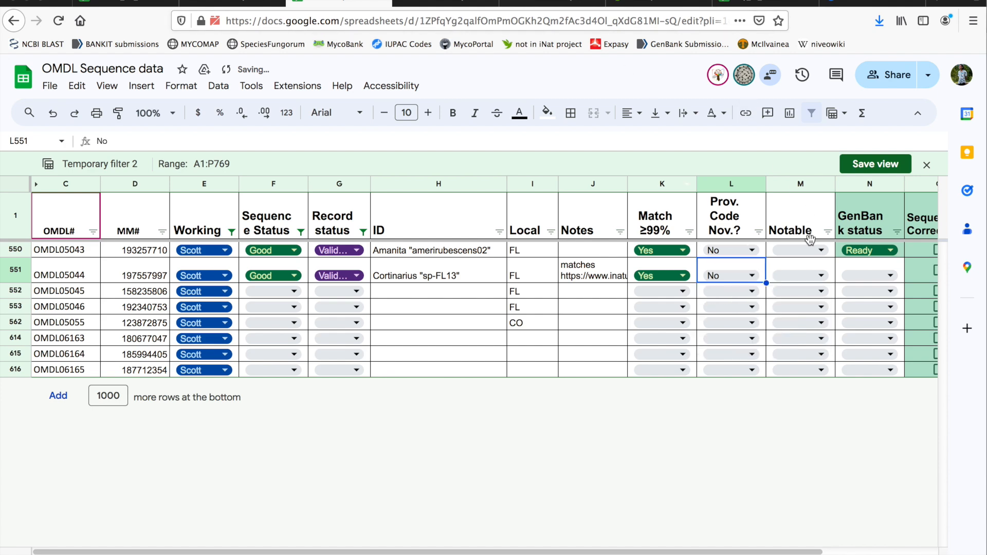
Step: Close the MycoMap BLAST search list, glance at the omdl12 project page and return to the spreadsheet
left_click(552, 2)
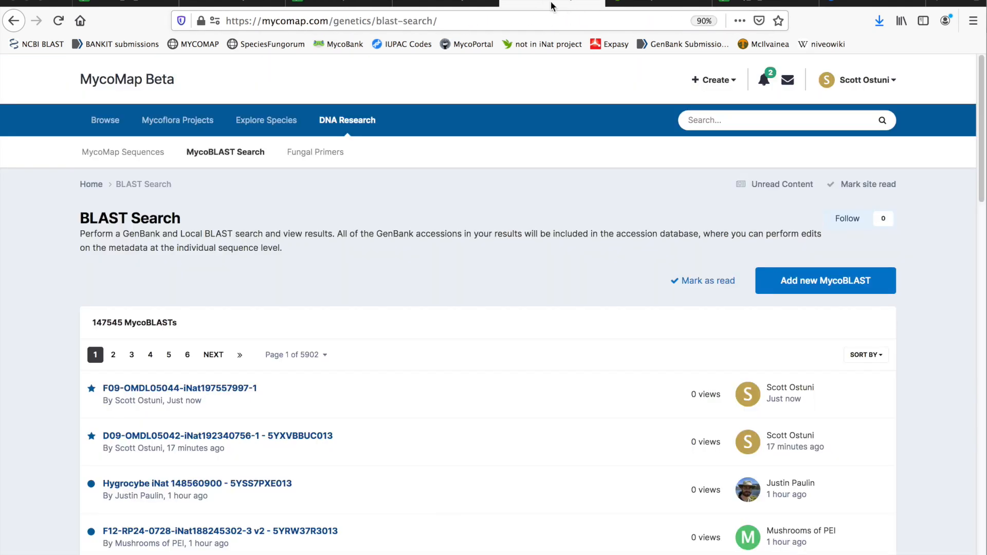
left_click(594, 1)
left_click(437, 2)
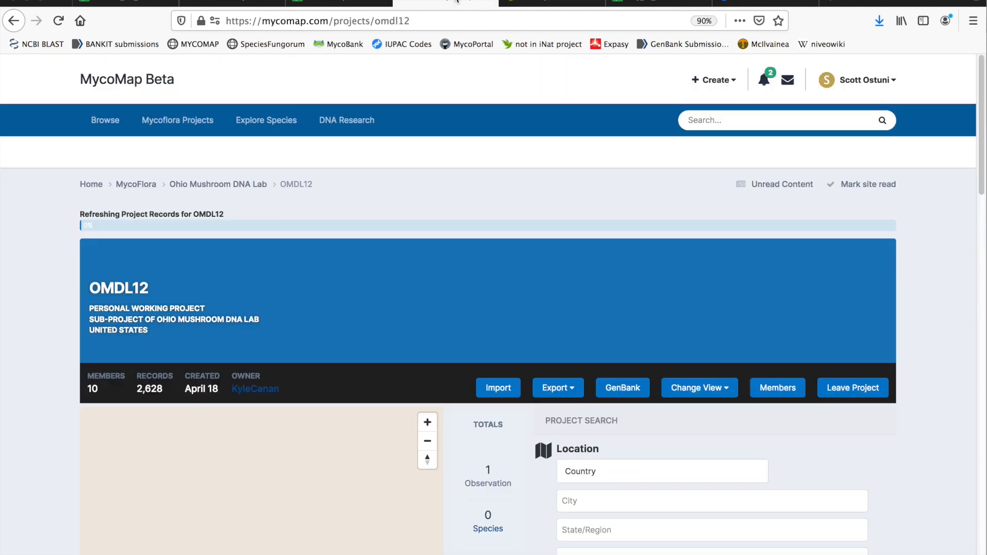
left_click(360, 3)
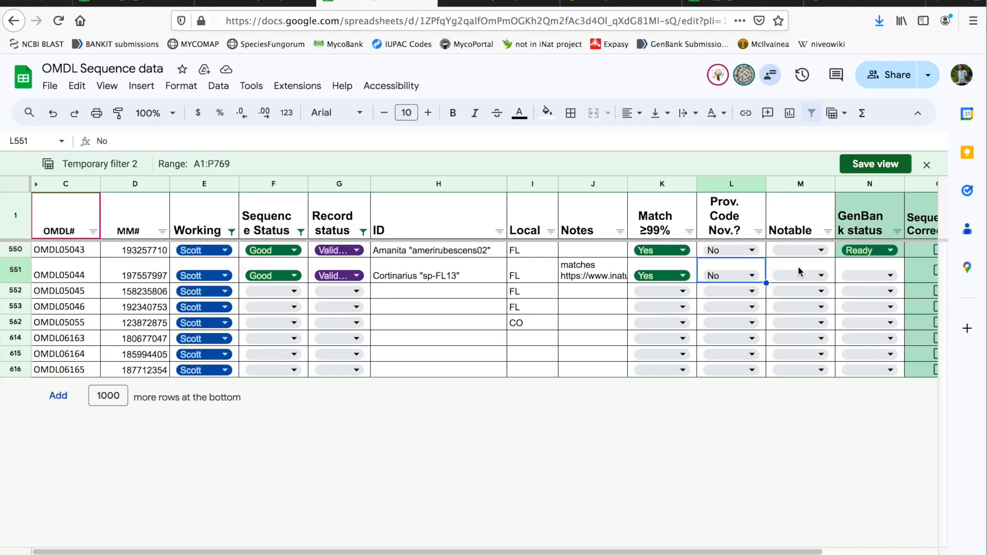
Step: Open the MycoMap BLAST results link of observation 197557997 in a new tab, check it and return to the observation
left_click(620, 3)
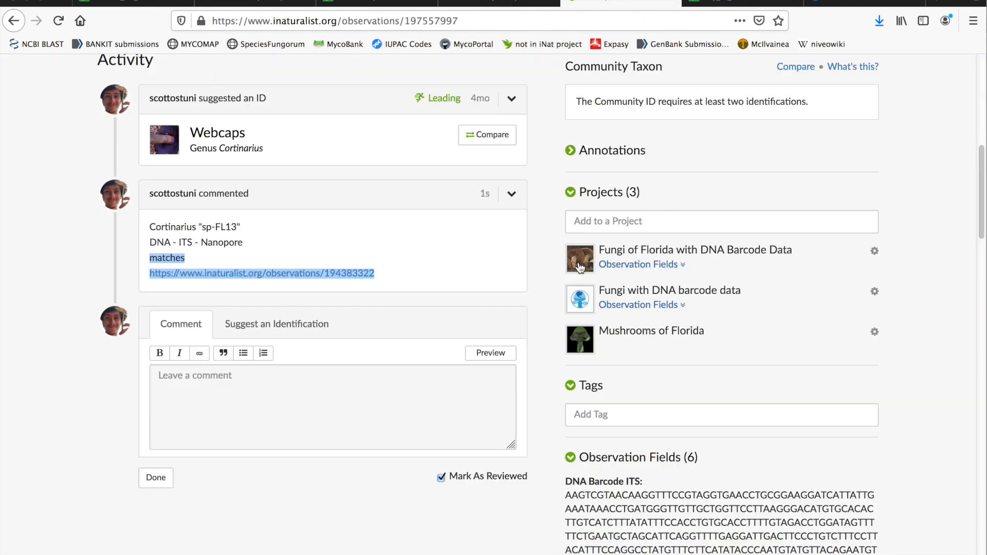
scroll(558, 292, "down", 8)
right_click(638, 309)
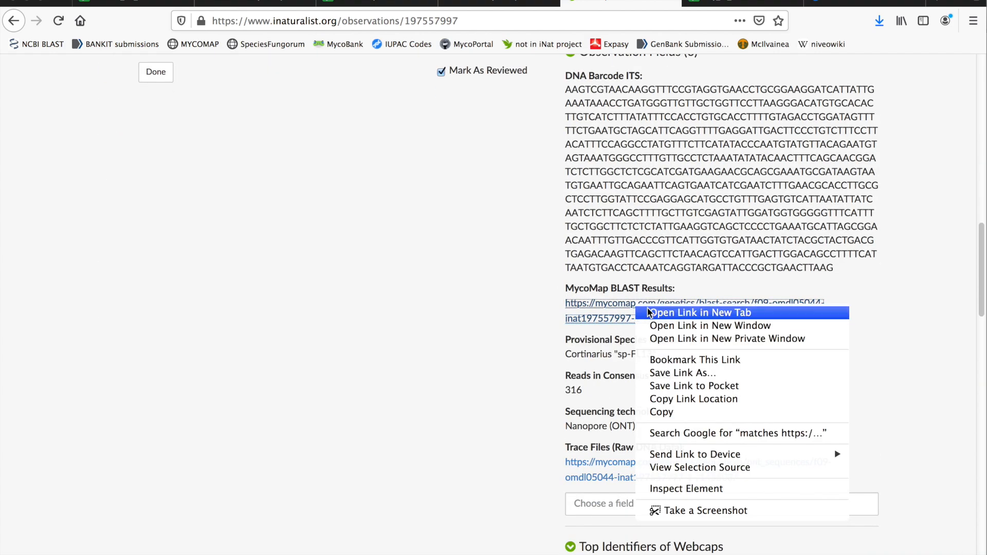
left_click(689, 375)
left_click(665, 9)
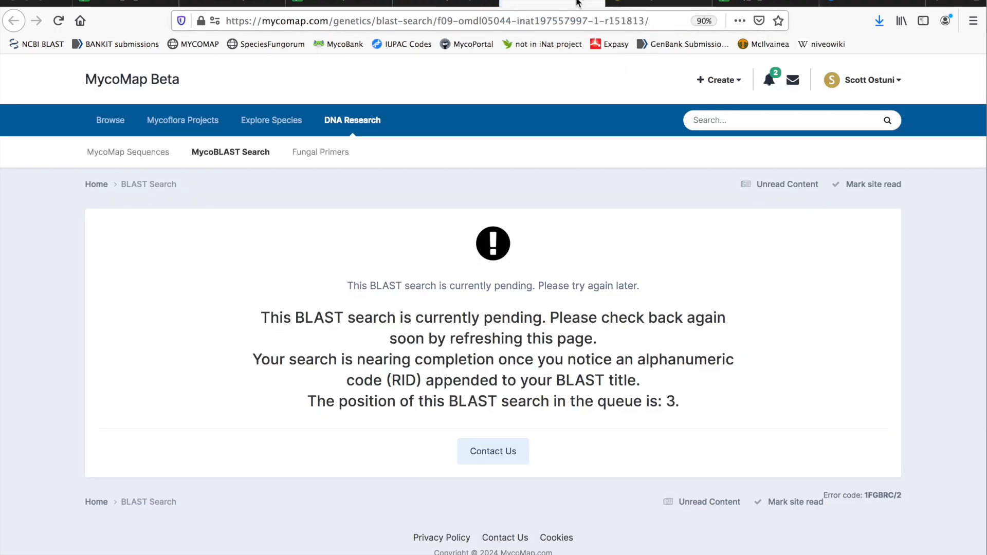
left_click(589, 3)
scroll(540, 202, "up", 10)
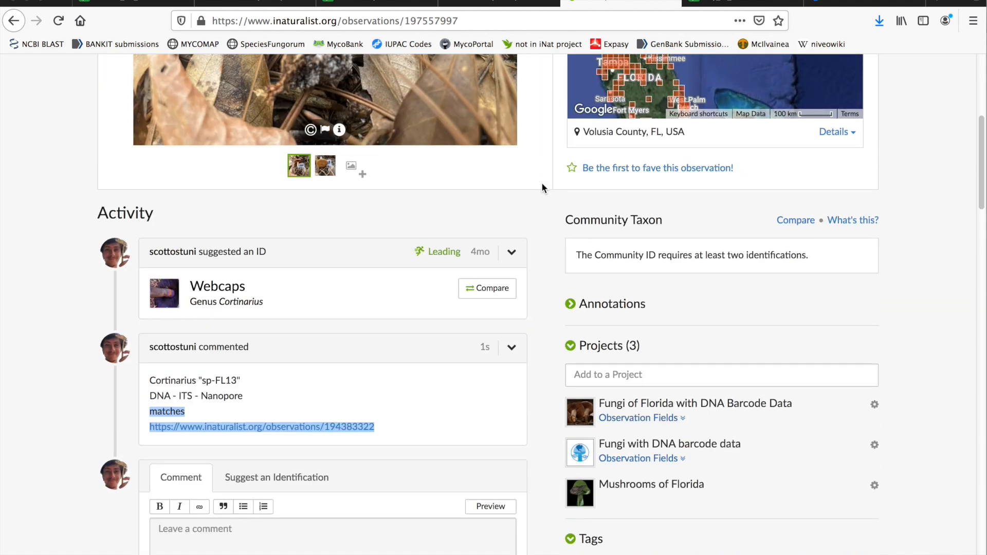
Step: Verify all fields of record 197557997 in the omdl12 project and submit the verification
left_click(499, 3)
scroll(493, 278, "down", 10)
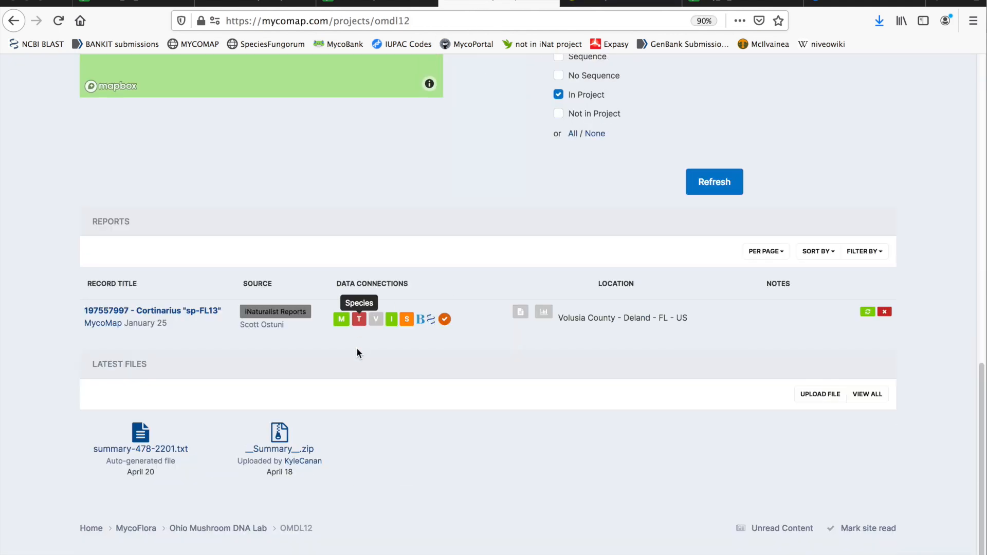
left_click(431, 321)
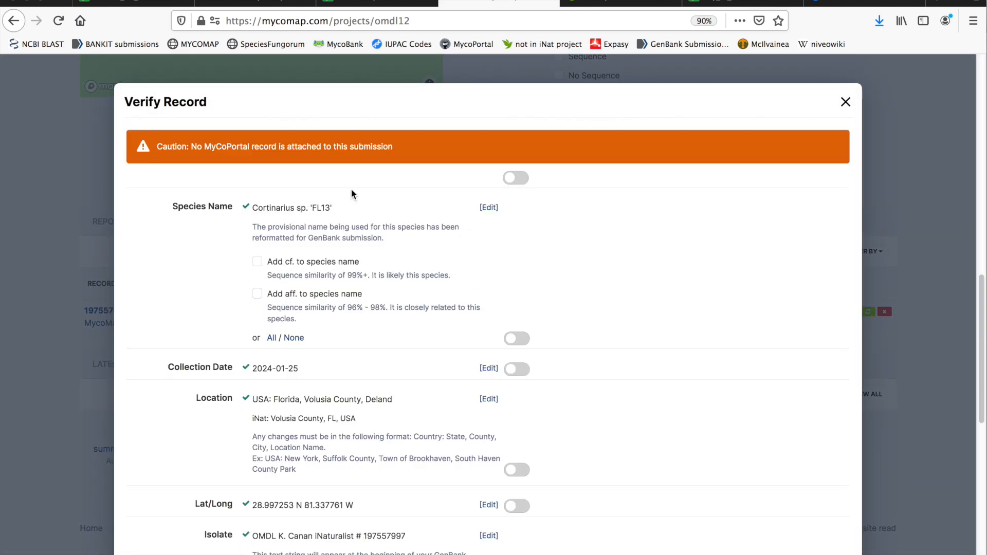
left_click(520, 178)
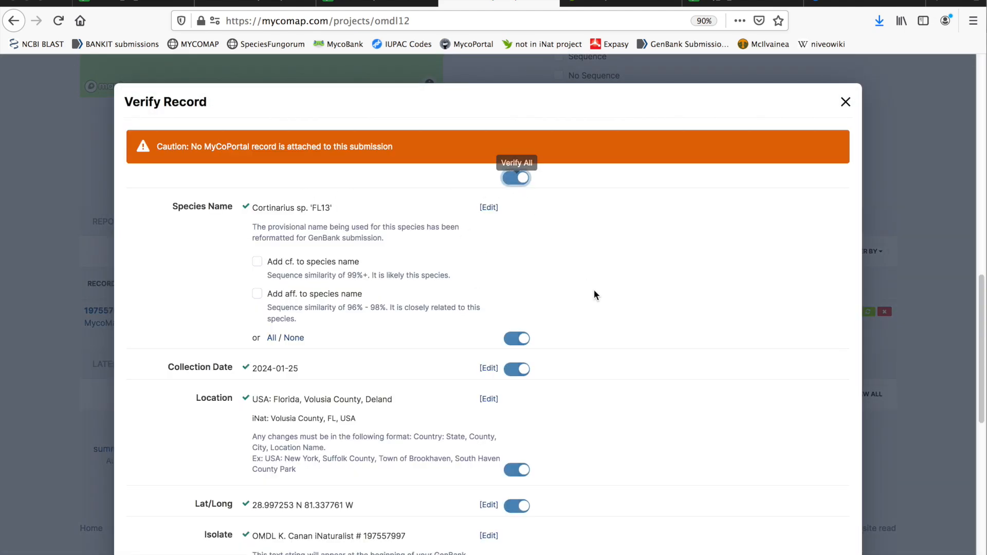
scroll(591, 282, "down", 10)
left_click(488, 544)
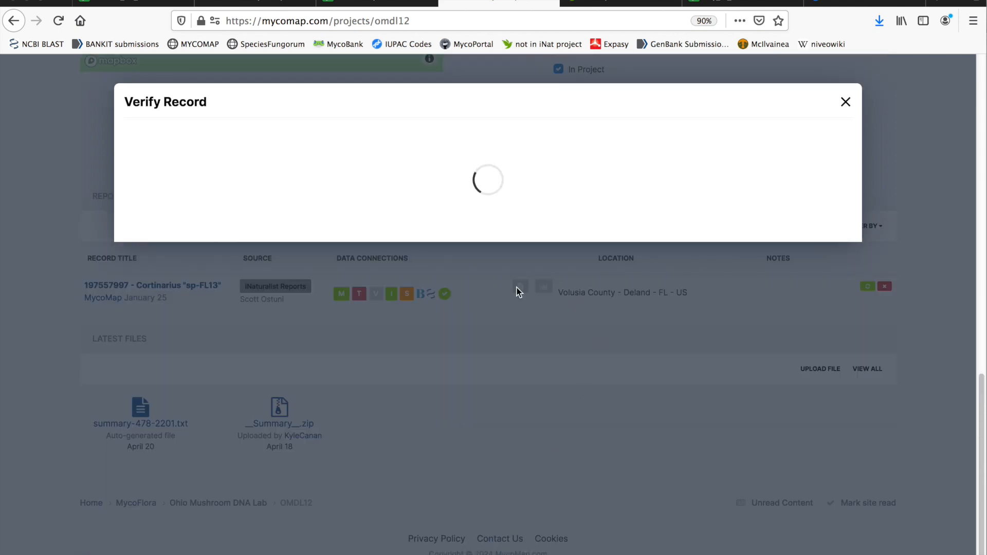
Step: Set the GenBank status of OMDL05044 to Ready in the spreadsheet
left_click(339, 3)
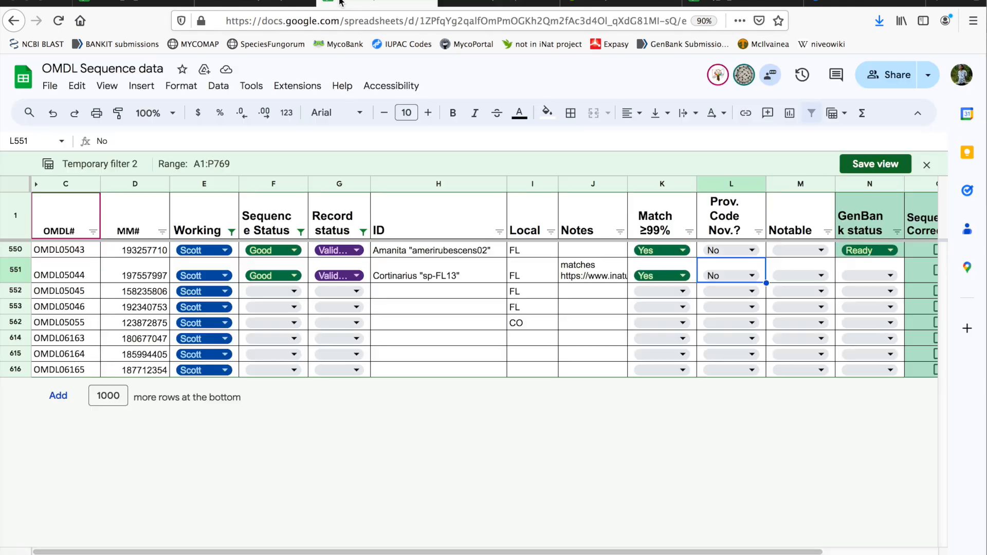
left_click(890, 276)
left_click(869, 291)
left_click(448, 370)
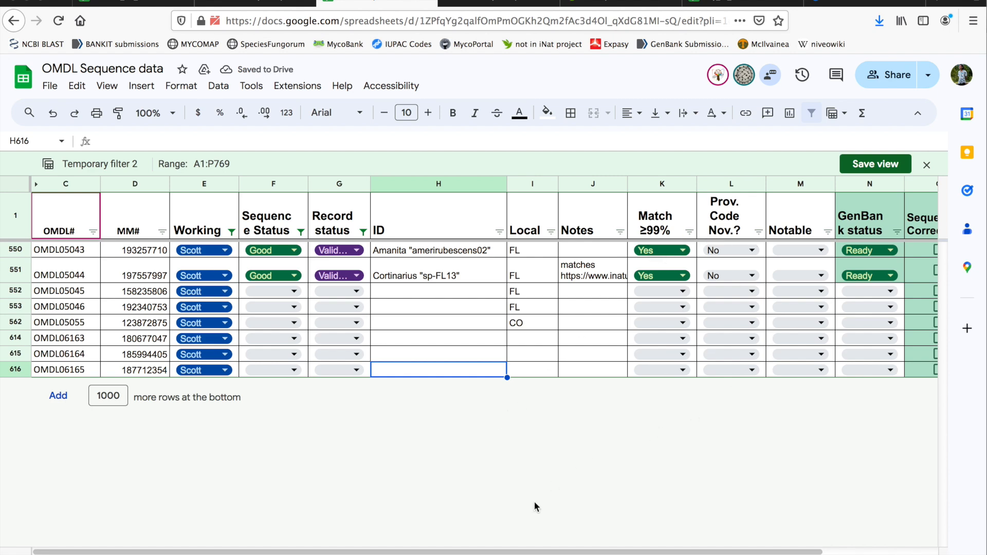
Step: Tick the Sequence Correction checkbox in the OMDL05044 row and clear it again
scroll(549, 552, "right", 1)
left_click_drag(549, 553, 657, 553)
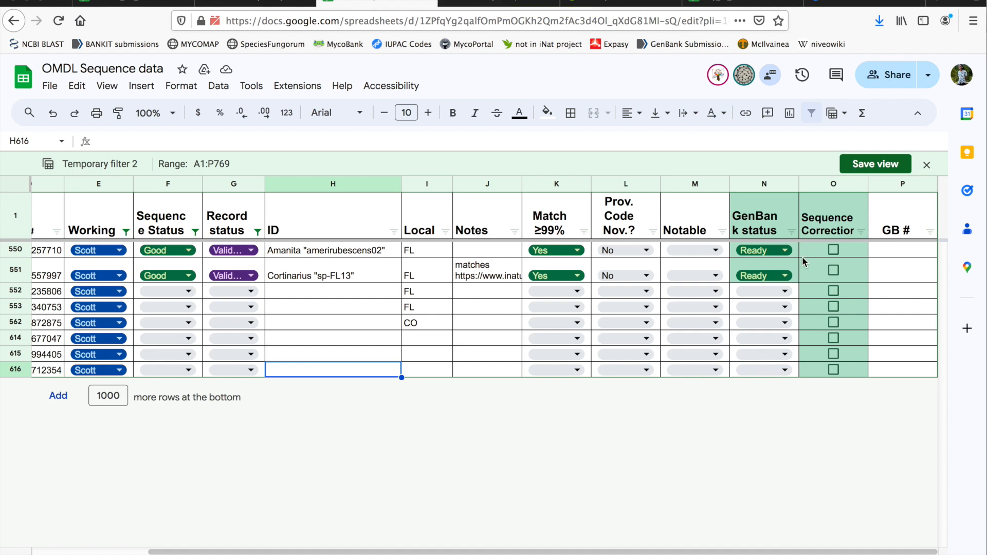
left_click(833, 270)
left_click(833, 271)
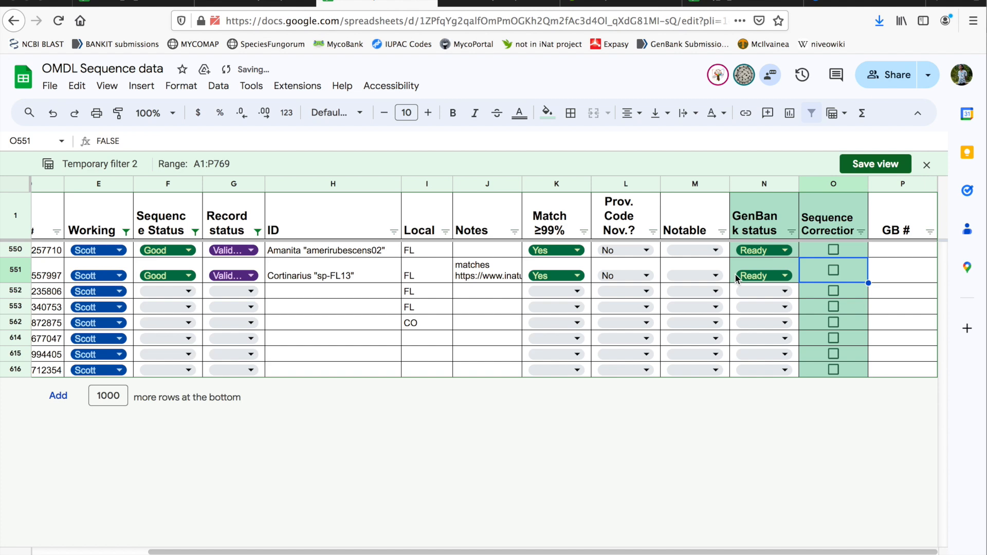
scroll(735, 275, "left", 4)
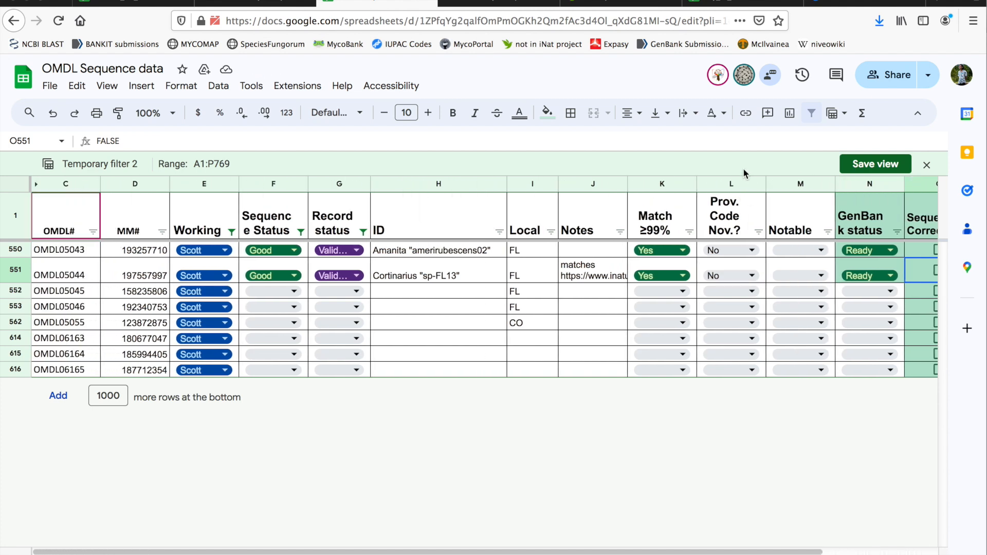
left_click(480, 4)
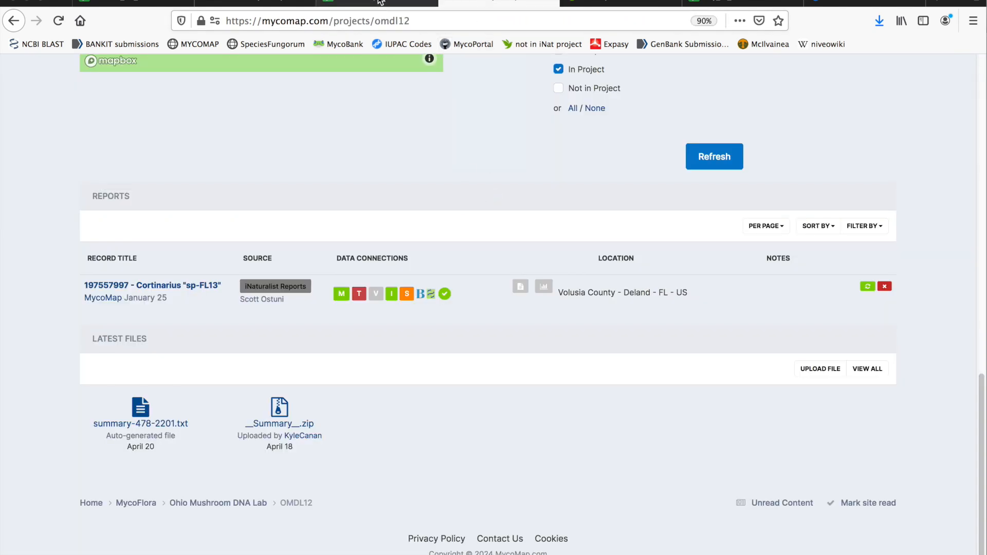
left_click(381, 2)
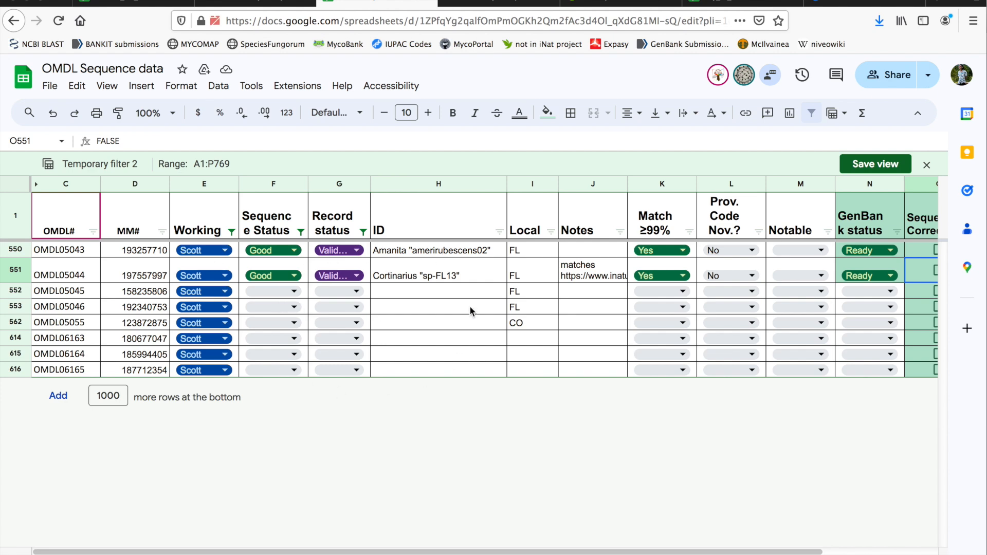
mouse_move(731, 554)
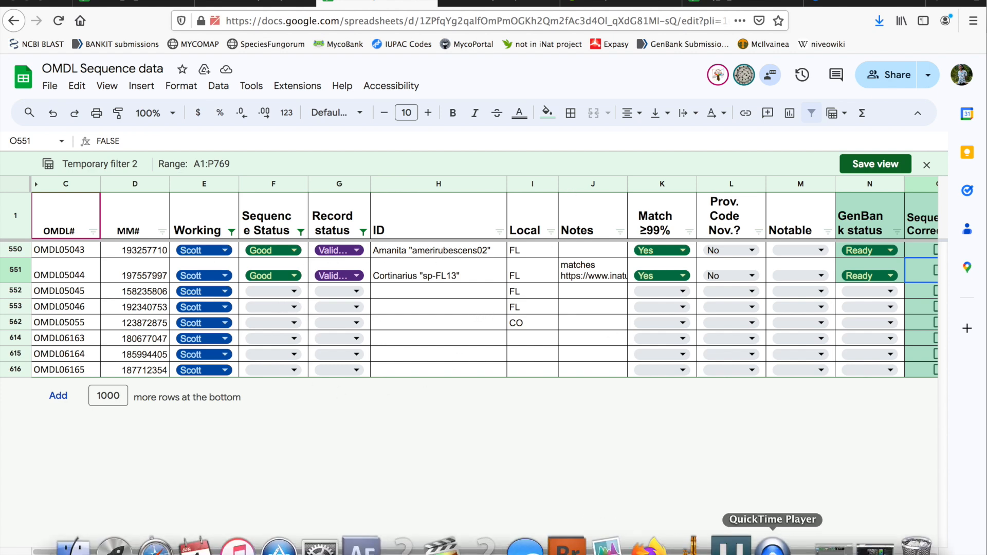